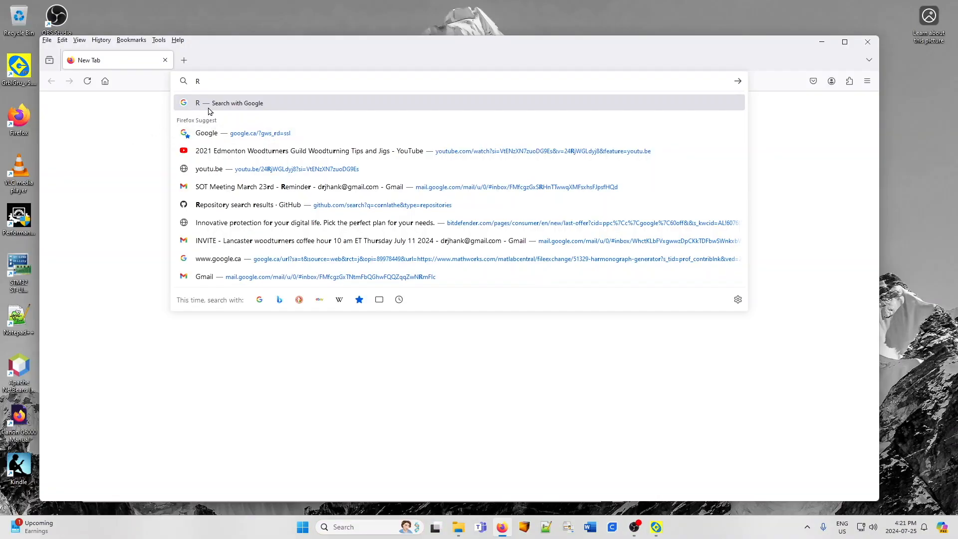
Open the grblgru.com website and find the GrblGru_Mill download section.
key("BackSpace")
type("grblgru")
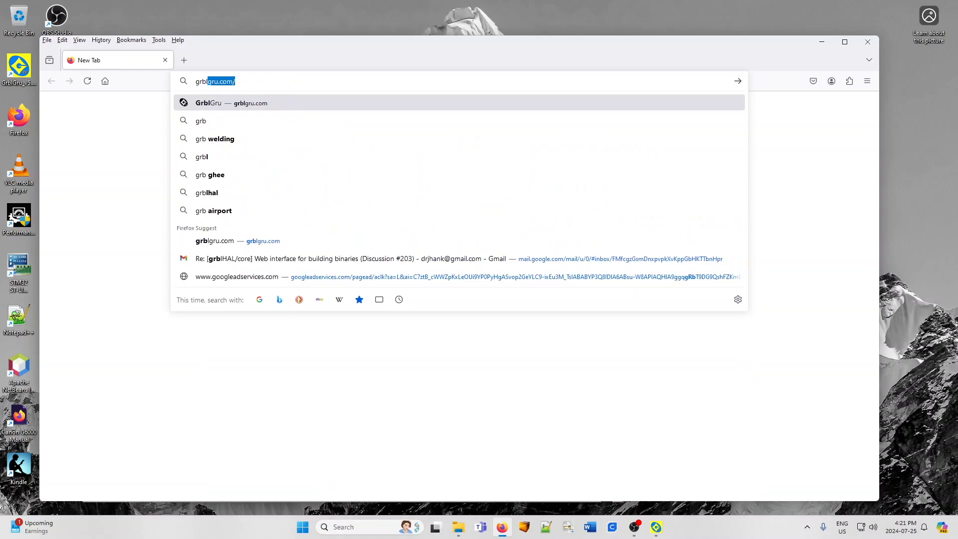
type(".com")
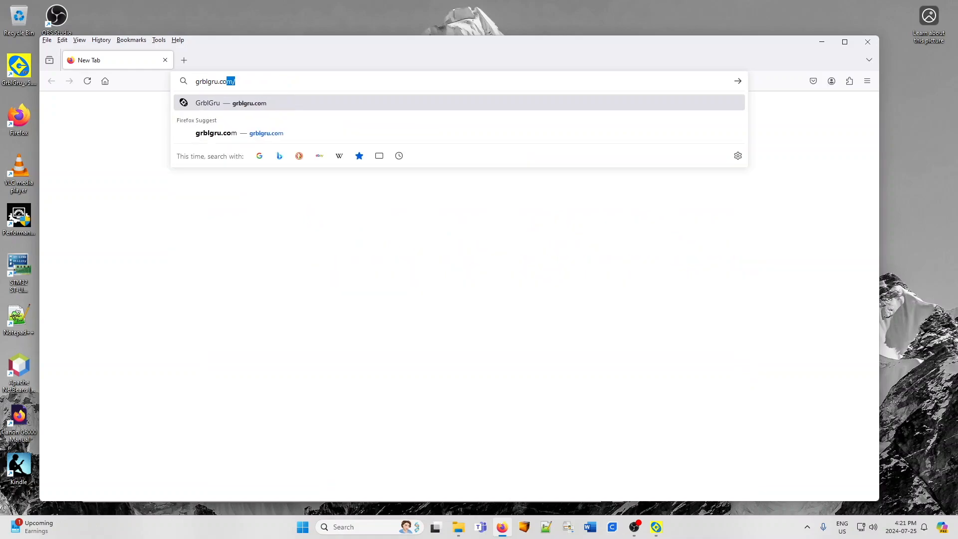
key("Return")
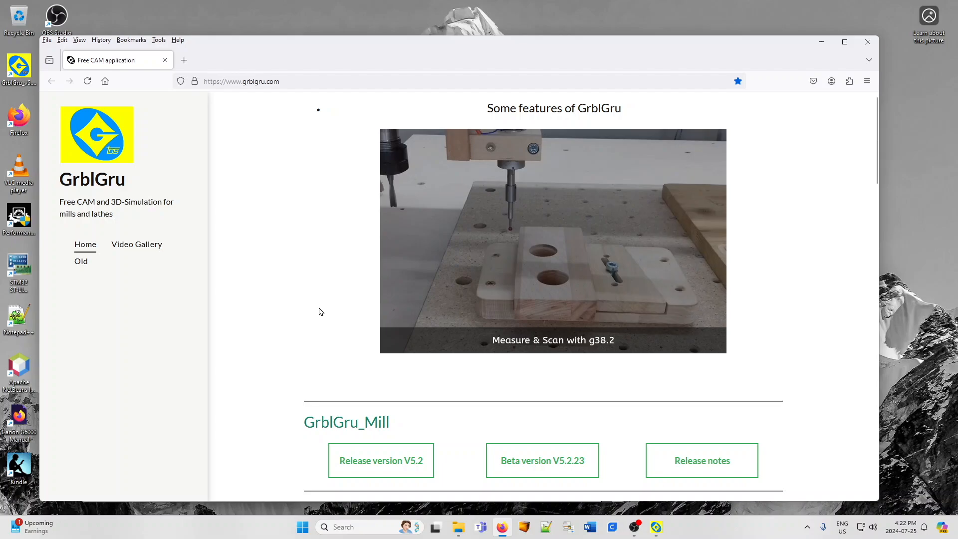
scroll(320, 311, "down", 3)
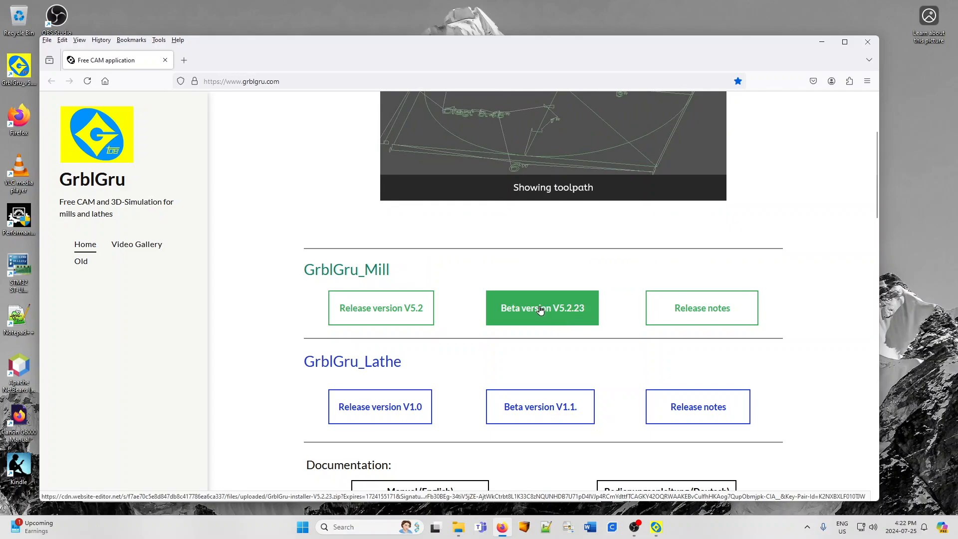
Switch to the Downloads folder in File Explorer and open the extracted GrblGru-installer-V5.2.23 folder.
mouse_move(458, 530)
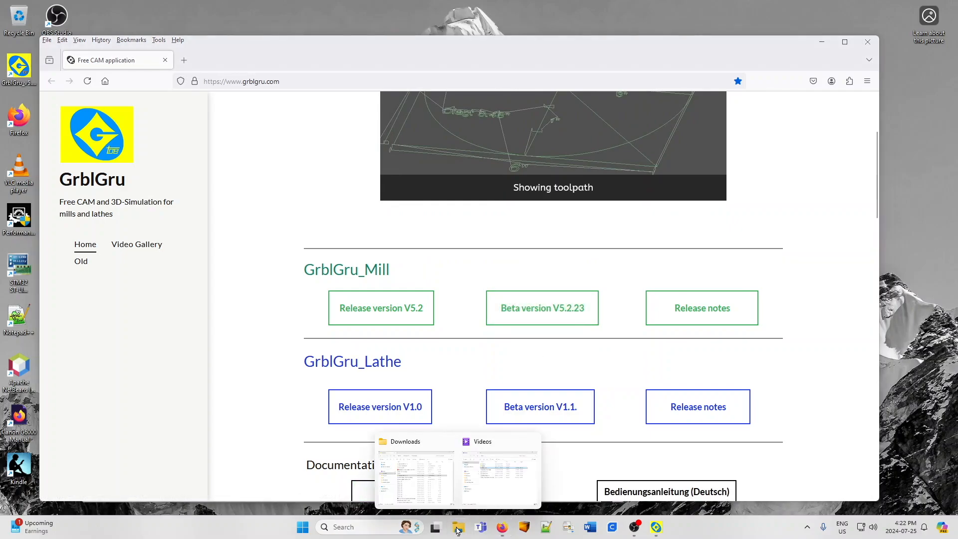
left_click(428, 477)
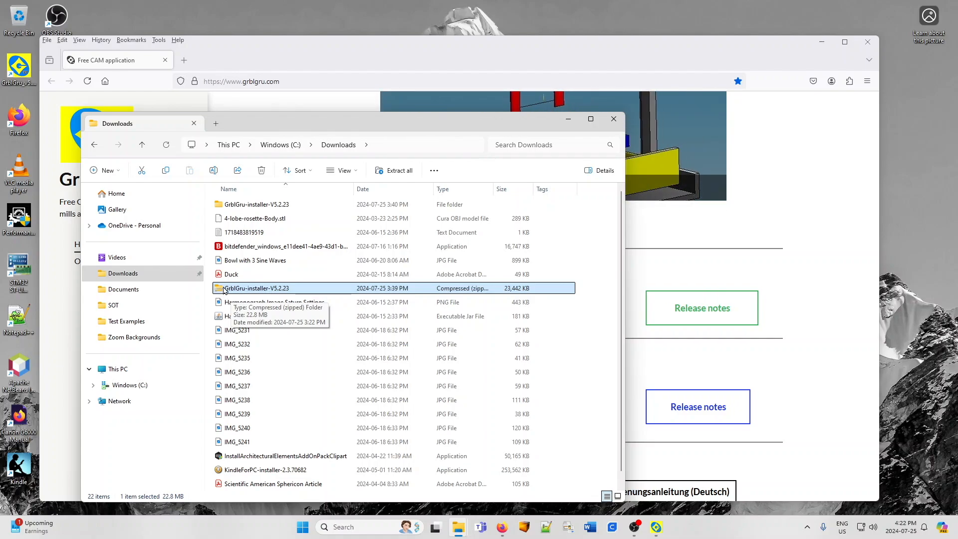
right_click(273, 290)
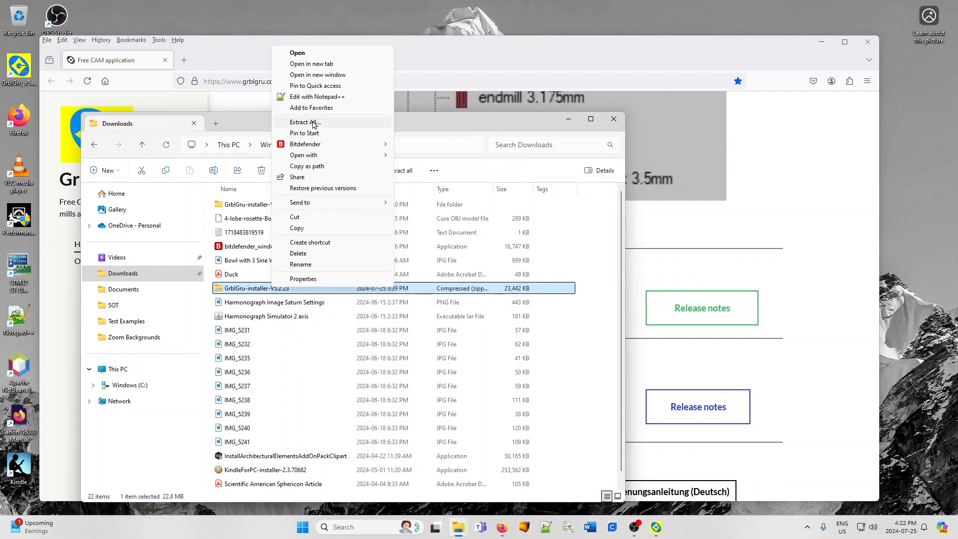
left_click(252, 206)
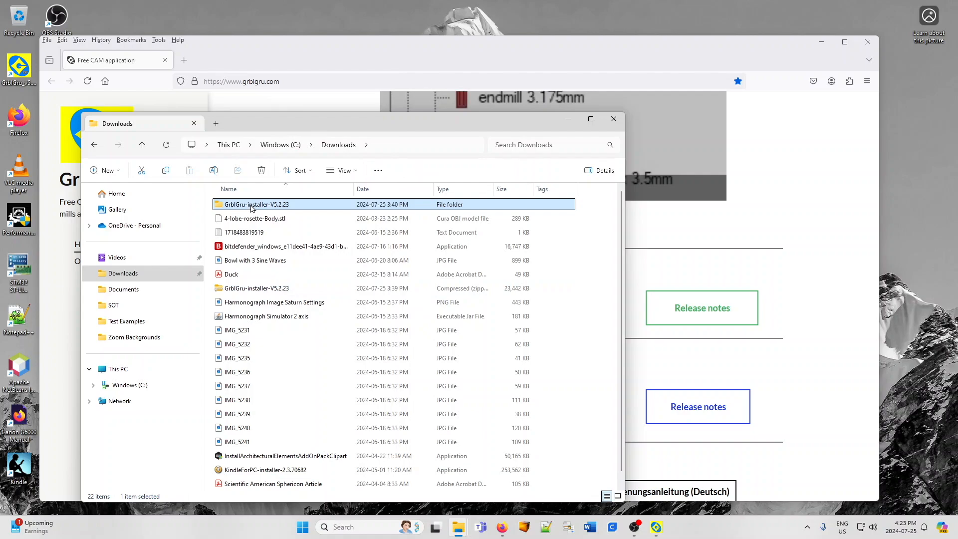
double_click(259, 206)
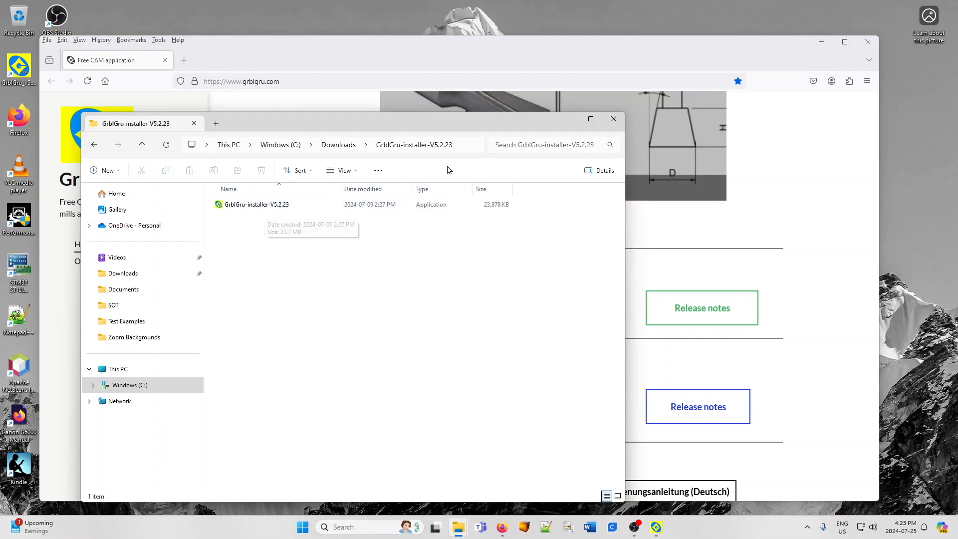
Minimize the open windows, launch GrblGru V5.2.23 maximized, and hide the help text over the 3D view.
left_click(567, 121)
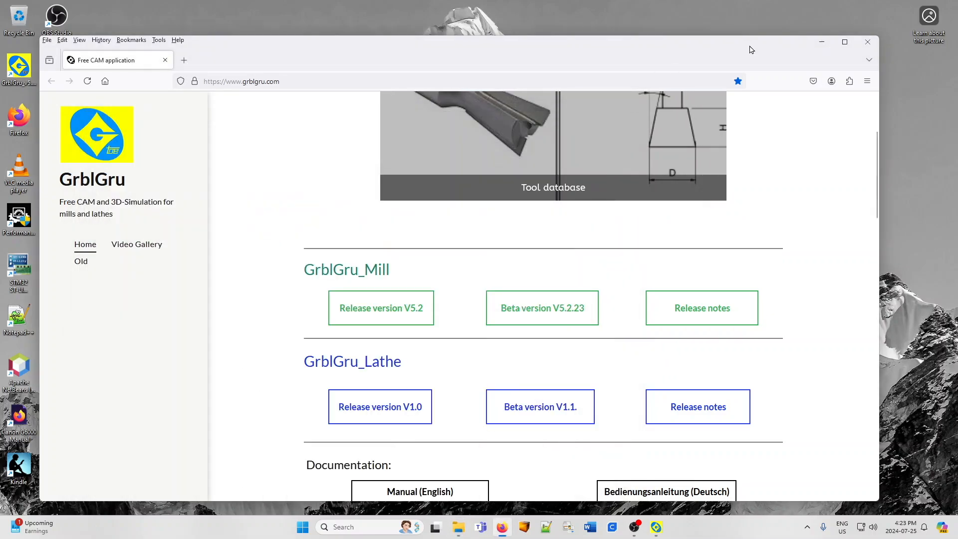
left_click(822, 41)
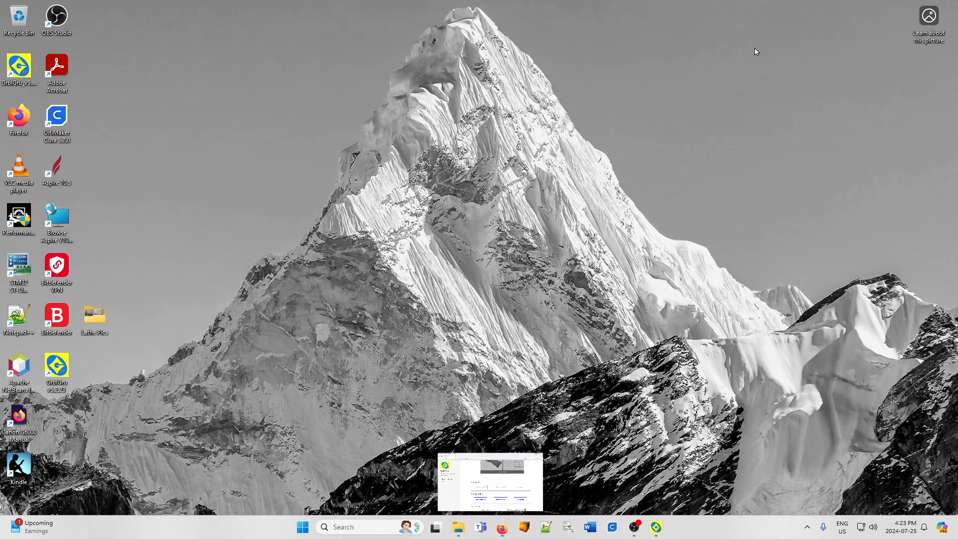
double_click(53, 375)
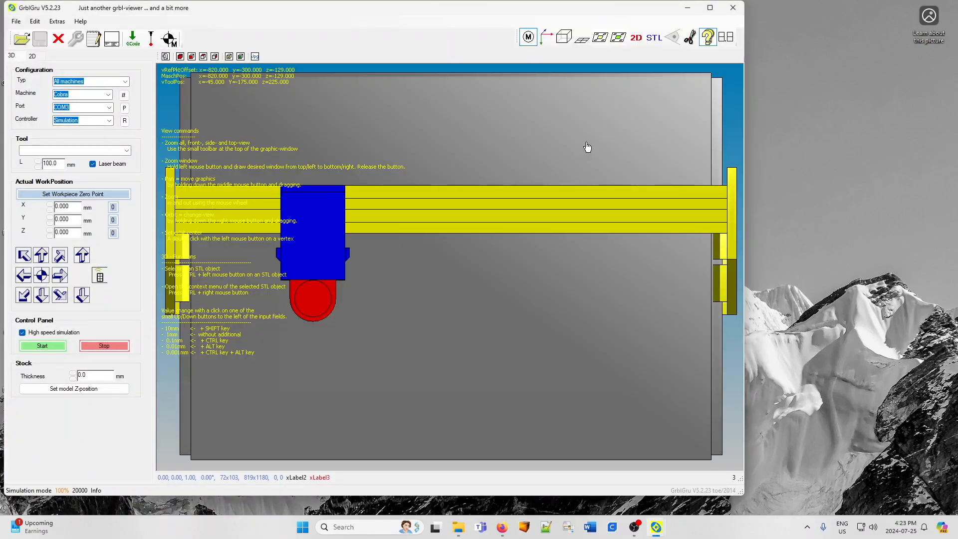
left_click(709, 7)
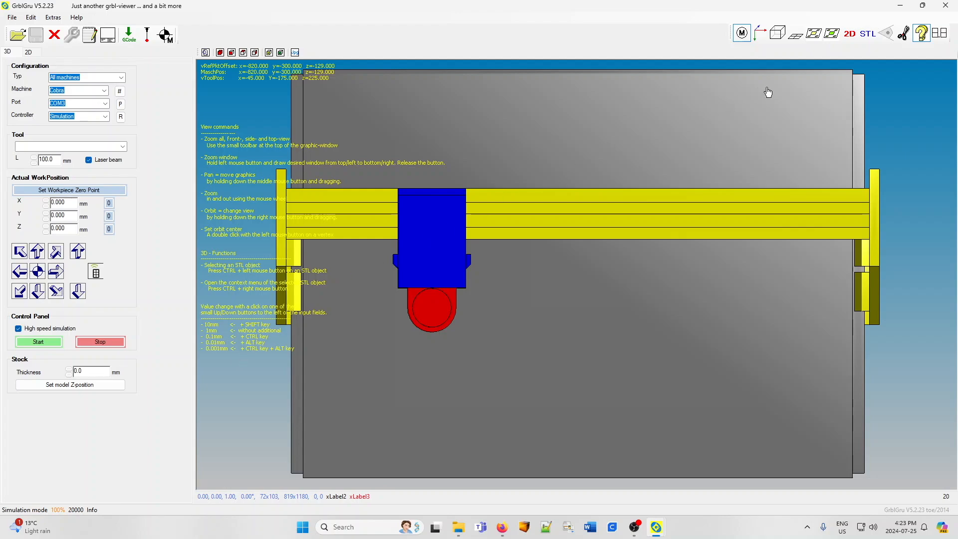
left_click(921, 34)
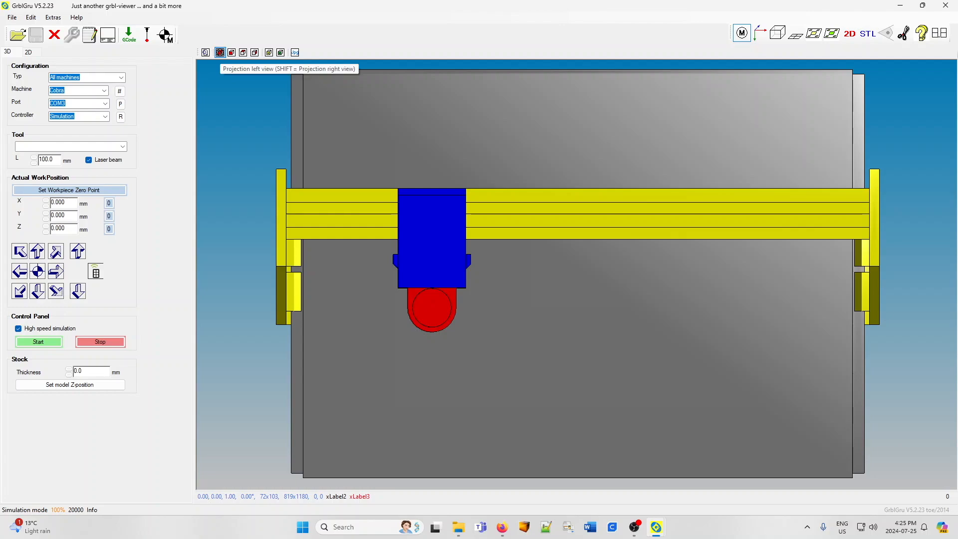
Turn off the laser beam, choose the Ballnose 6mm tool, and set its length to 50 mm.
left_click(220, 52)
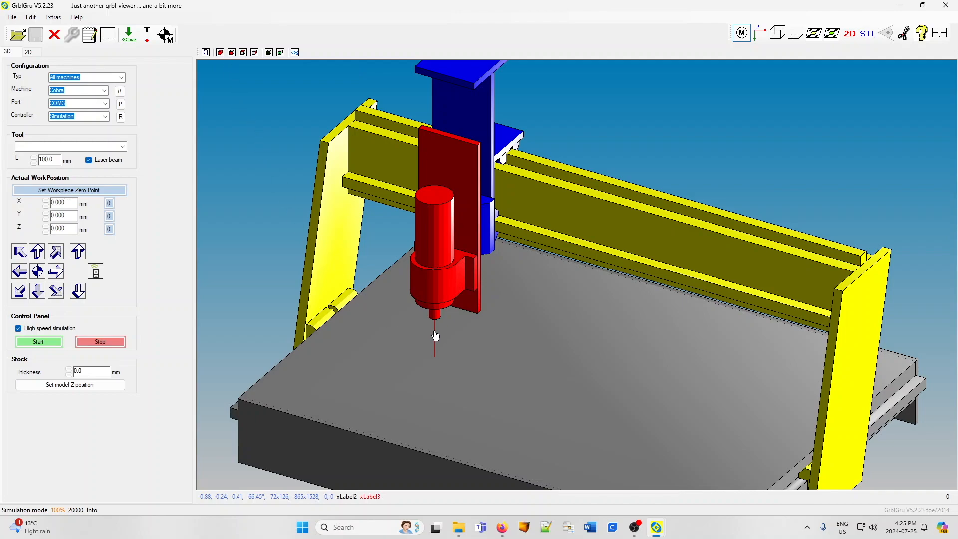
left_click(89, 161)
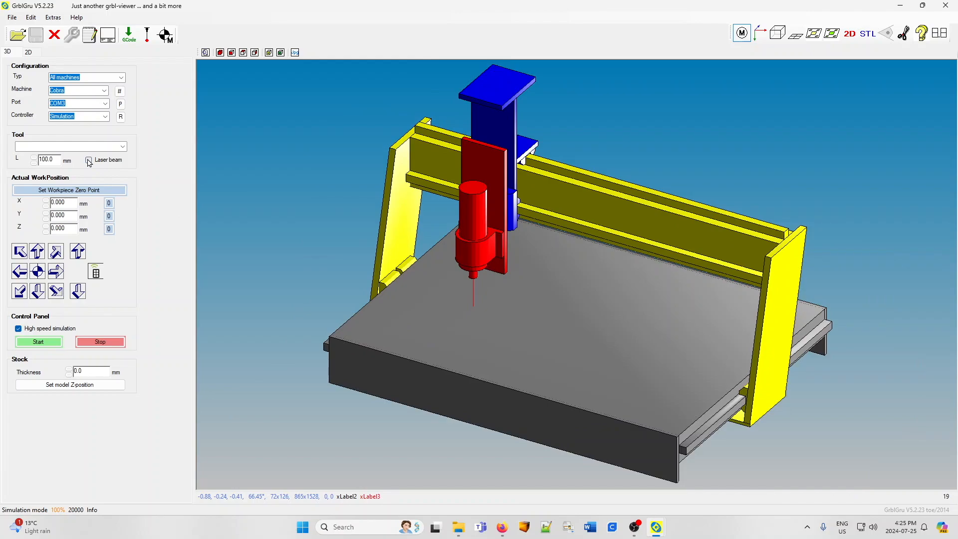
left_click(122, 147)
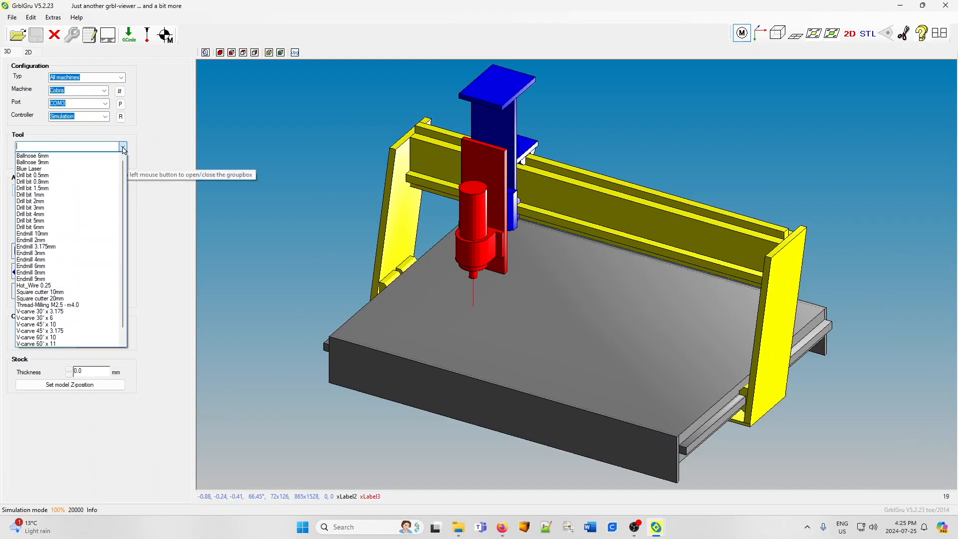
left_click(50, 157)
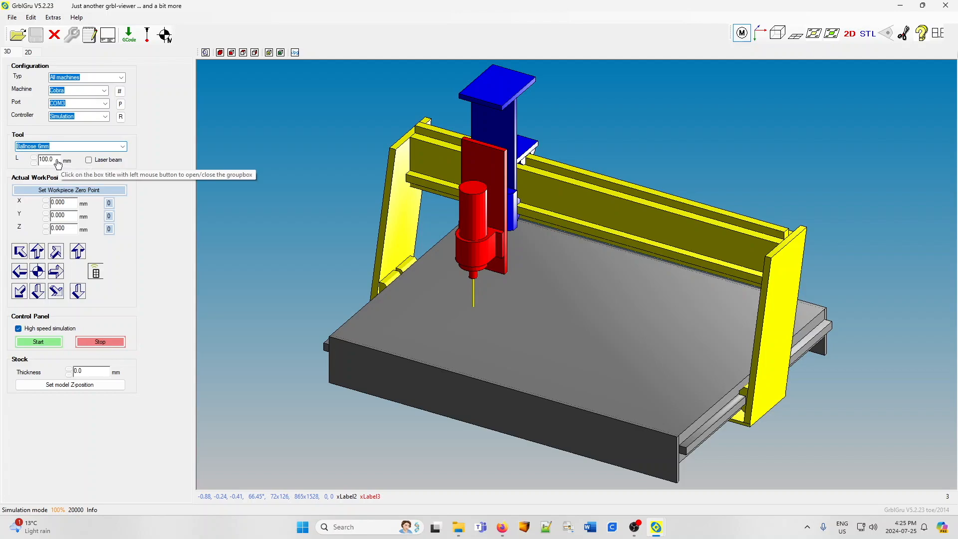
key("Tab")
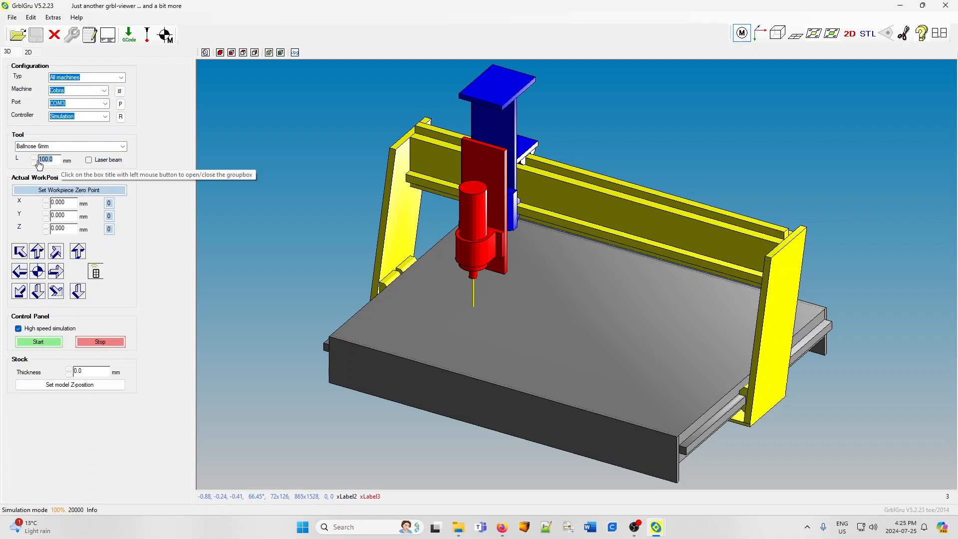
type("50")
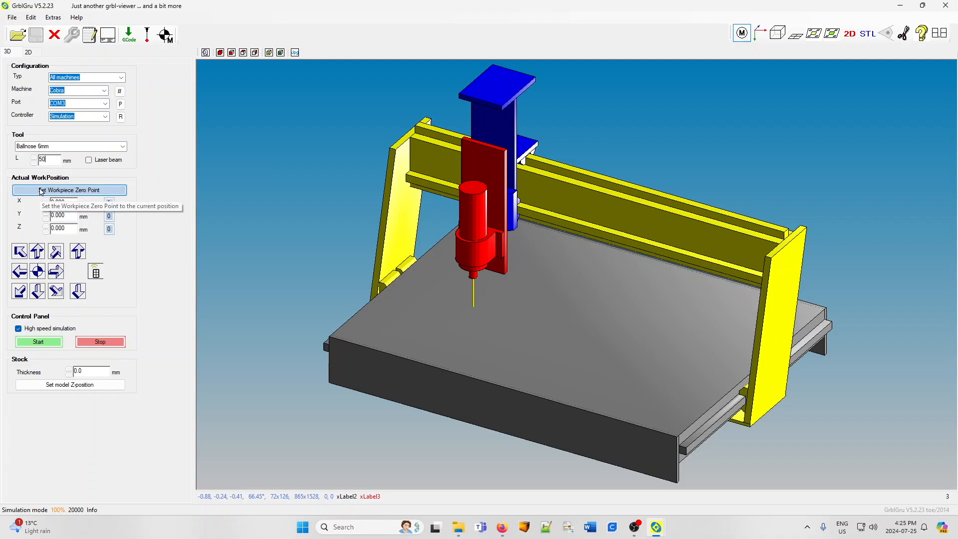
left_click(69, 220)
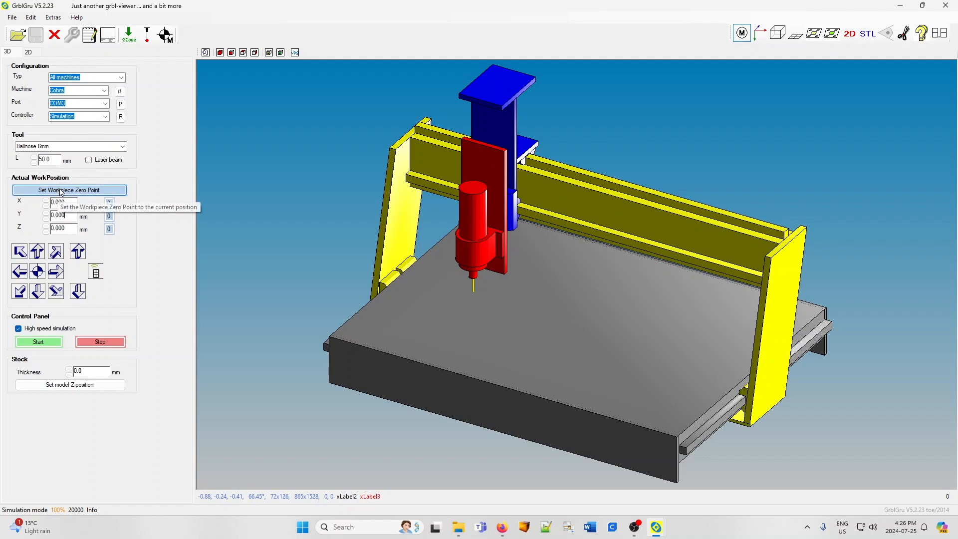
Jog the simulated machine in positive X and negative Y, and raise and lower the spindle to about Z -16.667 mm.
left_click(58, 272)
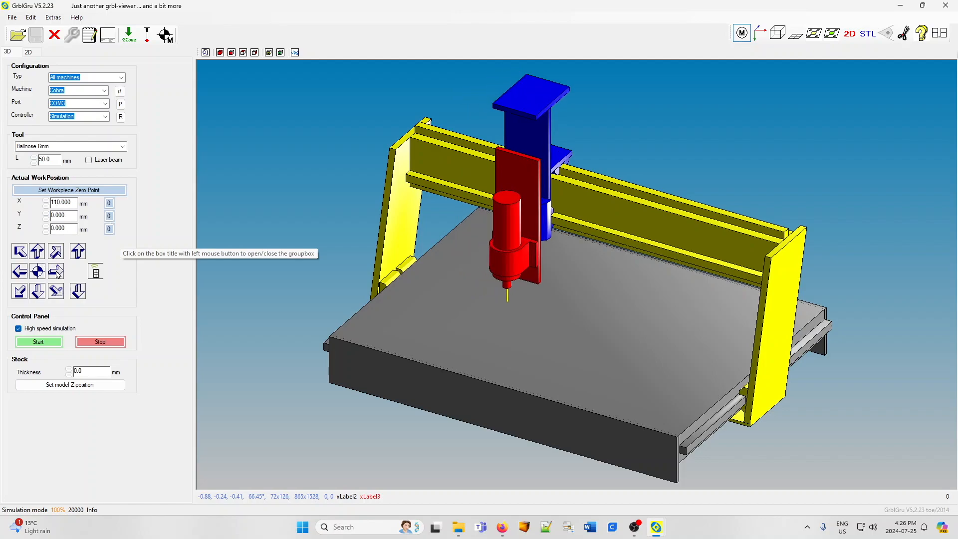
left_click(39, 293)
left_click(78, 255)
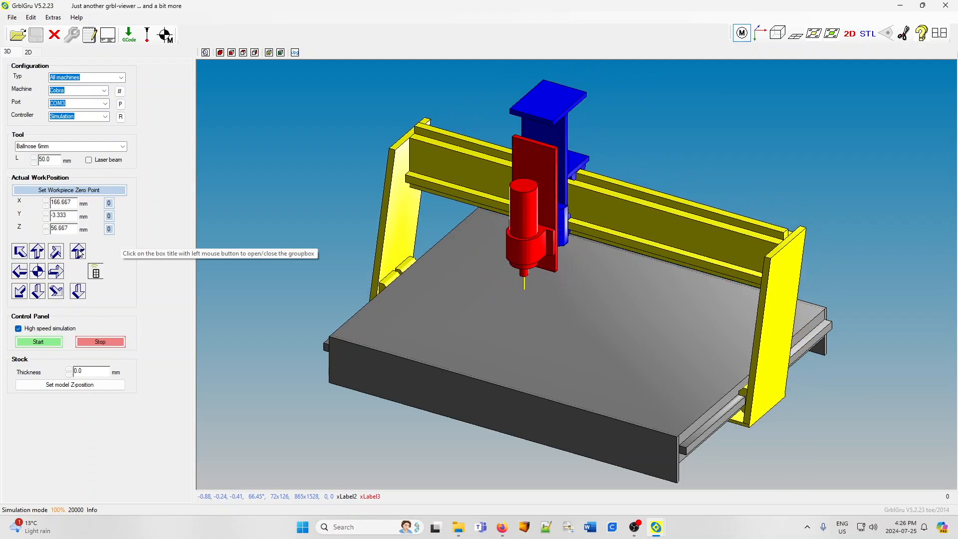
left_click(78, 293)
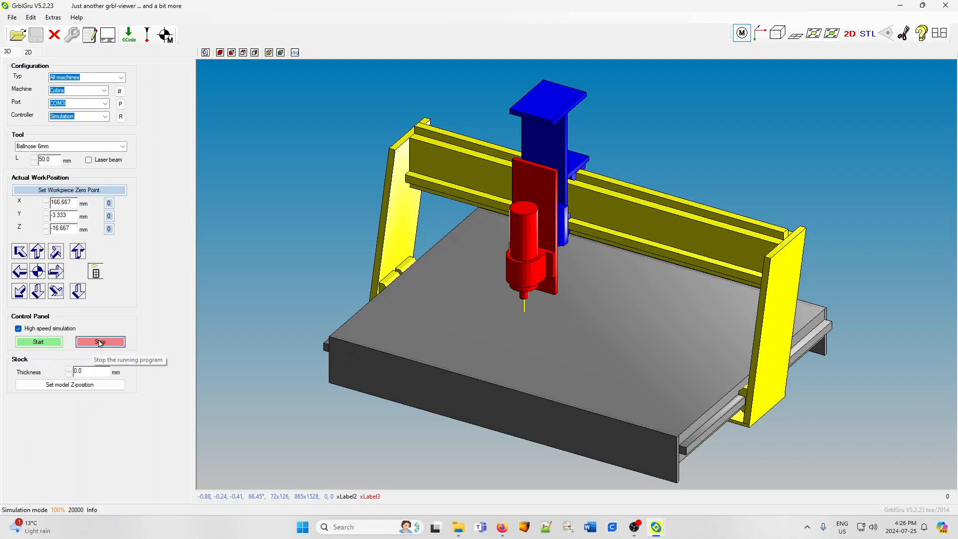
left_click(18, 329)
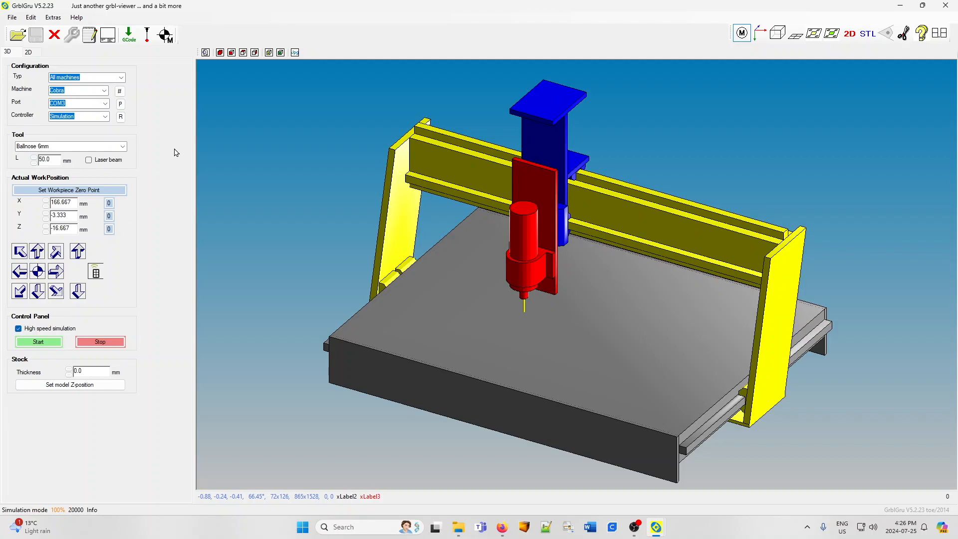
Show and enlarge the console output area, and jog the machine along X in both directions.
left_click(108, 38)
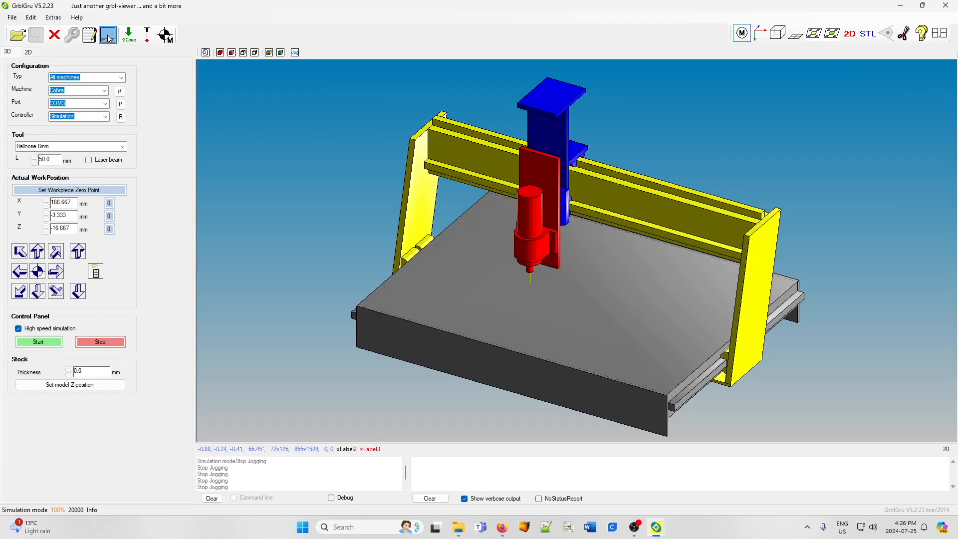
left_click_drag(447, 456, 451, 379)
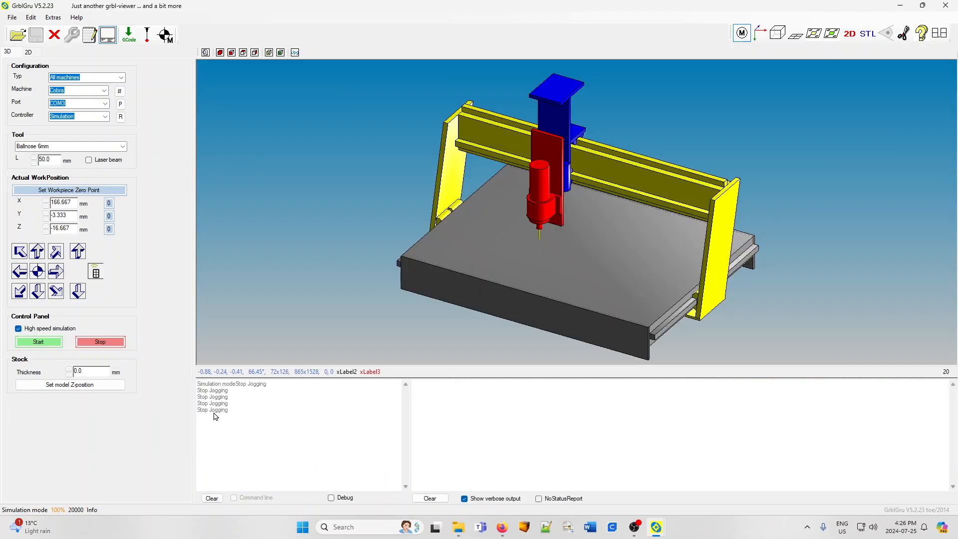
left_click(56, 272)
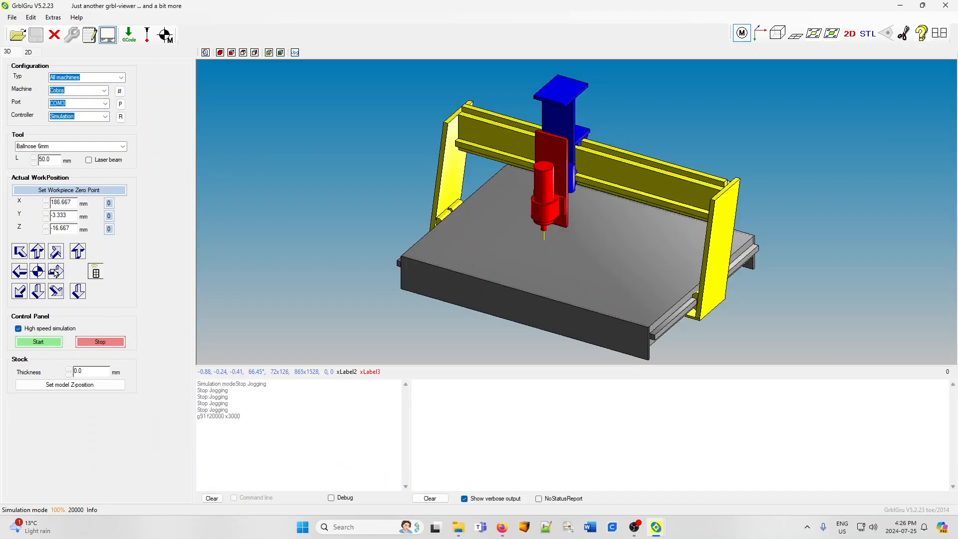
left_click(21, 272)
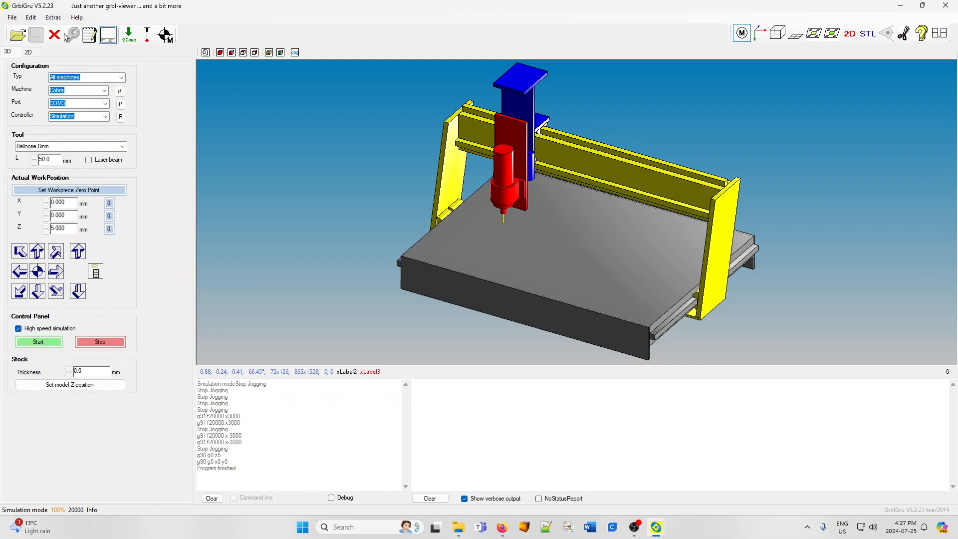
Open the program settings and set Show macro Toolbar to Yes.
left_click(53, 18)
left_click(70, 130)
left_click_drag(387, 305, 388, 167)
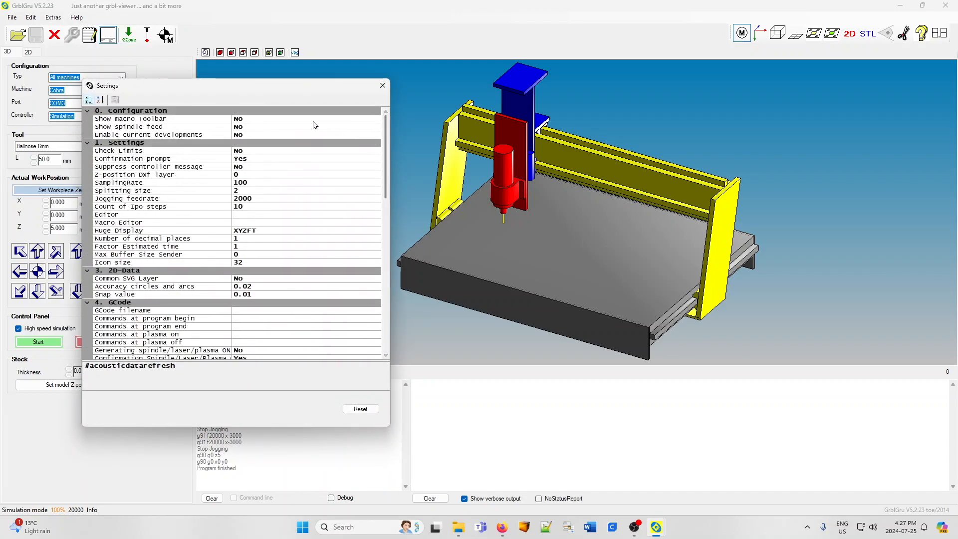
left_click(255, 117)
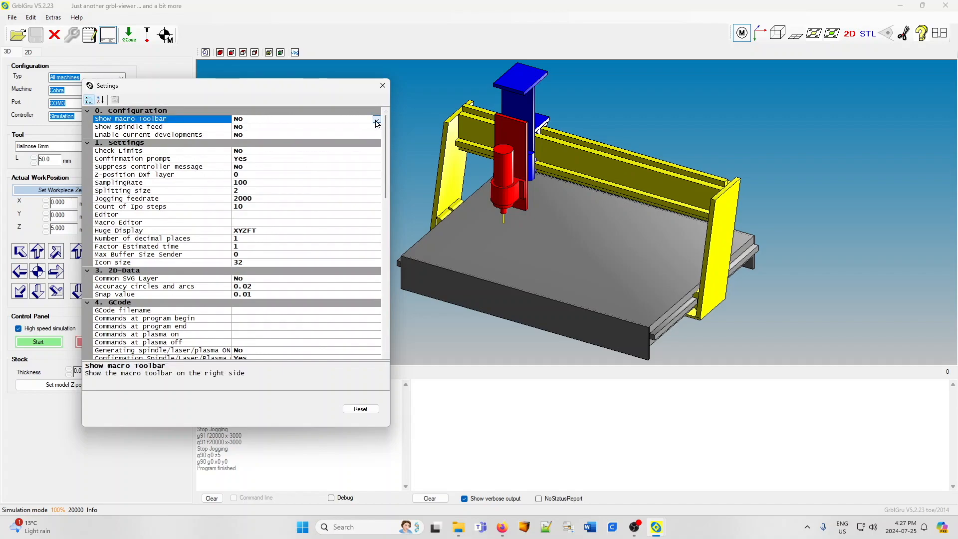
left_click(377, 119)
left_click(249, 127)
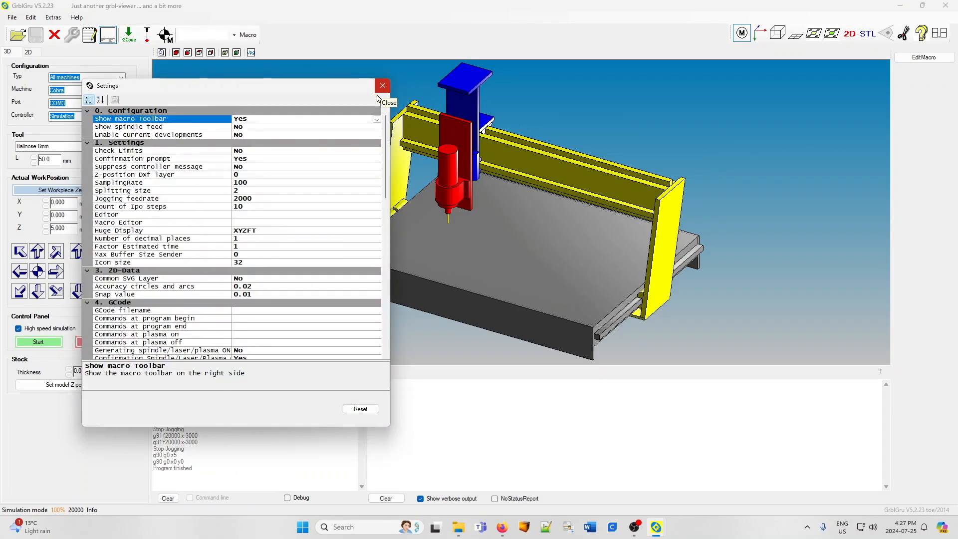
Switch to File Explorer, browse to C:\Program Files\Notepad++, and copy the full path of the notepad++ application.
left_click(242, 214)
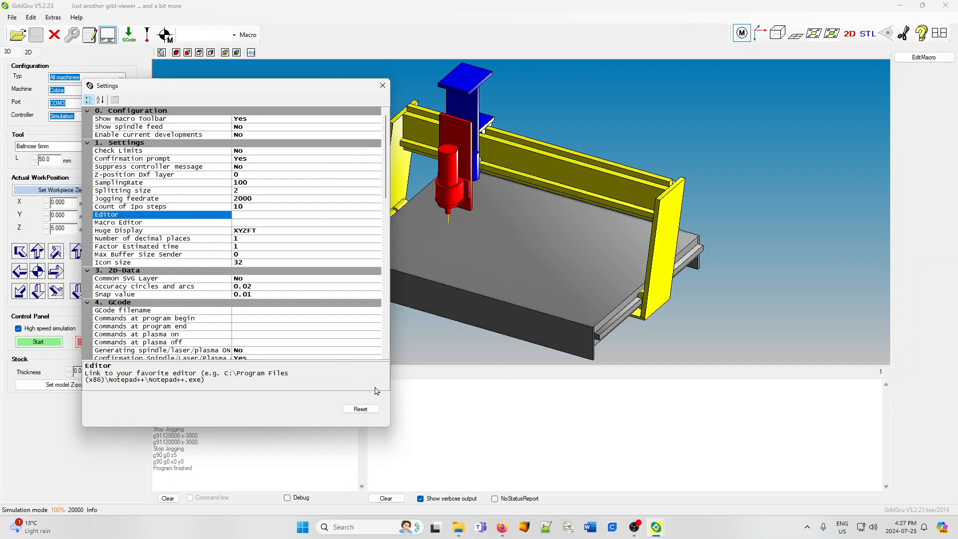
left_click(457, 530)
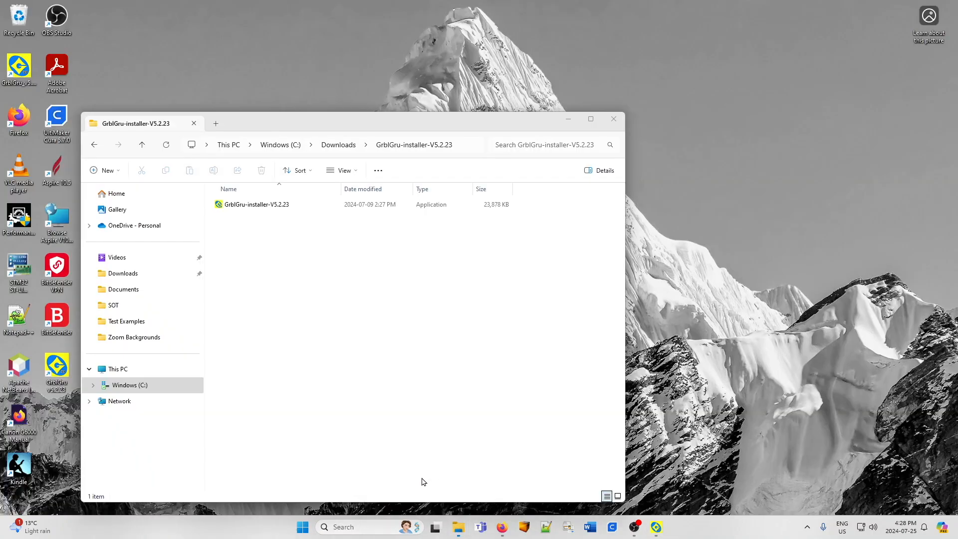
left_click(422, 478)
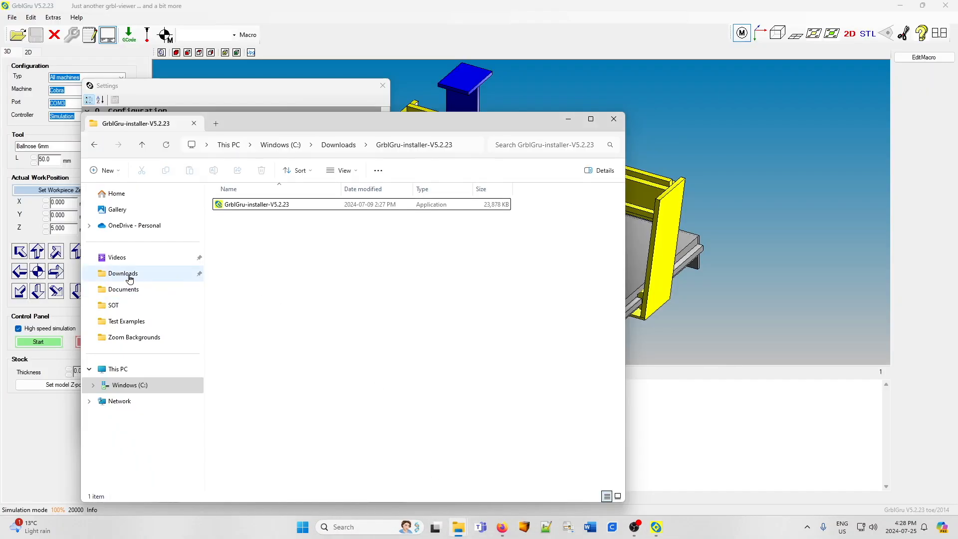
left_click(120, 387)
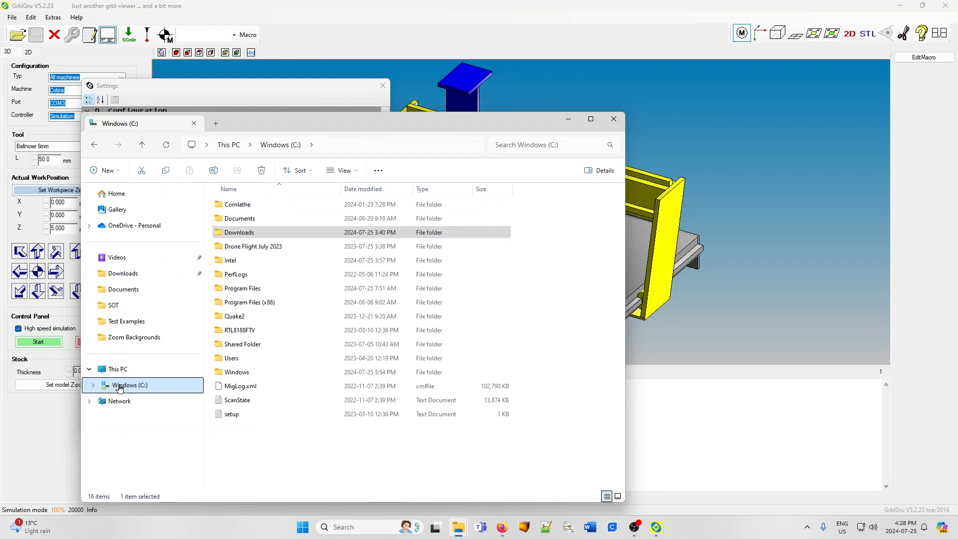
double_click(249, 288)
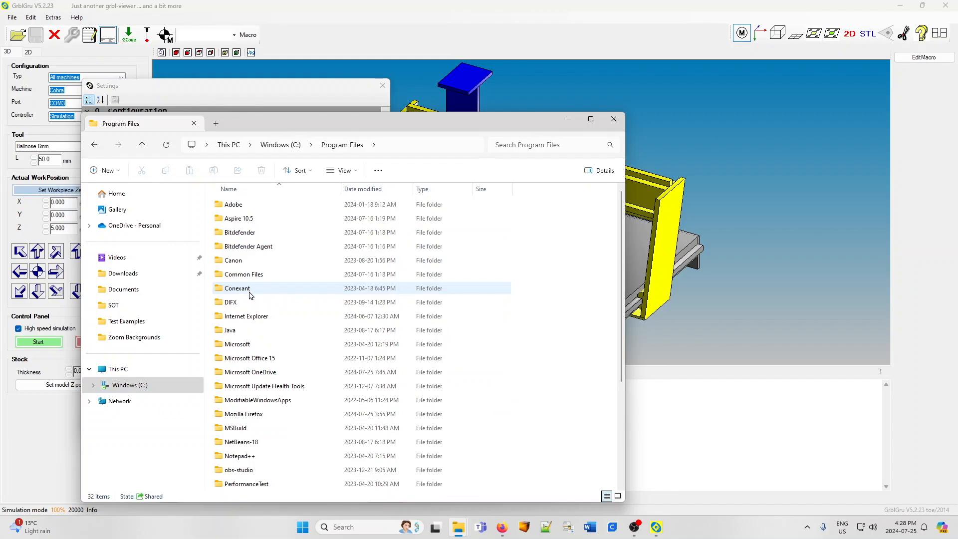
double_click(240, 456)
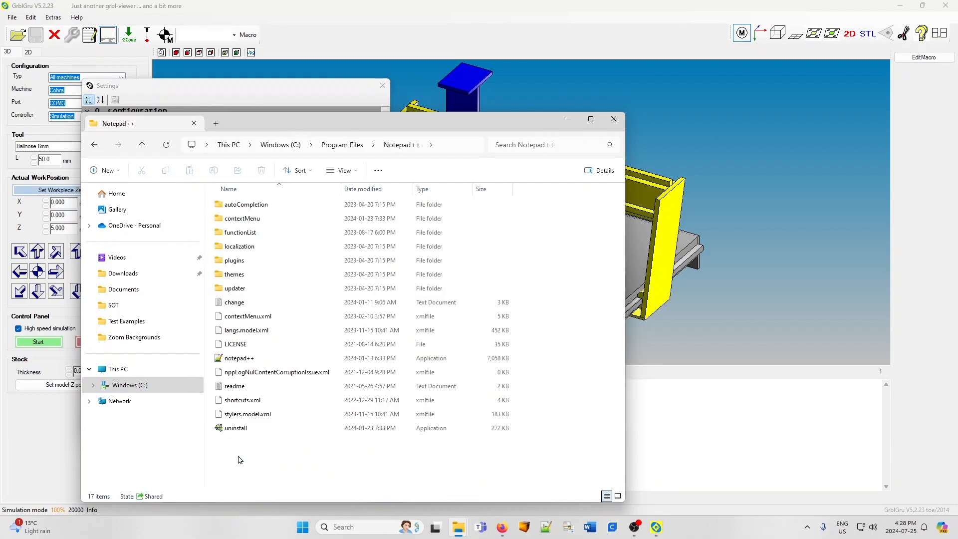
right_click(240, 360)
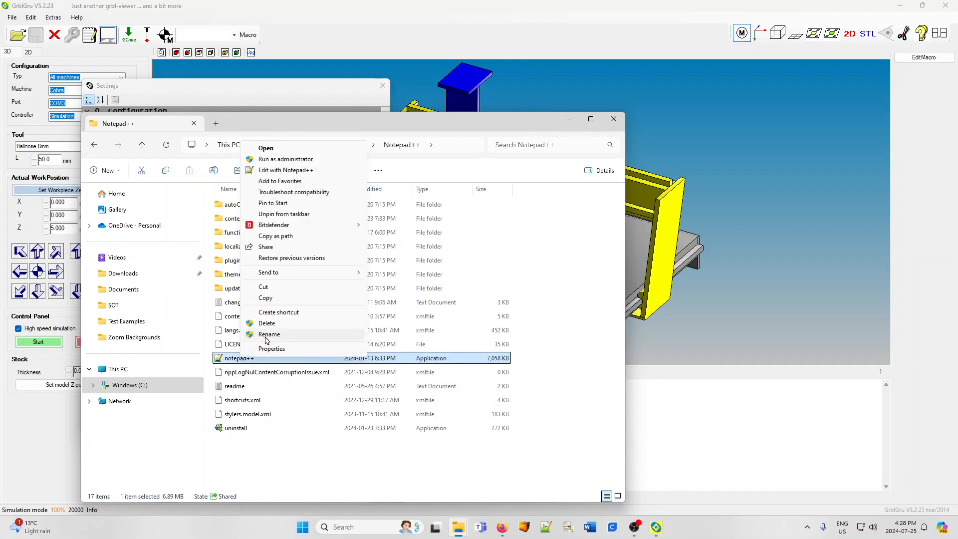
left_click(288, 238)
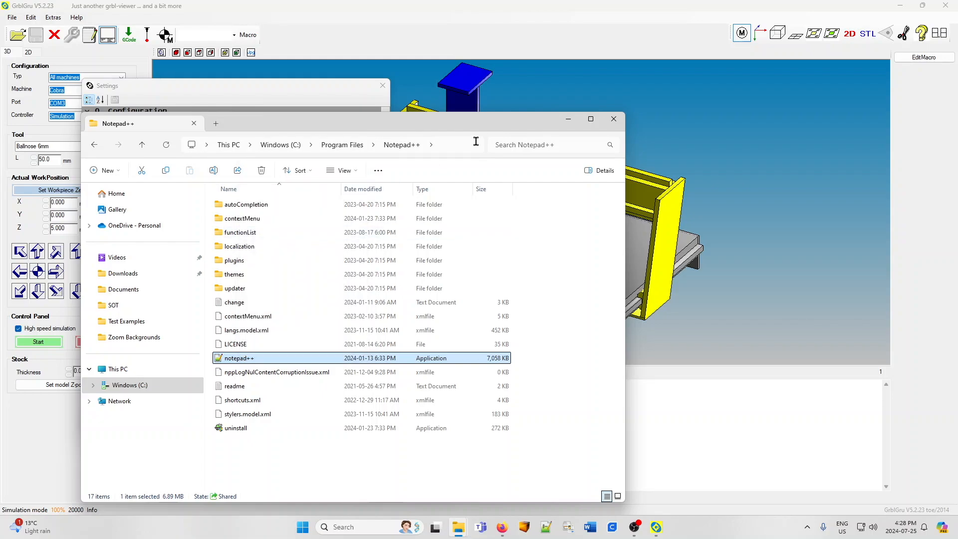
Back in GrblGru's settings, set Editor to C:\Program Files\Notepad++\notepad++.exe without surrounding quotation marks.
left_click(567, 119)
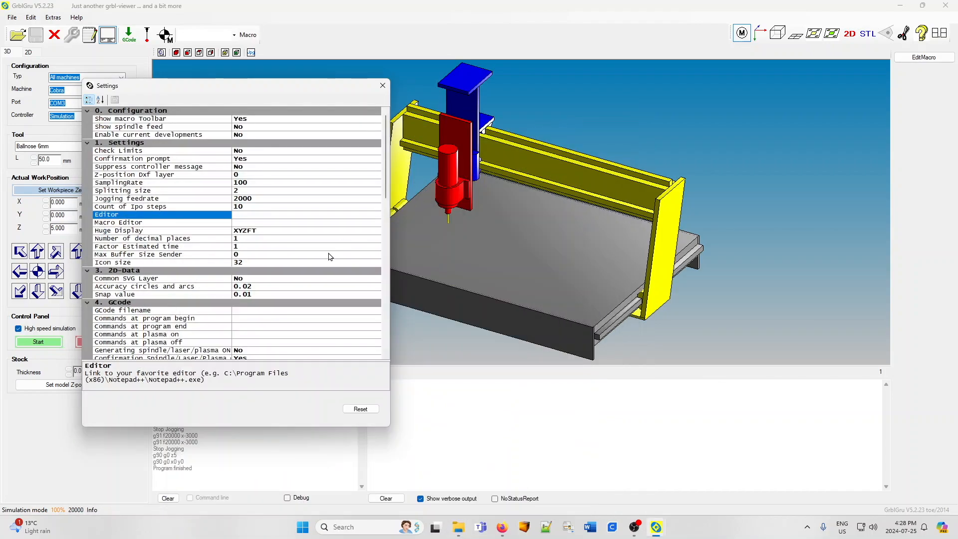
right_click(241, 213)
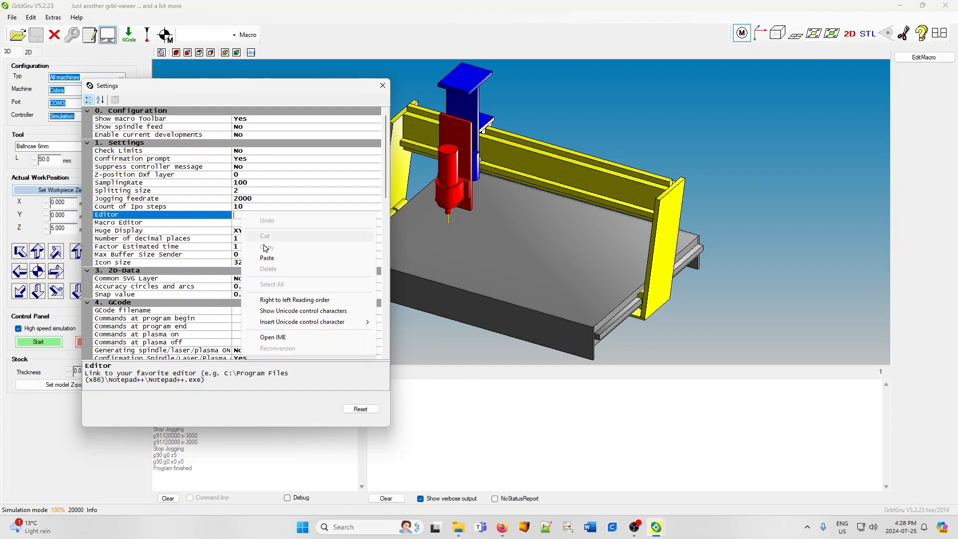
left_click(270, 261)
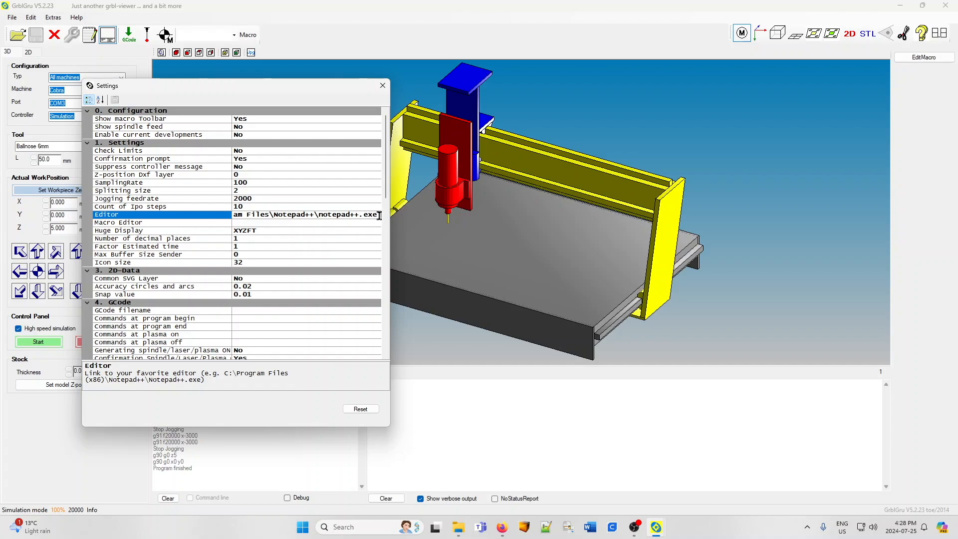
key("BackSpace")
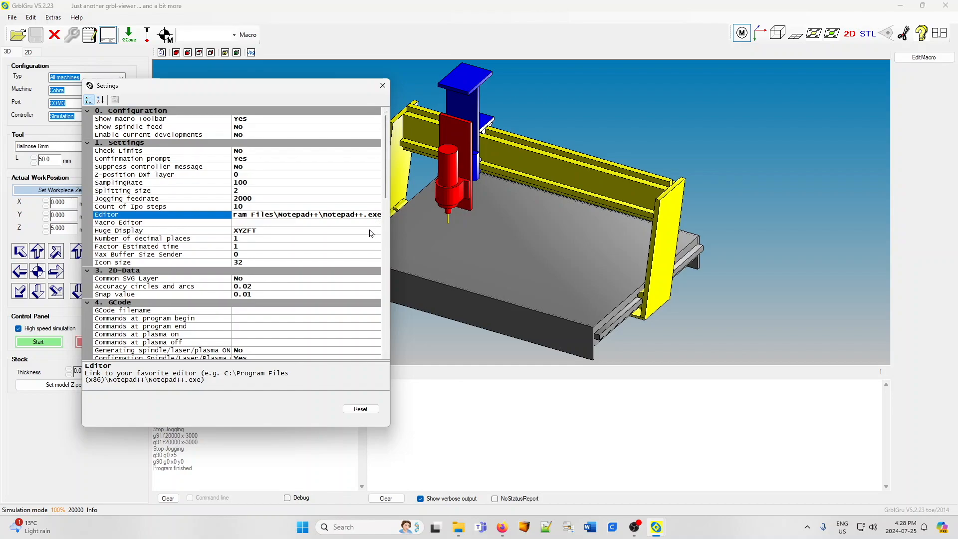
key("Home")
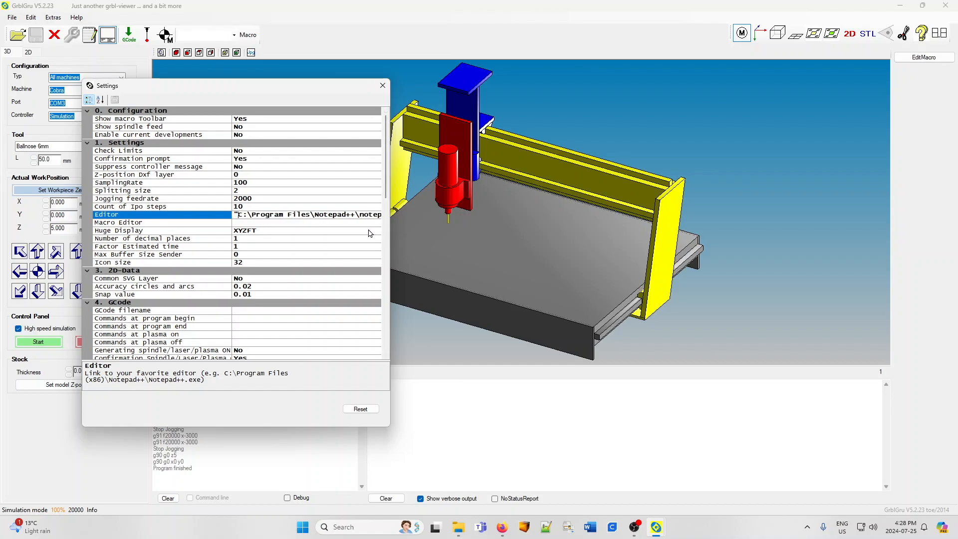
key("Delete")
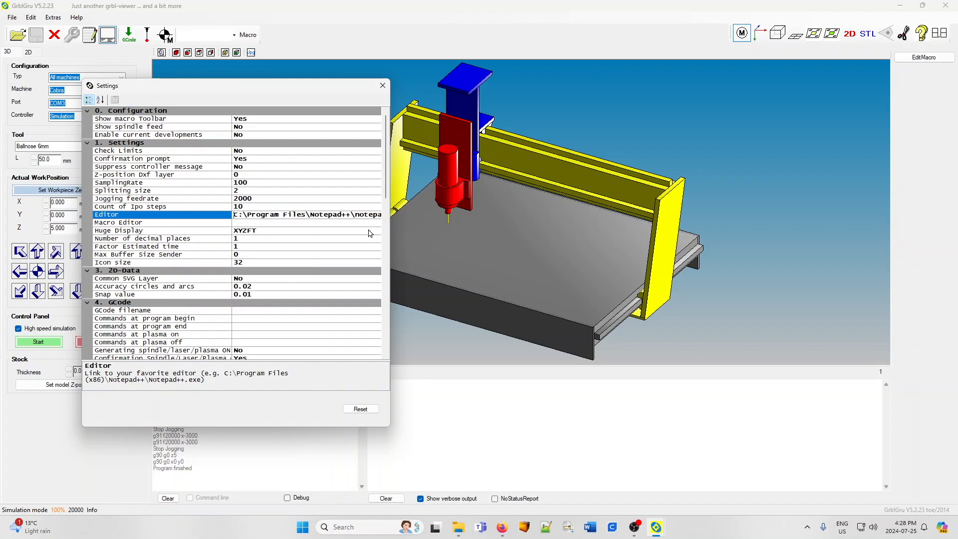
Set Macro Editor to C:\Program Files\Notepad++\notepad++.exe without quotation marks, and close the settings.
left_click(242, 221)
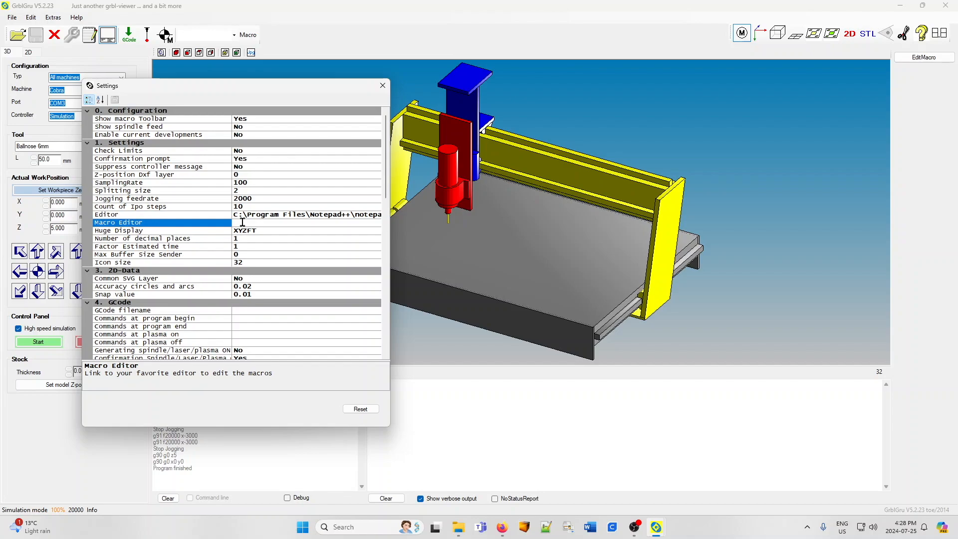
right_click(243, 222)
left_click(277, 264)
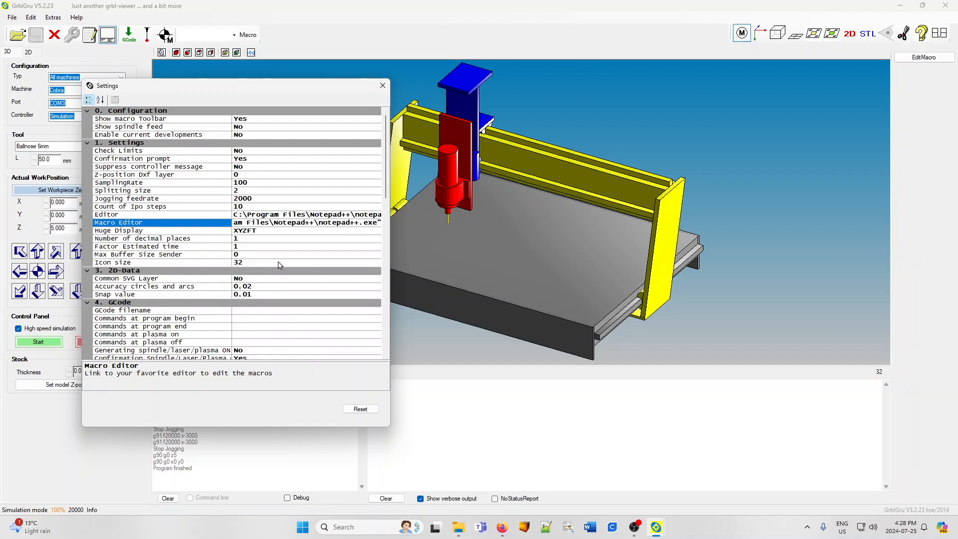
key("BackSpace")
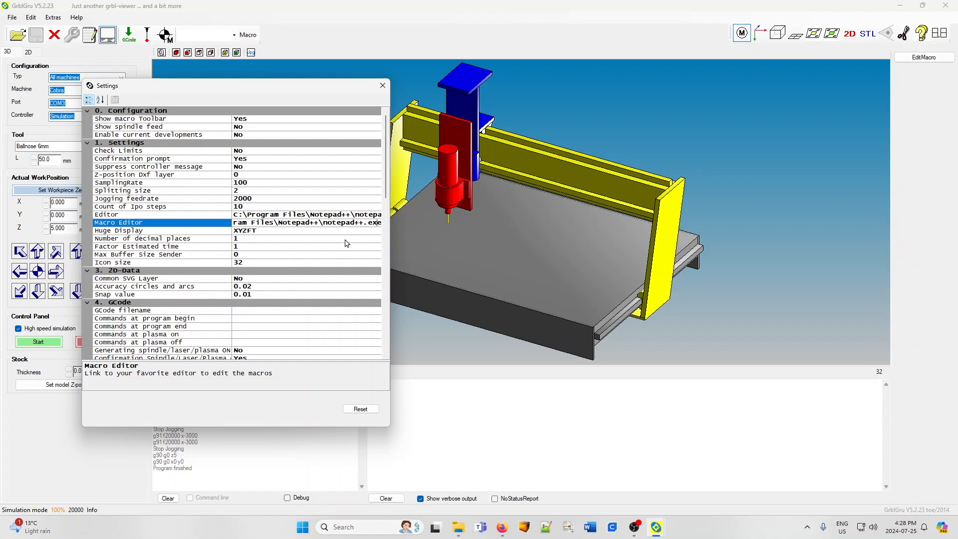
key("Home")
key("Right")
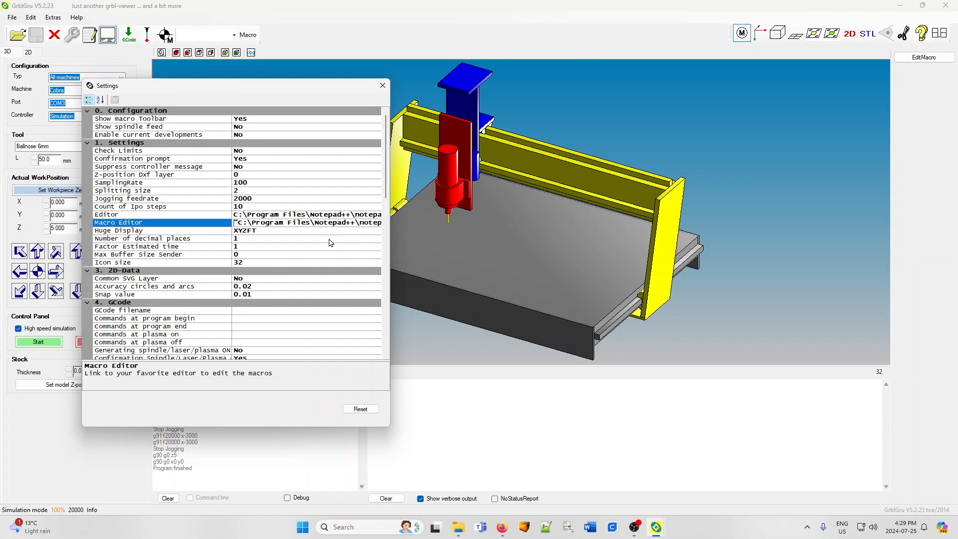
key("BackSpace")
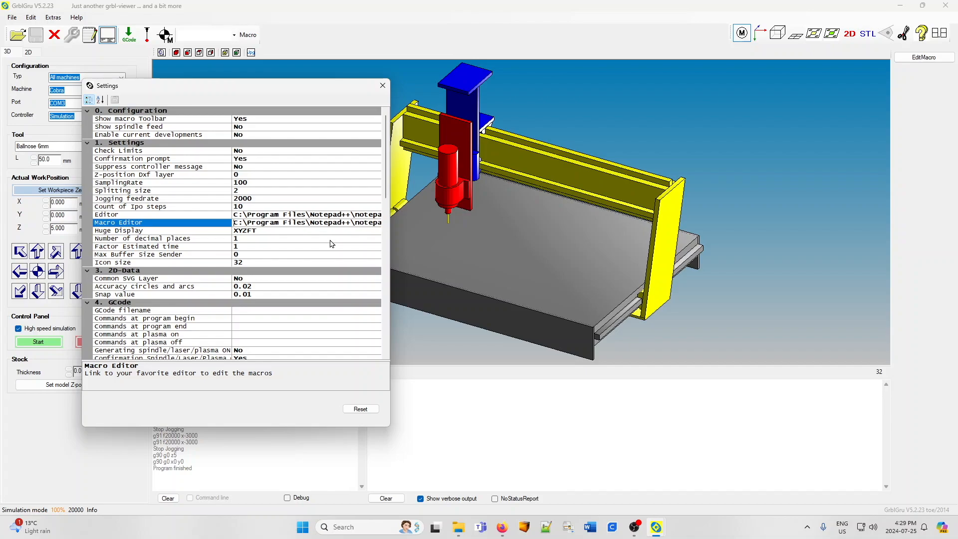
left_click(274, 232)
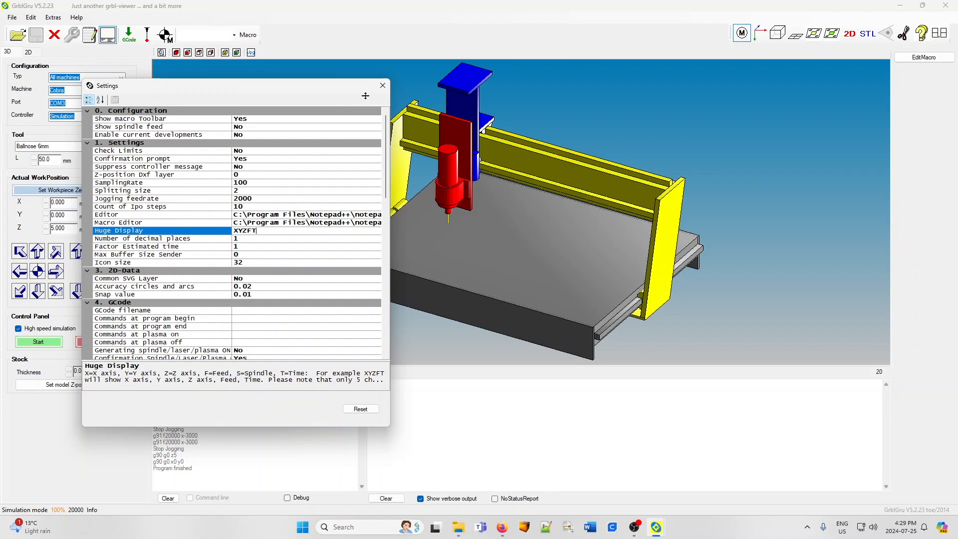
left_click(383, 88)
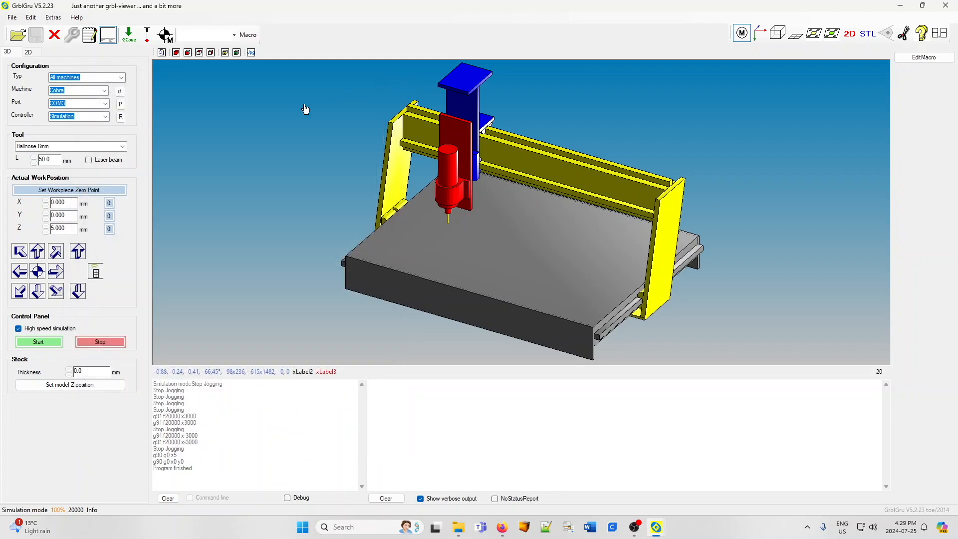
Load the Advanced macro set and open its file for editing in Notepad++, declining the editor's update.
left_click(234, 36)
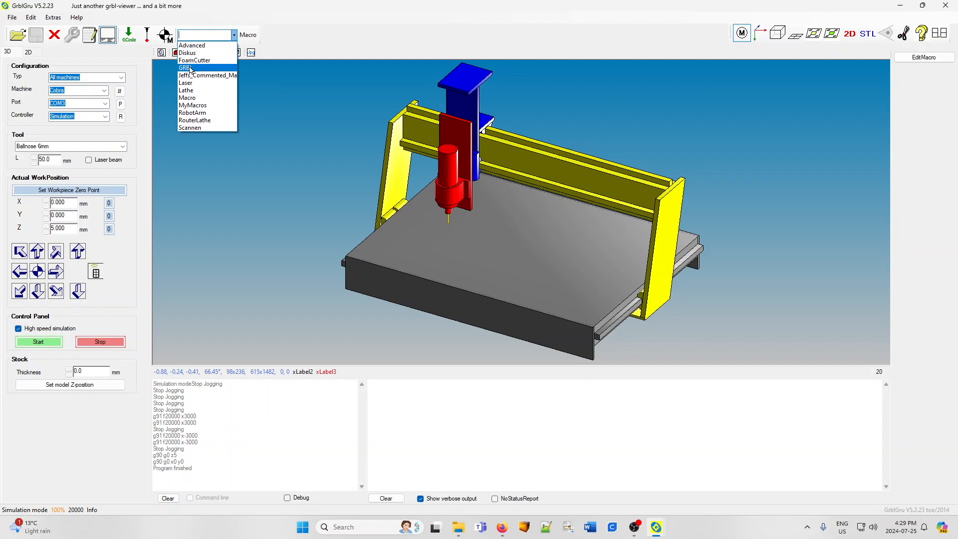
left_click(193, 46)
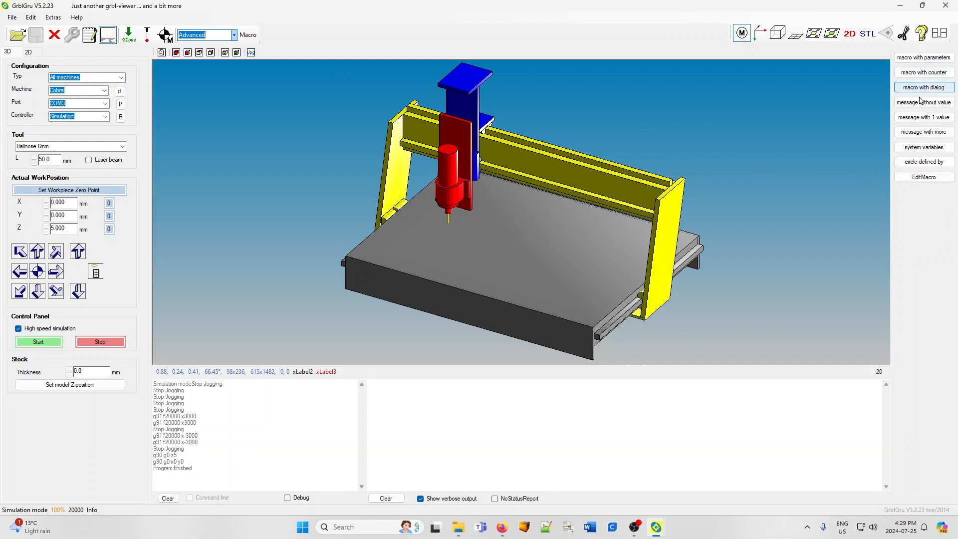
left_click(923, 178)
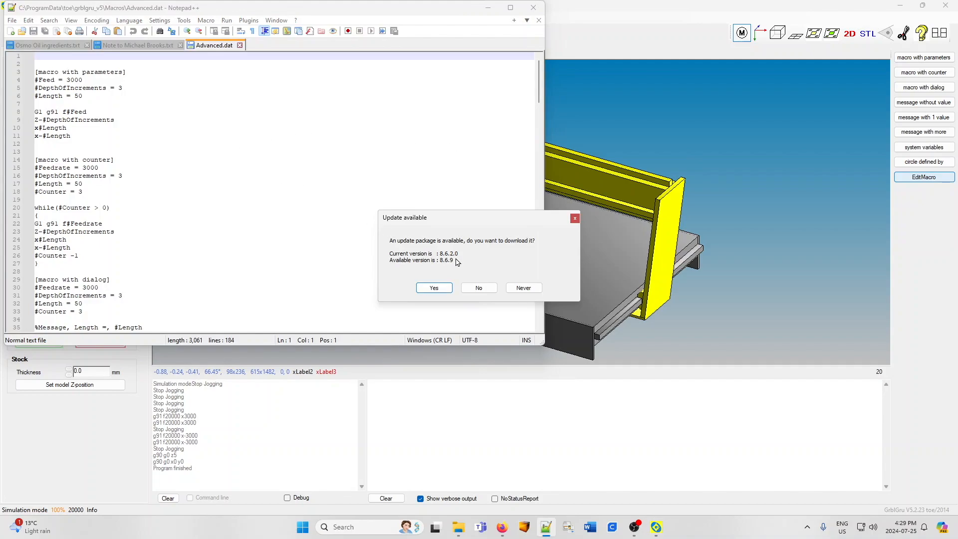
left_click(478, 288)
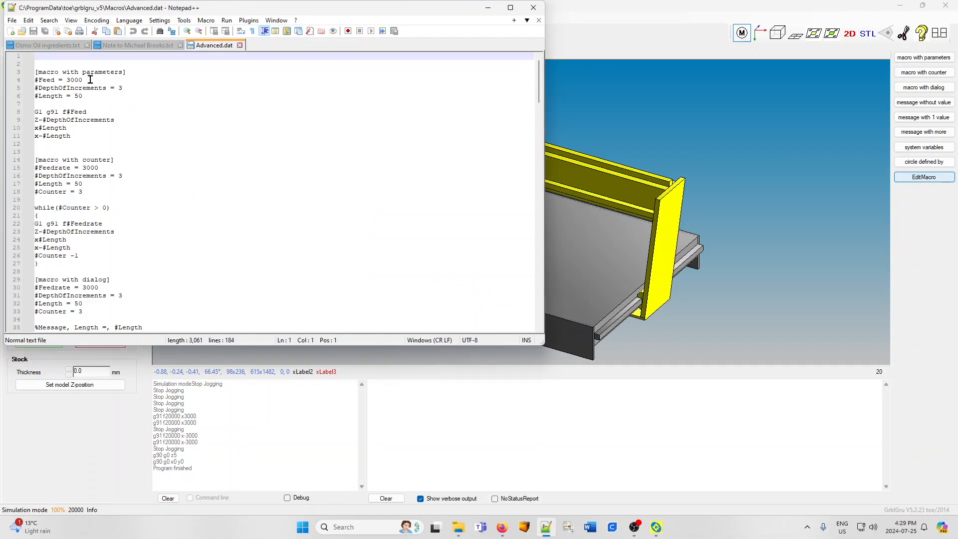
Look through the macro definitions in Advanced.dat and close the editor.
scroll(75, 257, "down", 4)
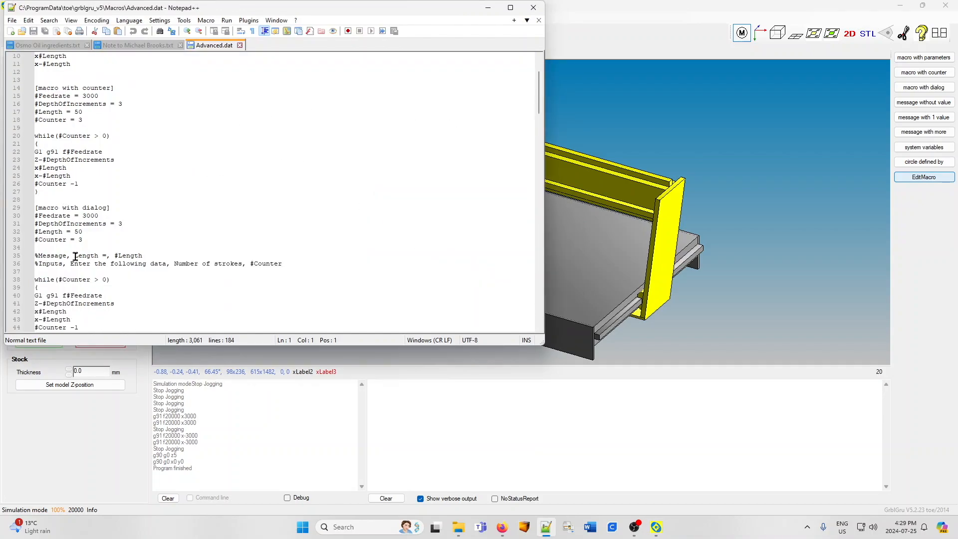
scroll(75, 258, "down", 6)
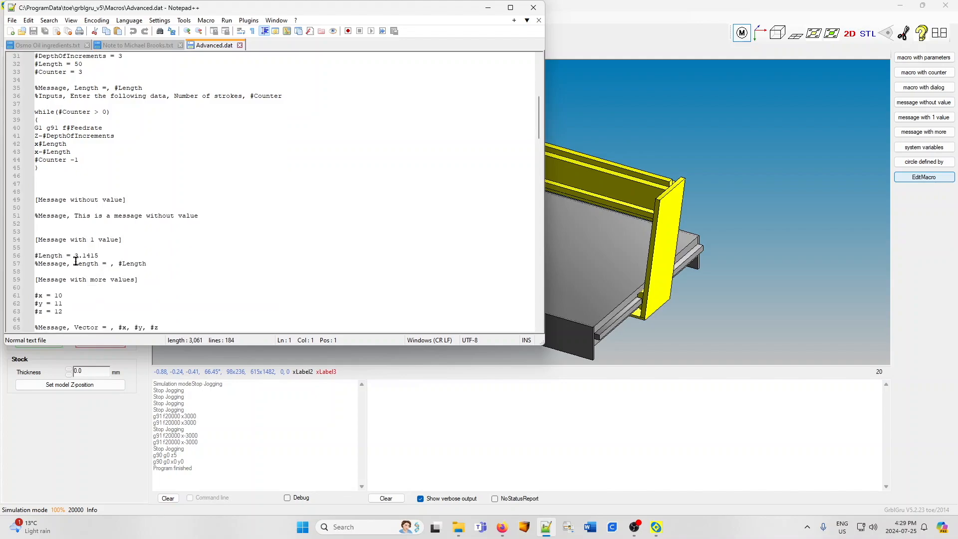
scroll(77, 261, "down", 2)
scroll(78, 261, "up", 12)
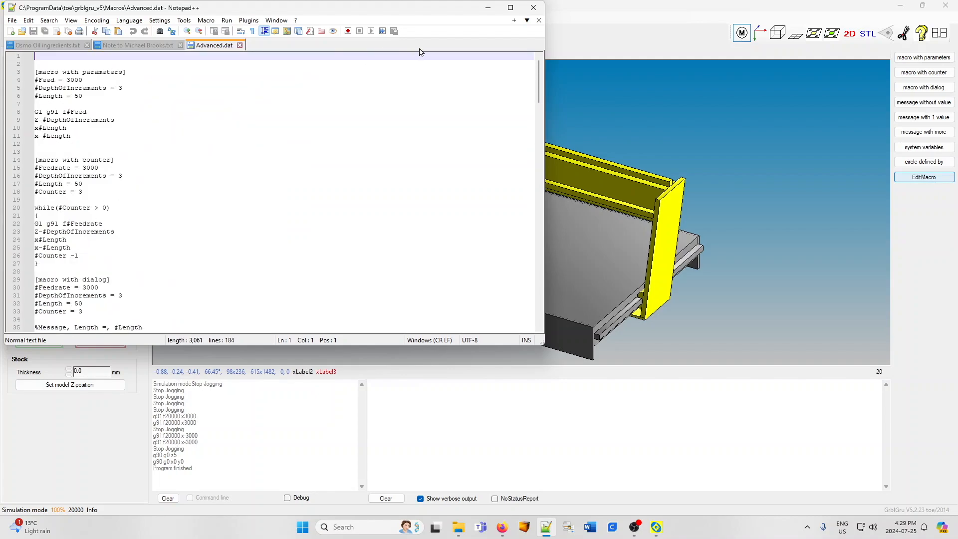
left_click(534, 9)
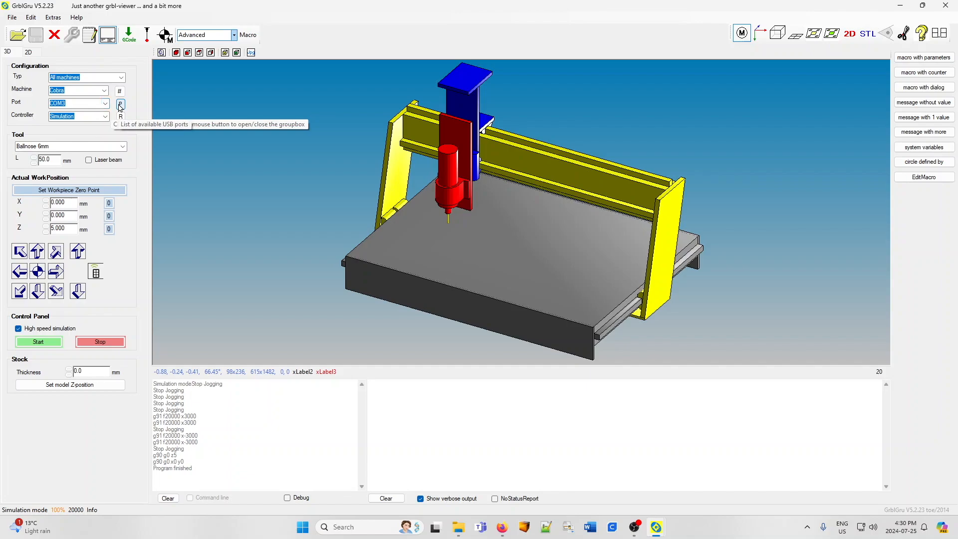
Refresh the list of available USB ports and review the port and controller options without changing them.
left_click(120, 105)
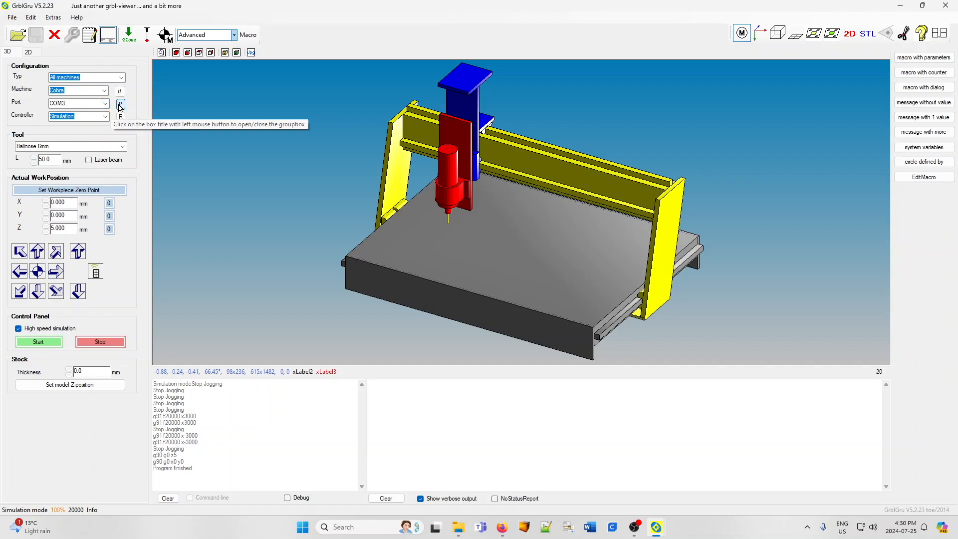
left_click(105, 104)
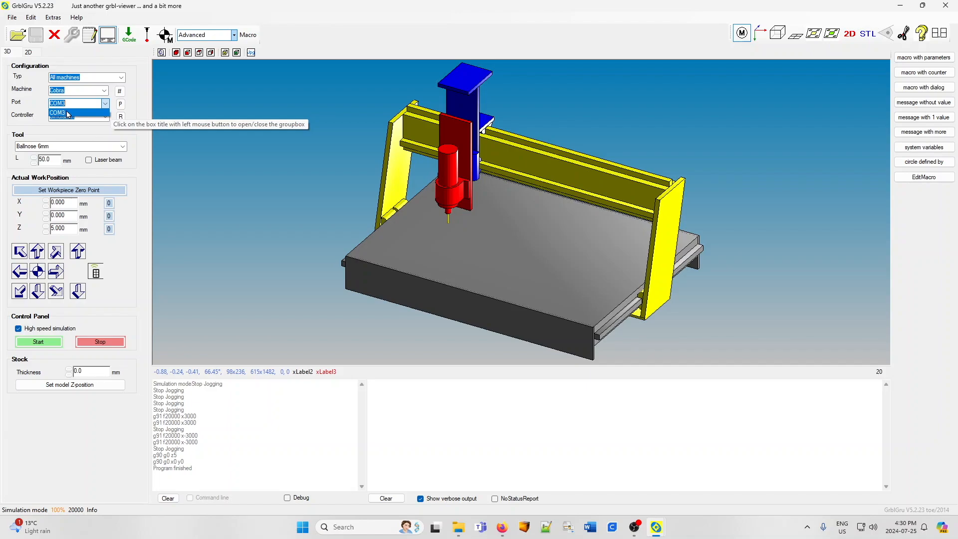
left_click(83, 131)
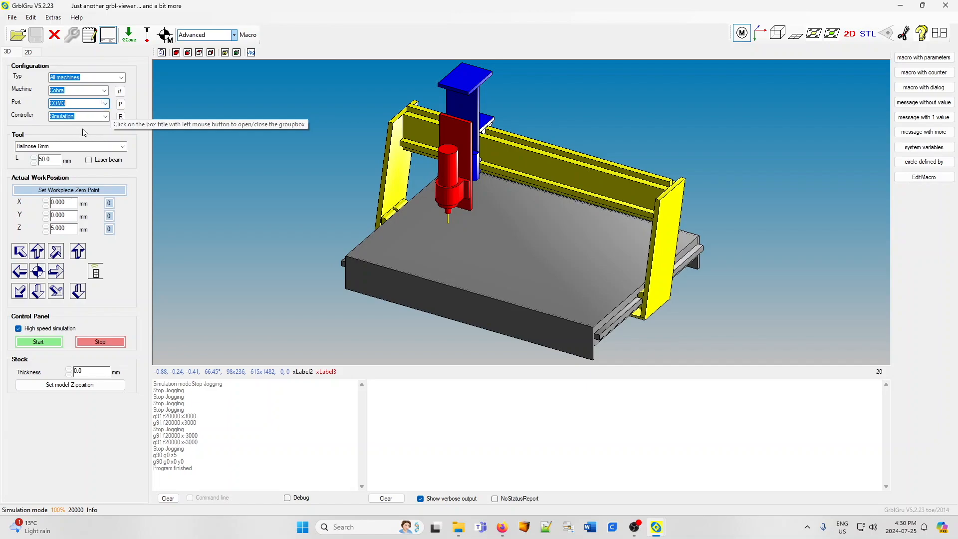
left_click(106, 117)
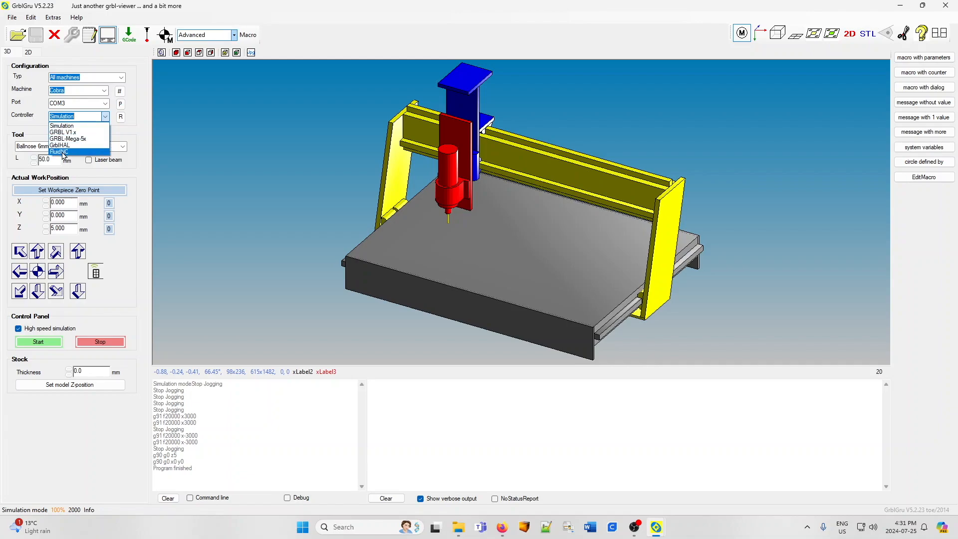
left_click(124, 132)
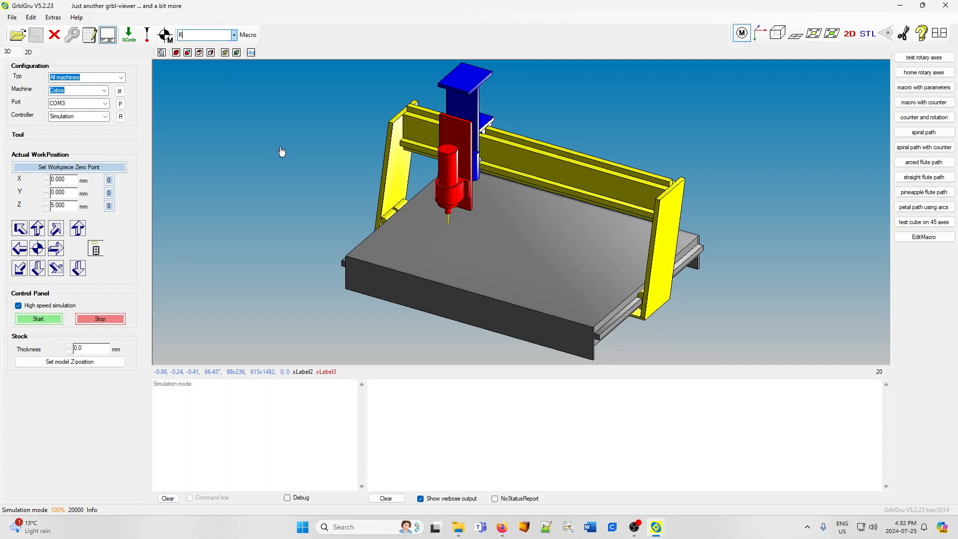
Browse the list of available machines and load the Shapeoko3_A machine.
left_click(105, 93)
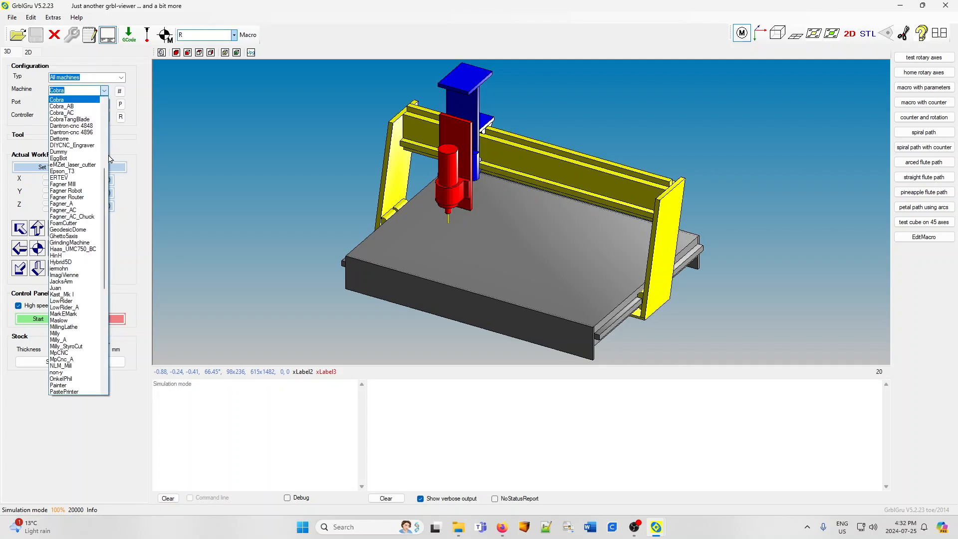
left_click_drag(105, 177, 106, 125)
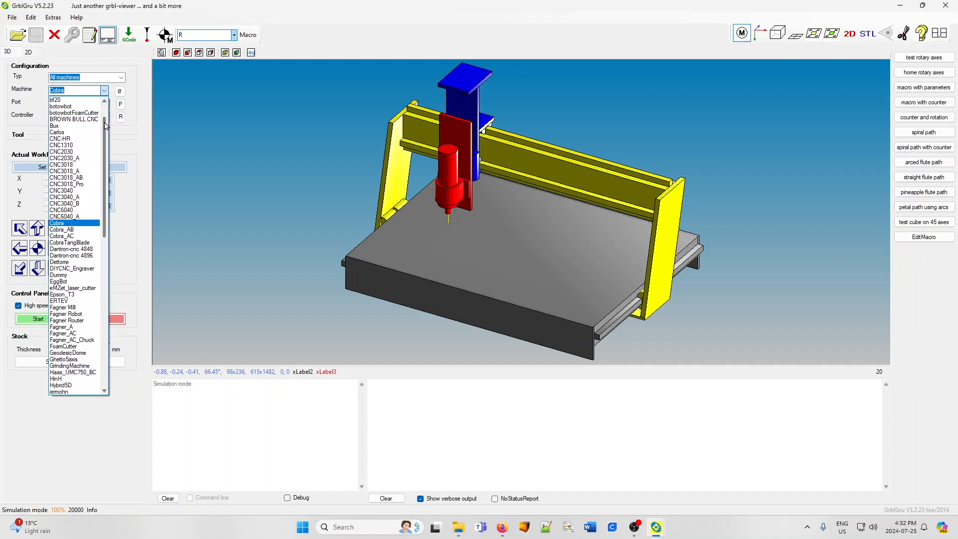
left_click_drag(105, 125, 102, 181)
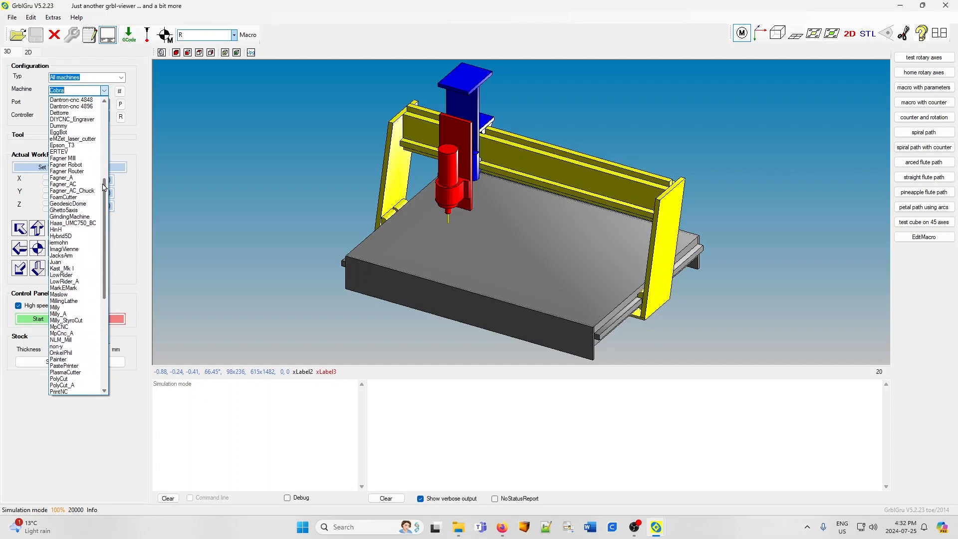
left_click_drag(105, 187, 107, 277)
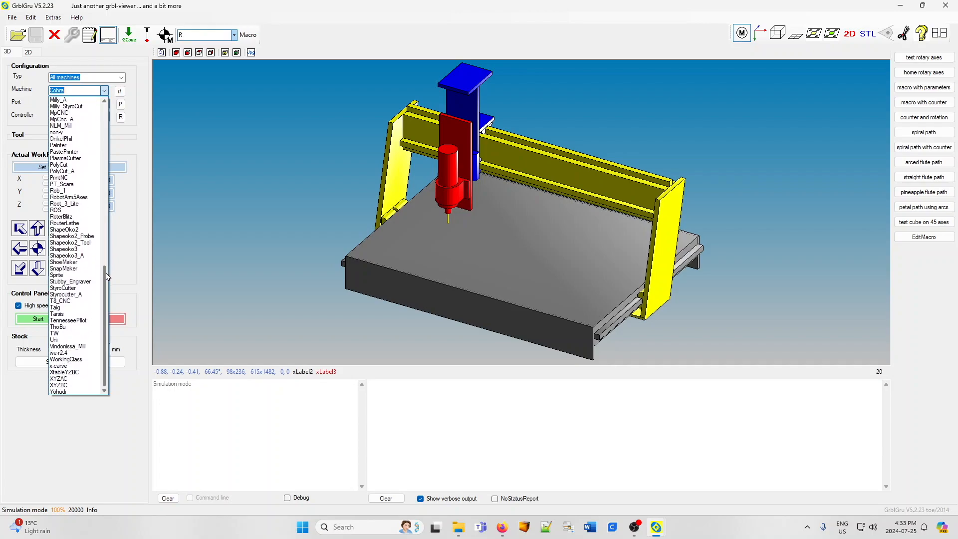
left_click(65, 256)
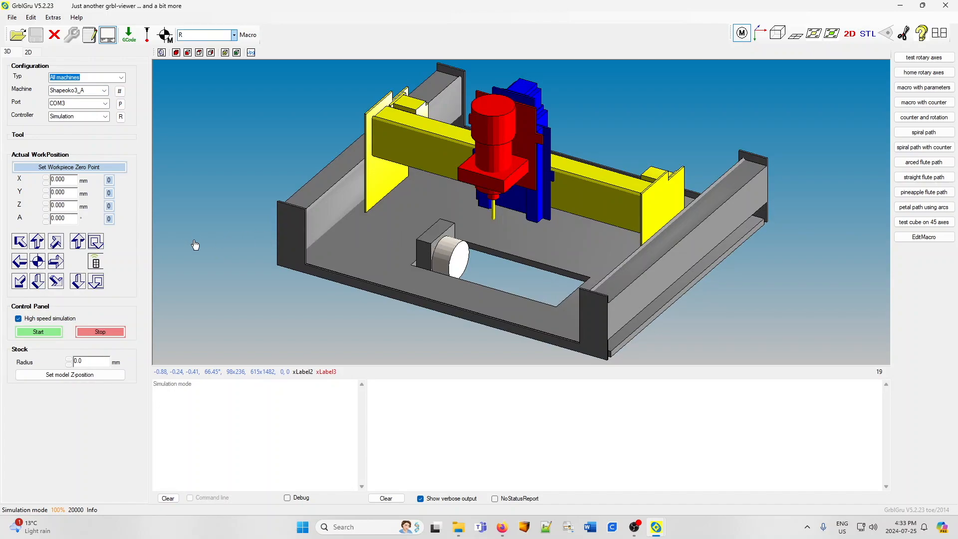
Jog the Shapeoko3_A's A axis both ways, raise Z, move X and Y in the negative direction, and return to the work zero position.
left_click(94, 244)
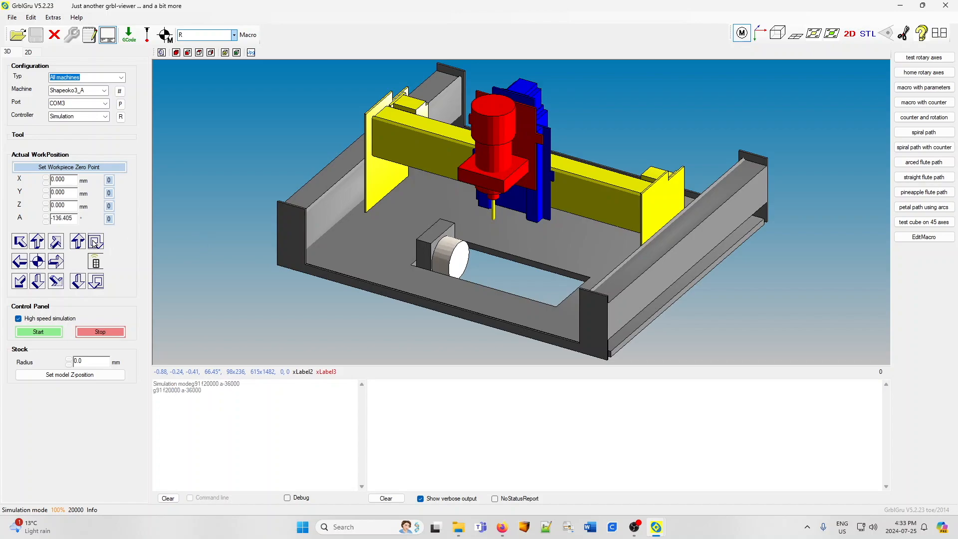
left_click(96, 282)
left_click(96, 243)
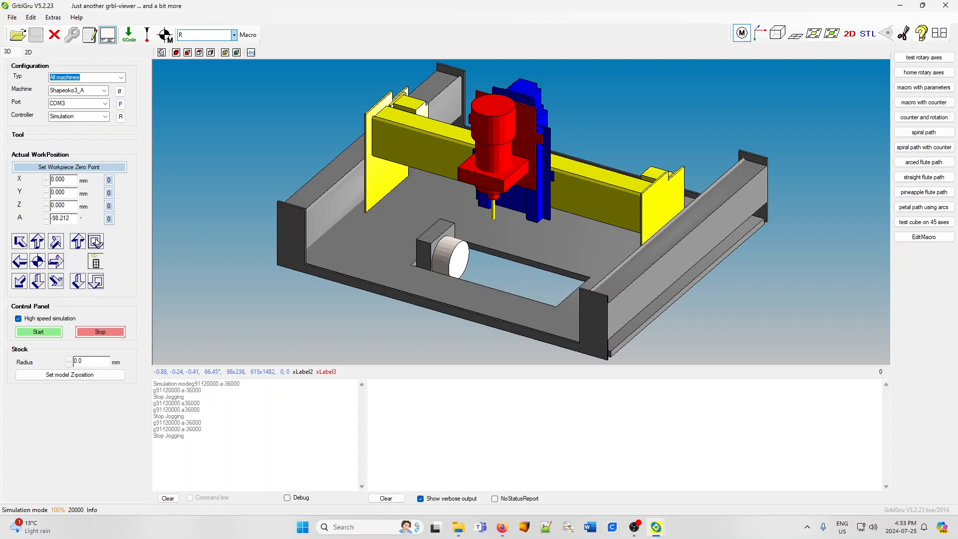
left_click(81, 244)
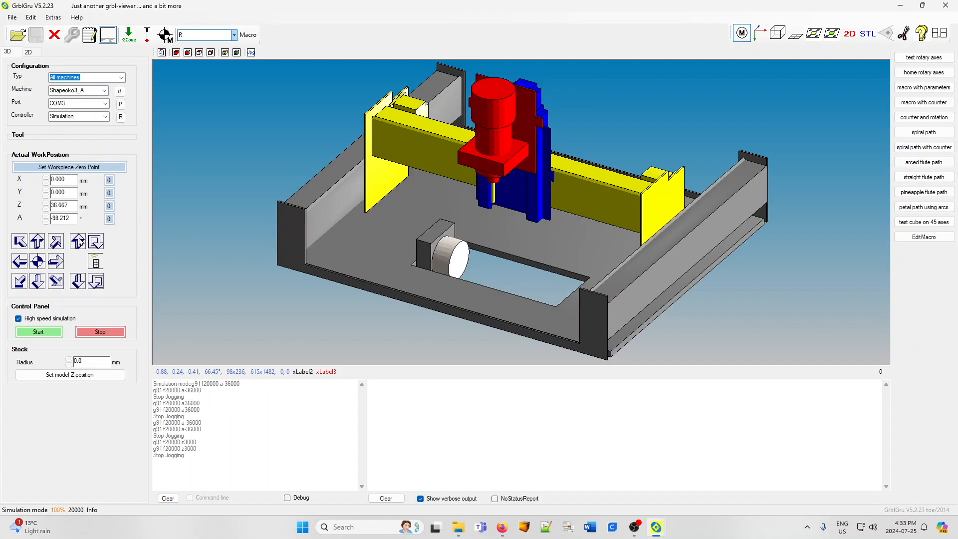
left_click(22, 260)
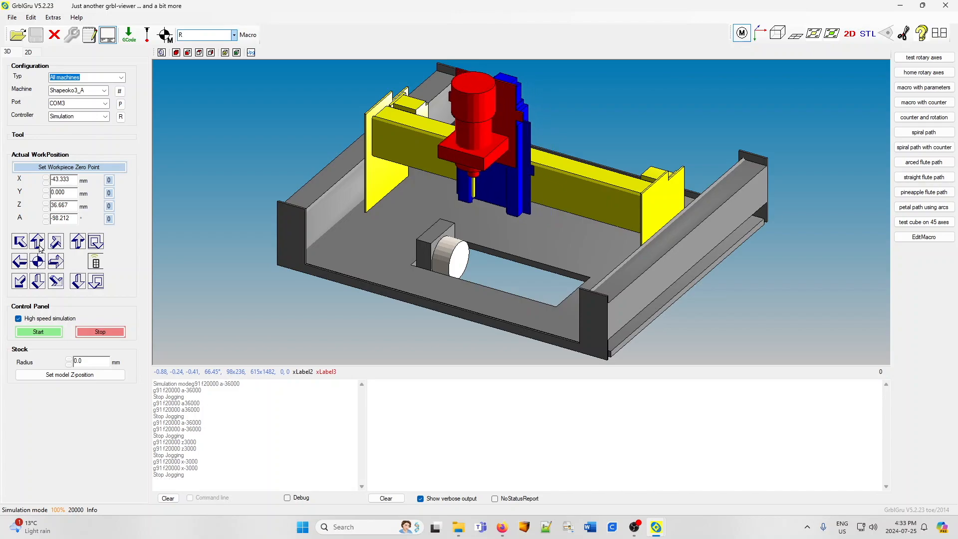
left_click(38, 282)
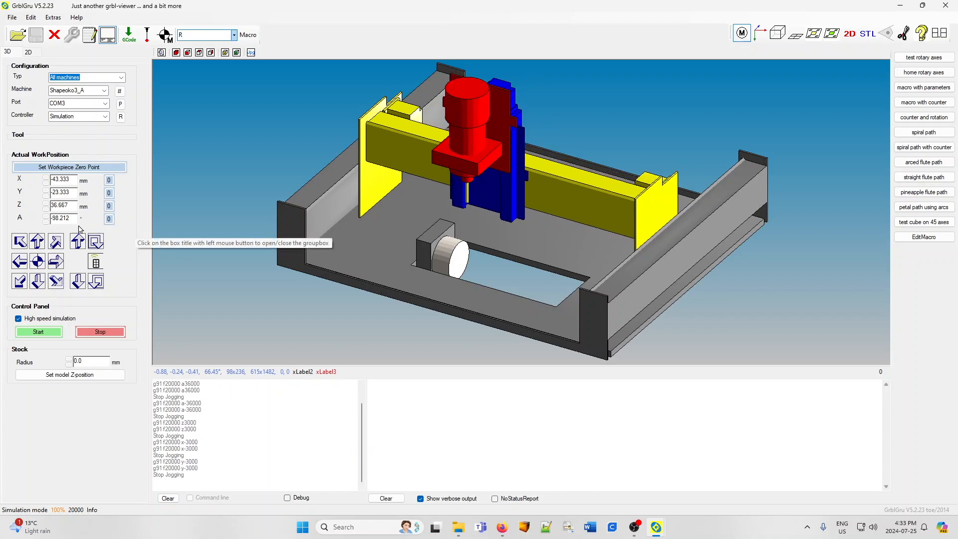
left_click(37, 261)
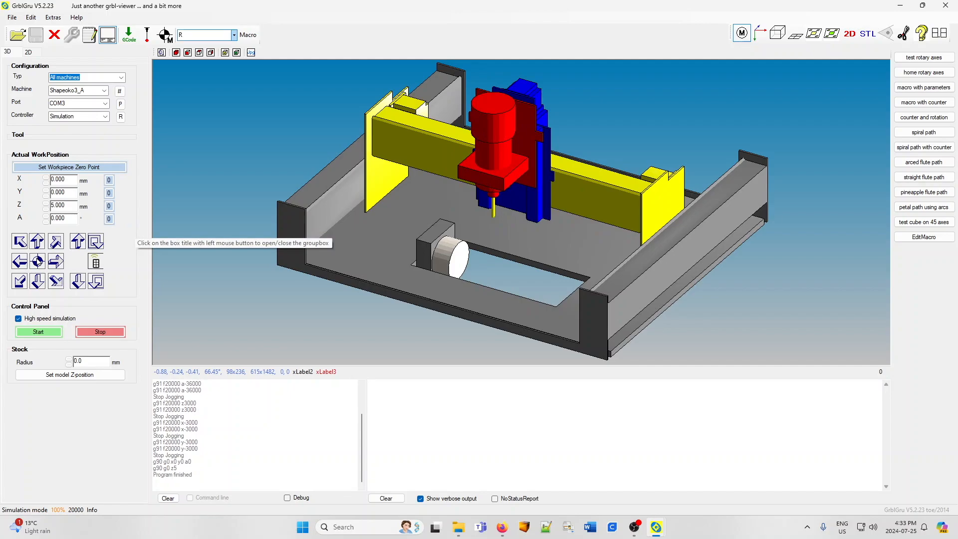
Change the machine to DIYCNC_Engraver.
left_click(106, 91)
left_click_drag(103, 284, 124, 173)
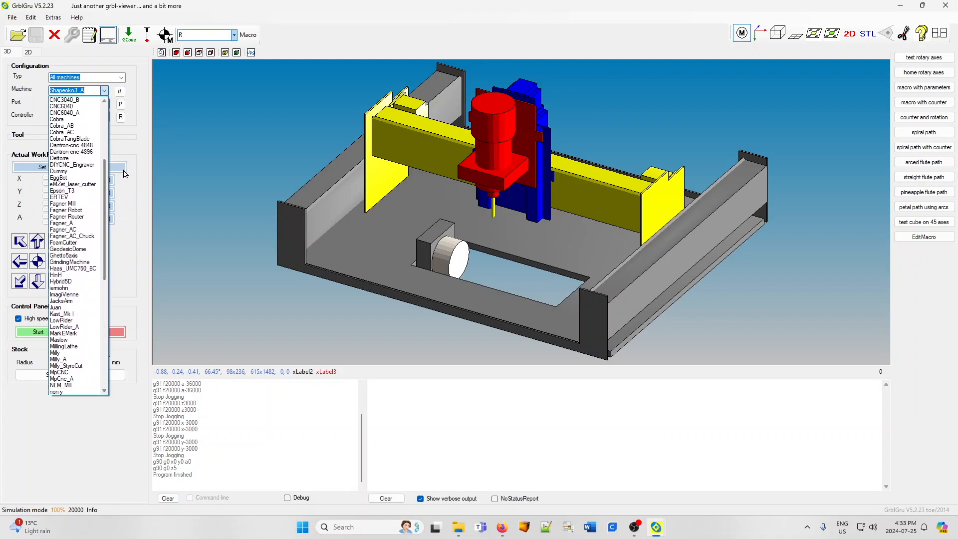
left_click(63, 168)
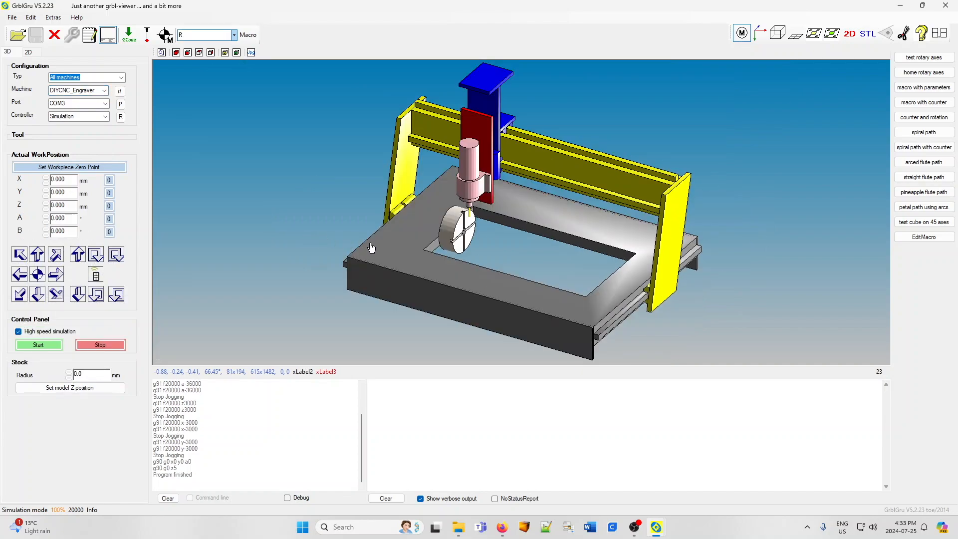
Examine the engraver model from freely rotated angles and in the front, top, right side and projection left views.
left_click_drag(529, 269, 620, 255)
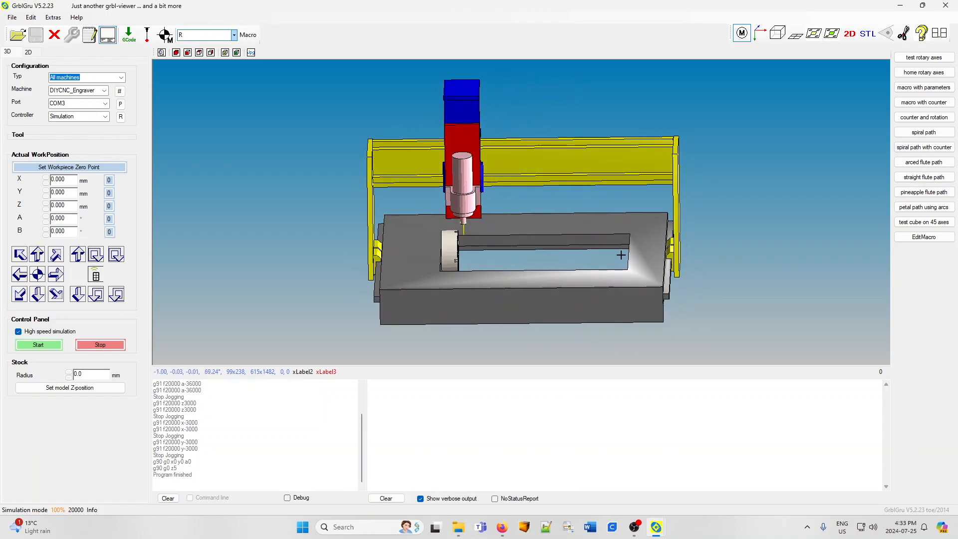
scroll(618, 255, "down", 3)
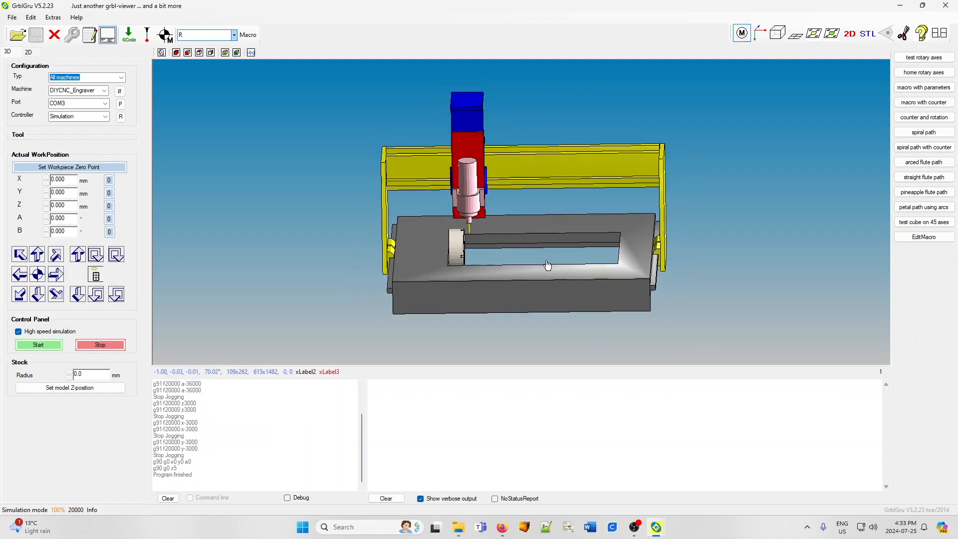
scroll(548, 265, "up", 3)
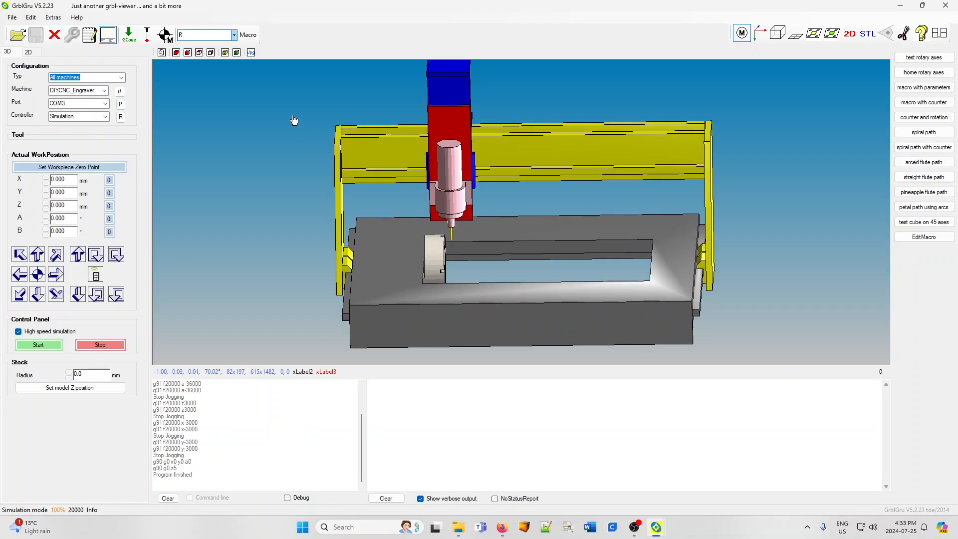
left_click(176, 53)
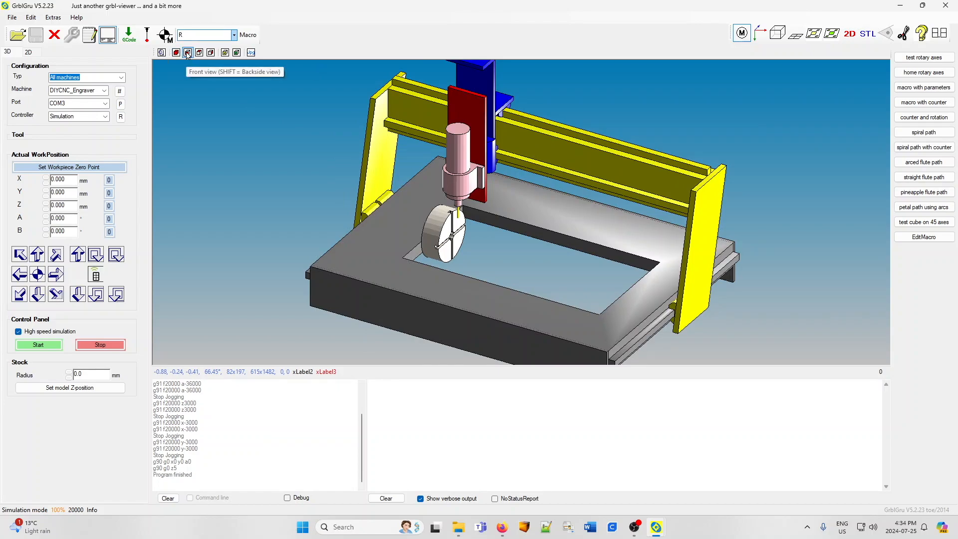
left_click(187, 52)
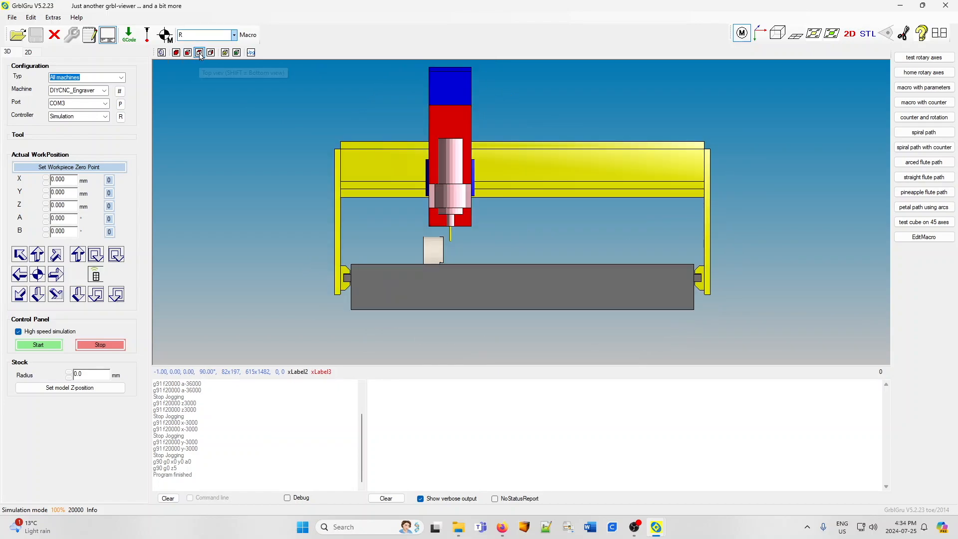
left_click(200, 53)
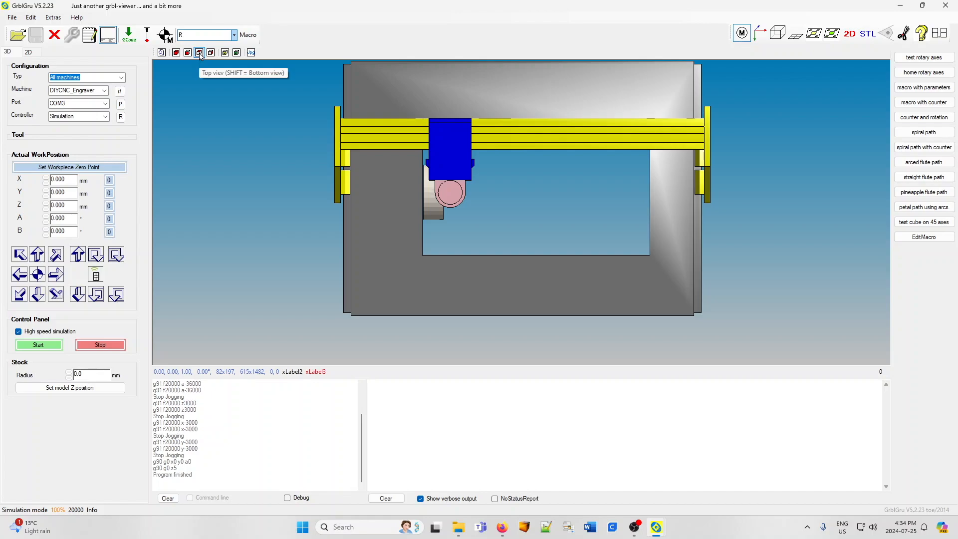
left_click(211, 54)
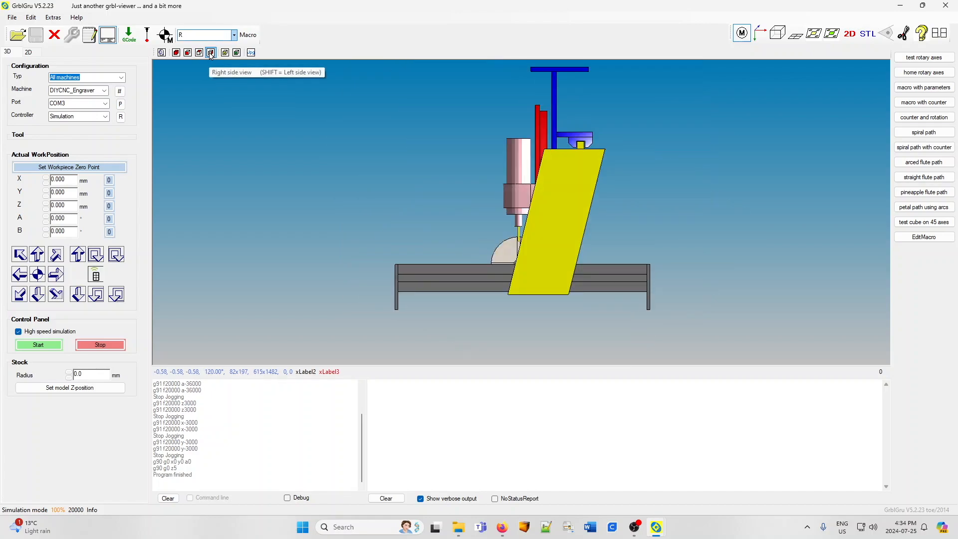
left_click(176, 53)
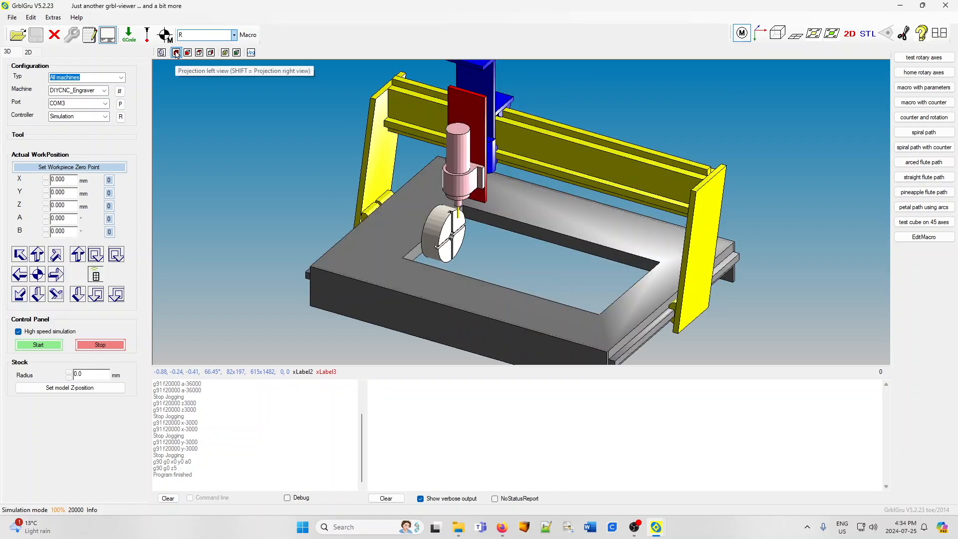
Rotate the engraver to a custom angle, save it as the user view, and recall it after showing the projection left view.
left_click_drag(517, 259, 559, 242)
left_click_drag(458, 246, 541, 264)
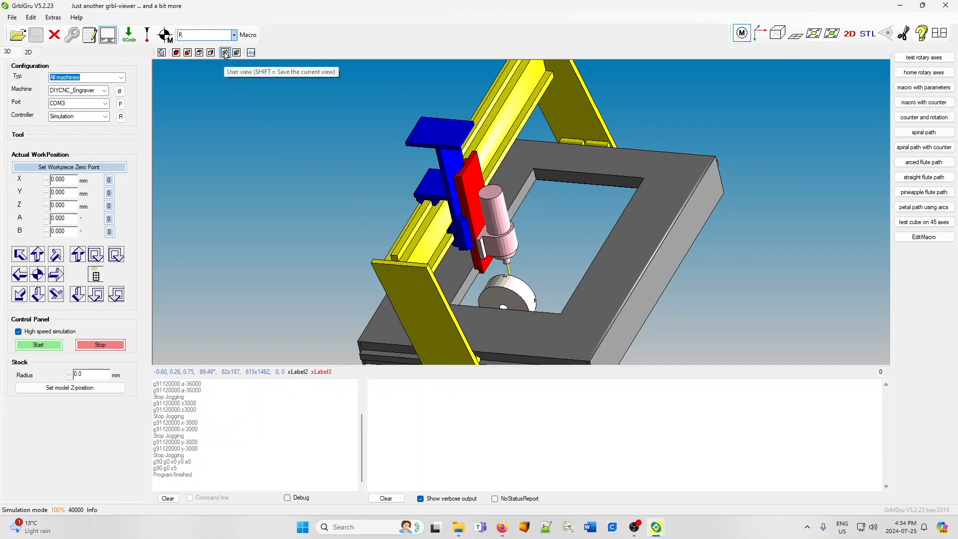
left_click(175, 53)
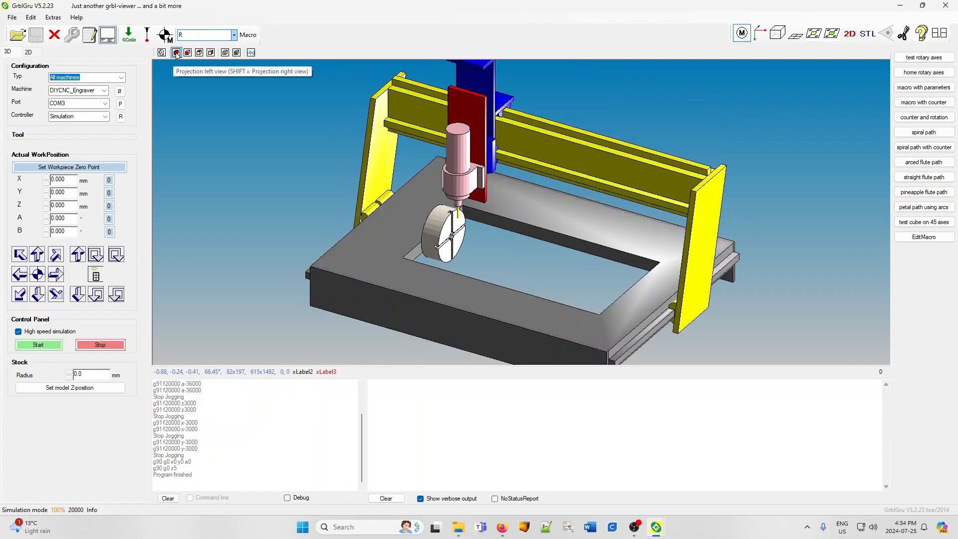
left_click(225, 53)
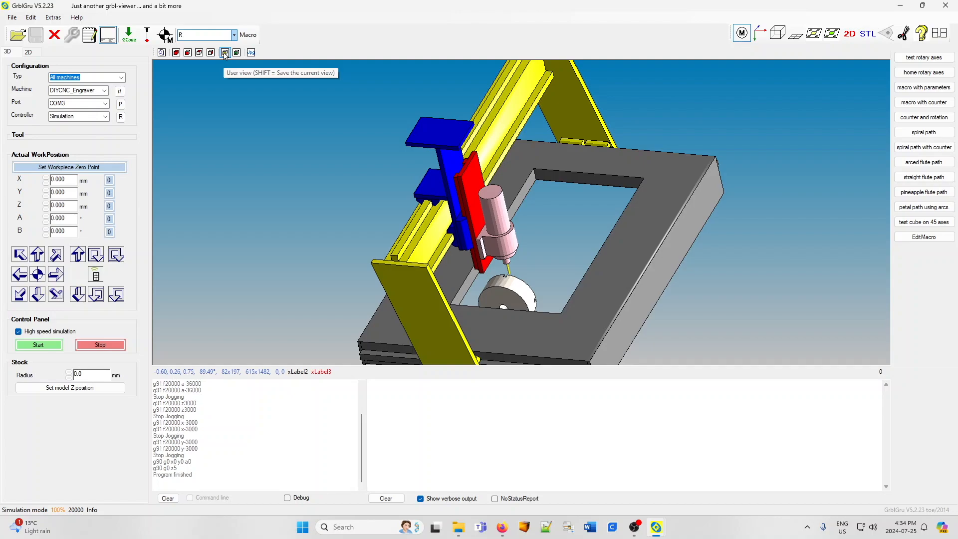
Zoom in past the engraver, fit the whole machine in the display, and restore the projection left view.
scroll(379, 234, "up", 3)
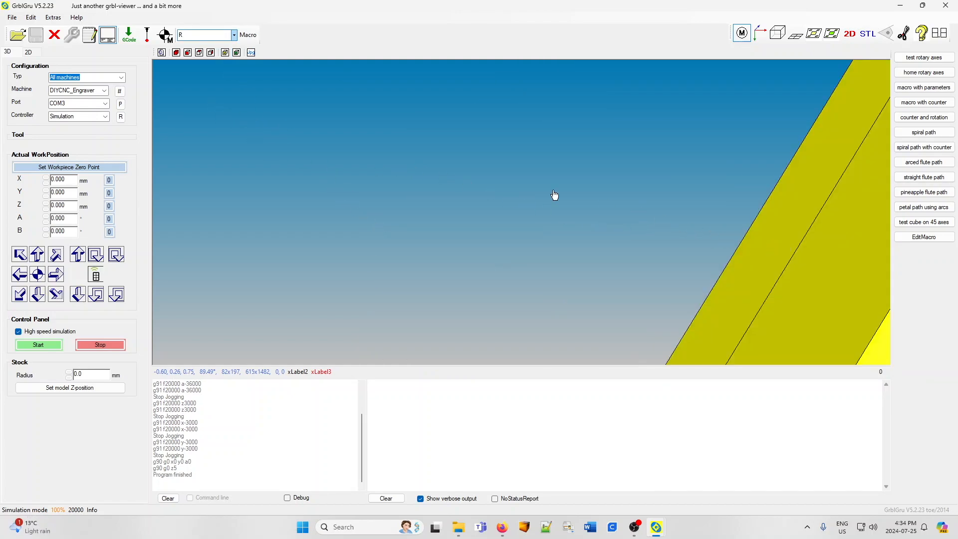
left_click(161, 53)
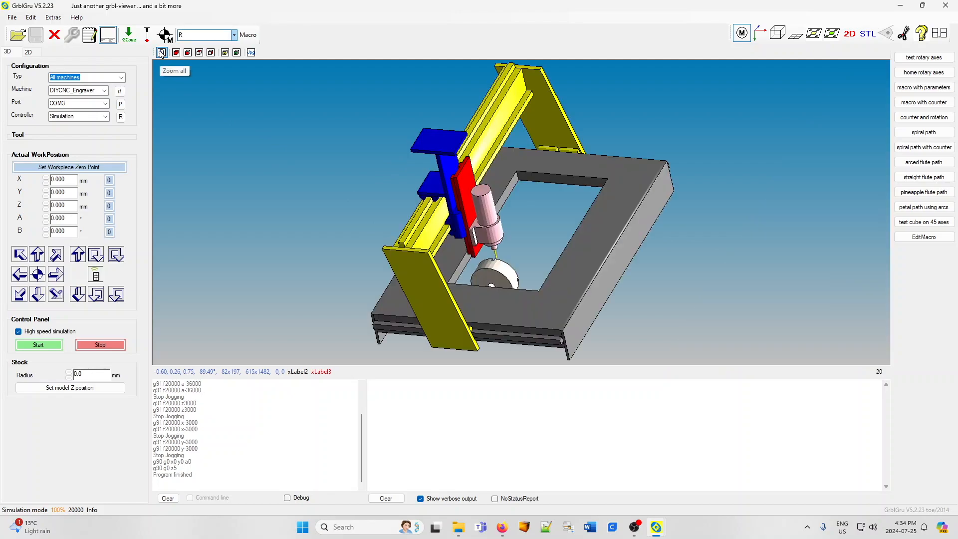
left_click(176, 53)
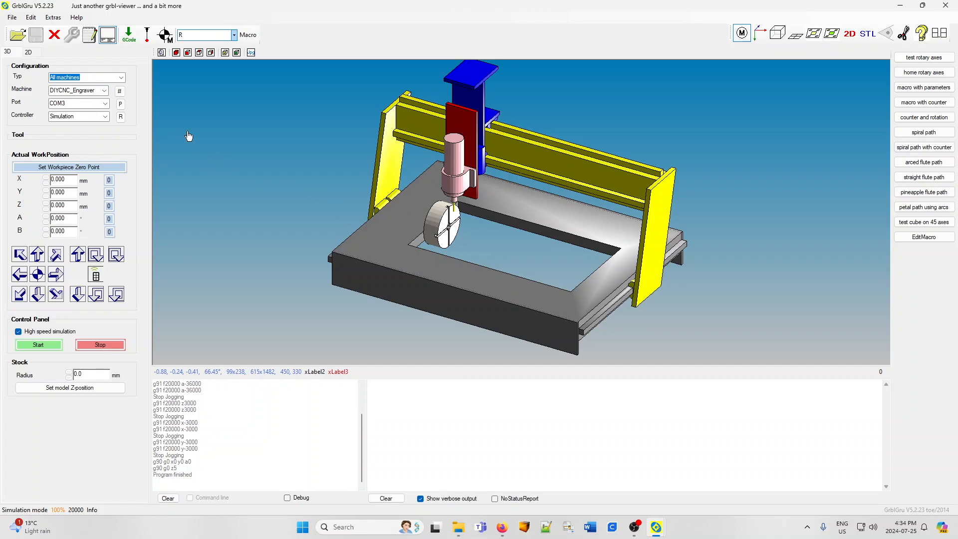
Change the machine back to the three-axis Cobra.
left_click(104, 91)
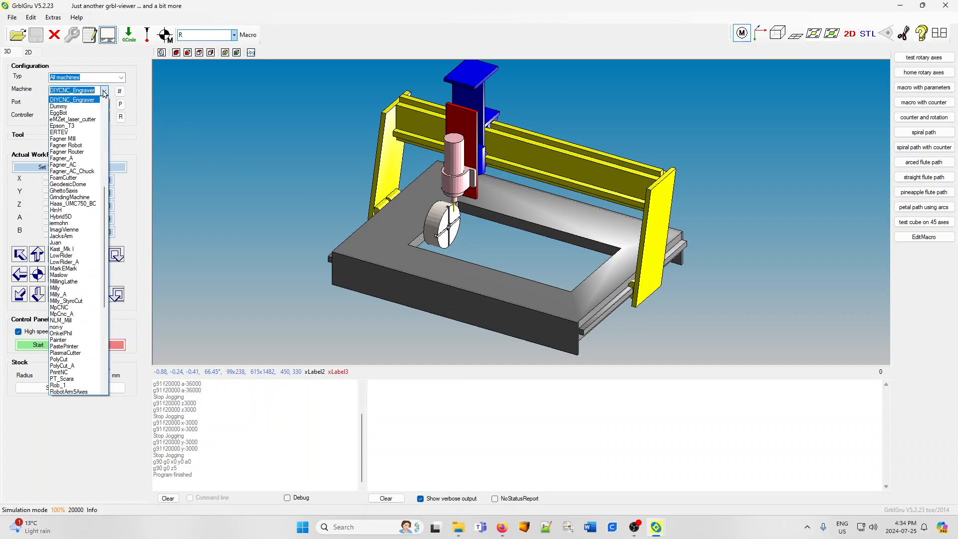
scroll(106, 169, "up", 3)
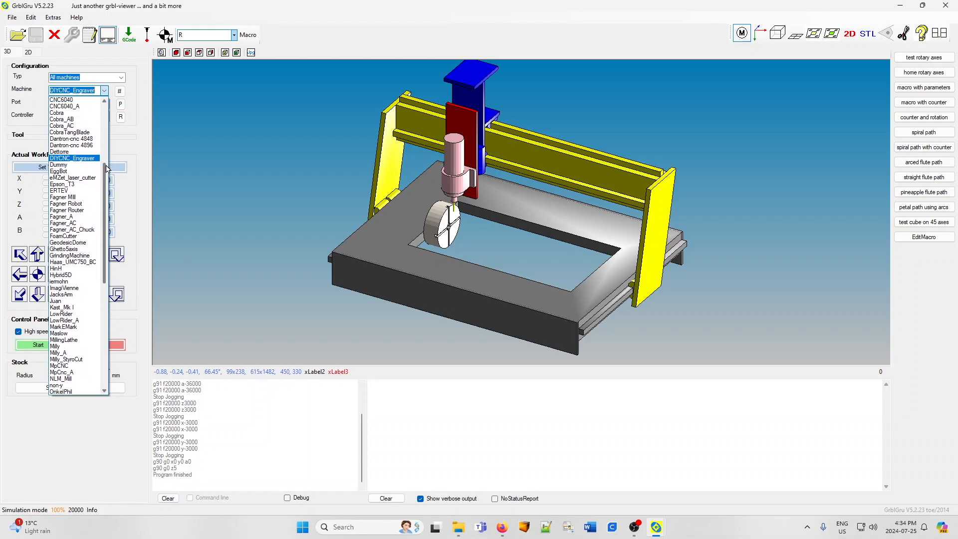
scroll(106, 169, "up", 4)
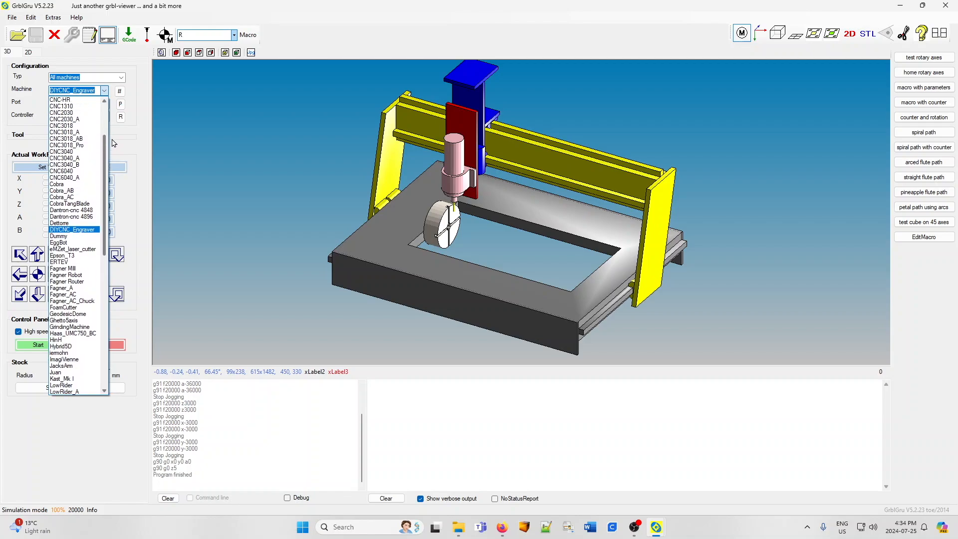
left_click(58, 185)
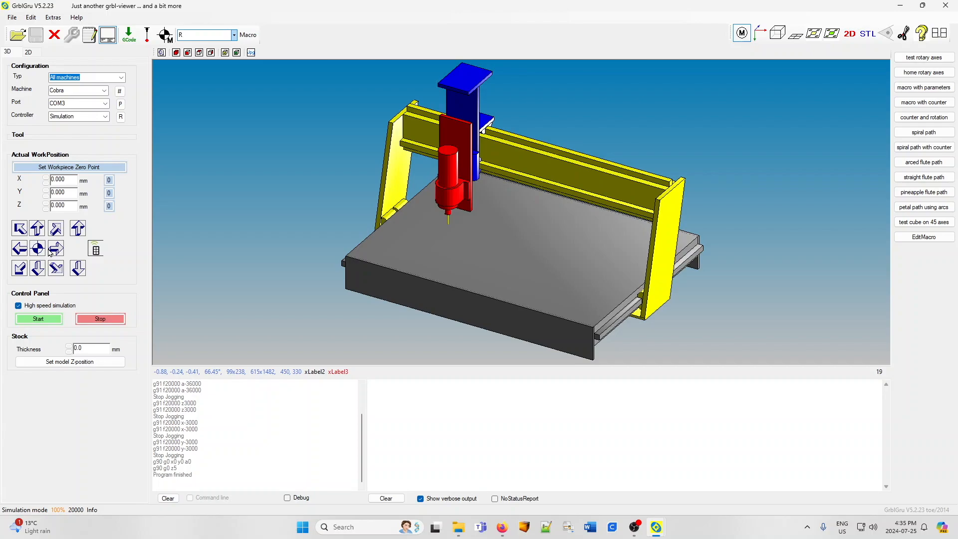
Load the Cobra_AB machine and turn the model to face its rotary chuck from the front.
left_click(104, 90)
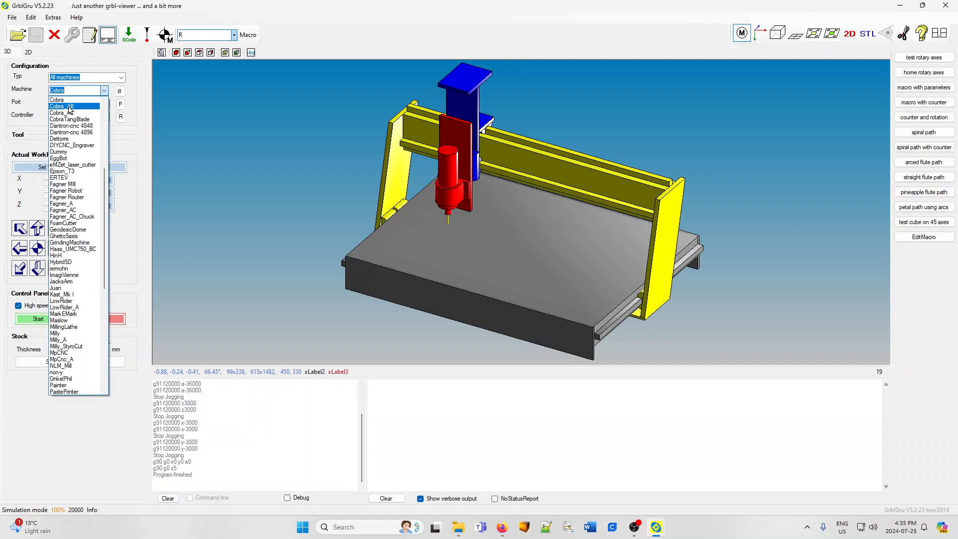
left_click(68, 107)
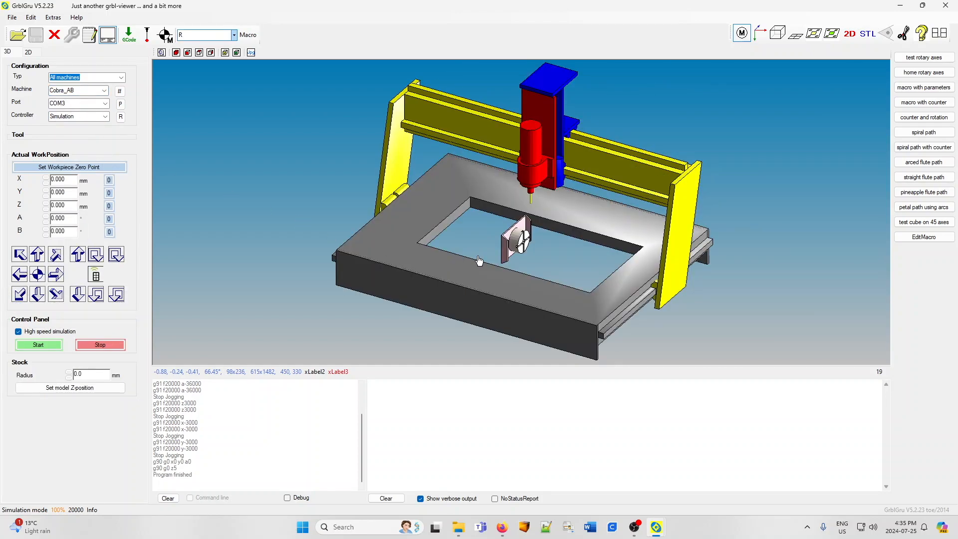
left_click_drag(646, 293, 690, 284)
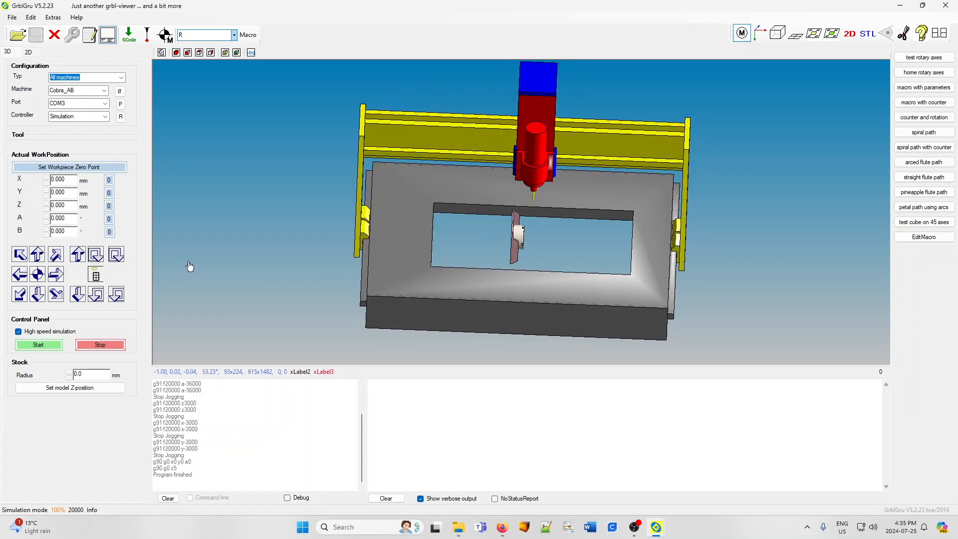
Jog the Cobra_AB's A axis in the negative direction and its B axis in both directions.
left_click(96, 254)
left_click(113, 256)
left_click(113, 255)
left_click(113, 255)
left_click(115, 295)
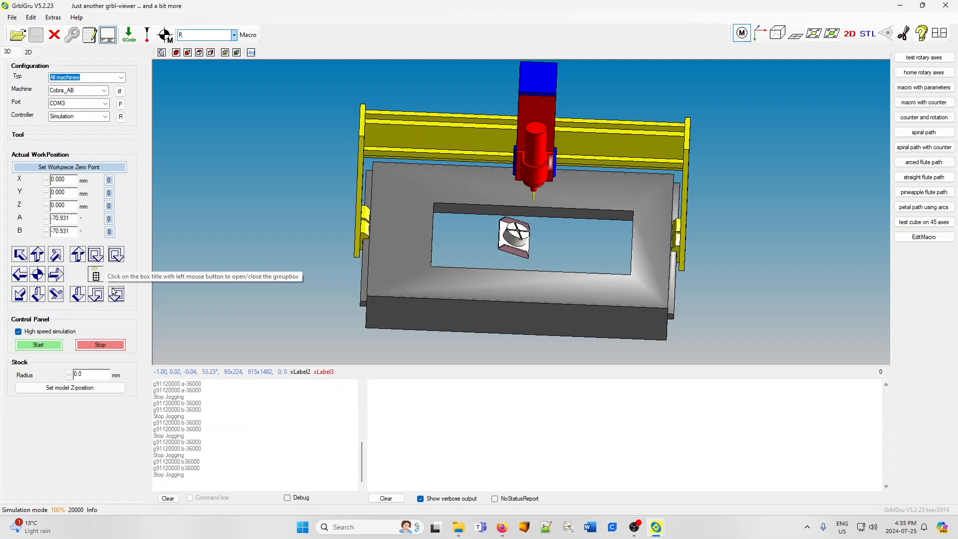
Change the machine to the three-axis Cobra and load the Fagner Router model in its place.
left_click(105, 91)
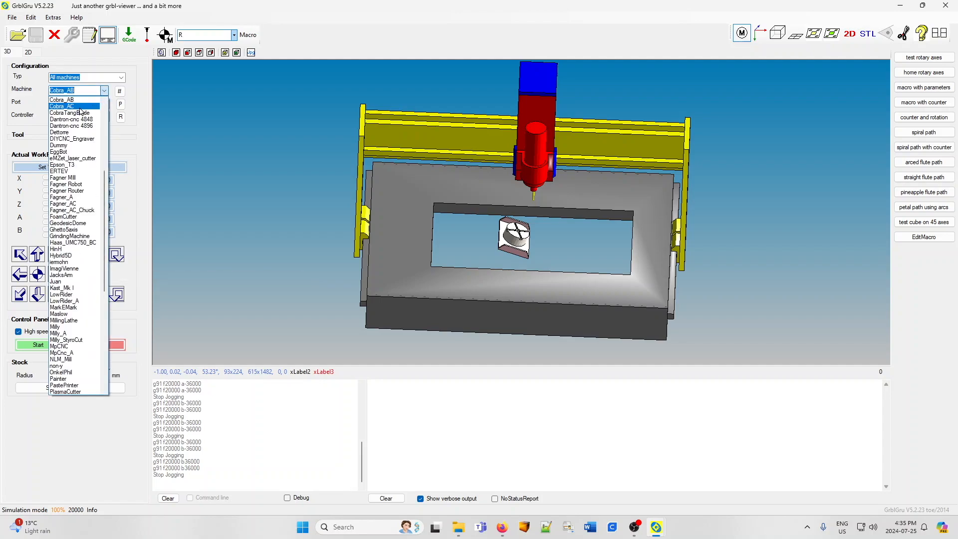
scroll(60, 107, "up", 1)
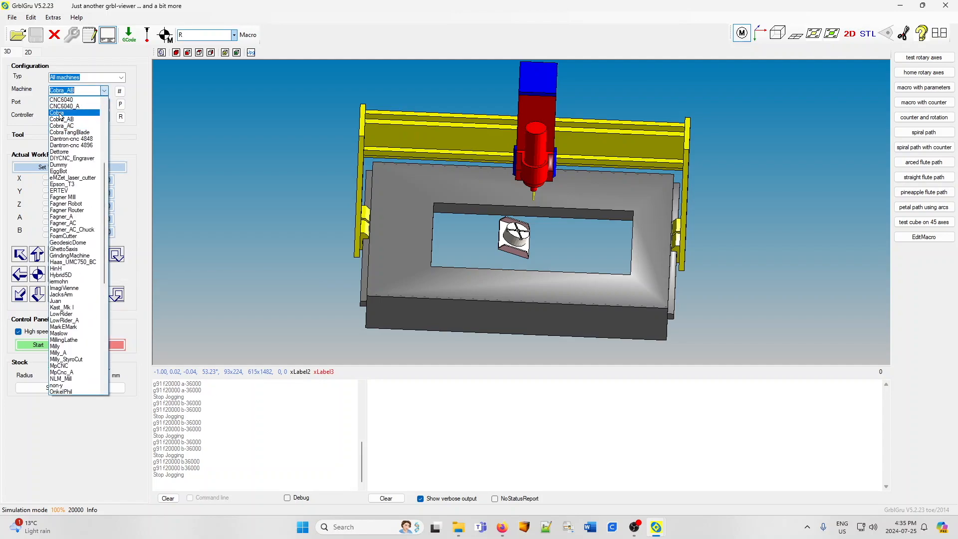
left_click(60, 113)
left_click(104, 90)
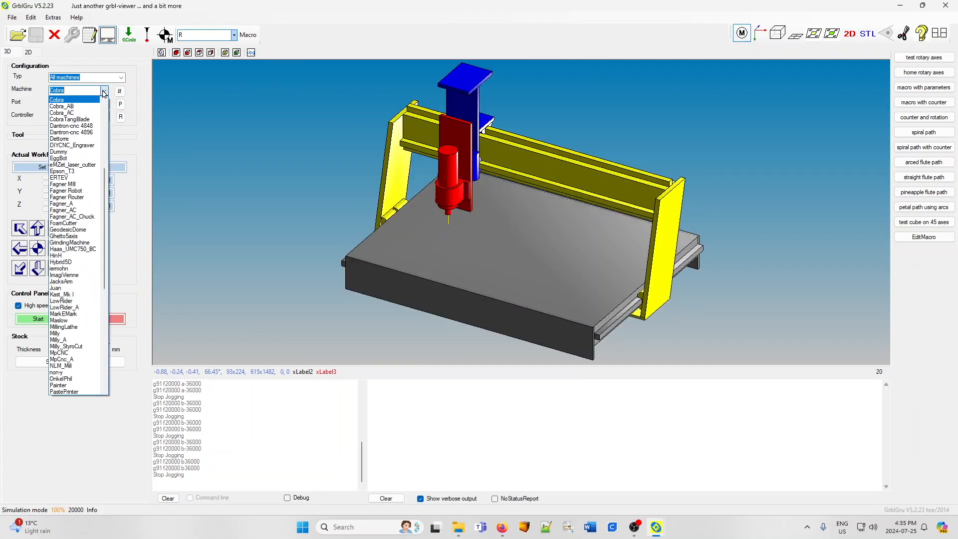
left_click(66, 197)
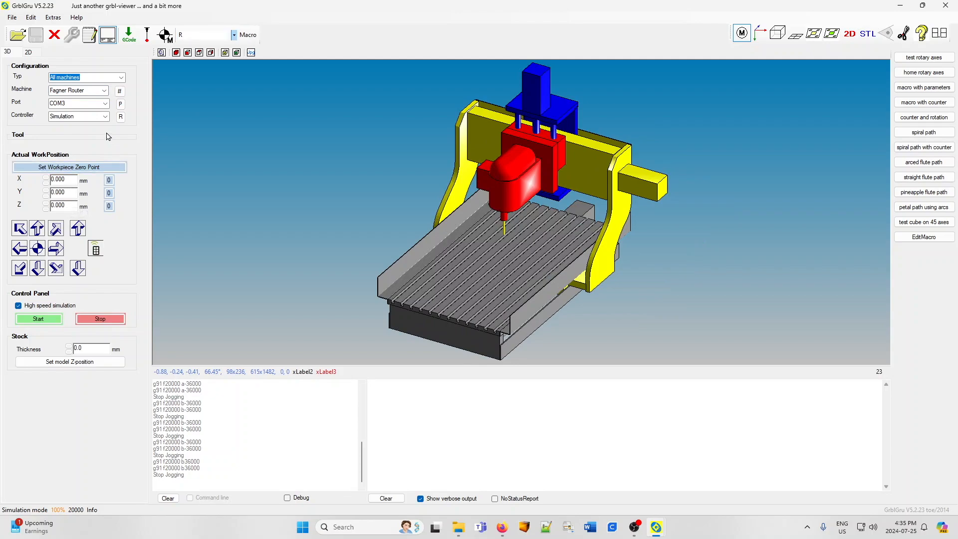
Load the PastePrinter machine model, followed by the five-axis XYZAC model.
left_click(104, 90)
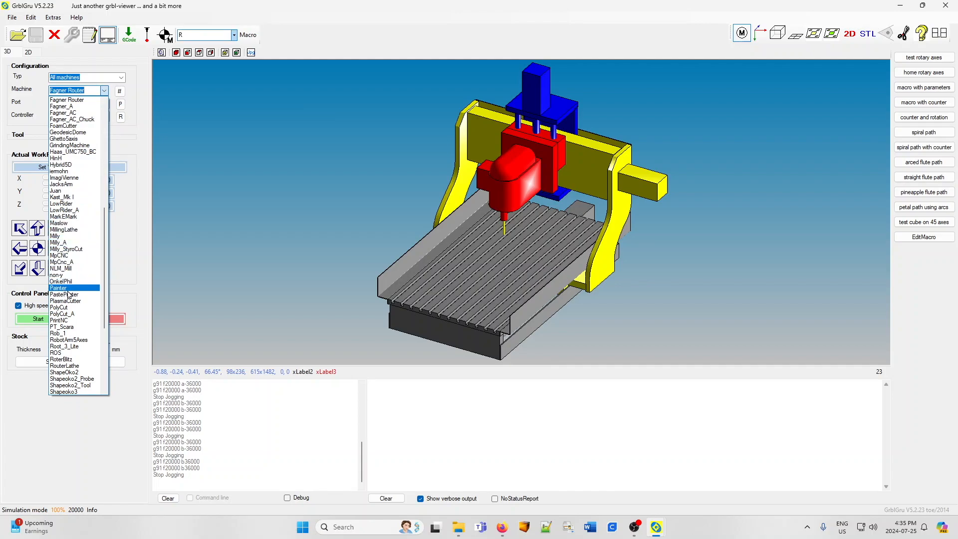
left_click(70, 295)
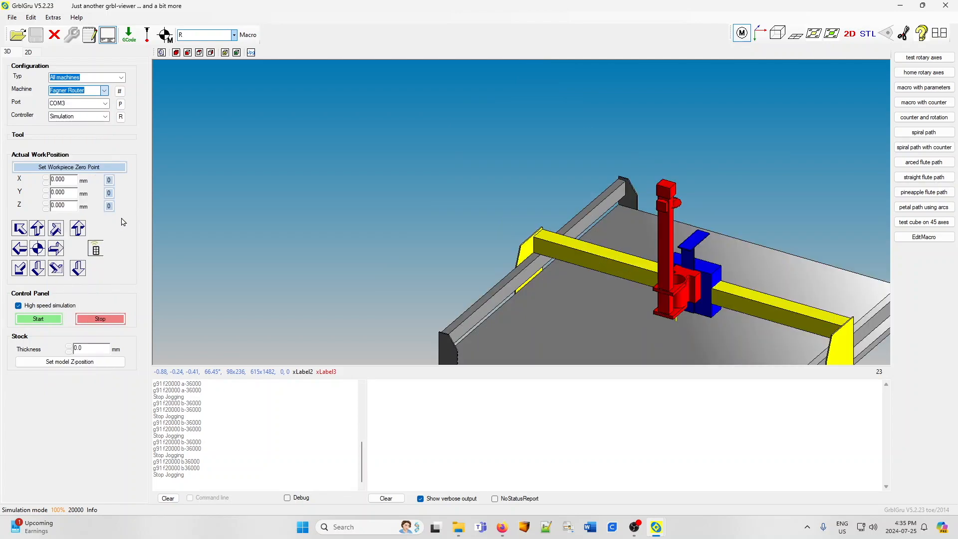
left_click(104, 93)
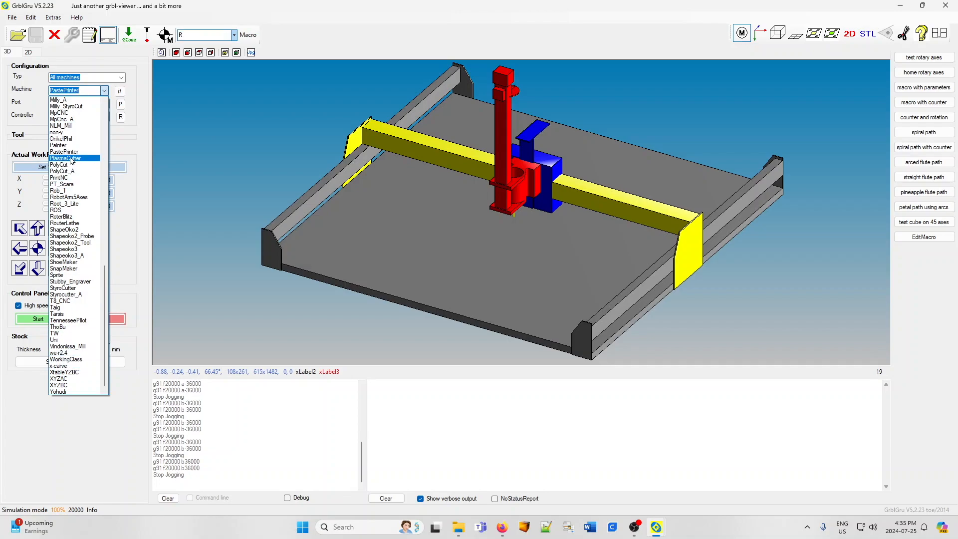
left_click(62, 380)
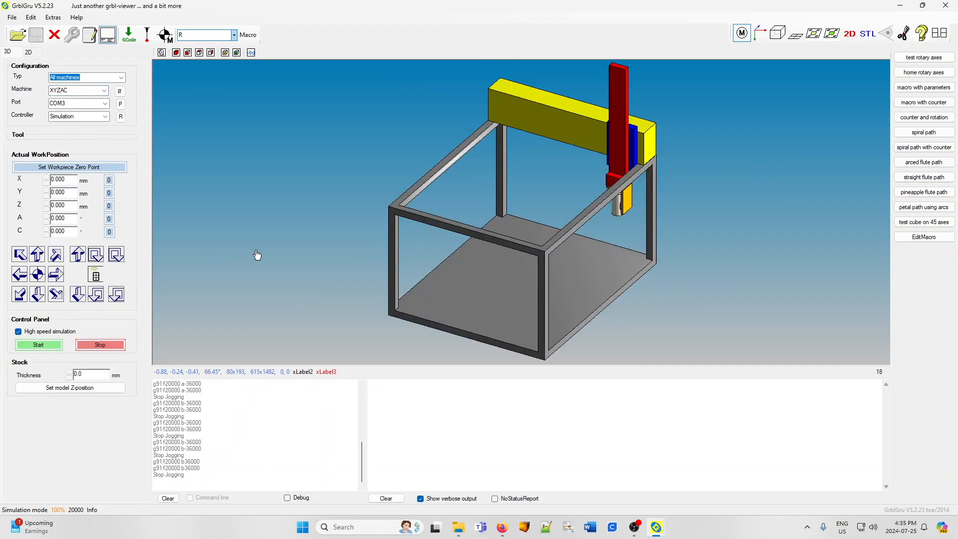
Filter the machines by the Mills 3 axes type and examine the available models.
left_click(121, 80)
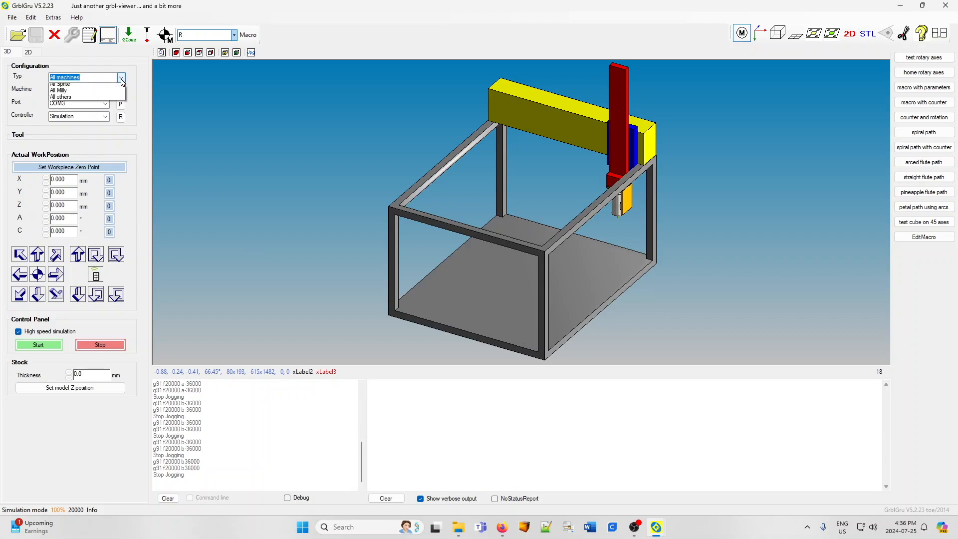
left_click(69, 100)
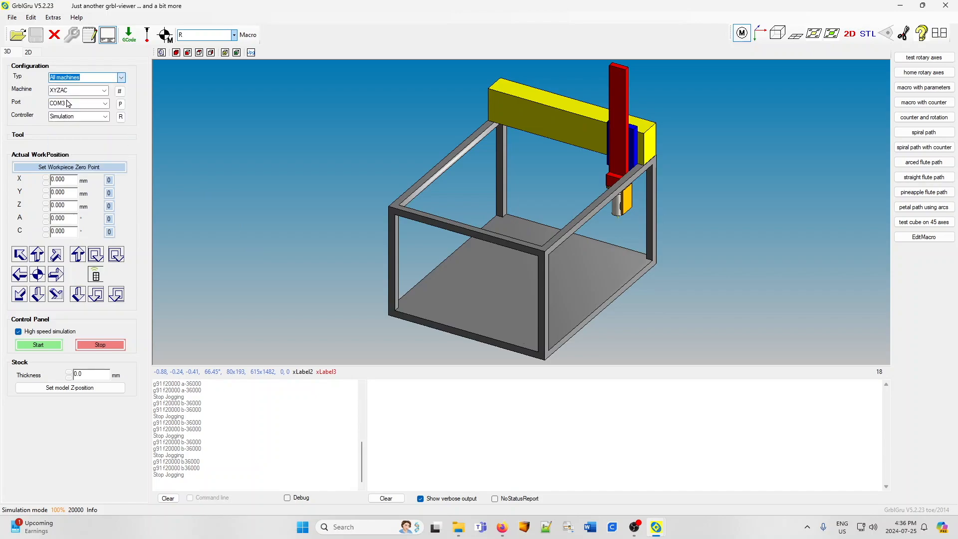
left_click(105, 91)
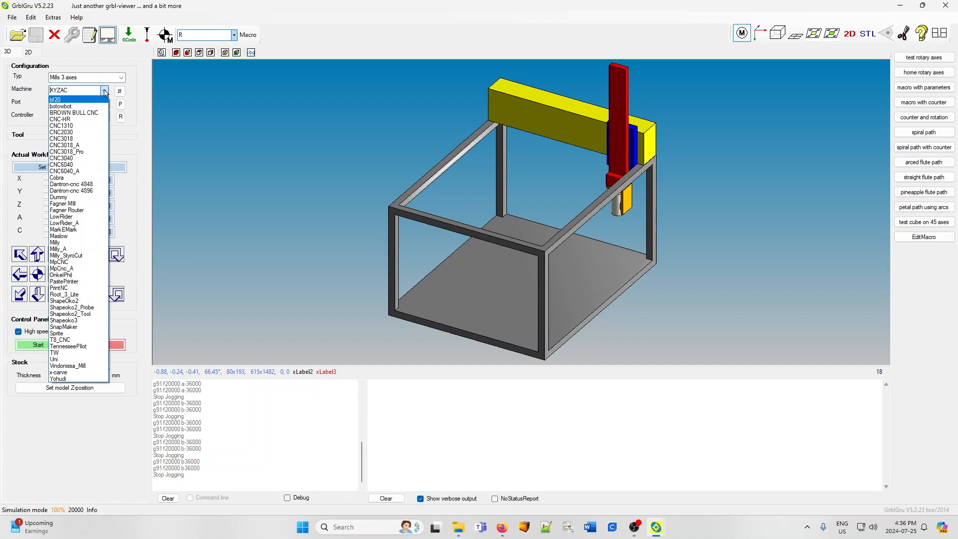
Change the machine type filter to FoamCutter and load the FoamCutter machine.
left_click(121, 79)
left_click(122, 78)
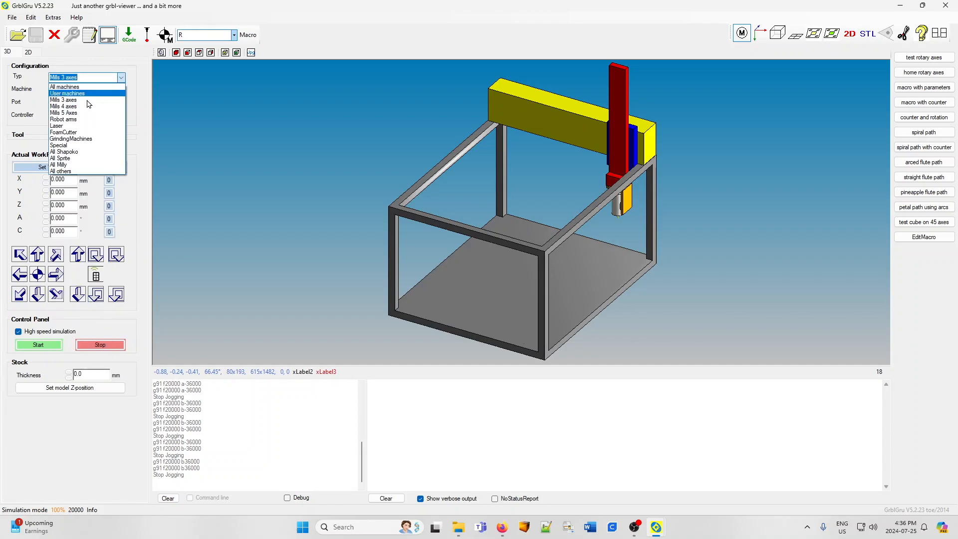
left_click(72, 133)
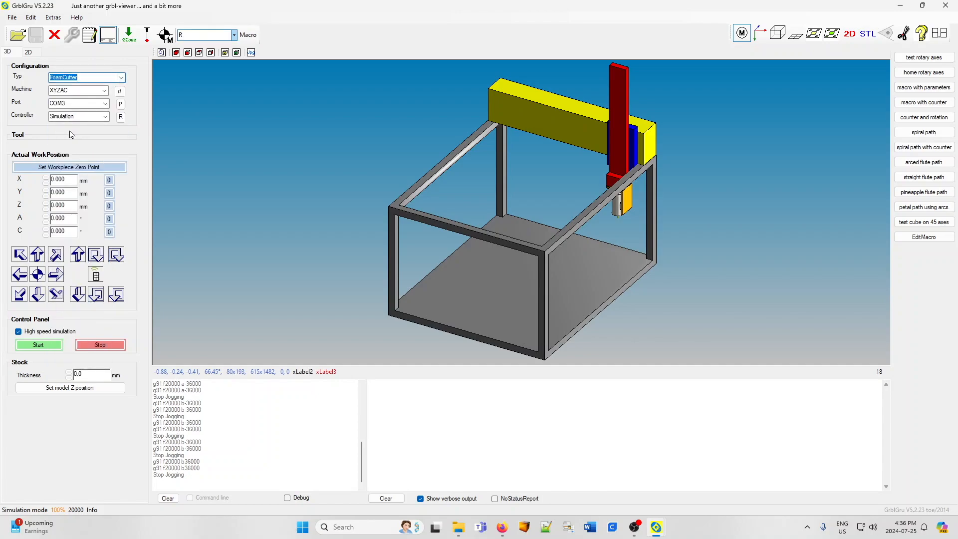
left_click(104, 91)
left_click(73, 109)
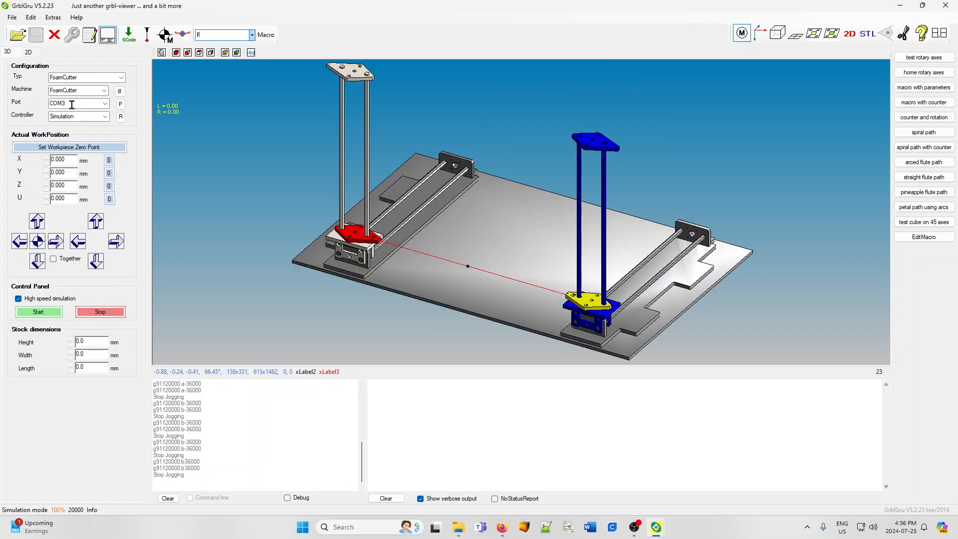
Filter the machines by the Mills 4 axes type and load the CNC6040_A.
left_click(121, 78)
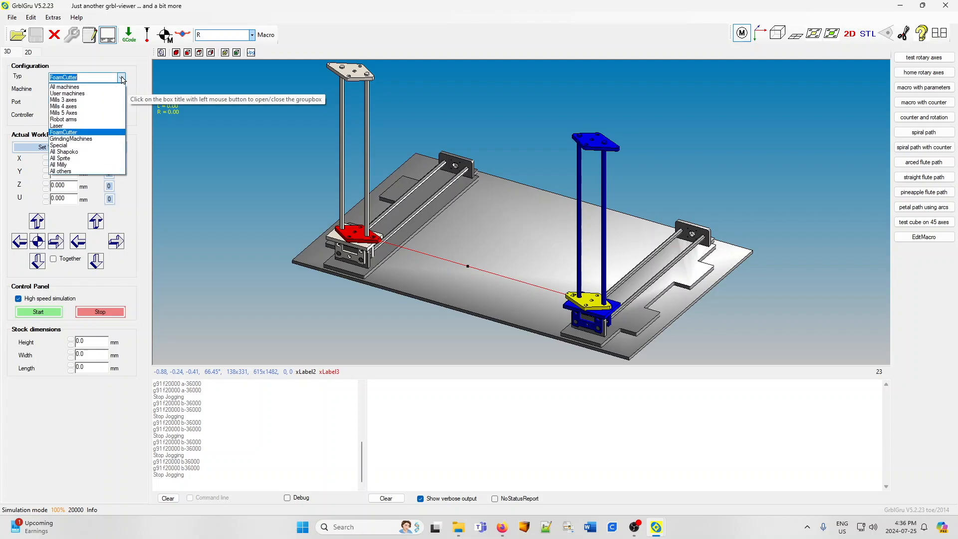
left_click(66, 106)
left_click(104, 91)
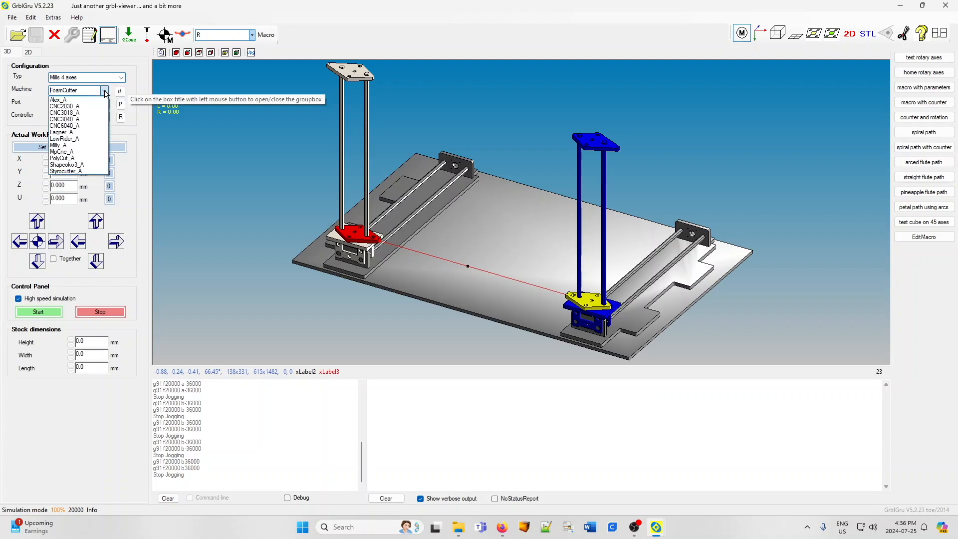
left_click(69, 129)
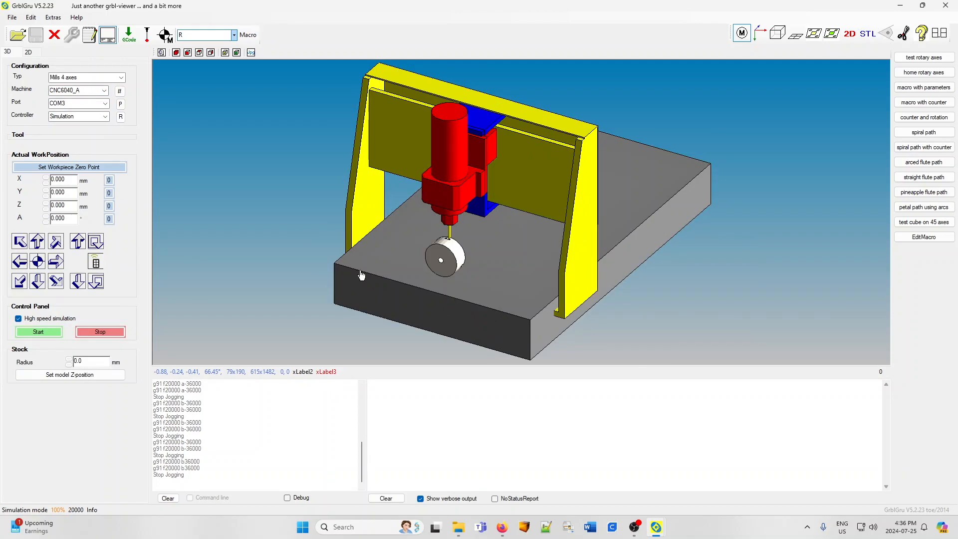
Jog the CNC6040_A in positive Y and positive Z, and rotate its A axis in both directions.
left_click(37, 245)
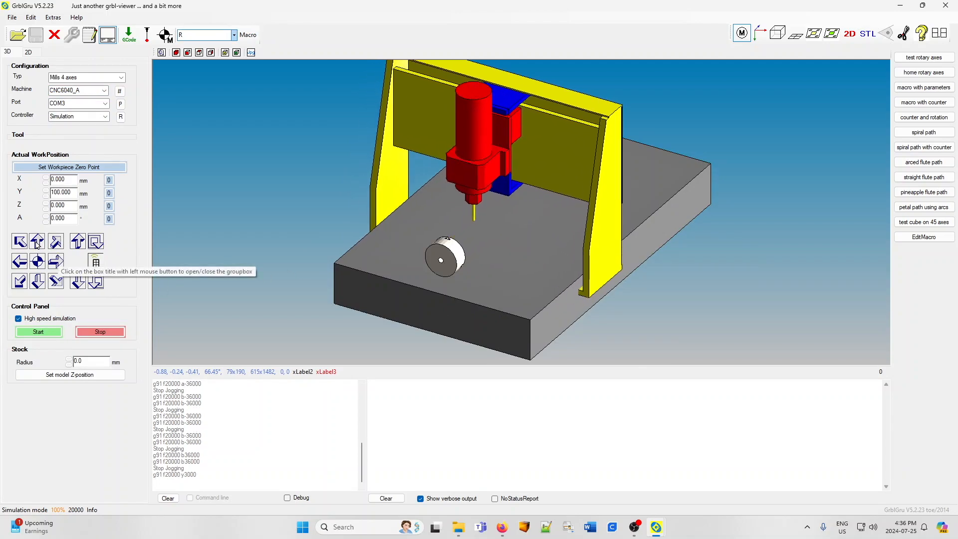
left_click(78, 244)
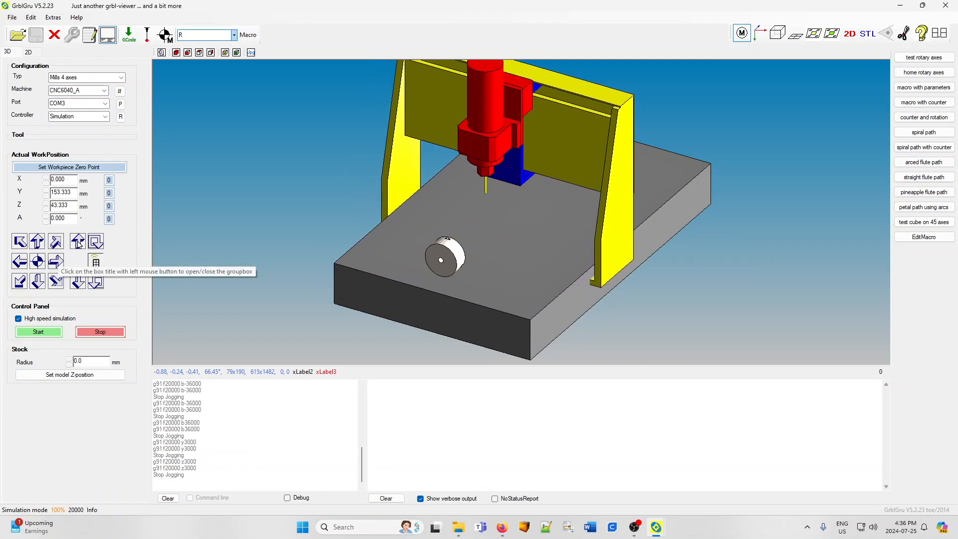
left_click(97, 243)
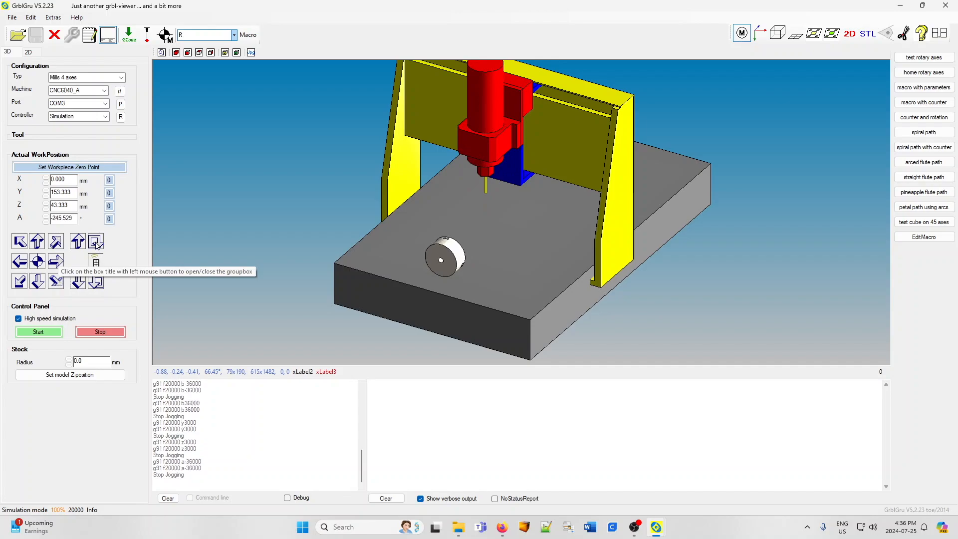
left_click(98, 284)
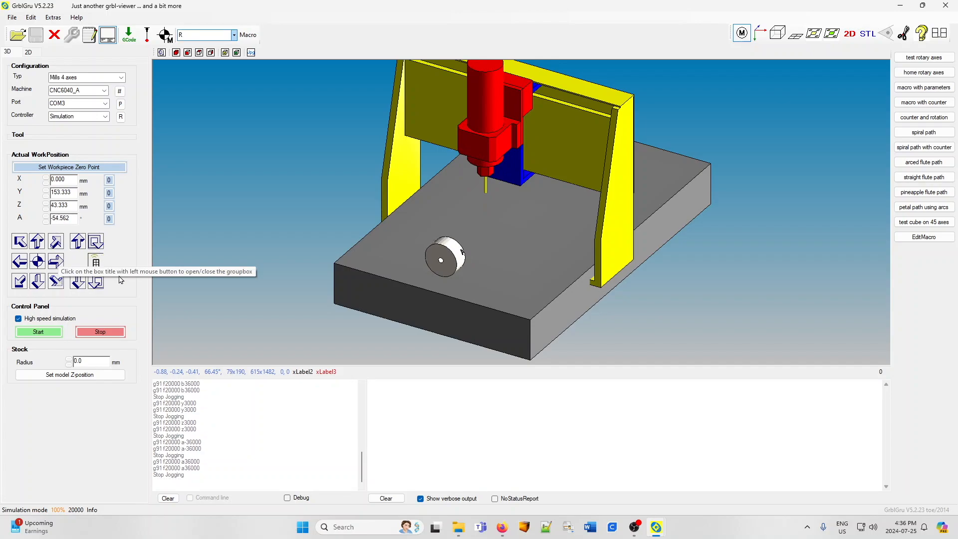
Load the LowRider_A machine and jog its X axis both ways and its Y and Z axes in the negative direction.
left_click(105, 91)
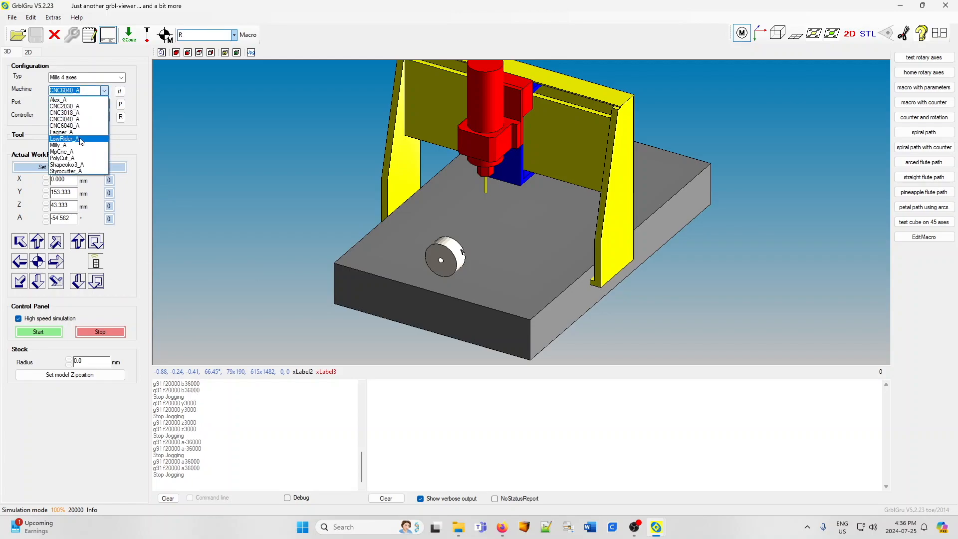
left_click(80, 141)
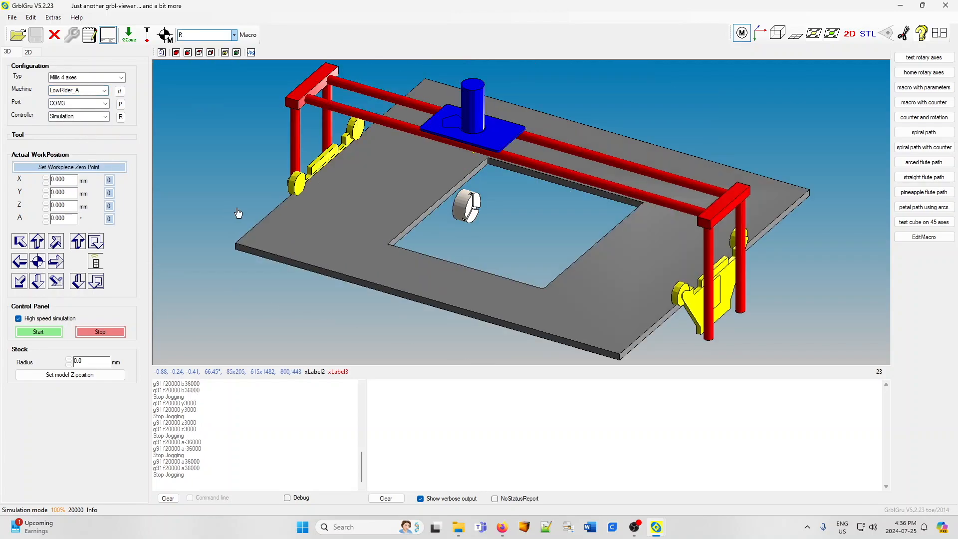
left_click(19, 262)
left_click(56, 261)
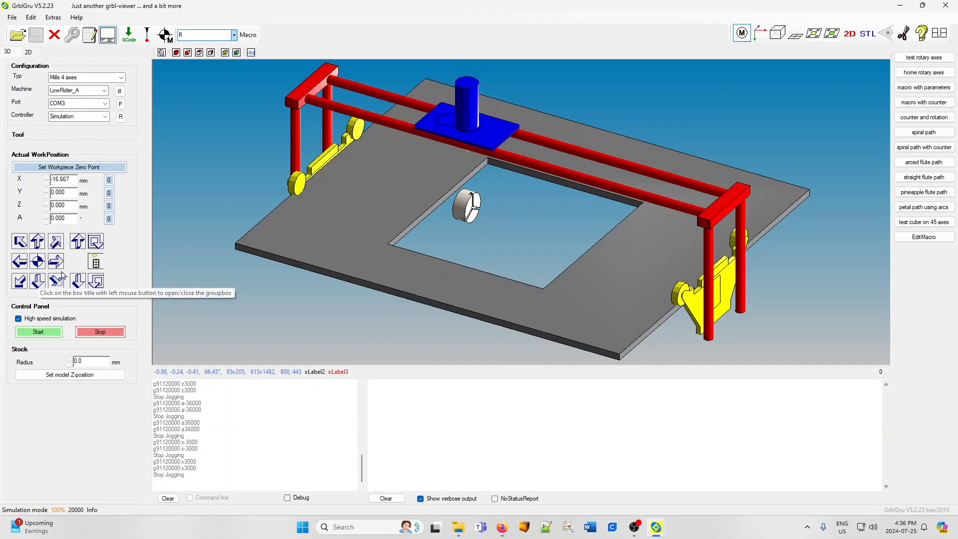
left_click(37, 281)
left_click(77, 281)
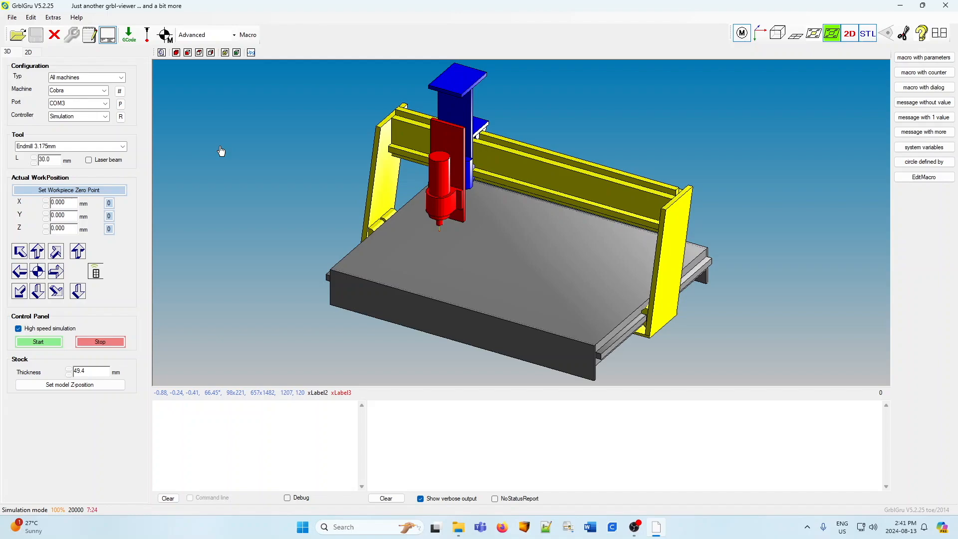
Import the example drawing Bat_1.dxf from the ExampleData DXF folder.
left_click(12, 18)
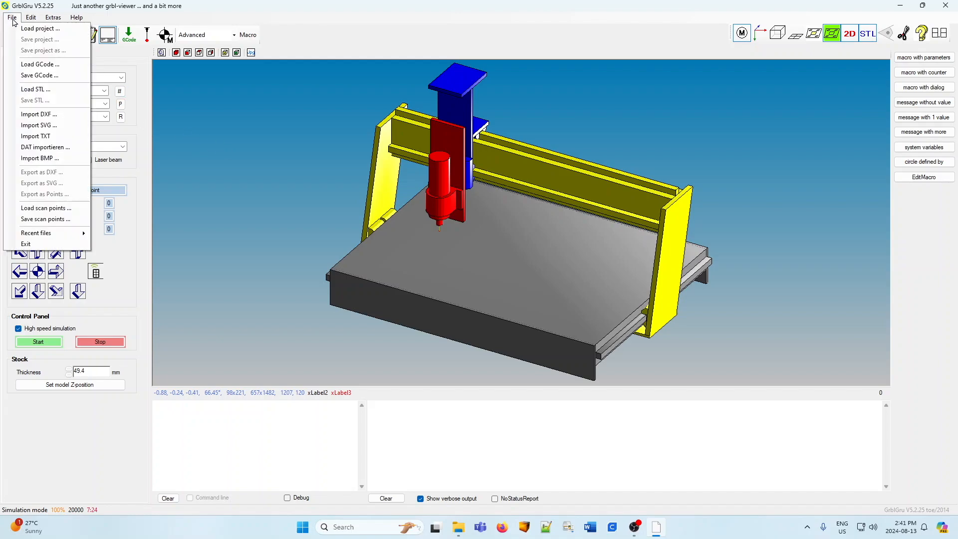
left_click(12, 18)
left_click(12, 18)
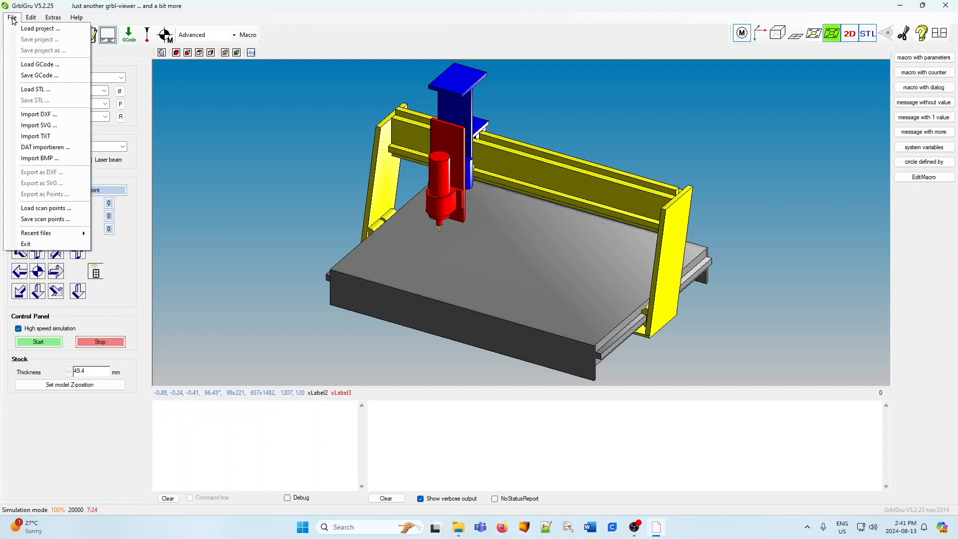
left_click(46, 116)
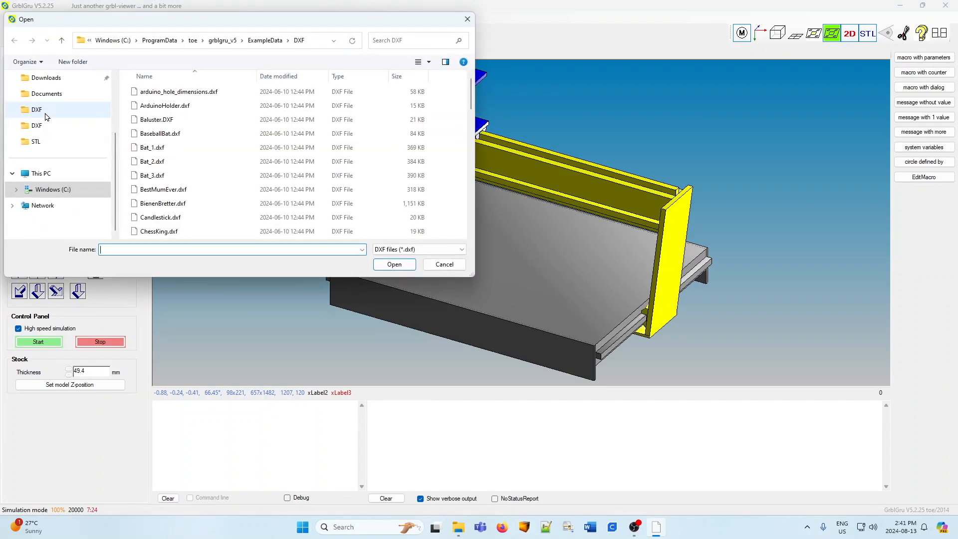
scroll(174, 139, "down", 12)
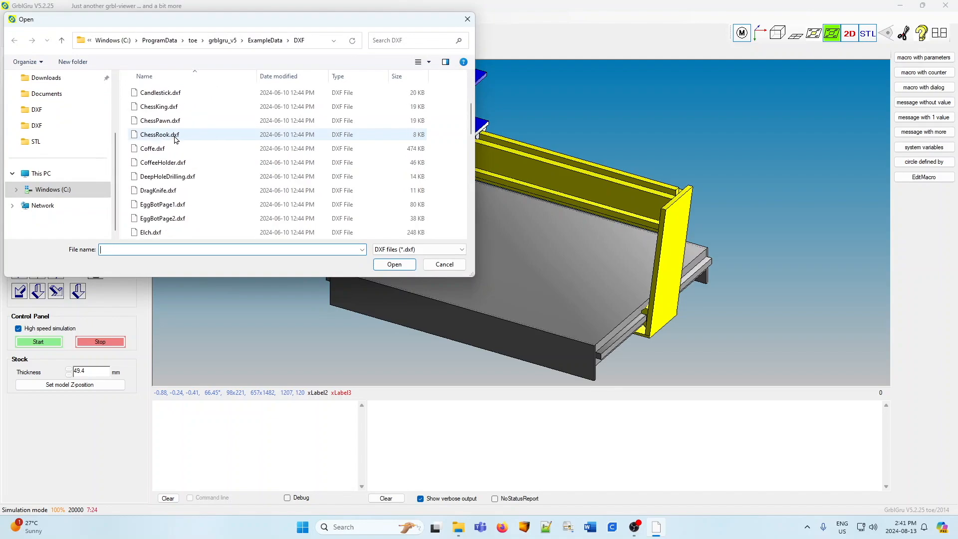
scroll(174, 139, "up", 10)
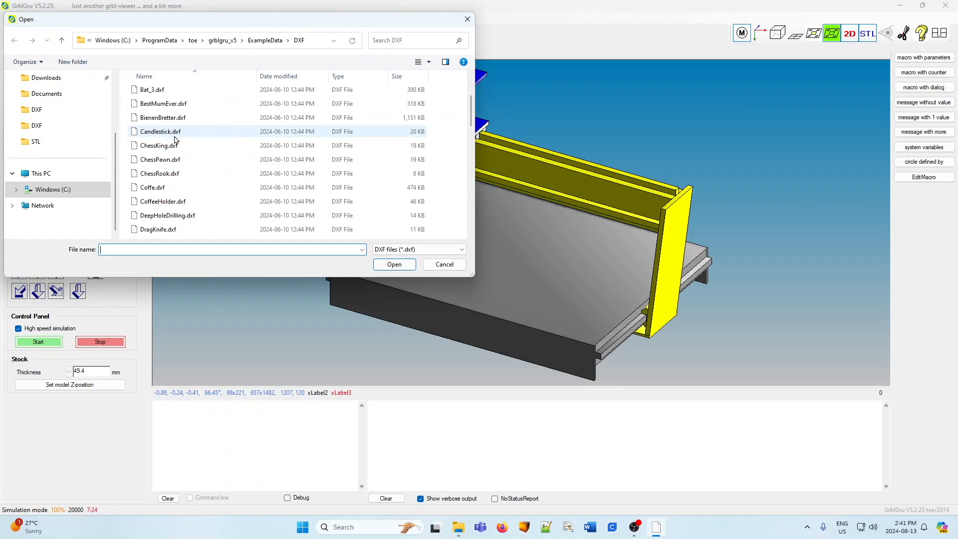
scroll(153, 108, "up", 1)
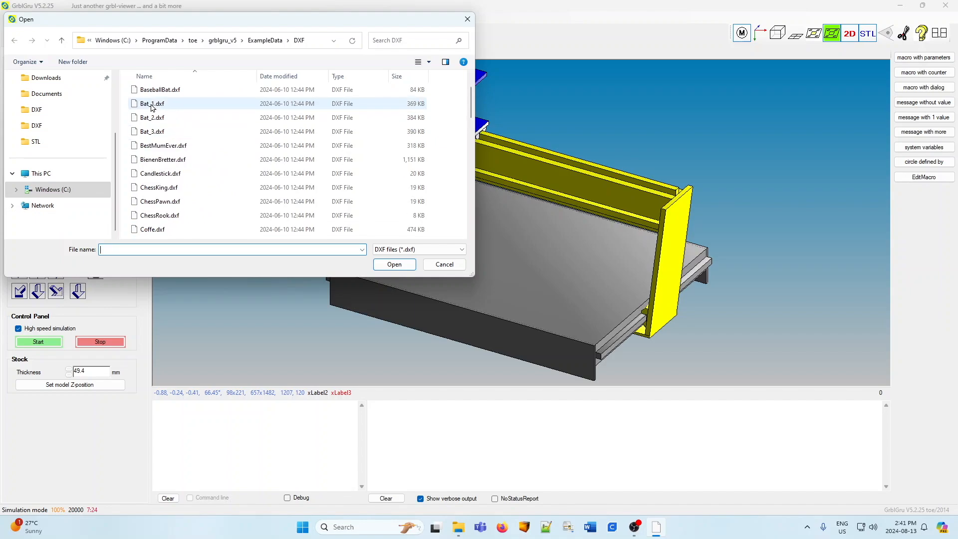
left_click(153, 106)
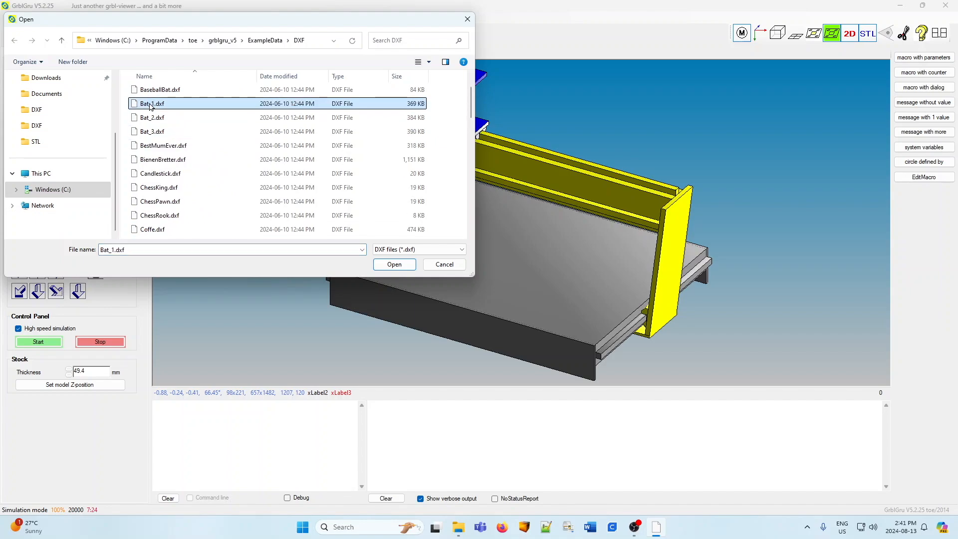
left_click(394, 264)
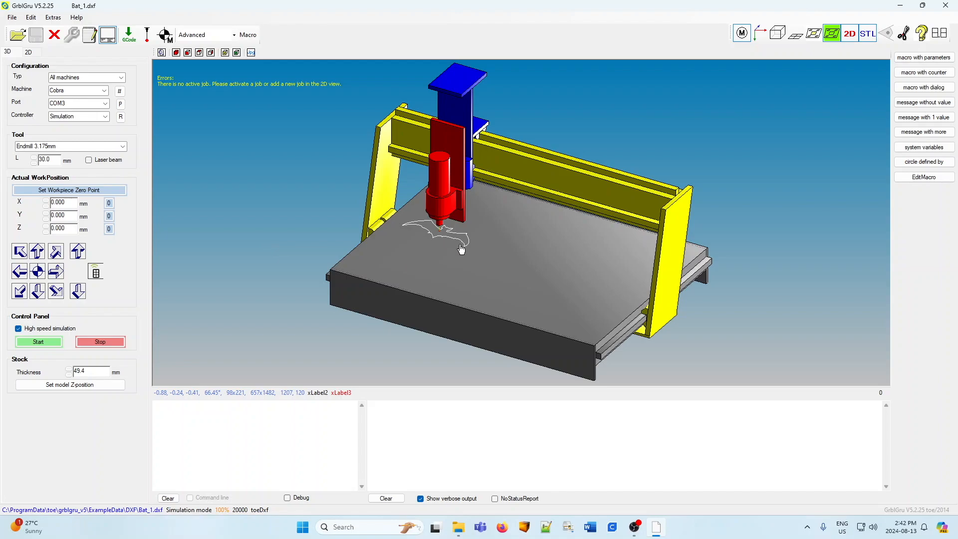
Show the Cobra from above and zoom in on the imported bat outline.
left_click(199, 52)
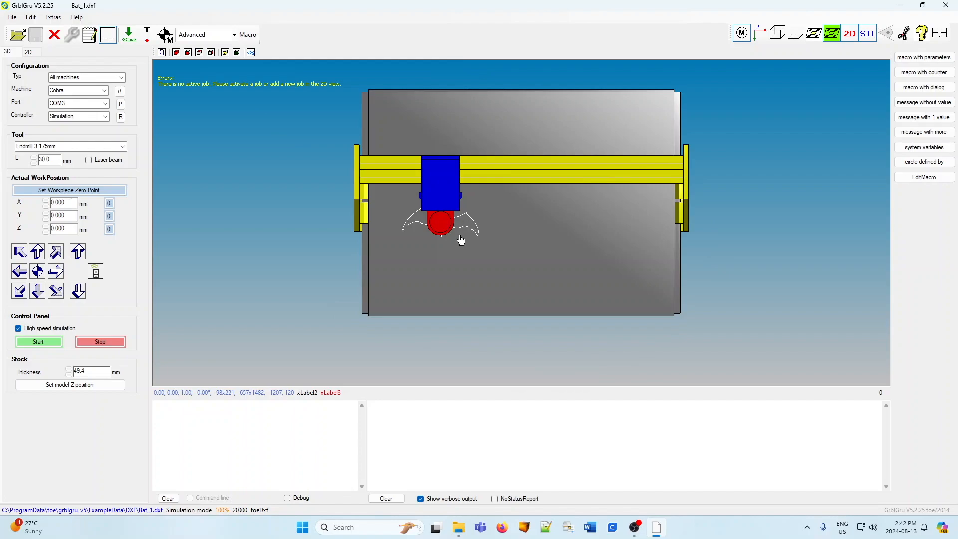
scroll(464, 241, "down", 2)
scroll(464, 242, "up", 2)
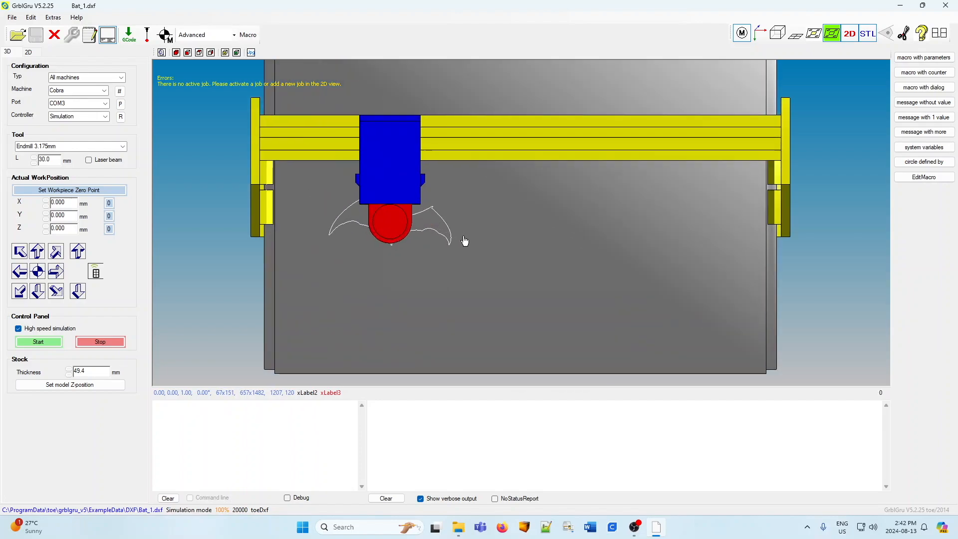
Zoom in on the imported bat outline and show the Cobra from the front.
scroll(459, 238, "up", 1)
scroll(438, 226, "up", 1)
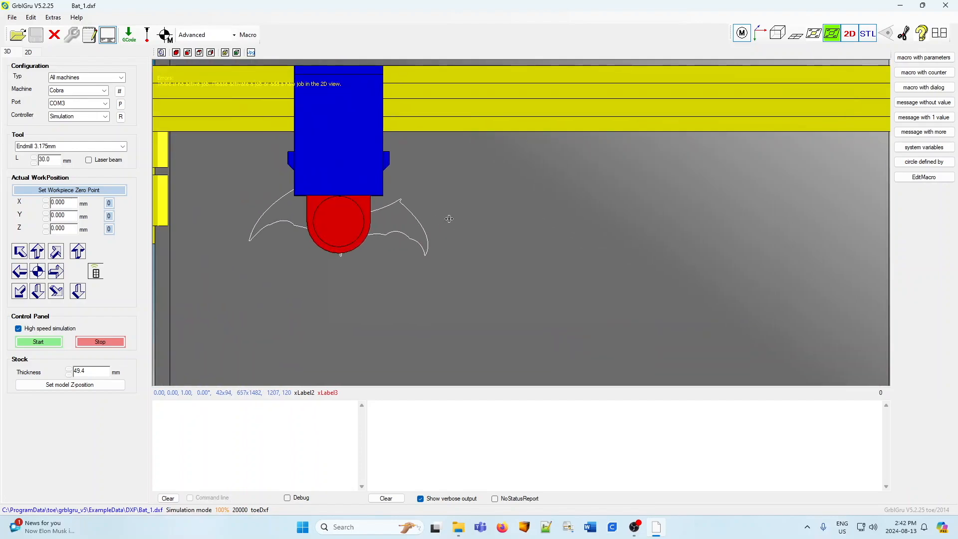
middle_click_drag(446, 221, 543, 215)
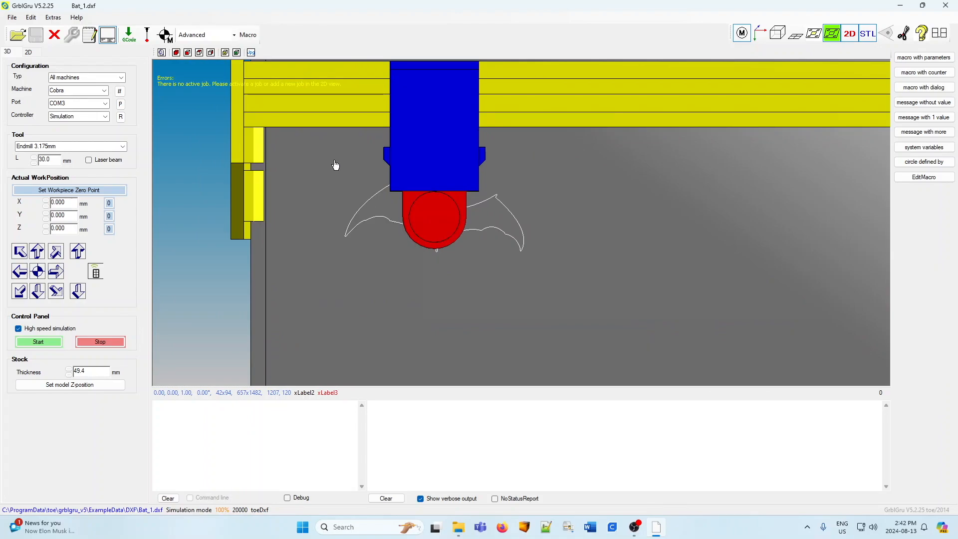
left_click(188, 53)
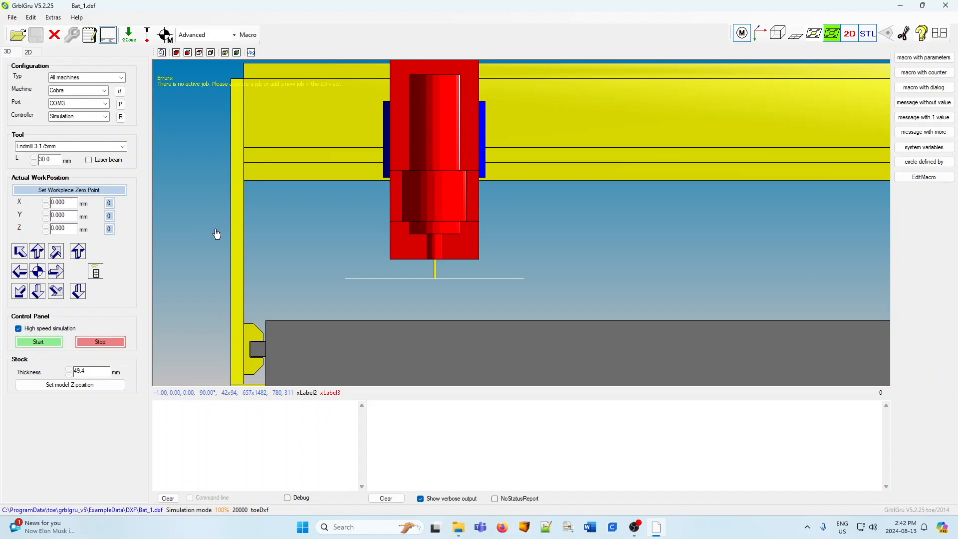
Jog the Cobra's Z axis in the negative direction and apply the model Z-position for the stock.
left_click(79, 292)
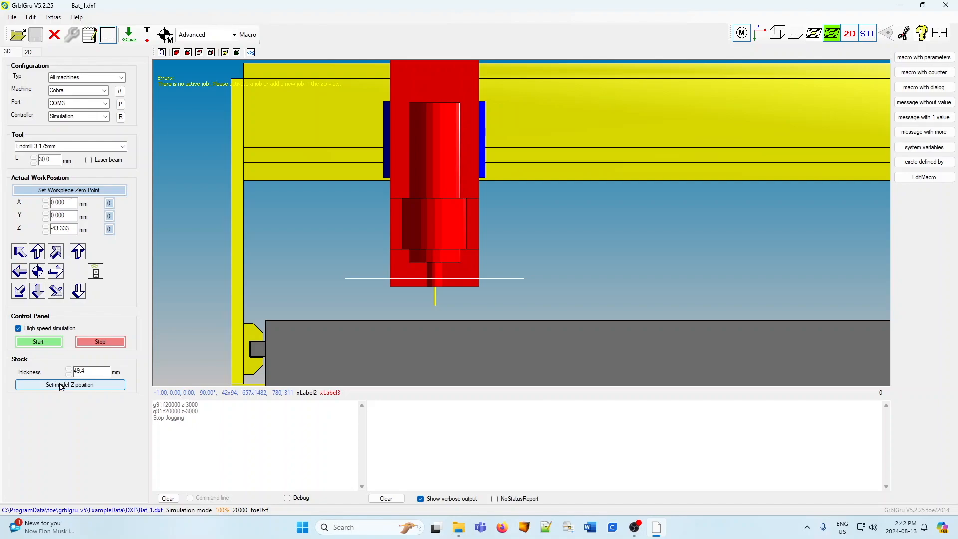
left_click(68, 388)
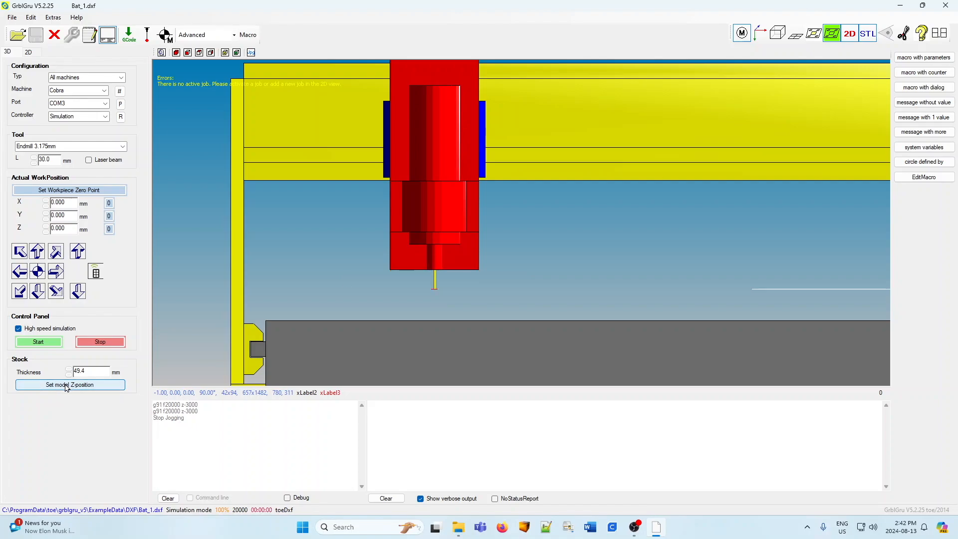
left_click_drag(677, 313, 533, 310)
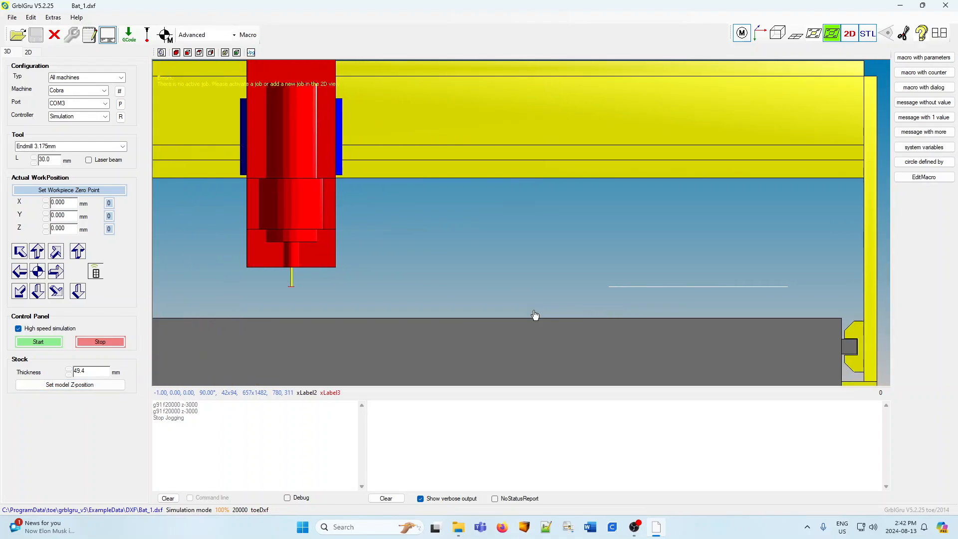
Open the graphical editor for the 2D drawing and move the bat outline toward the middle of the drawing area.
left_click(29, 53)
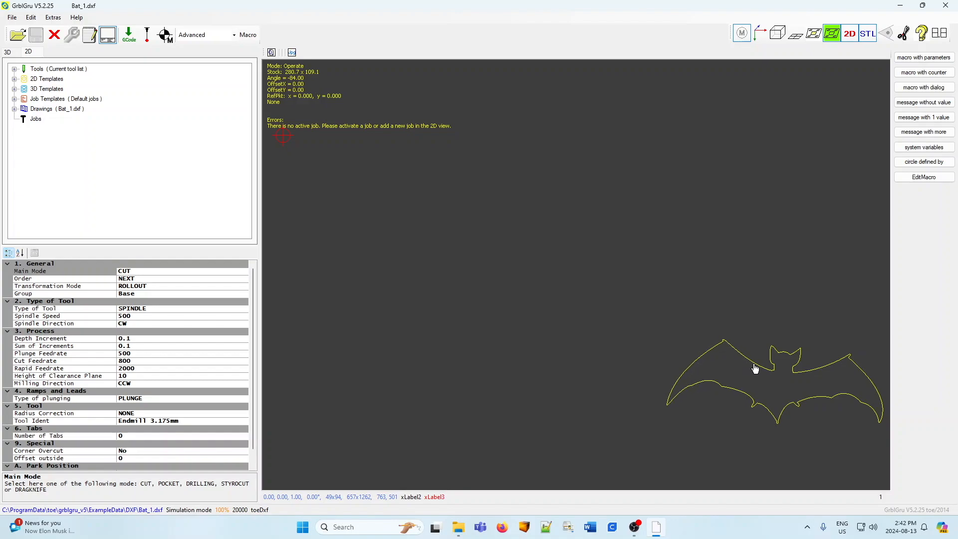
right_click(615, 333)
left_click(576, 346)
right_click(505, 297)
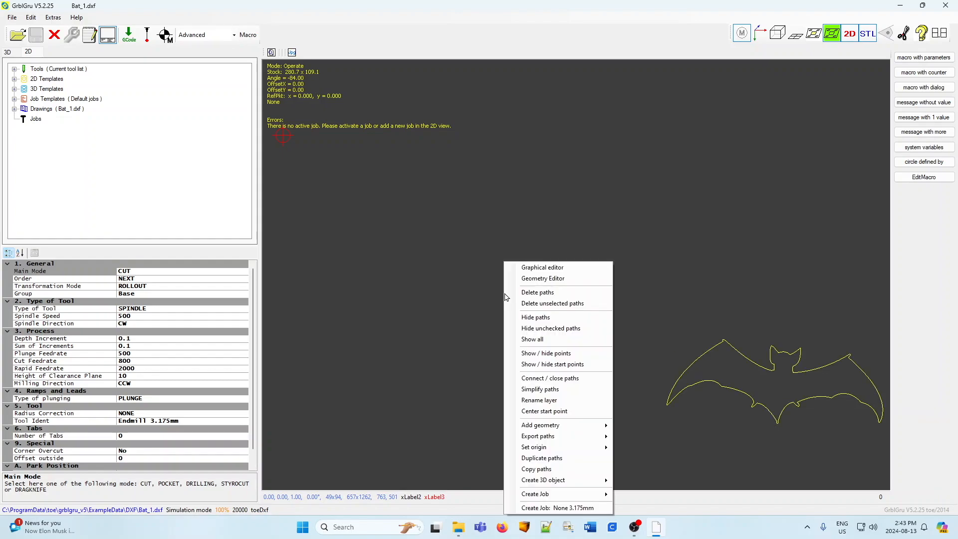
left_click(546, 268)
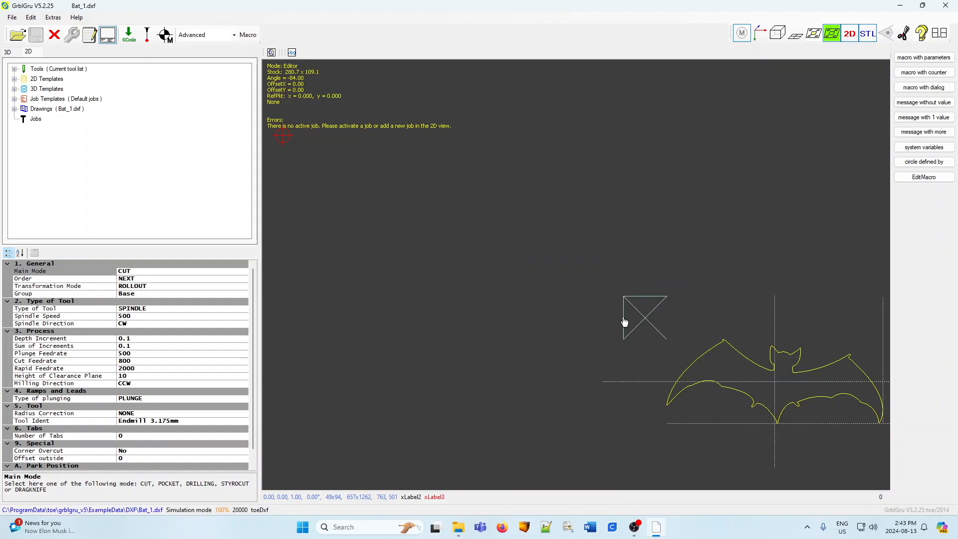
left_click_drag(774, 384, 567, 279)
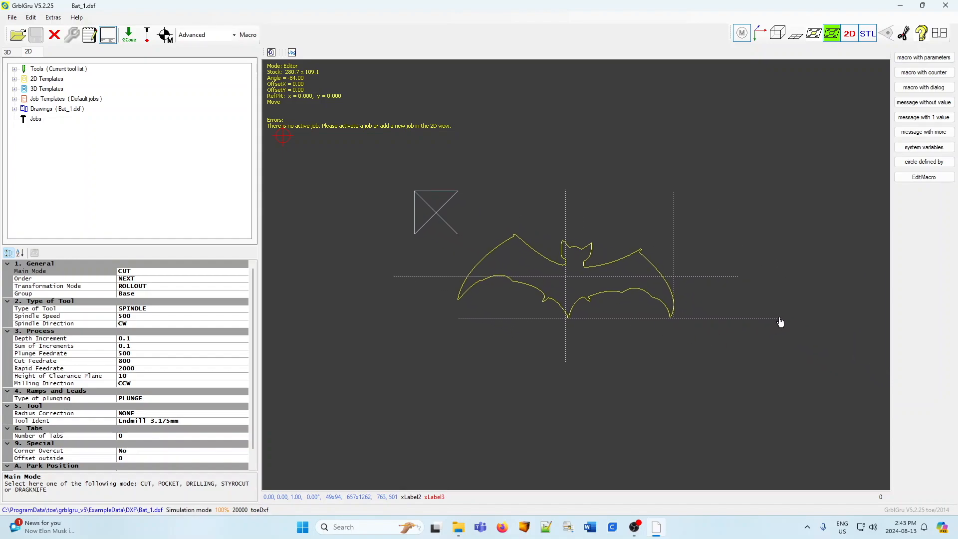
Rotate the bat outline about 90° clockwise and scale it down to about 66.2 x 183.1.
mouse_move(780, 331)
left_mouse_down()
mouse_move(713, 385)
mouse_move(571, 392)
mouse_move(523, 357)
mouse_move(677, 329)
mouse_move(674, 292)
mouse_move(607, 381)
mouse_move(559, 376)
left_mouse_up()
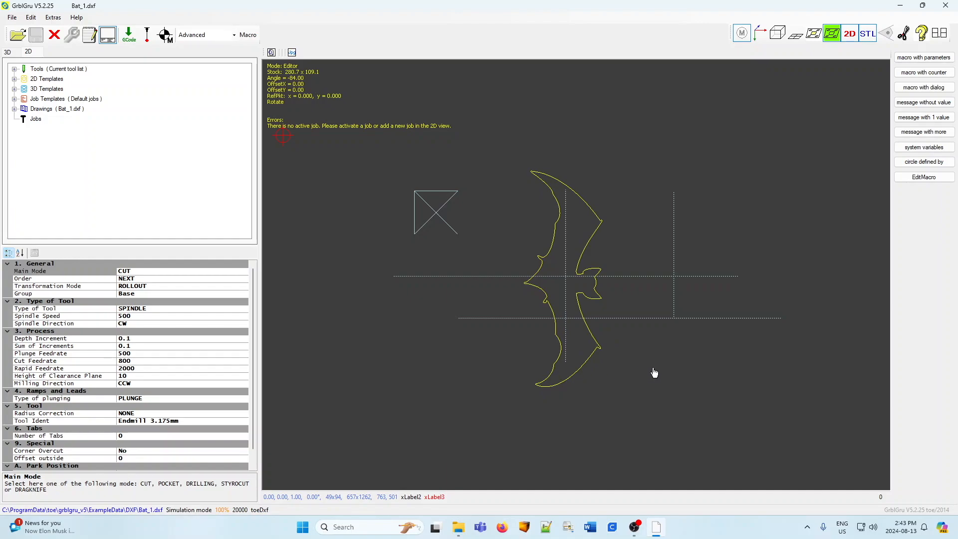
left_click(437, 215)
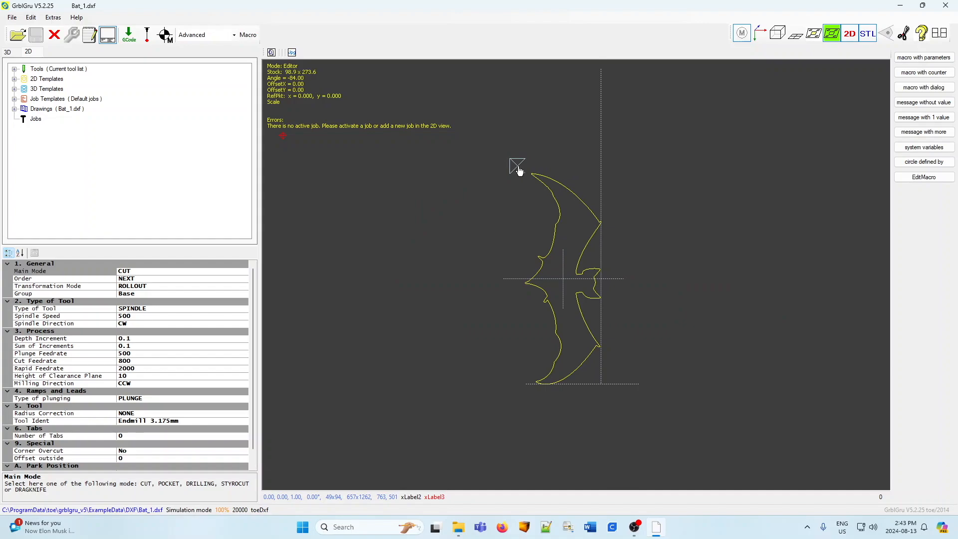
mouse_move(519, 171)
left_mouse_down()
mouse_move(551, 220)
mouse_move(494, 181)
mouse_move(518, 212)
left_mouse_up()
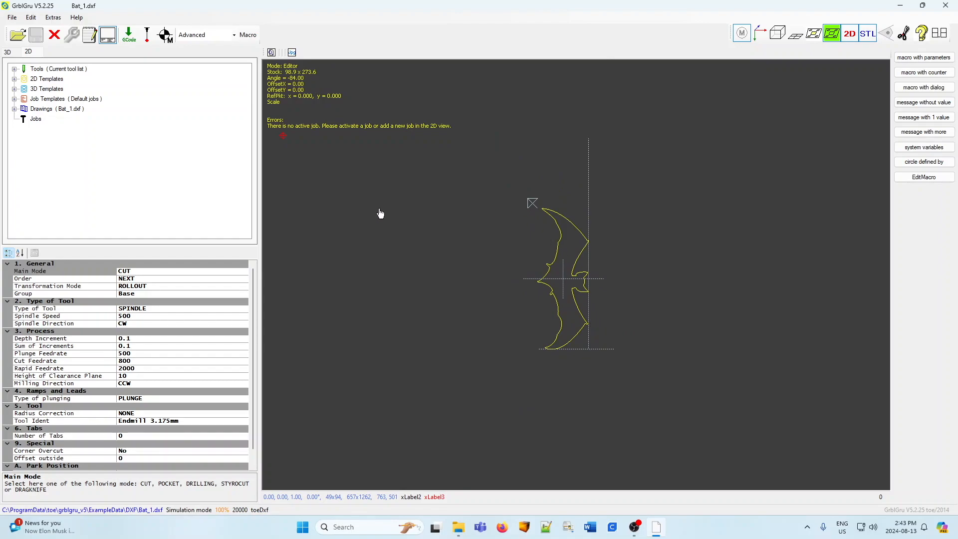
Check the scaled bat from above in 3D, move it toward the middle of the 2D drawing area and exit the graphical editor.
left_click(7, 52)
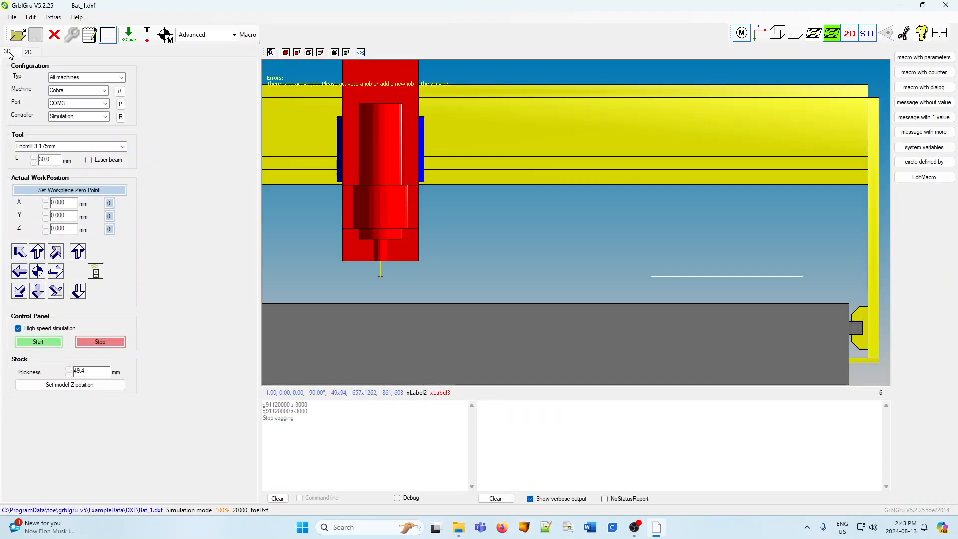
left_click(308, 53)
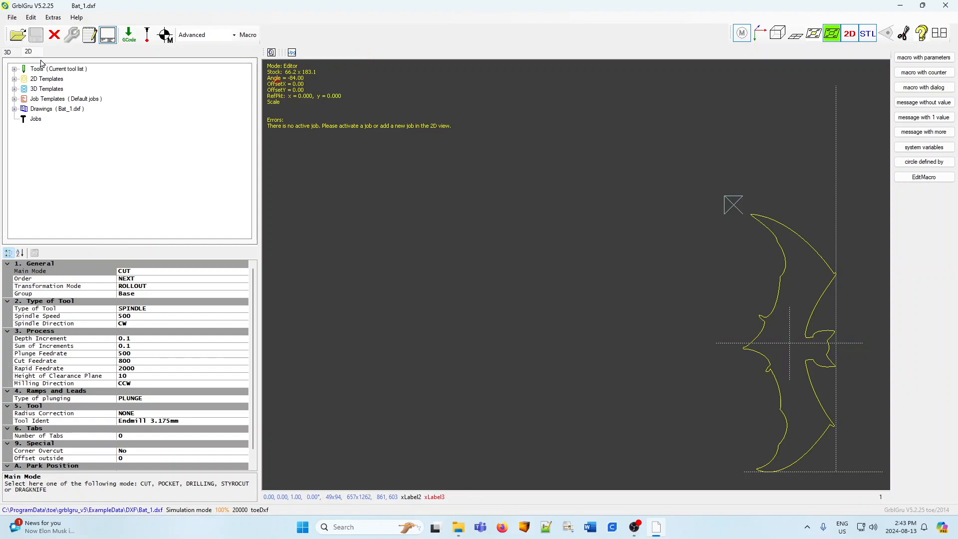
mouse_move(792, 345)
left_mouse_down()
mouse_move(539, 264)
mouse_move(519, 268)
left_mouse_up()
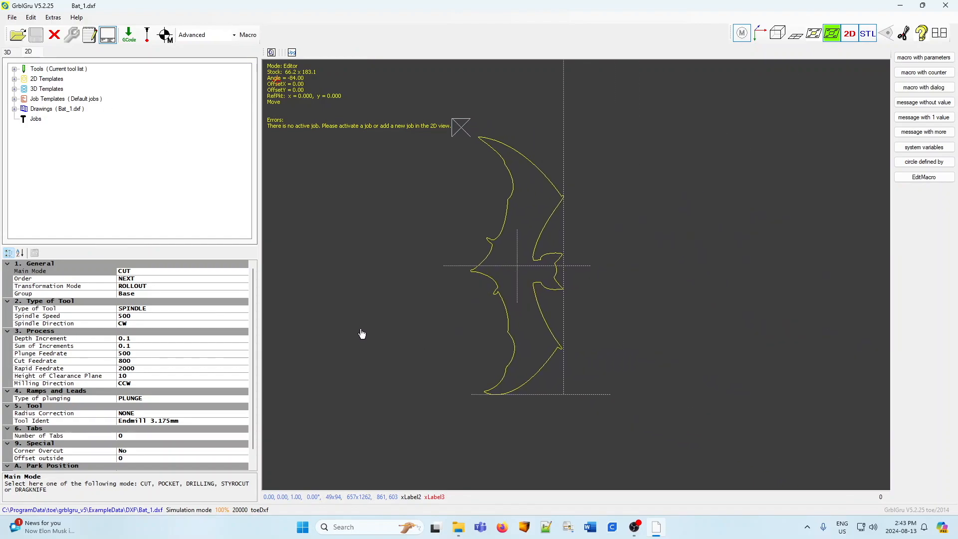
right_click(333, 294)
left_click(359, 281)
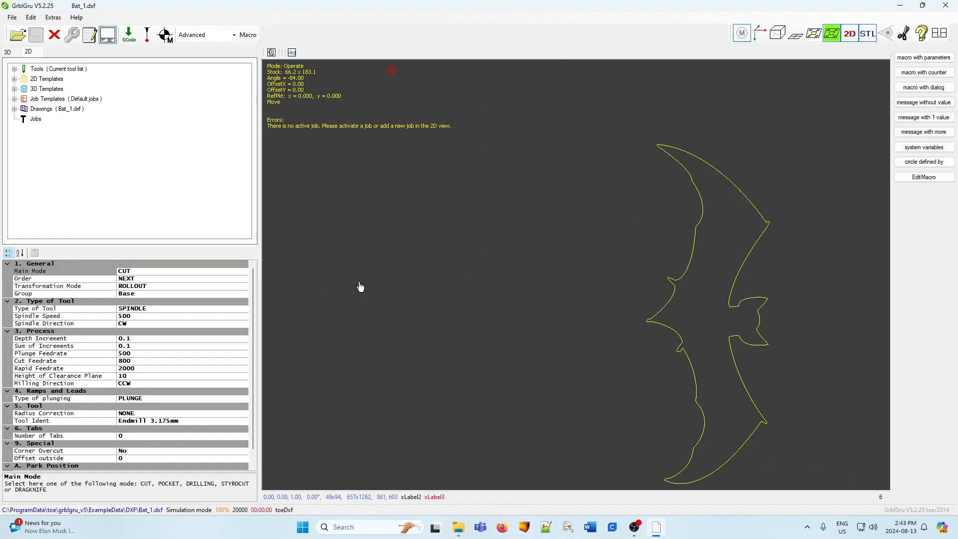
Create a Cut job of type None 3.175mm from the bat path.
right_click(669, 332)
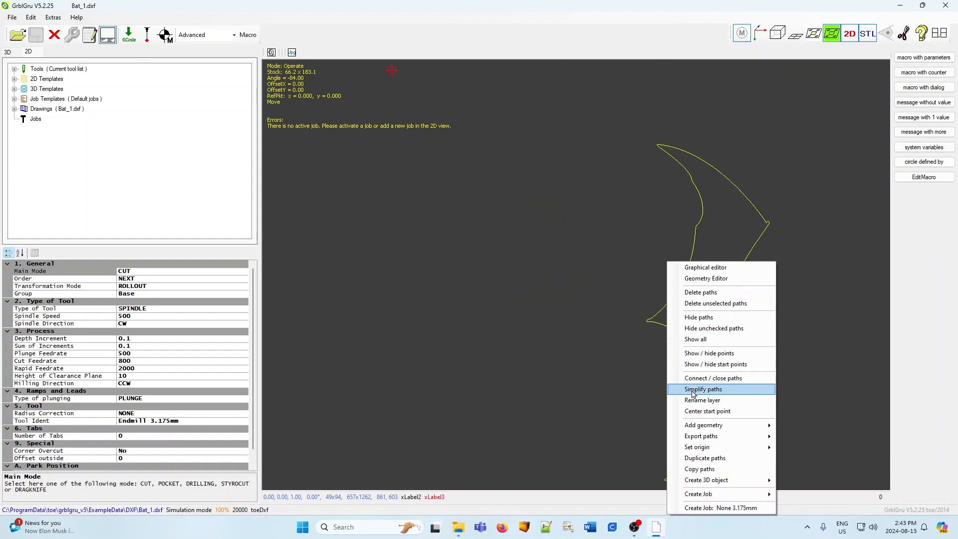
mouse_move(727, 495)
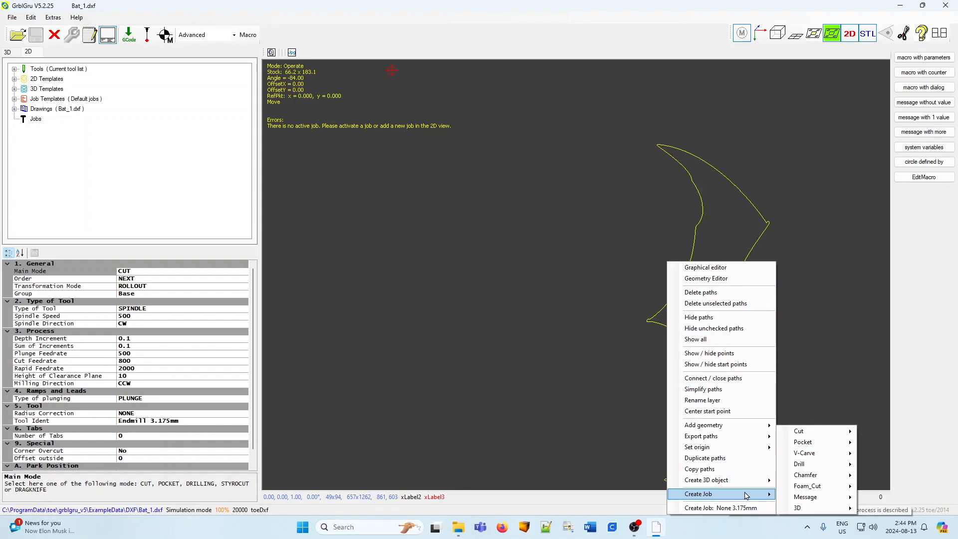
mouse_move(800, 431)
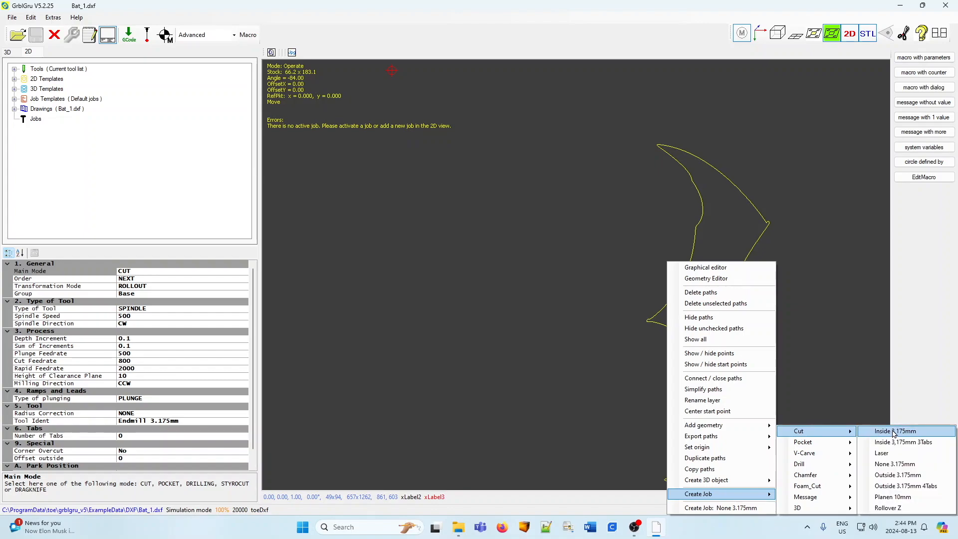
left_click(890, 464)
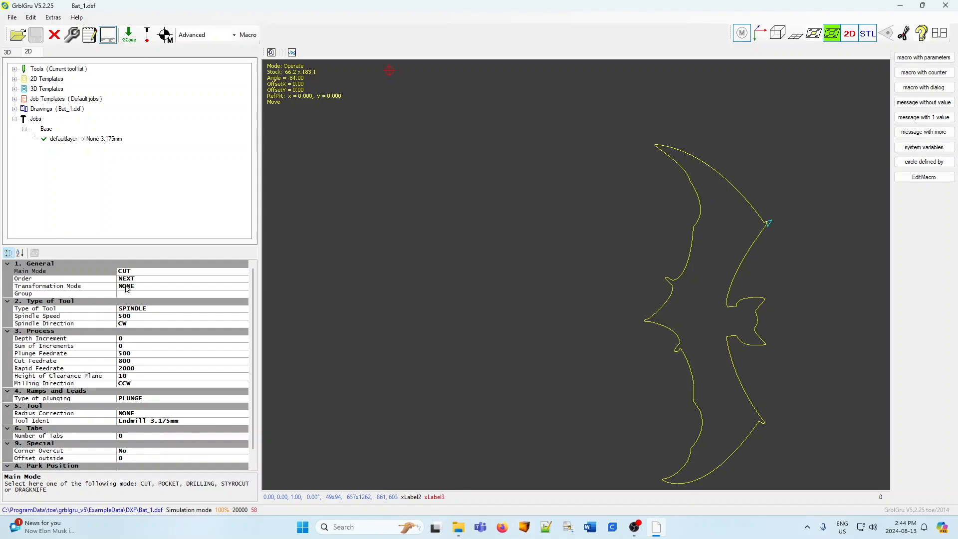
Set the cut job's sum of increments to 3, depth increment to 1.5 and plunge feedrate to 300.
left_click(123, 347)
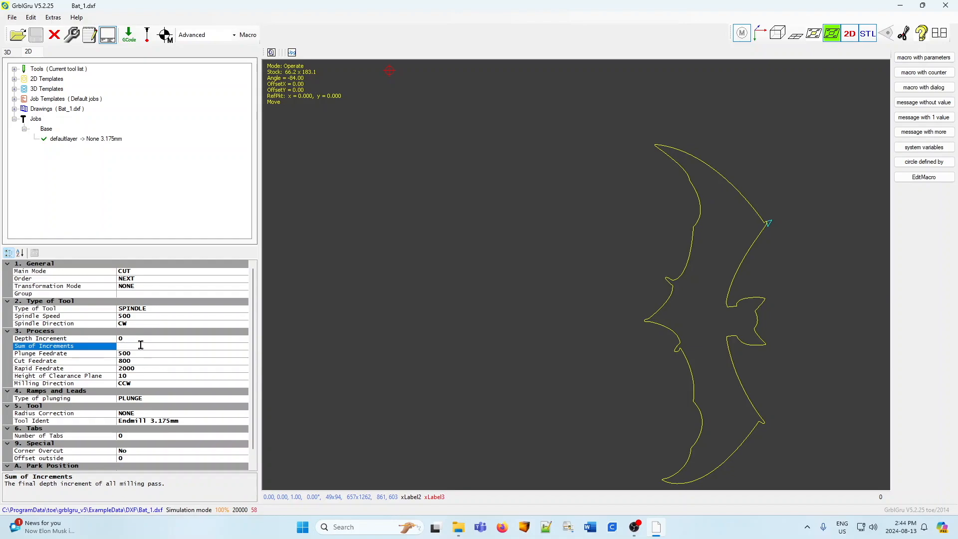
left_click(124, 339)
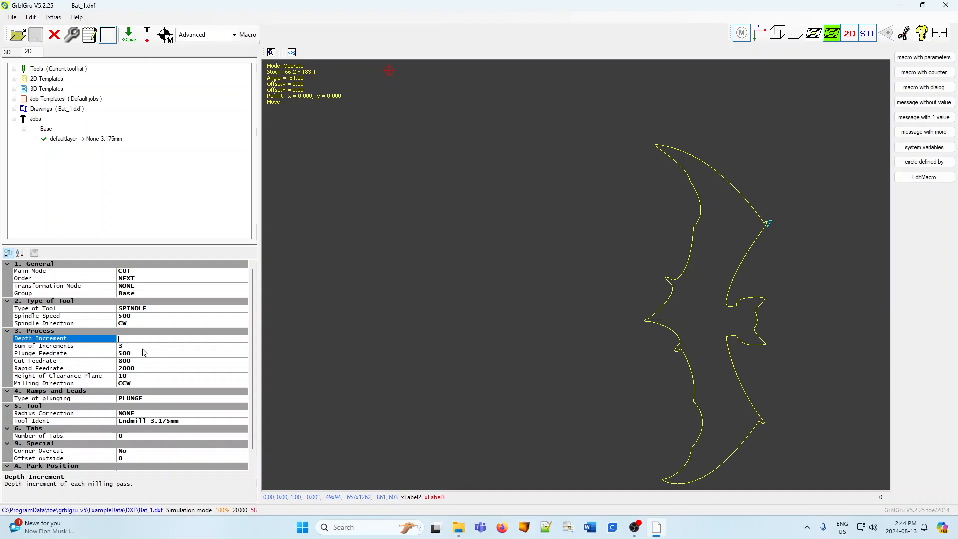
key("Escape")
left_click(122, 353)
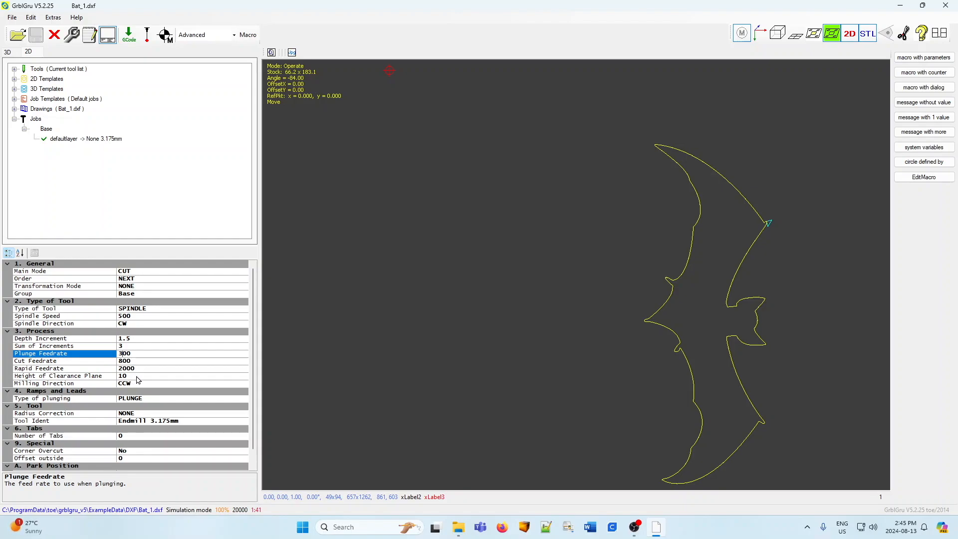
Examine the job's plunging types, radius correction options and assigned tool, keeping PLUNGE and NONE.
scroll(138, 380, "down", 1)
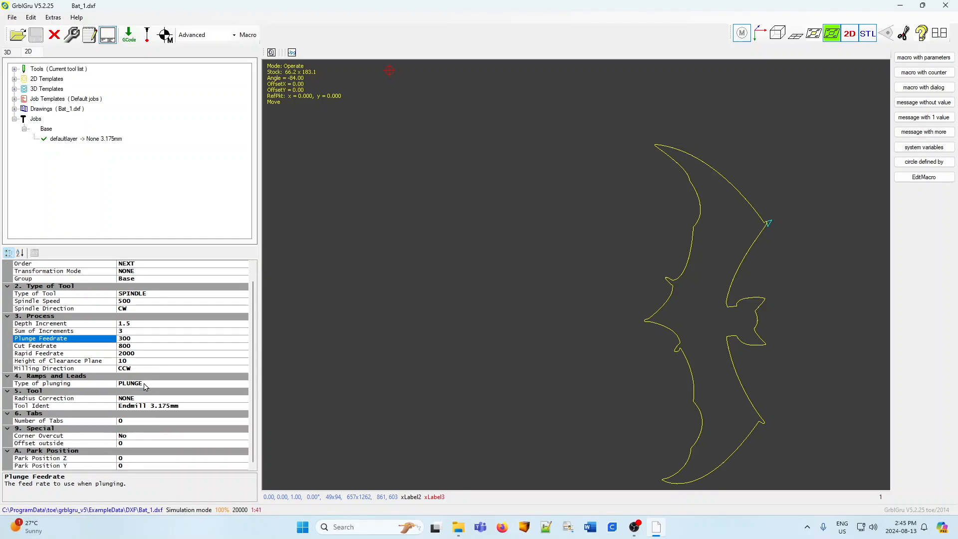
left_click(148, 386)
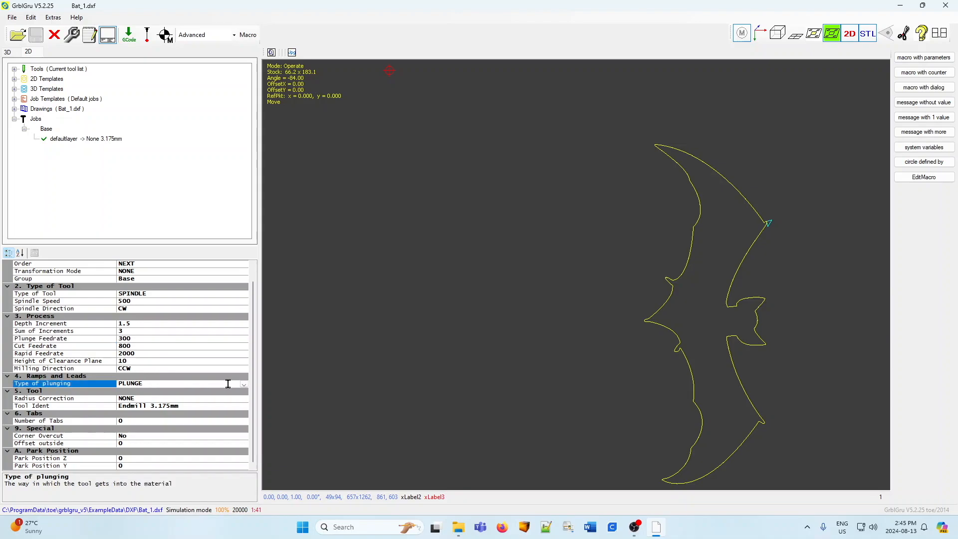
left_click(243, 385)
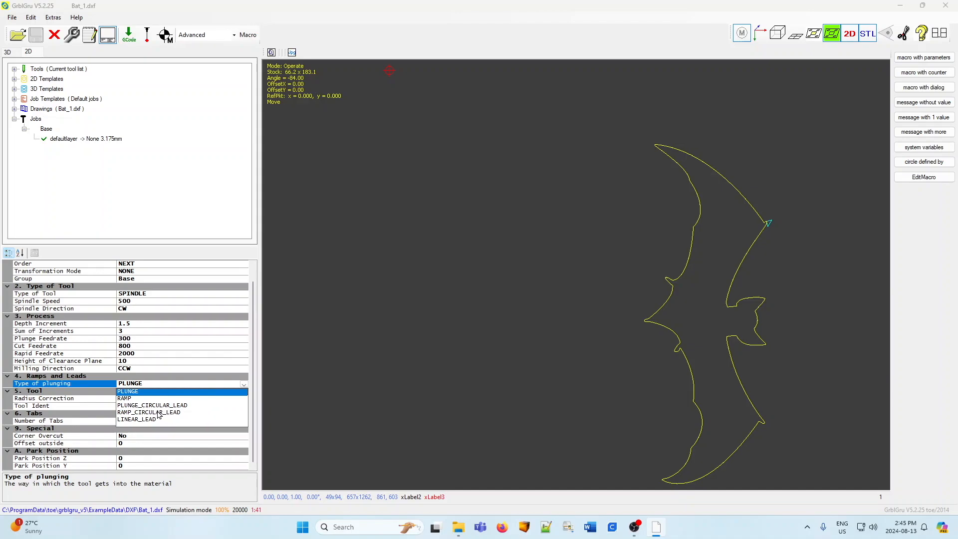
left_click(150, 384)
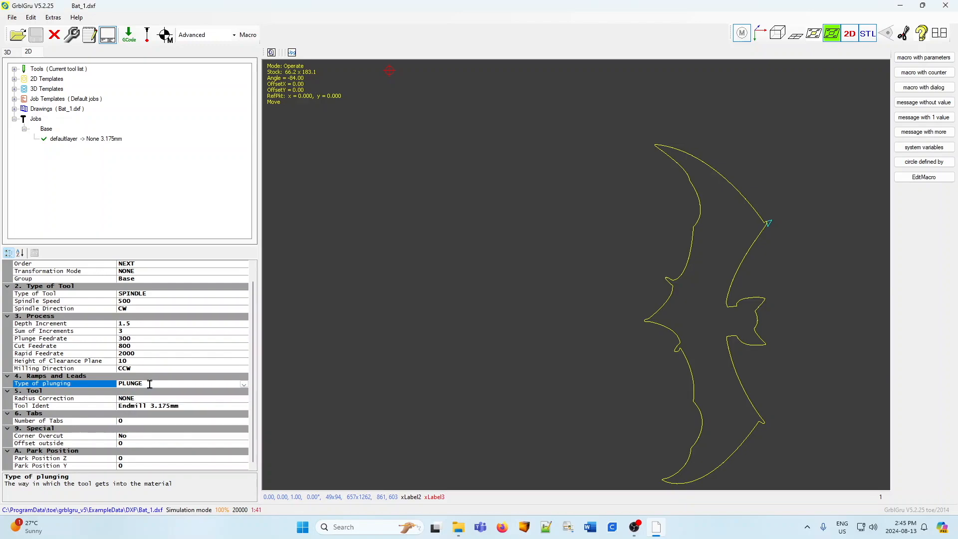
left_click(242, 401)
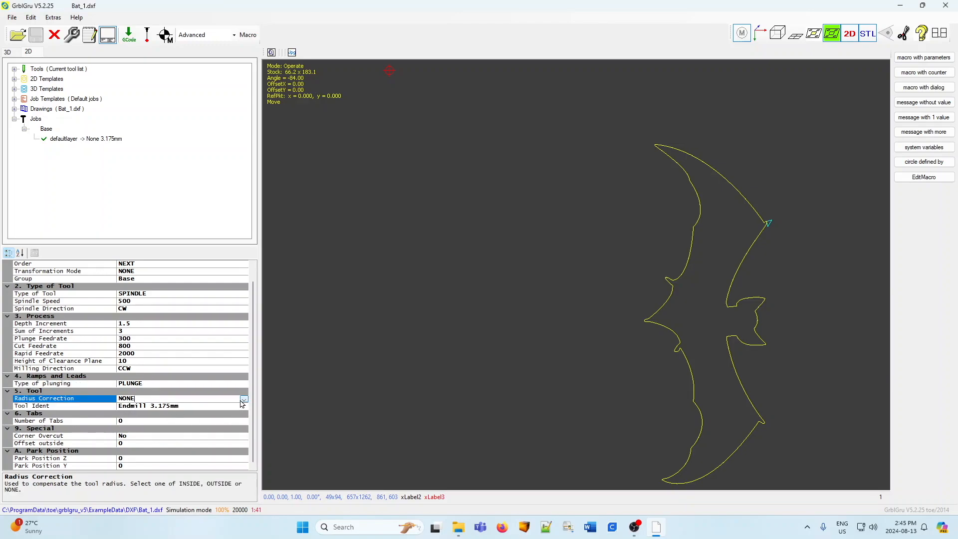
left_click(244, 399)
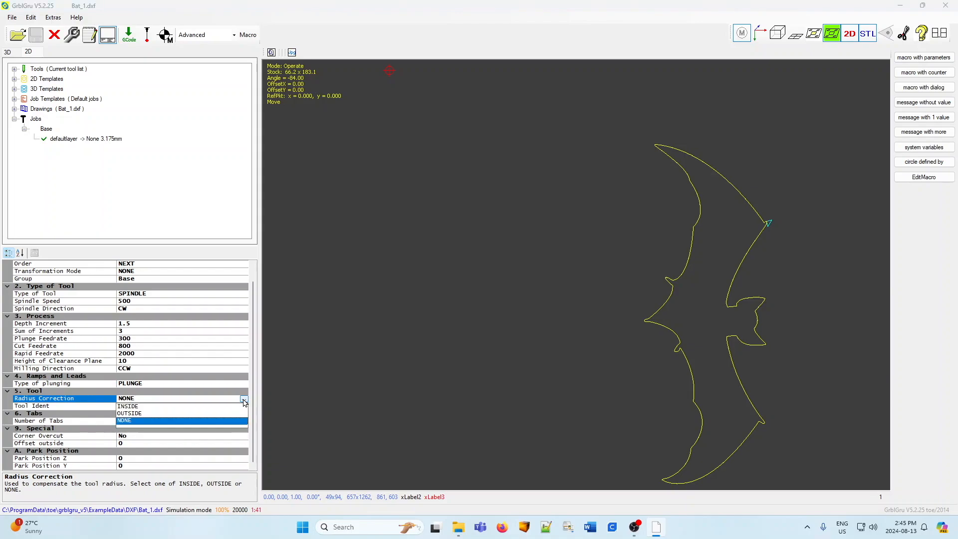
left_click(125, 422)
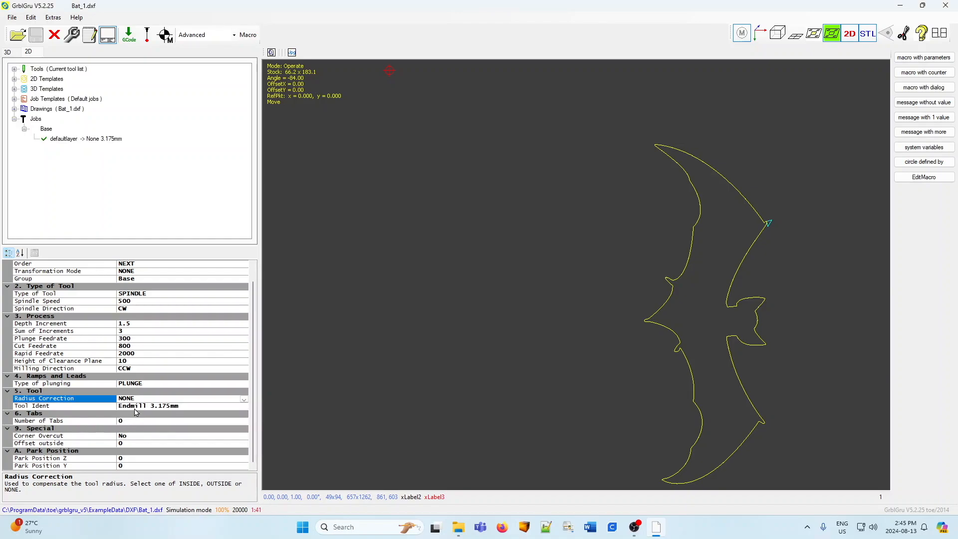
left_click(133, 406)
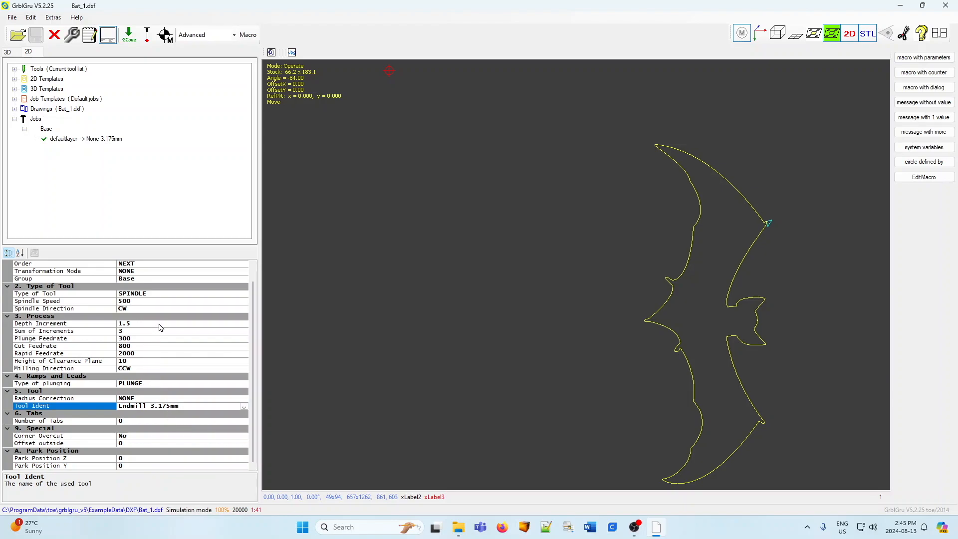
Select the defaultlayer cut job and open its generated G-code in Notepad++.
scroll(251, 416, "up", 1)
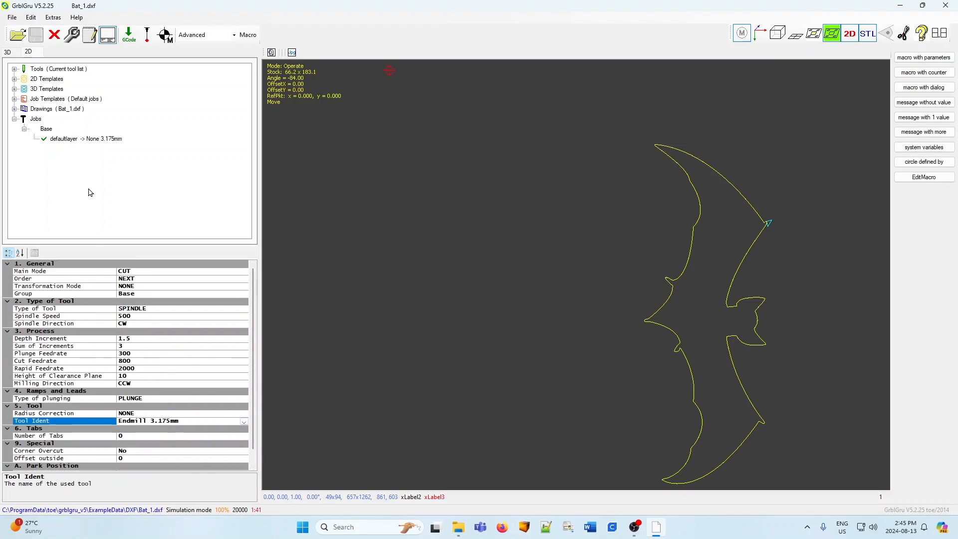
left_click(67, 139)
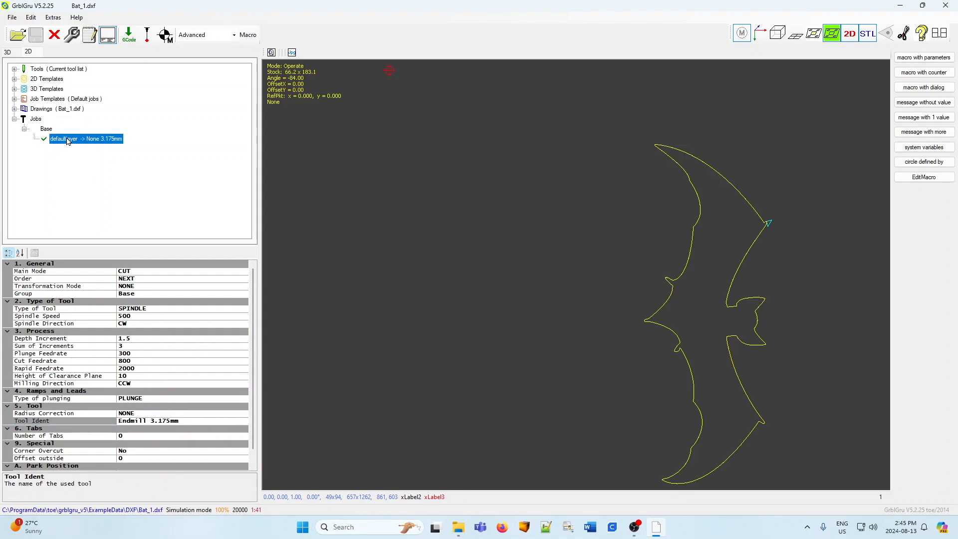
left_click(72, 37)
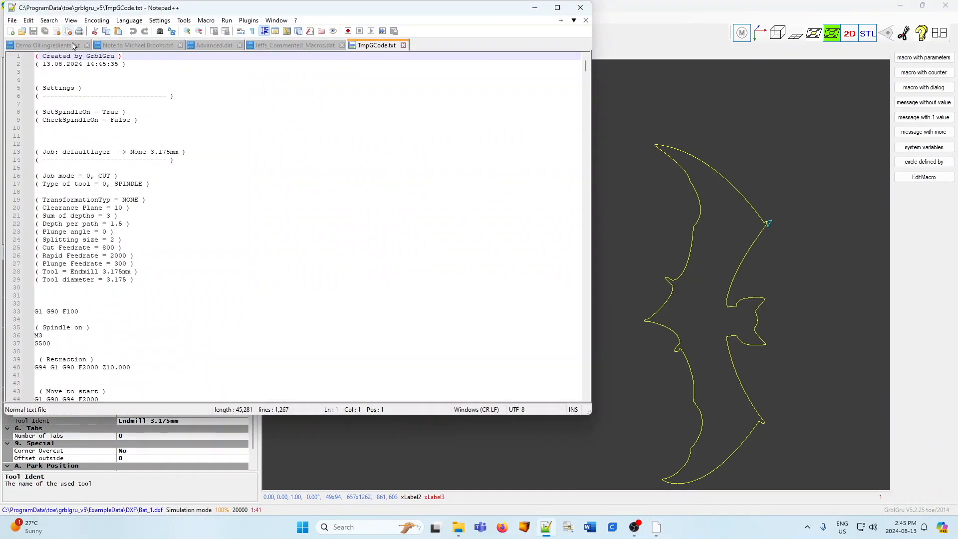
Review the generated G-code's job settings and coordinates, then close the file.
scroll(145, 154, "down", 14)
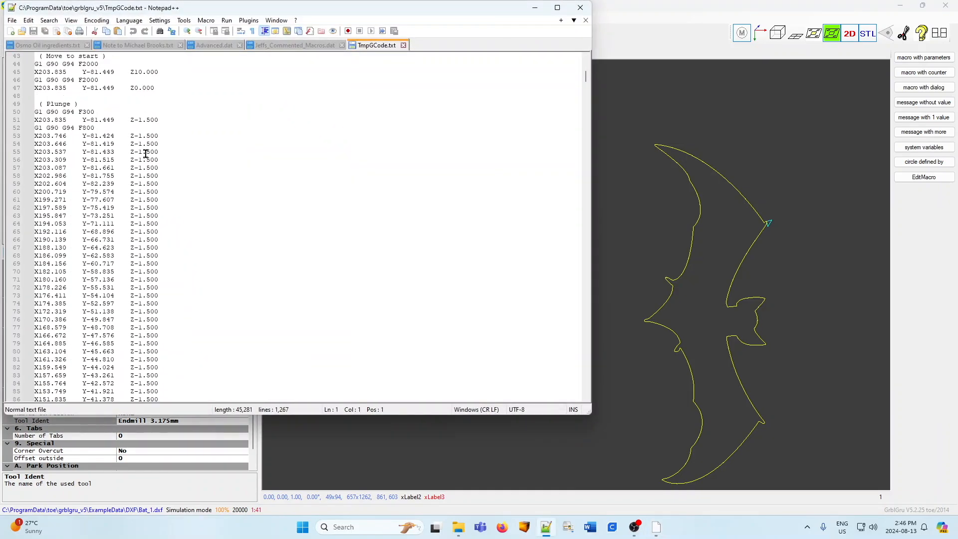
scroll(146, 153, "up", 14)
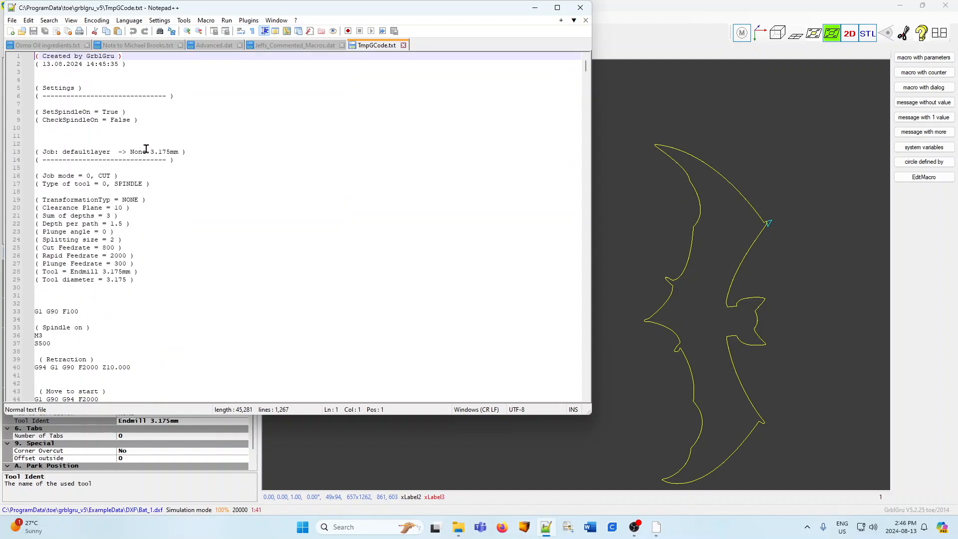
left_click(580, 7)
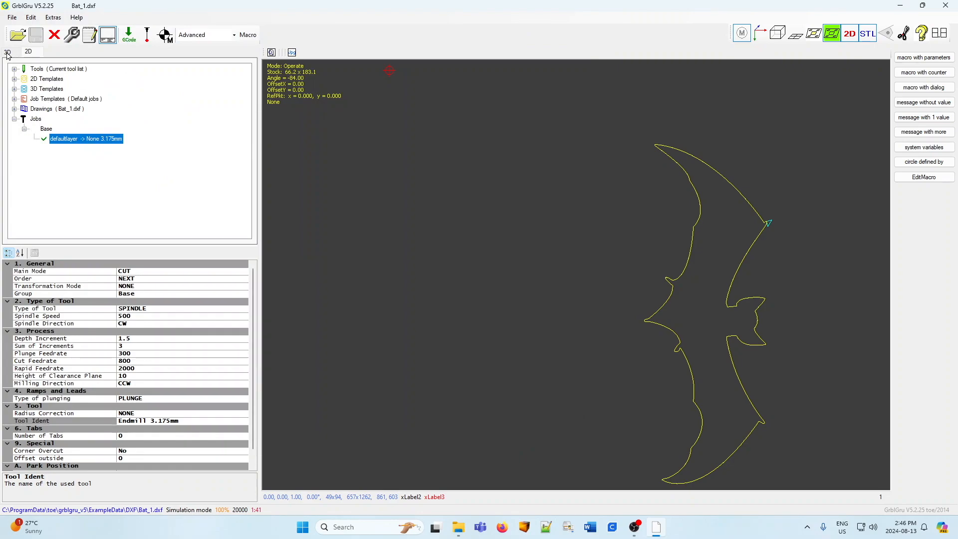
Run the high-speed simulation of the bat cut in the 3D view with the machine model hidden.
left_click(8, 53)
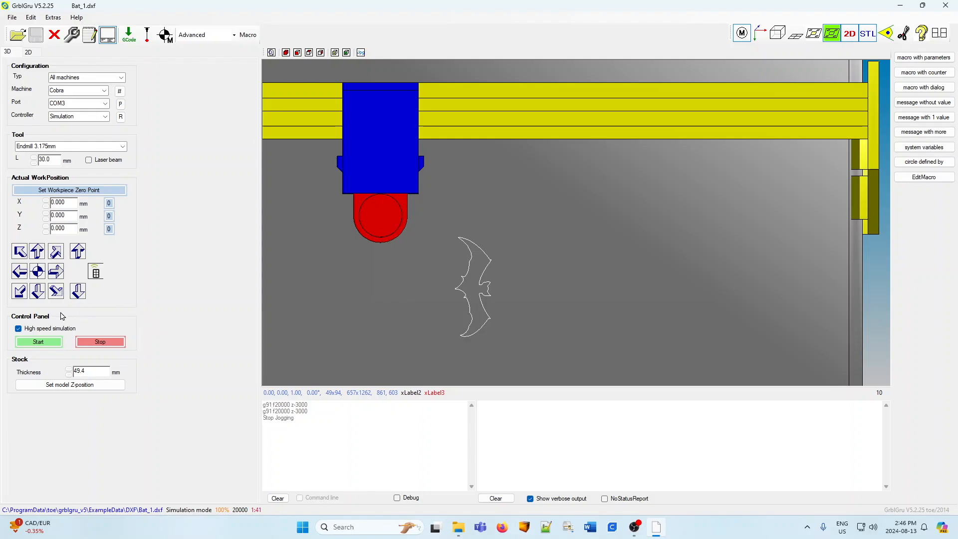
left_click(36, 343)
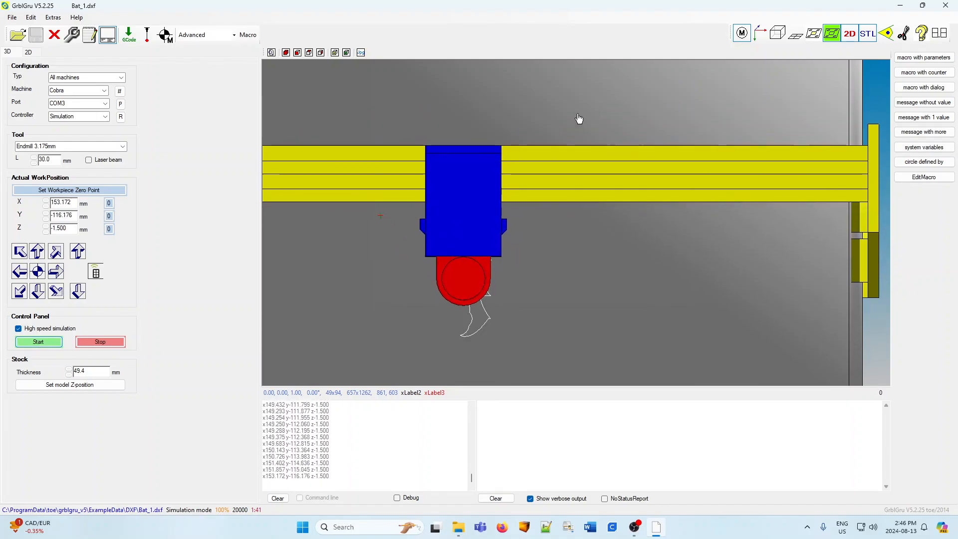
left_click(742, 33)
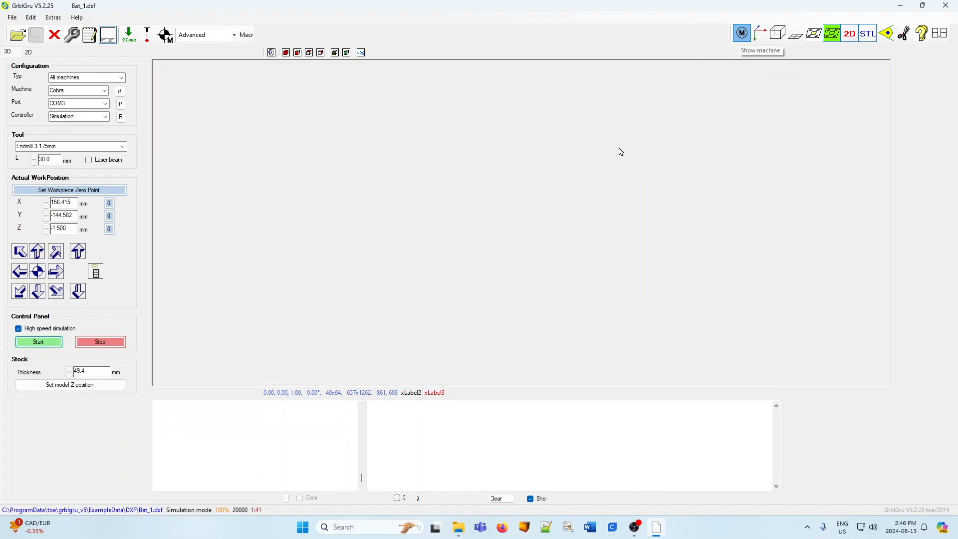
left_click_drag(375, 230, 460, 341)
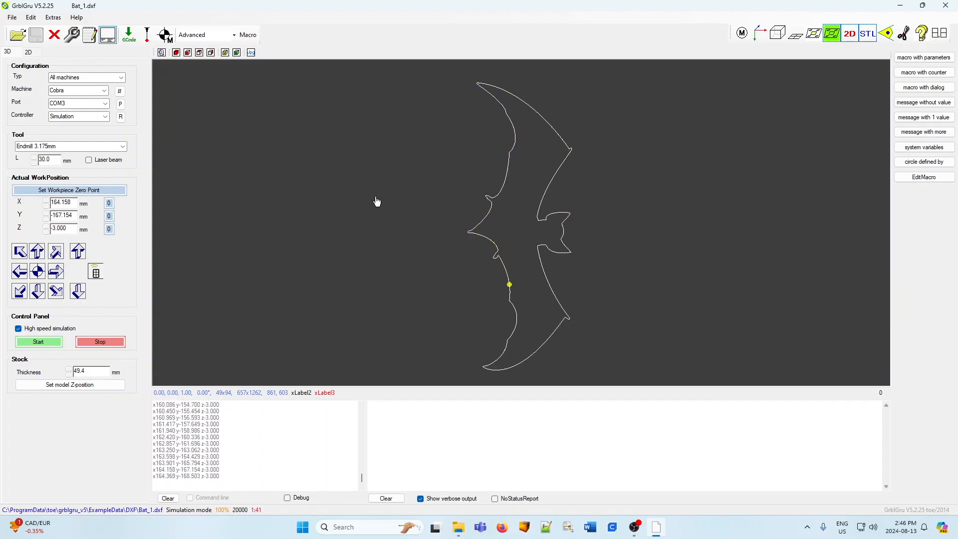
Examine the bat toolpath's depth passes from the front and at tilted angles, then fit everything in view.
left_click(187, 53)
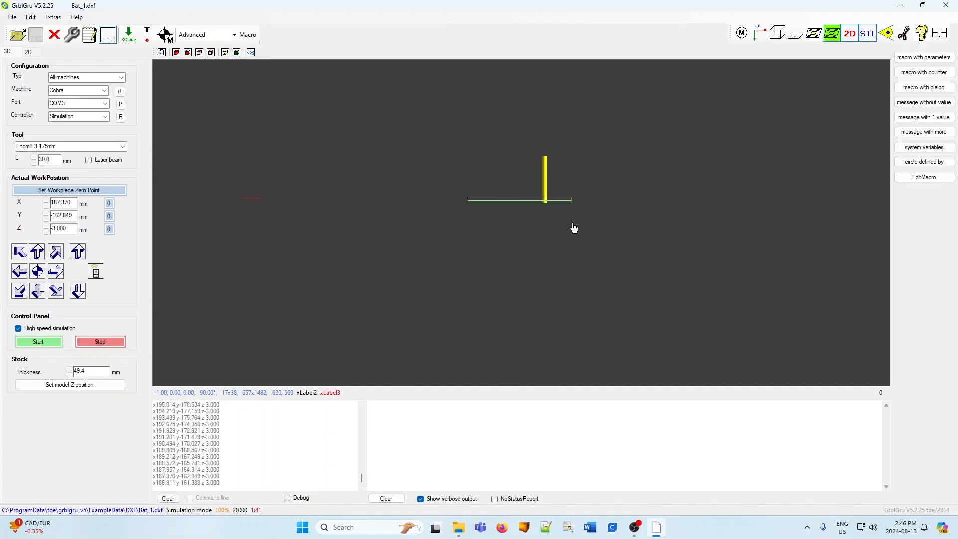
left_click_drag(525, 225, 525, 244)
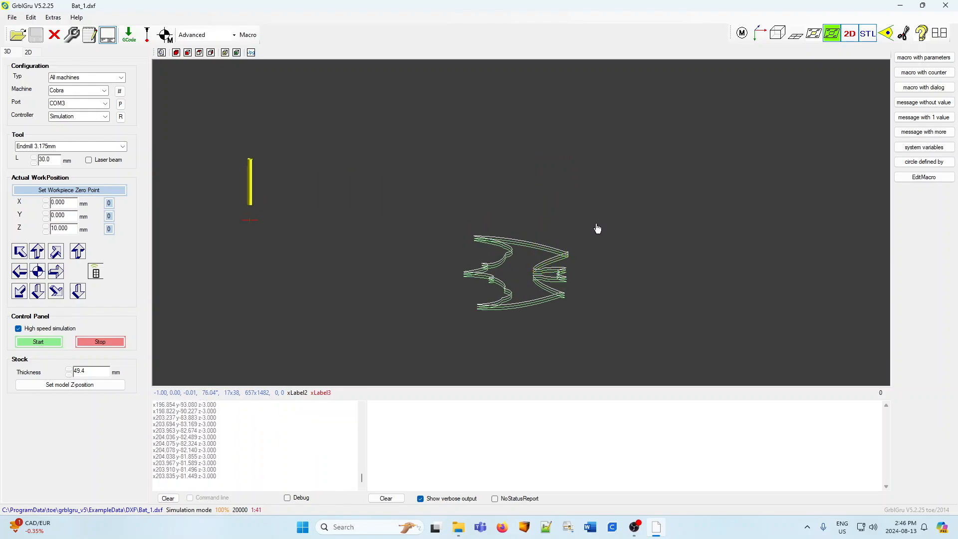
left_click_drag(583, 247, 572, 249)
scroll(549, 243, "up", 8)
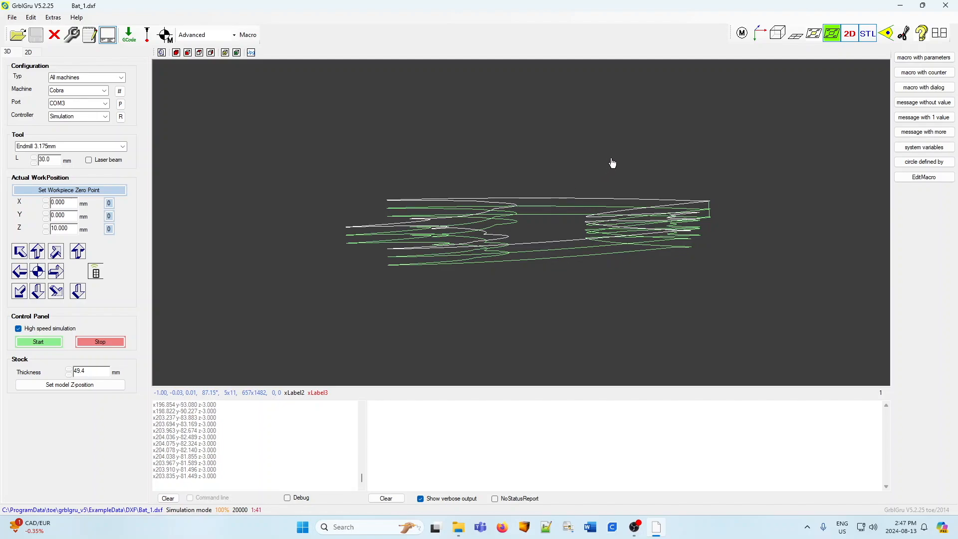
scroll(612, 163, "up", 8)
middle_click_drag(610, 165, 612, 163)
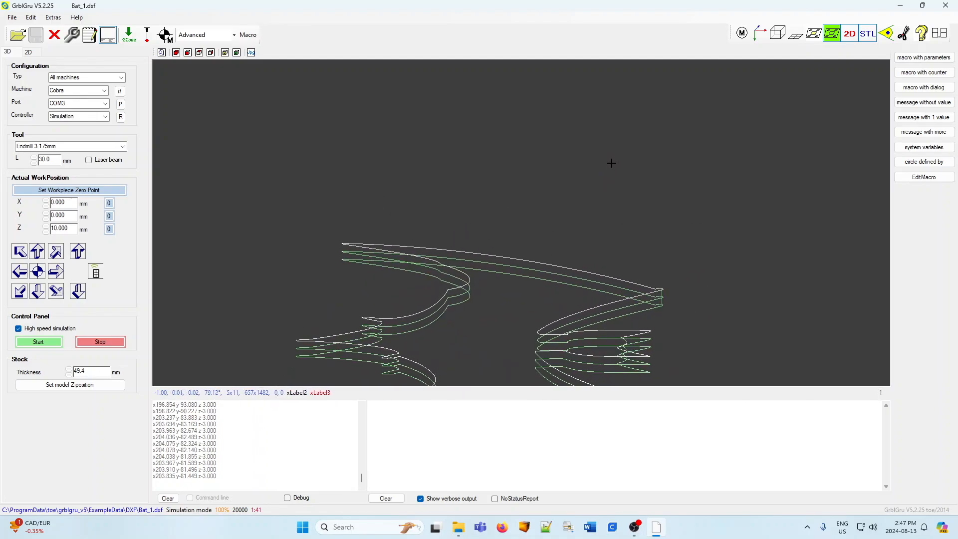
left_click(162, 53)
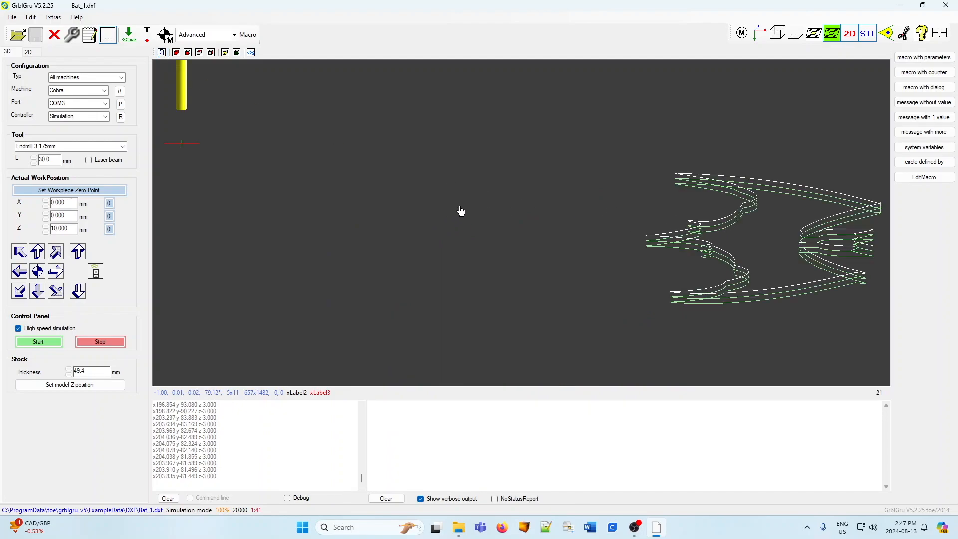
Show the machine model again and load JeffsBowl.stl from the STL example folder.
left_click(741, 33)
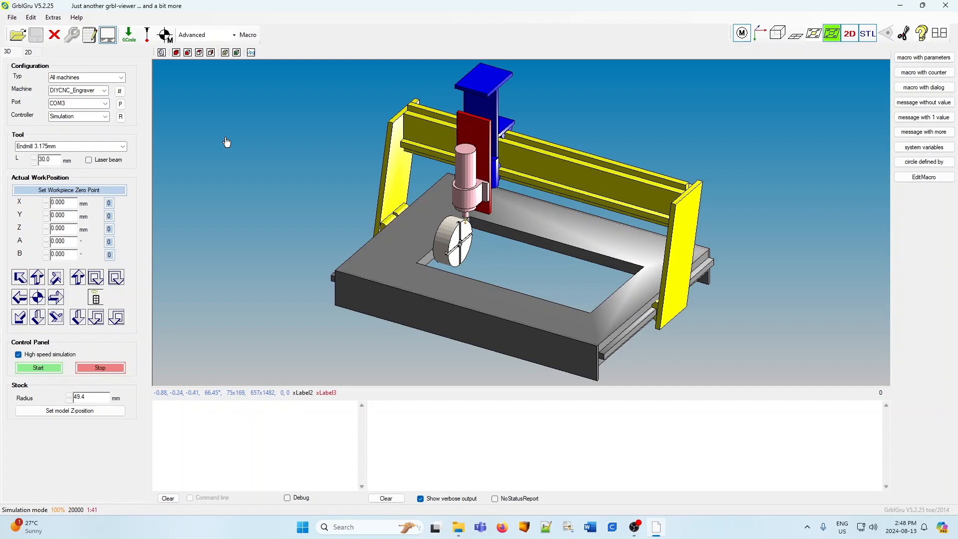
left_click(11, 18)
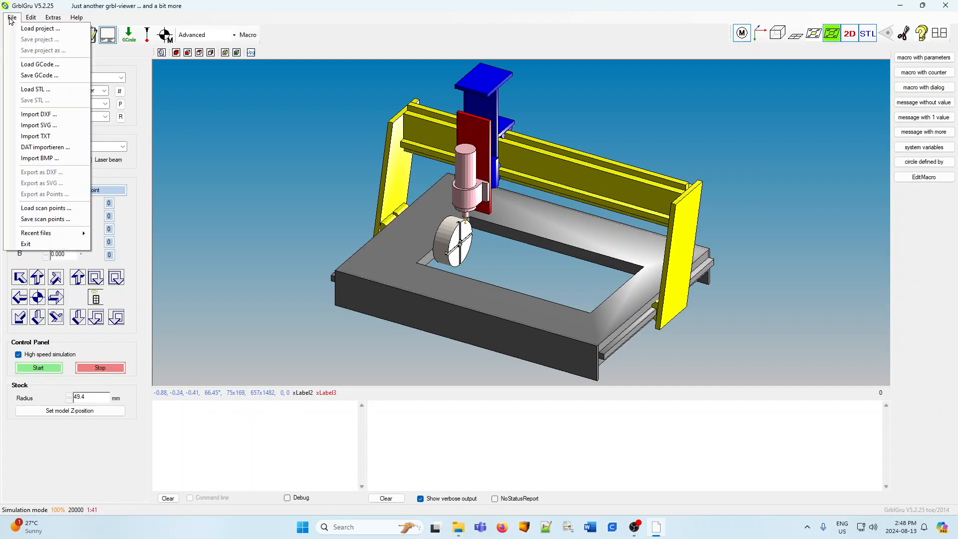
left_click(31, 91)
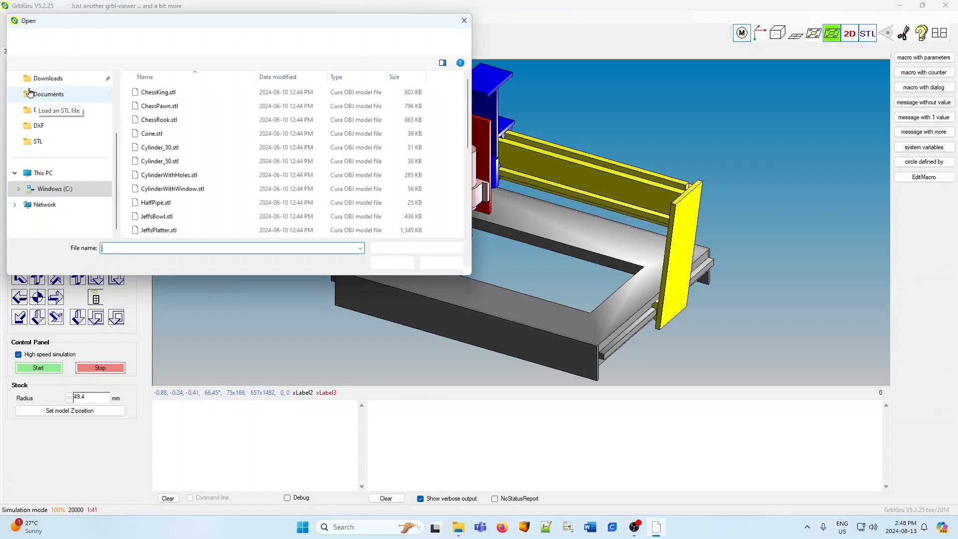
scroll(202, 180, "down", 1)
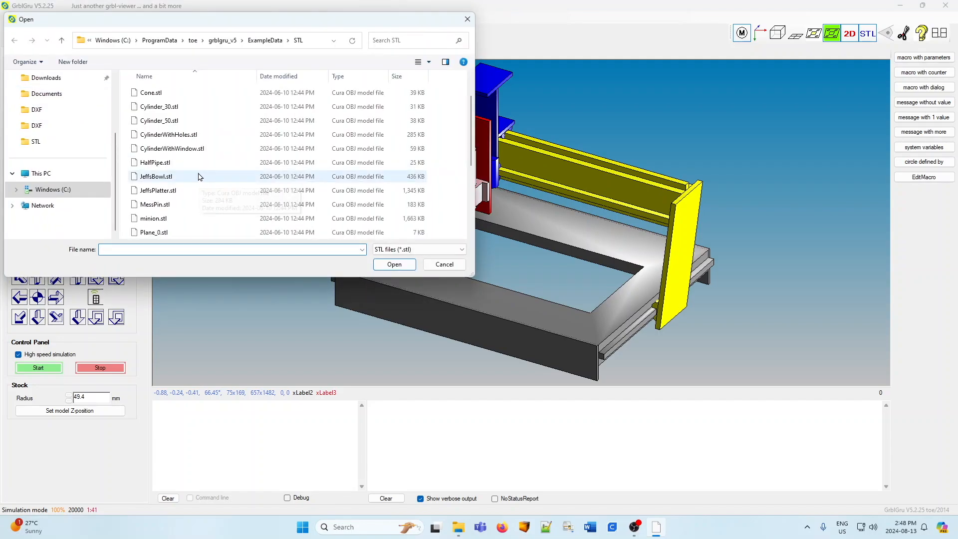
left_click(156, 177)
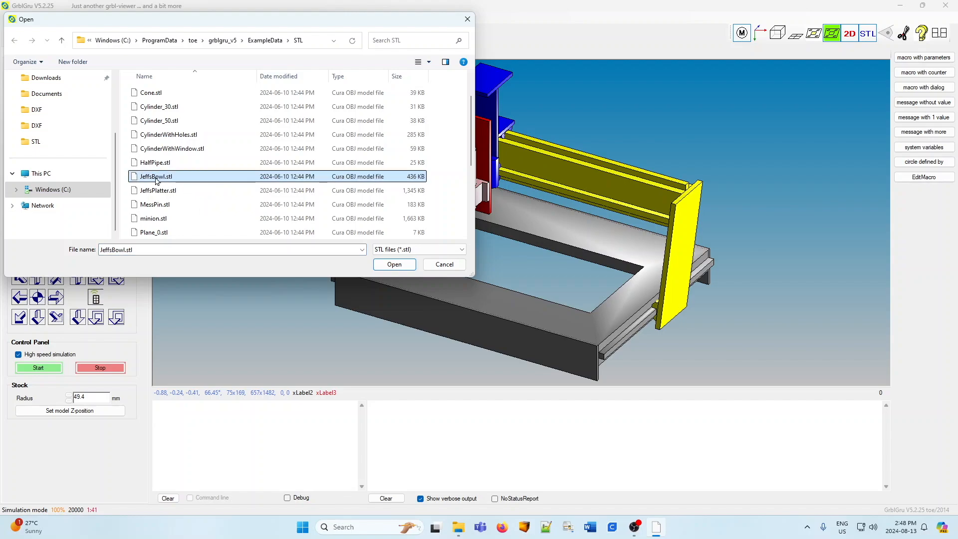
left_click(395, 265)
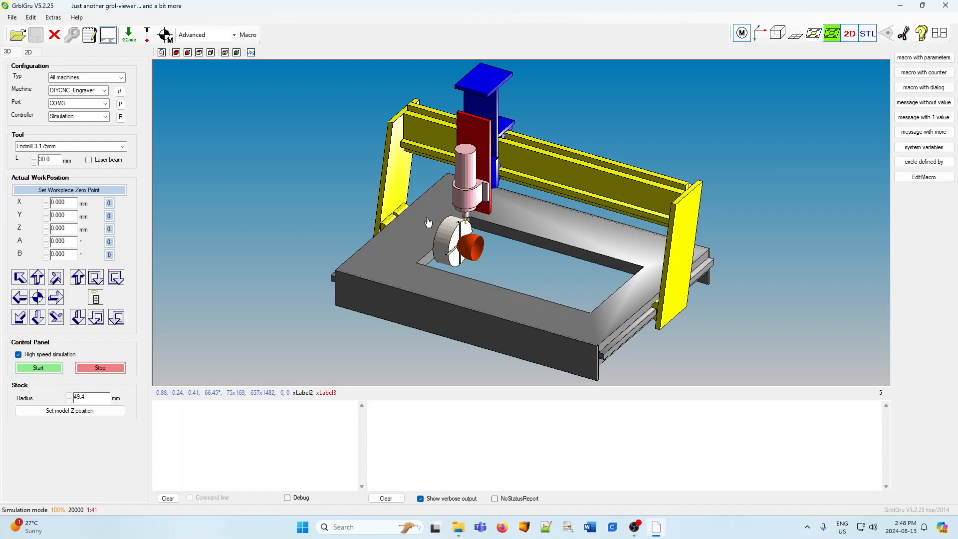
Examine how the bowl model sits against the rotary chuck, close up and from the front.
left_click_drag(426, 215, 514, 269)
left_click_drag(514, 276, 514, 277)
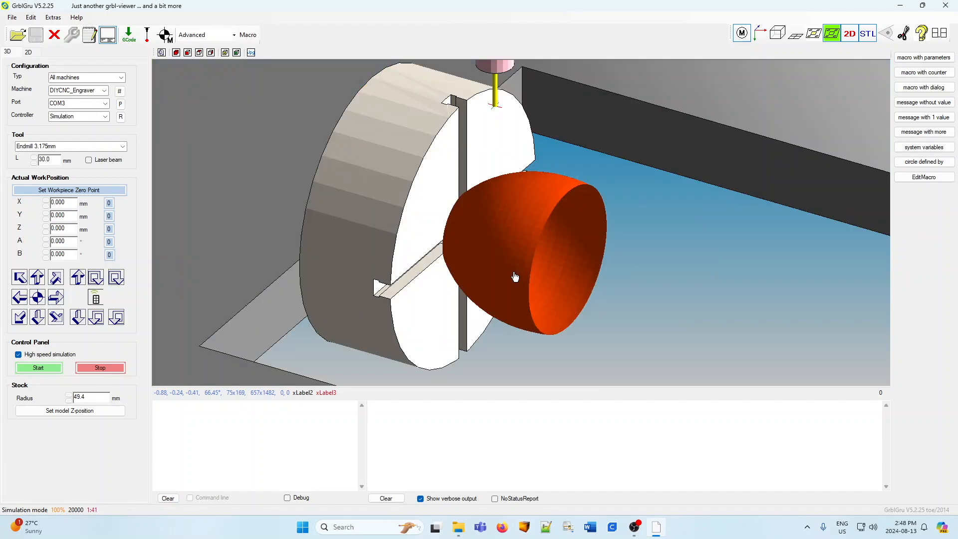
middle_click_drag(502, 279, 729, 276)
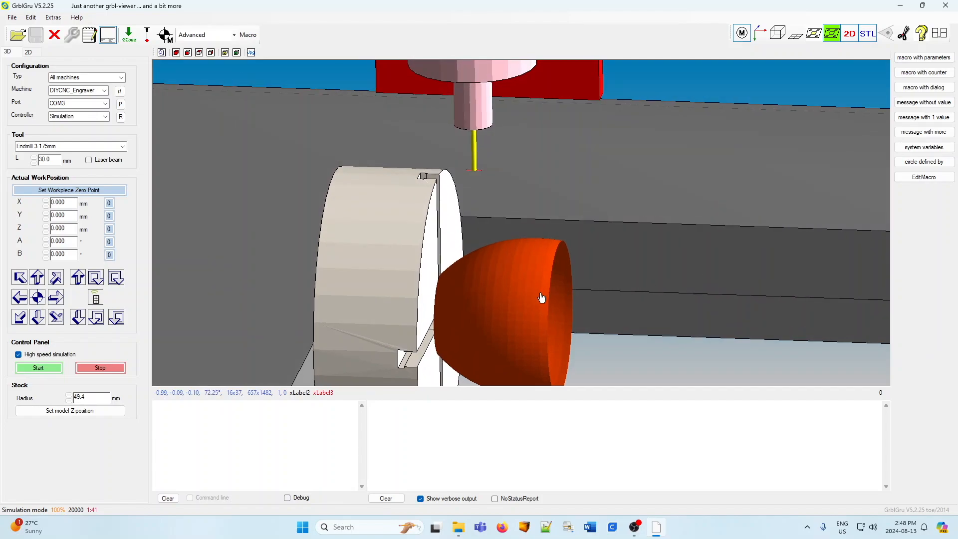
middle_click_drag(541, 294, 512, 240)
scroll(542, 248, "down", 1)
scroll(512, 243, "up", 1)
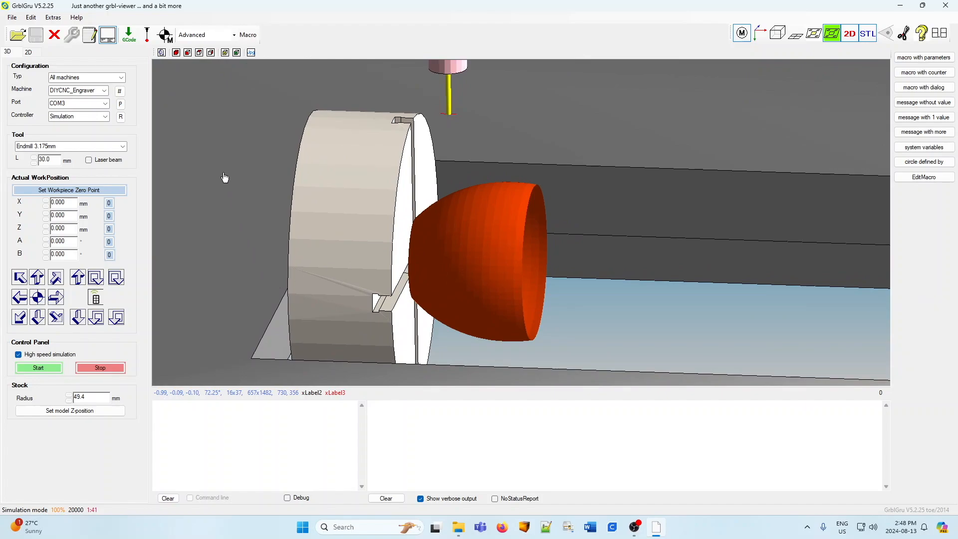
left_click(188, 52)
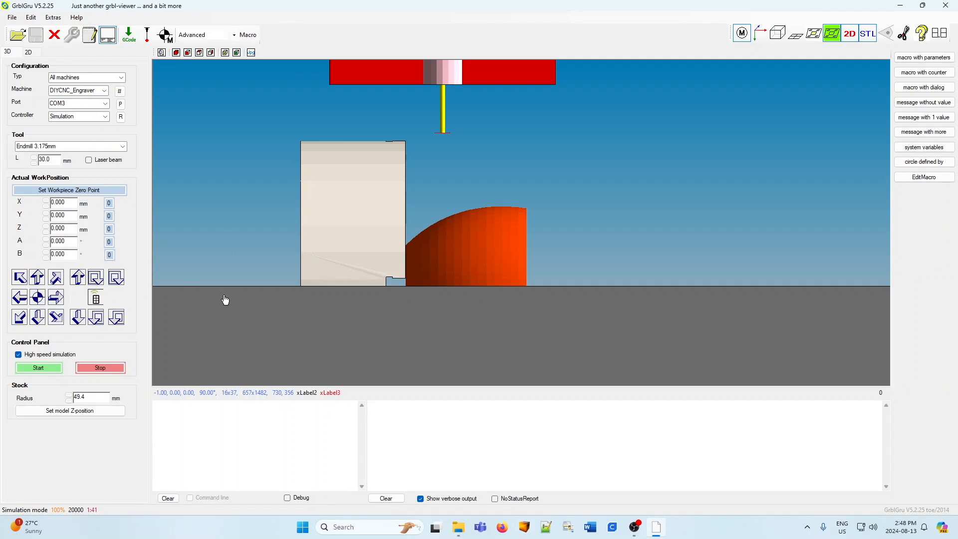
Jog the tool down to Z -46.667 mm and along X to 33.333 mm, over the widest part of the bowl.
left_click(79, 319)
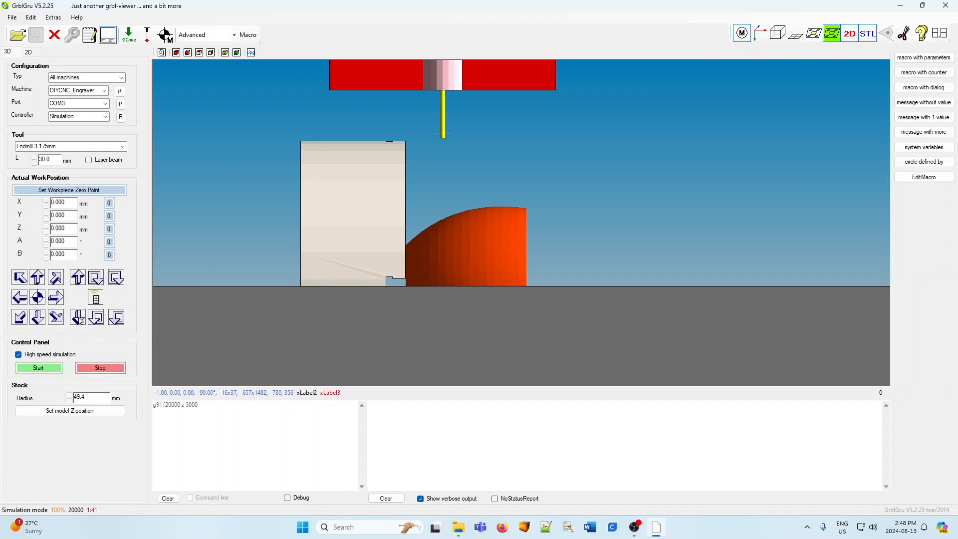
left_click(79, 319)
left_click(79, 319)
left_click(79, 319)
left_click(79, 319)
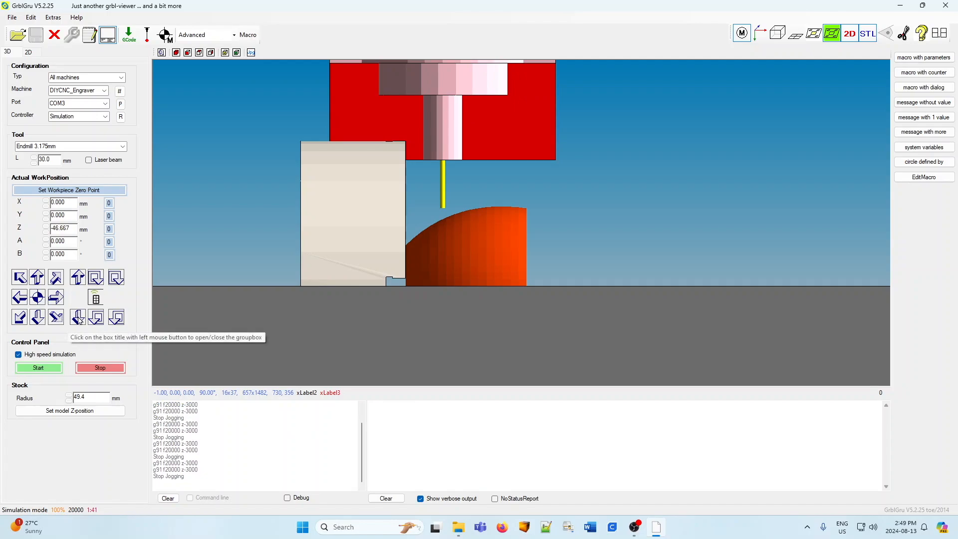
left_click(56, 297)
left_click(56, 297)
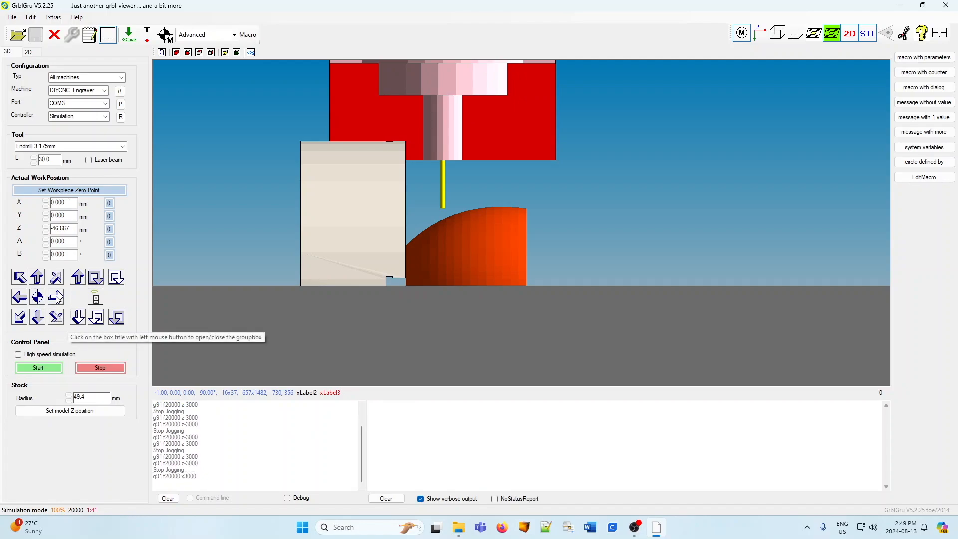
left_click(56, 297)
left_click(57, 297)
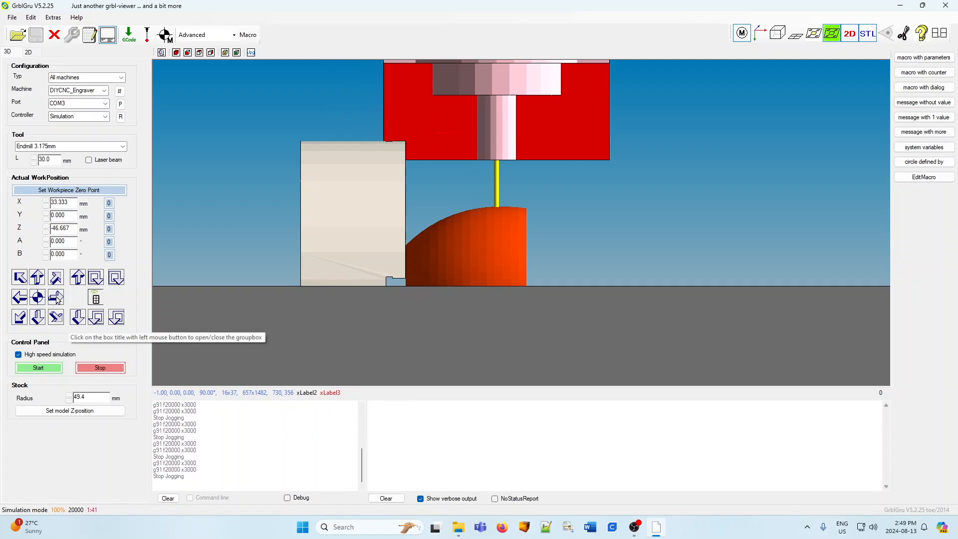
Adjust the tool height to Z -45.667 mm above the bowl, zero Z there and set the model Z-position.
left_click(46, 227)
left_click(46, 226)
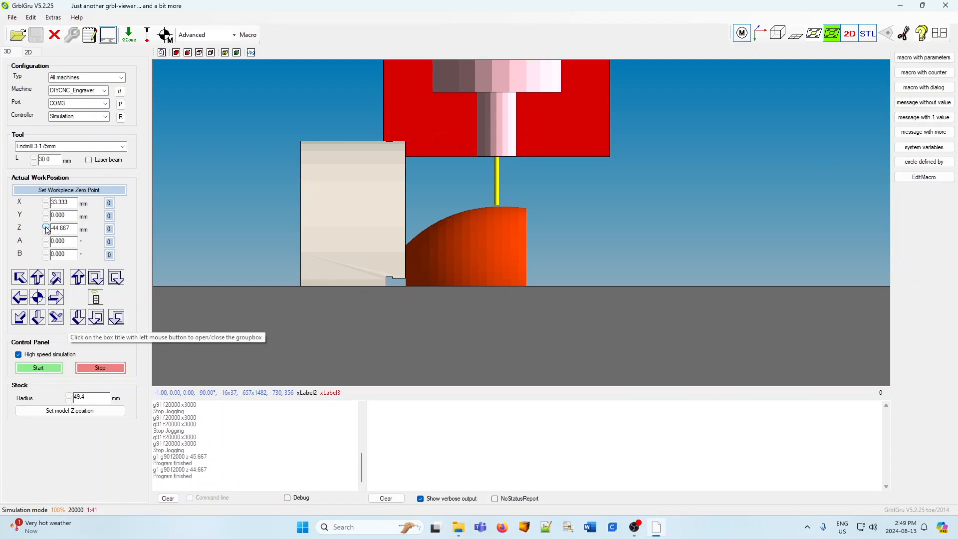
left_click(46, 233)
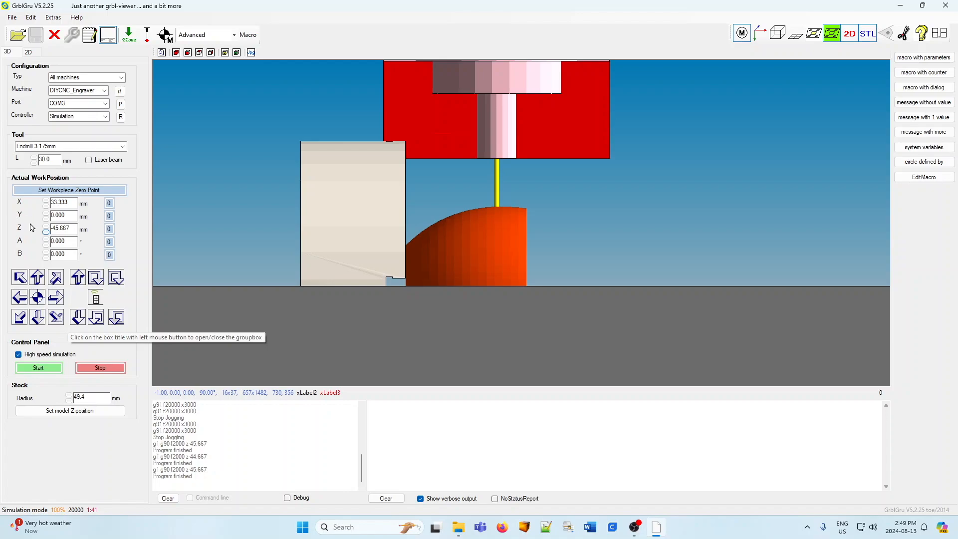
left_click(65, 412)
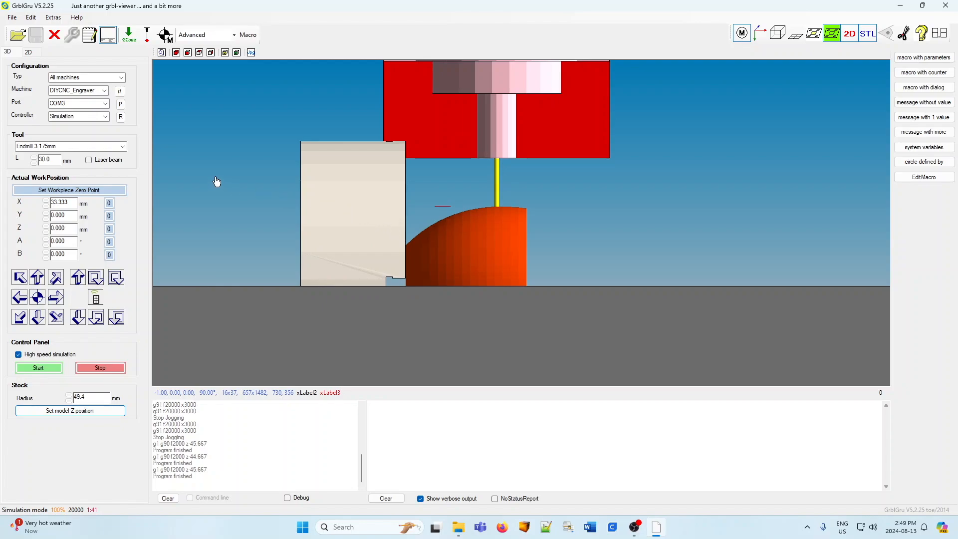
Import Bat_1.dxf from the DXF example folder alongside the bowl.
left_click(12, 18)
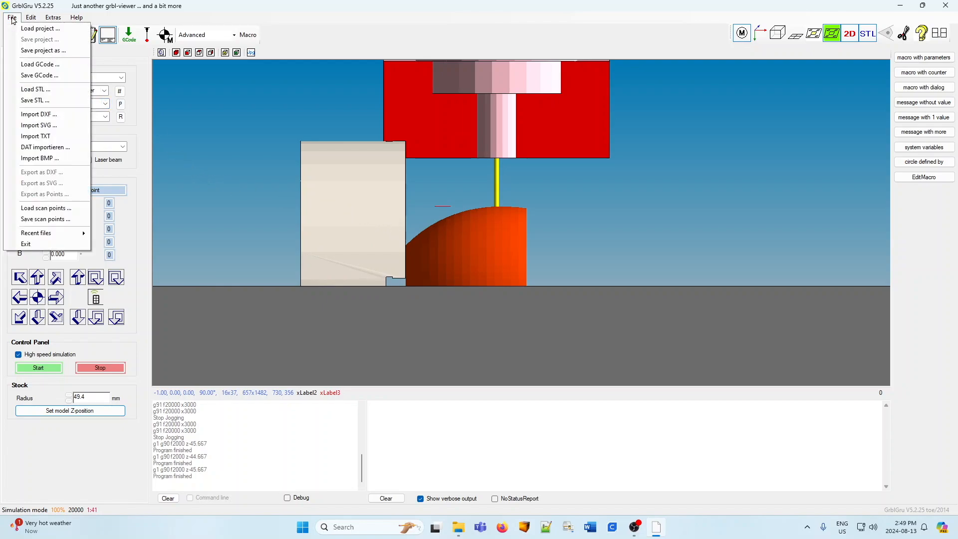
left_click(39, 114)
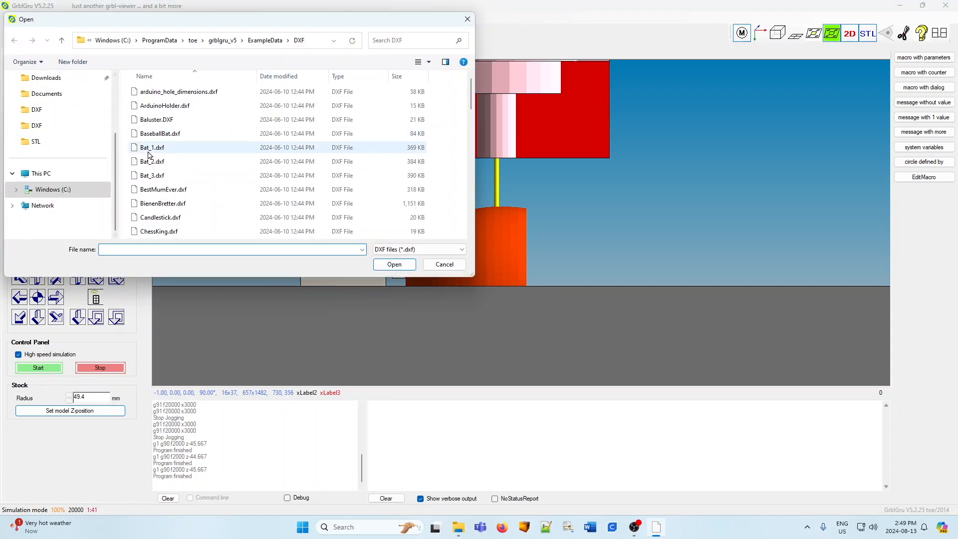
left_click(152, 148)
left_click(392, 264)
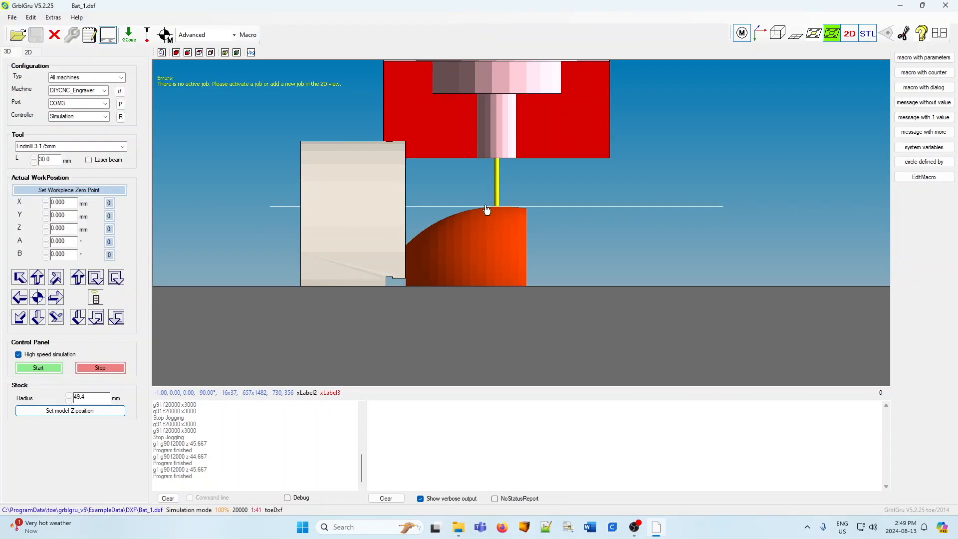
View the bat outline over the bowl from above with the machine model hidden.
left_click(199, 52)
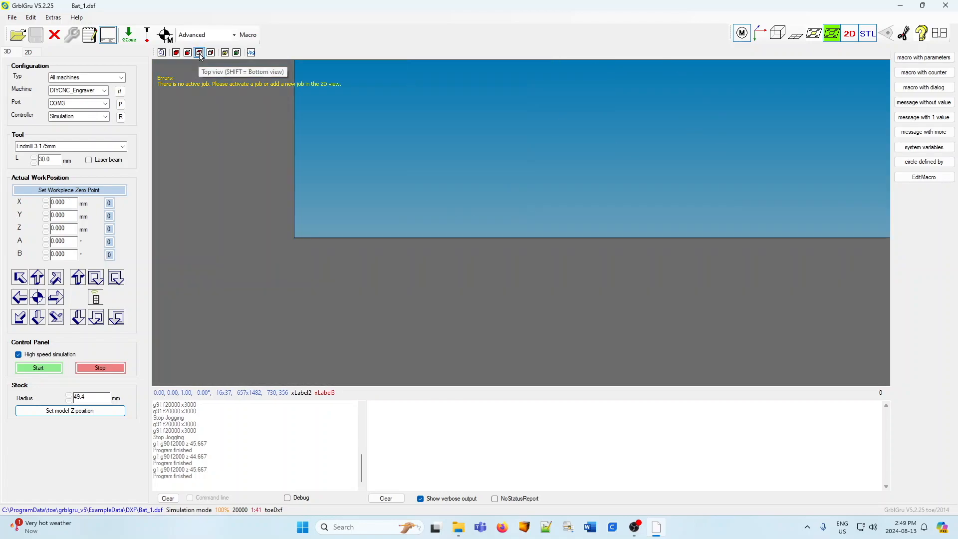
left_click(162, 53)
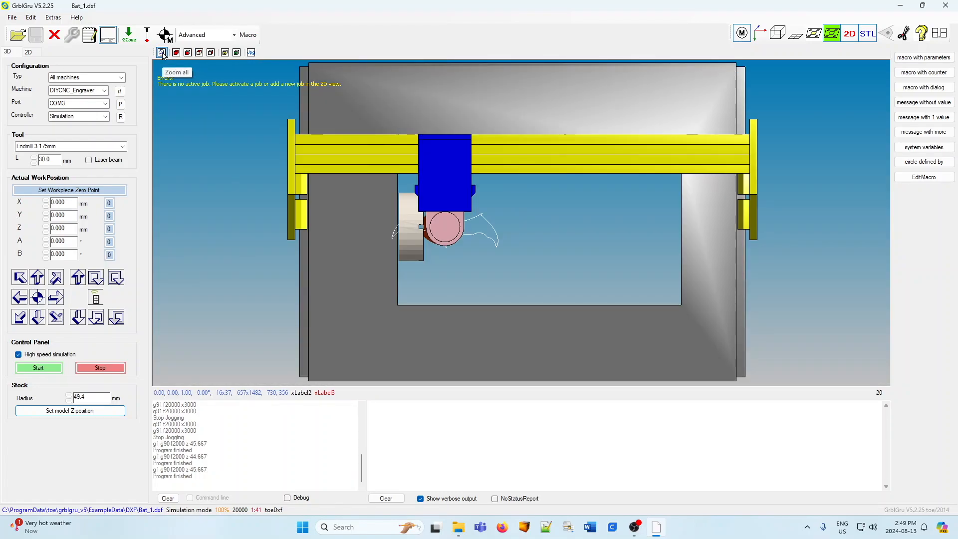
left_click(742, 33)
scroll(447, 238, "up", 6)
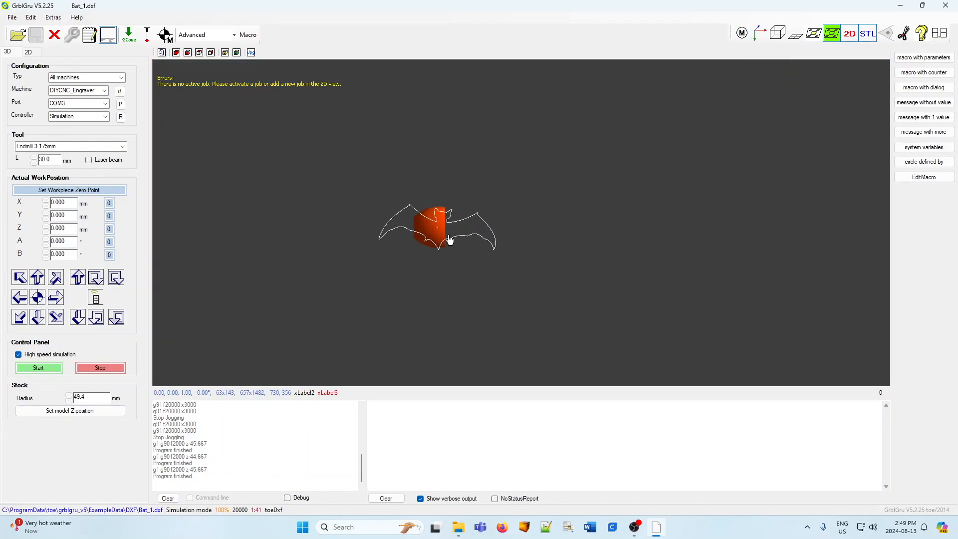
In the 2D graphical editor, move the bat outline closer to the bowl and rotate it about 90° clockwise.
scroll(411, 241, "up", 2)
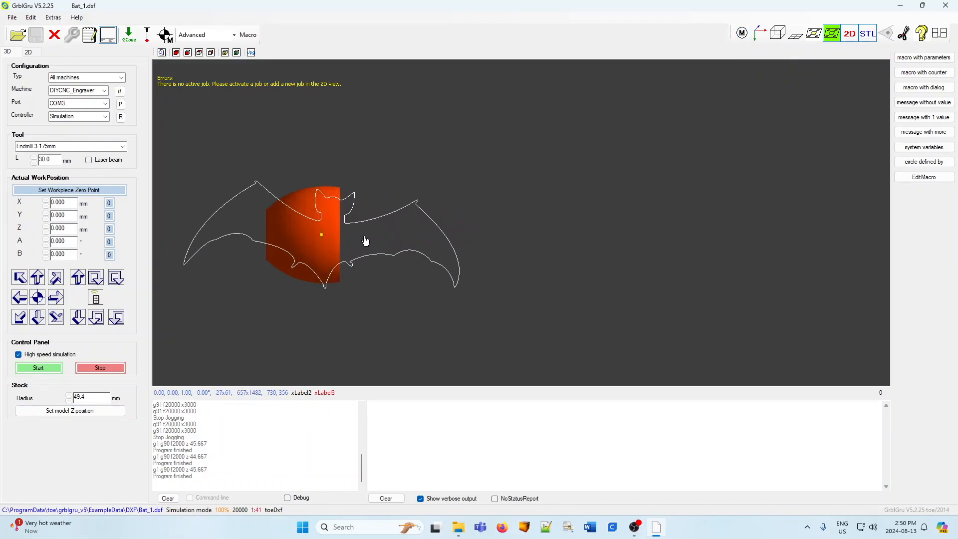
left_click(28, 52)
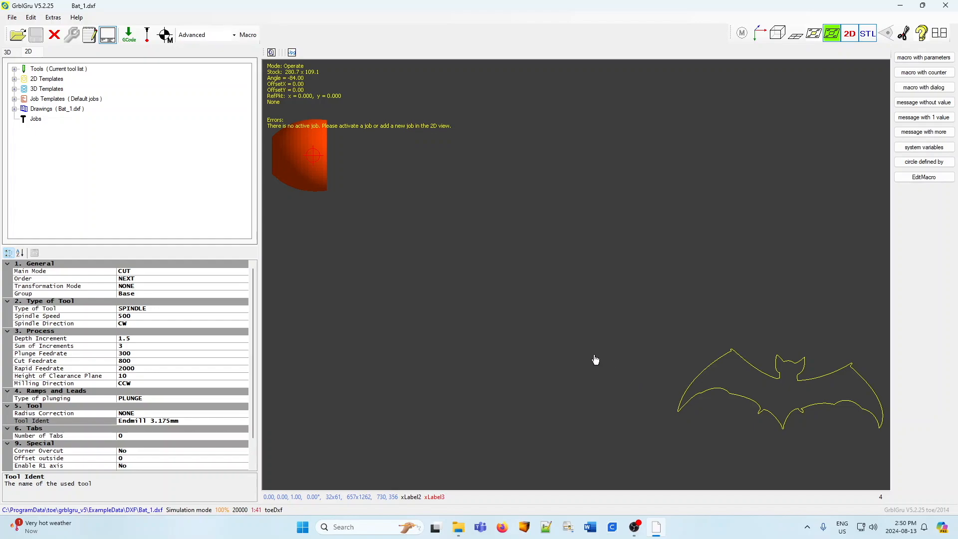
right_click(558, 341)
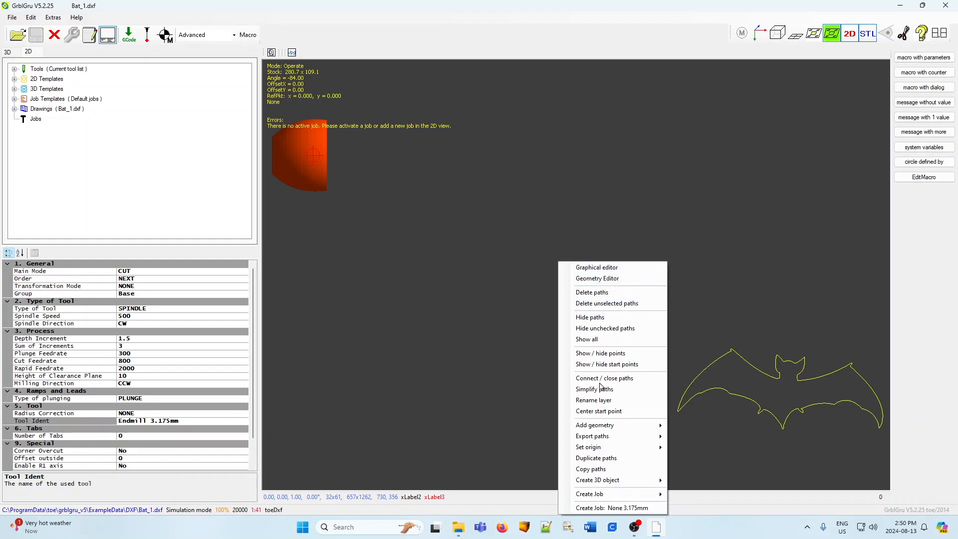
left_click(599, 267)
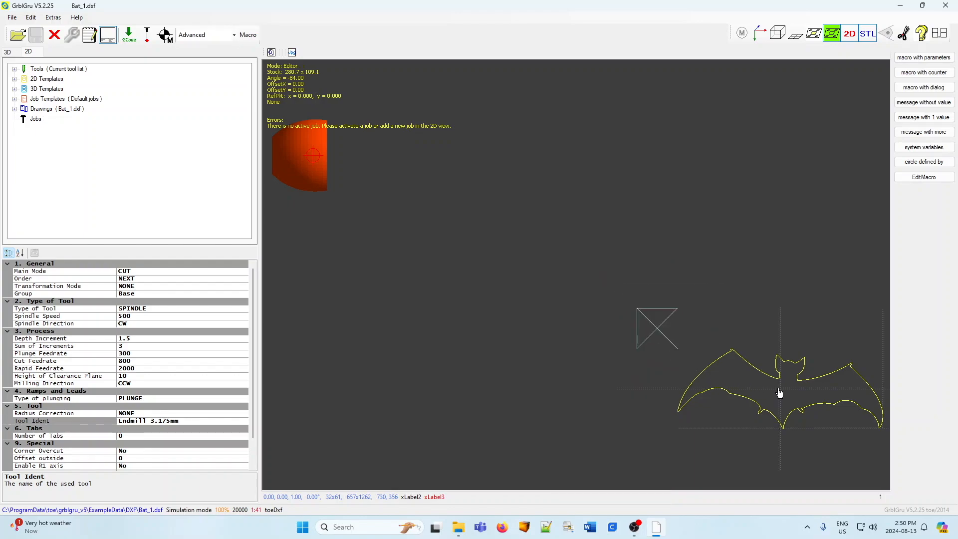
left_click_drag(781, 393, 499, 301)
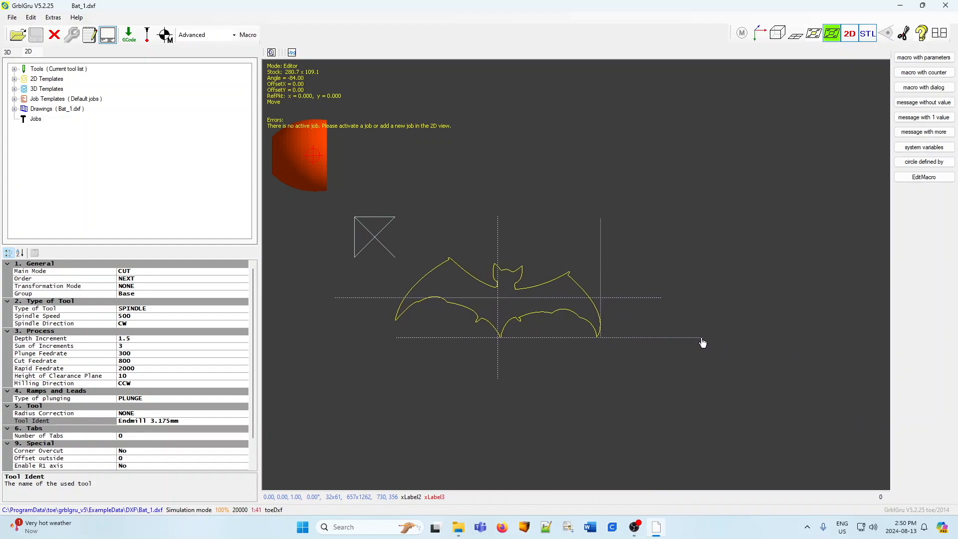
mouse_move(701, 341)
left_mouse_down()
mouse_move(622, 397)
mouse_move(492, 392)
left_mouse_up()
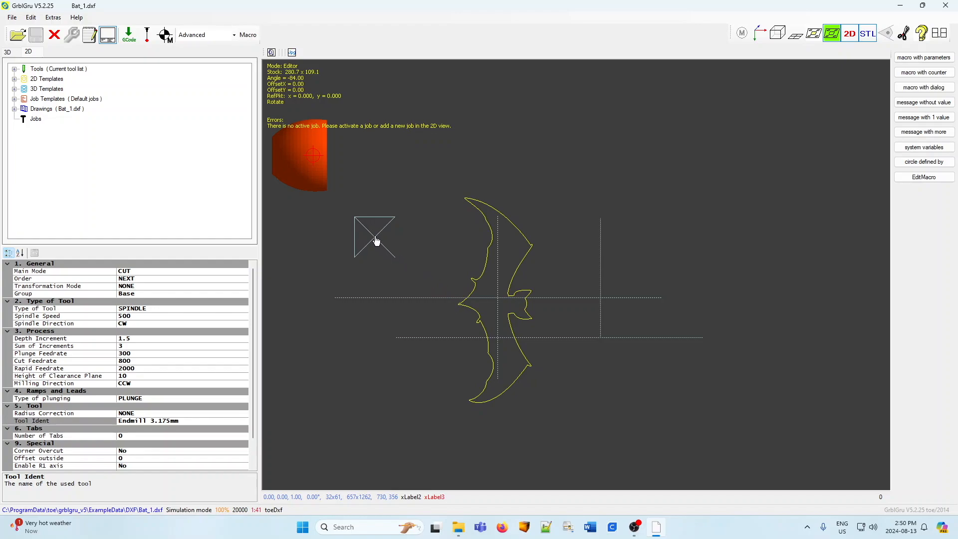
Scale the bat outline down to about 40.8 x 112.8 and move it onto the bowl.
left_click_drag(376, 241, 443, 286)
left_click_drag(497, 305, 300, 158)
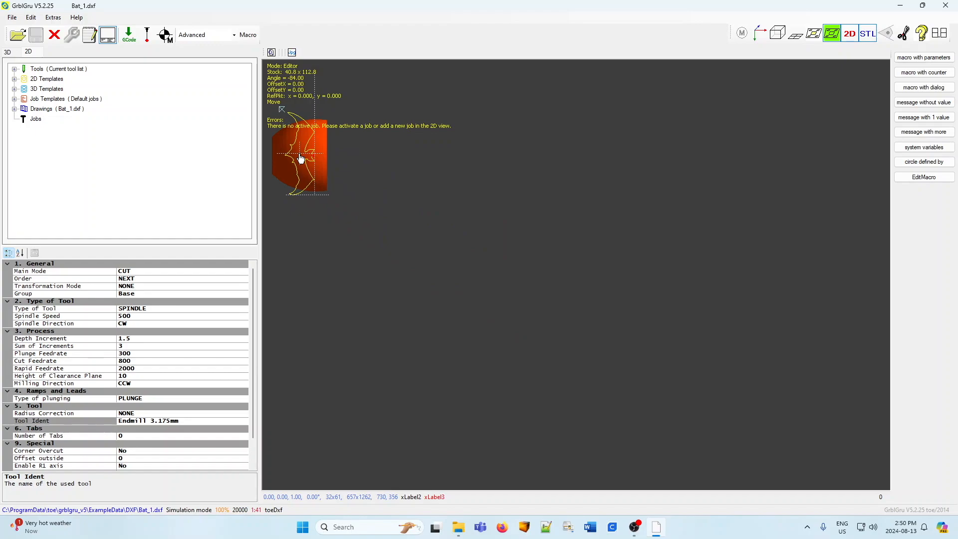
right_click(446, 295)
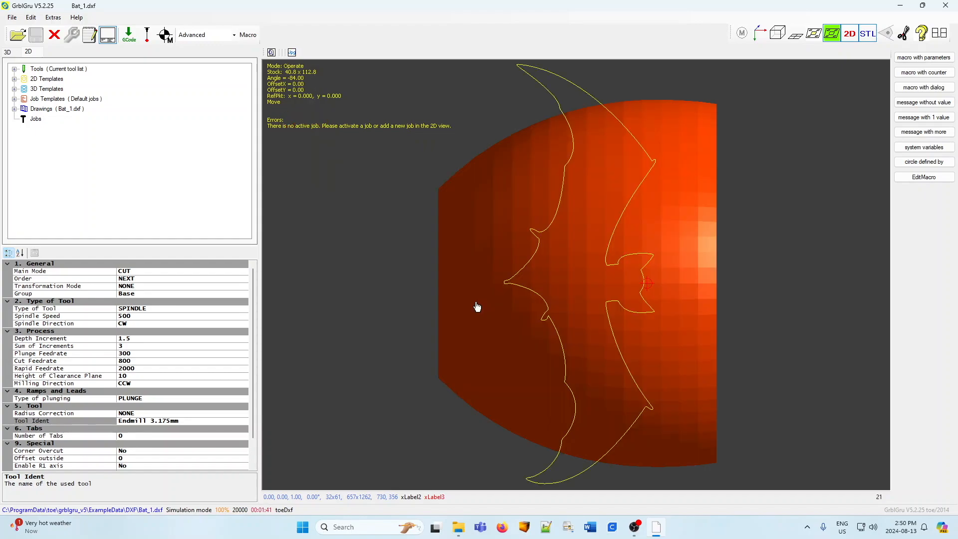
Shift the bat outline slightly toward the bowl's wide rim in the graphical editor.
right_click(376, 306)
left_click(401, 274)
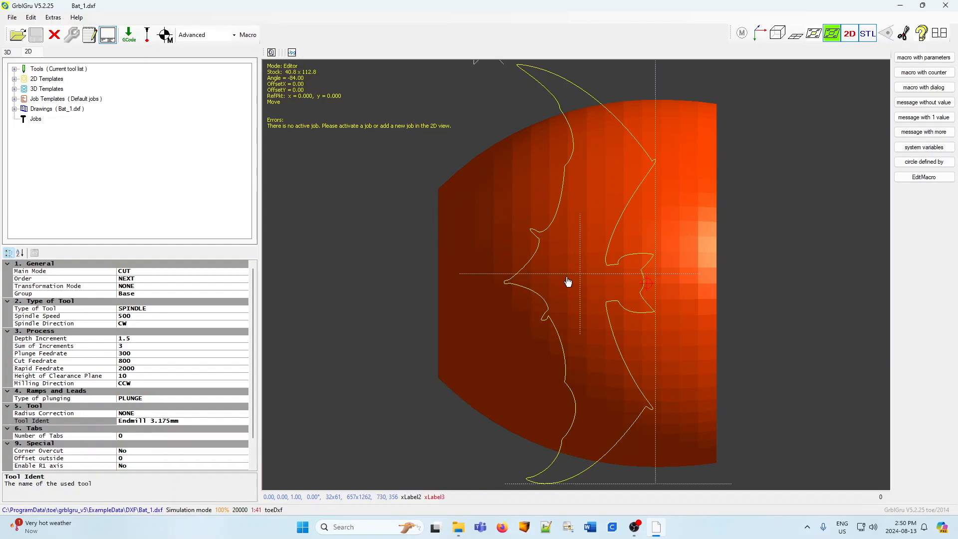
left_click_drag(579, 278, 610, 278)
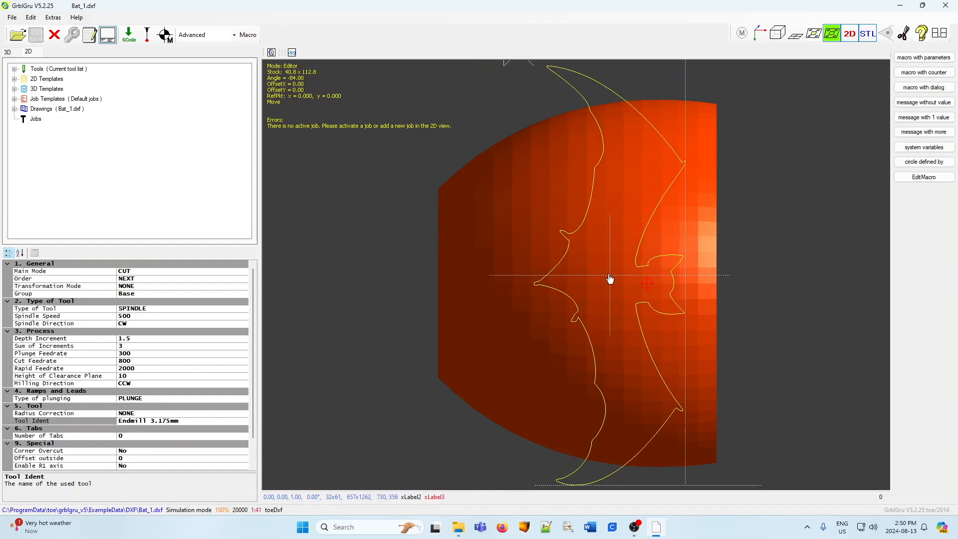
right_click(339, 315)
left_click(394, 303)
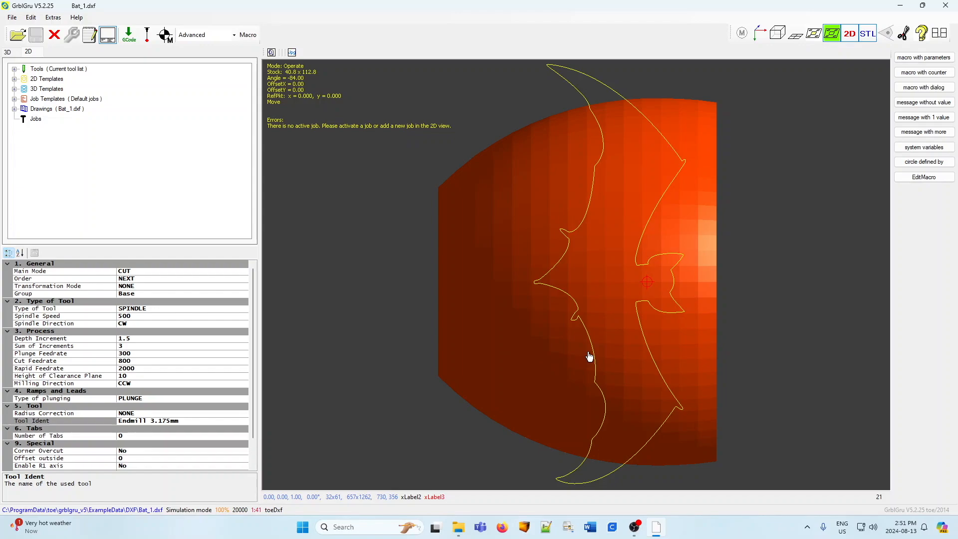
Create a Cut job for the bat outline from the None 3.175mm template.
right_click(350, 276)
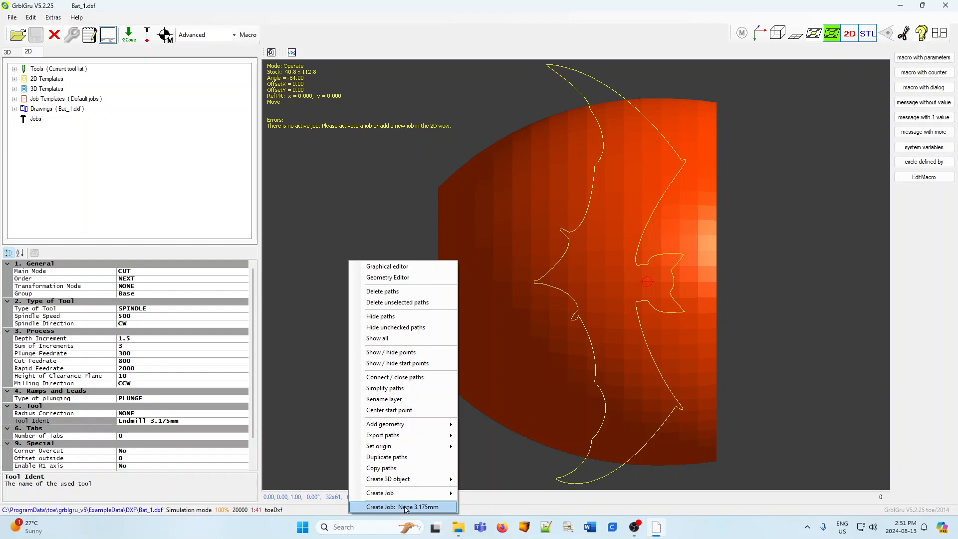
mouse_move(395, 493)
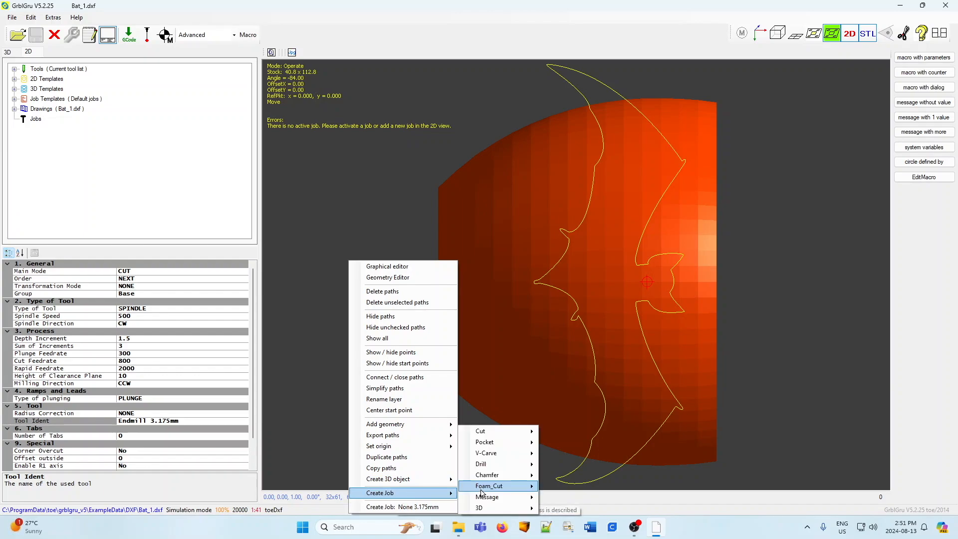
mouse_move(483, 435)
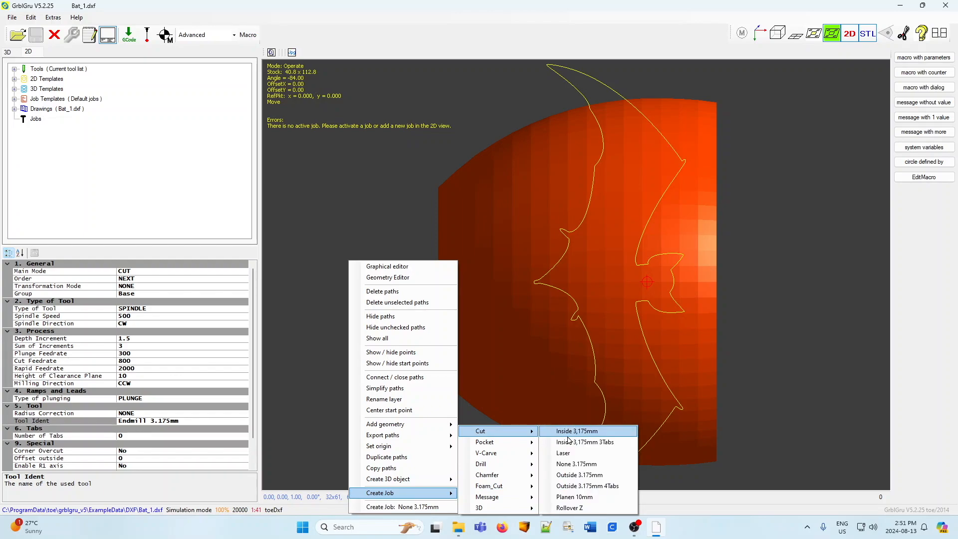
left_click(572, 463)
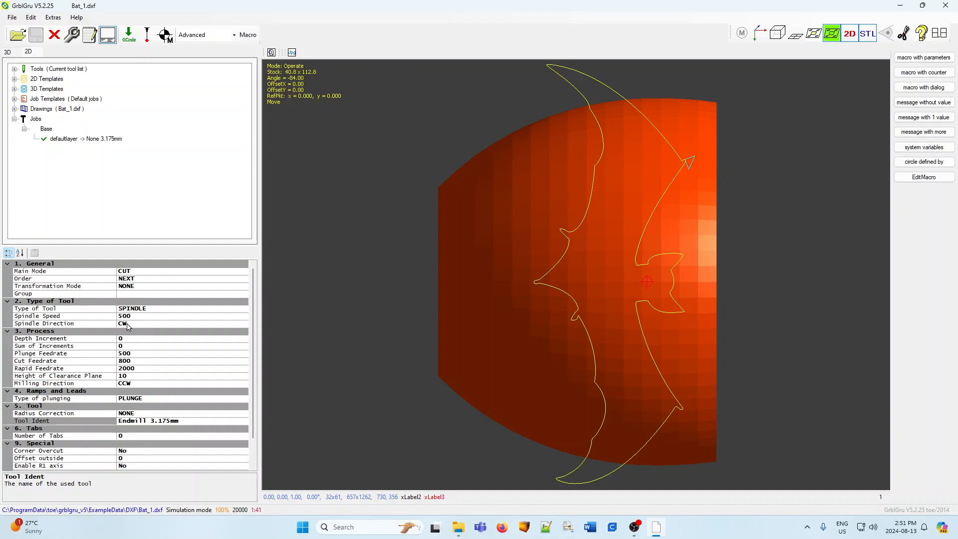
Set the cut job's depth increment and sum of increments to 0.1.
left_click(125, 346)
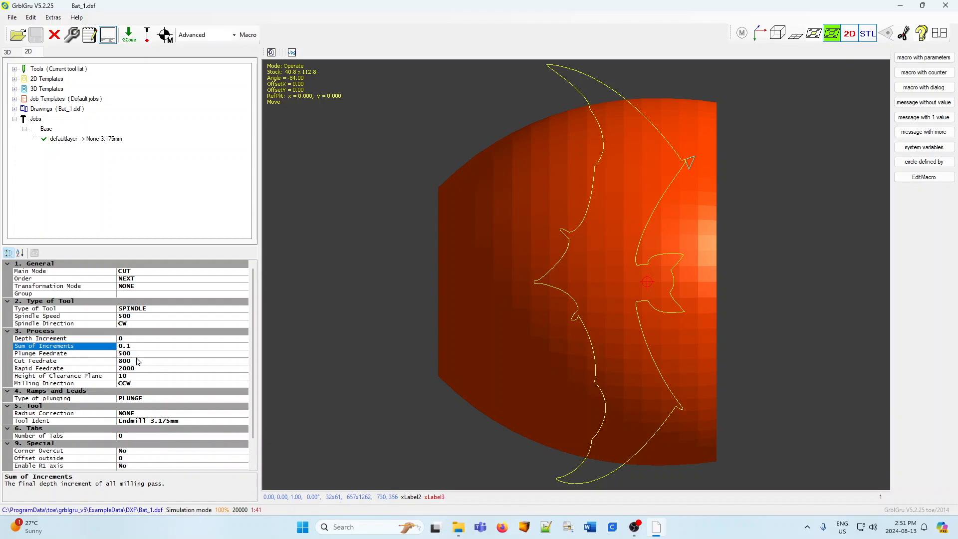
left_click(138, 361)
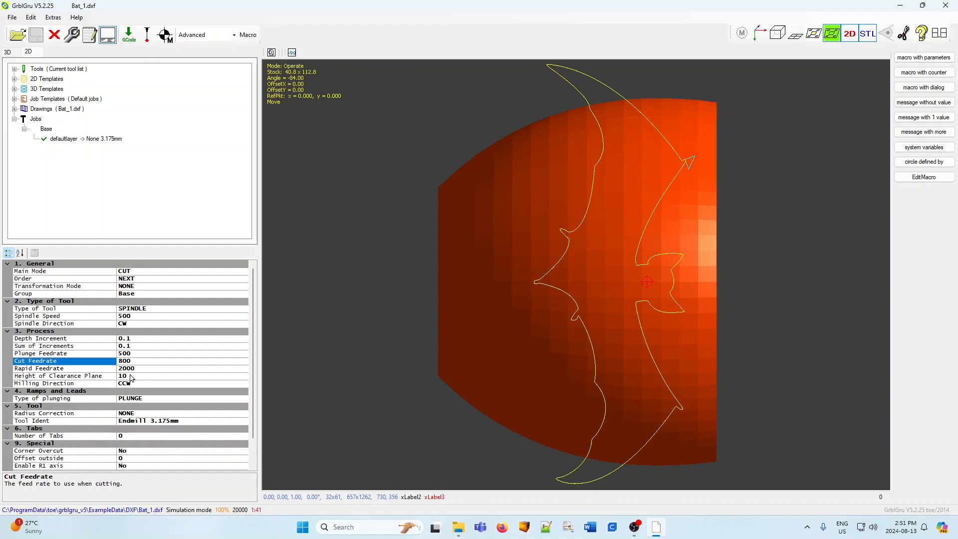
scroll(152, 363, "down", 1)
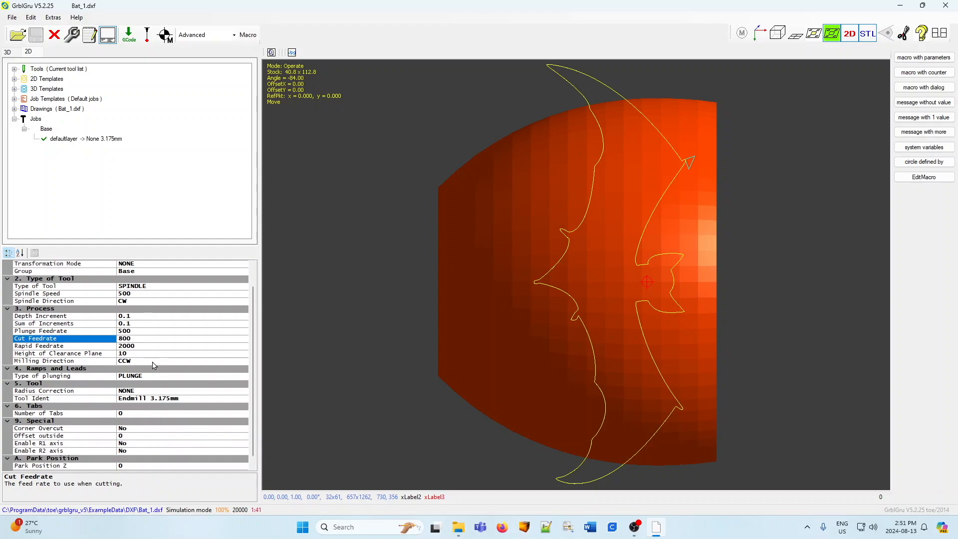
Browse the tools available for the cut job and keep Endmill 3.175mm.
left_click(141, 399)
left_click(244, 399)
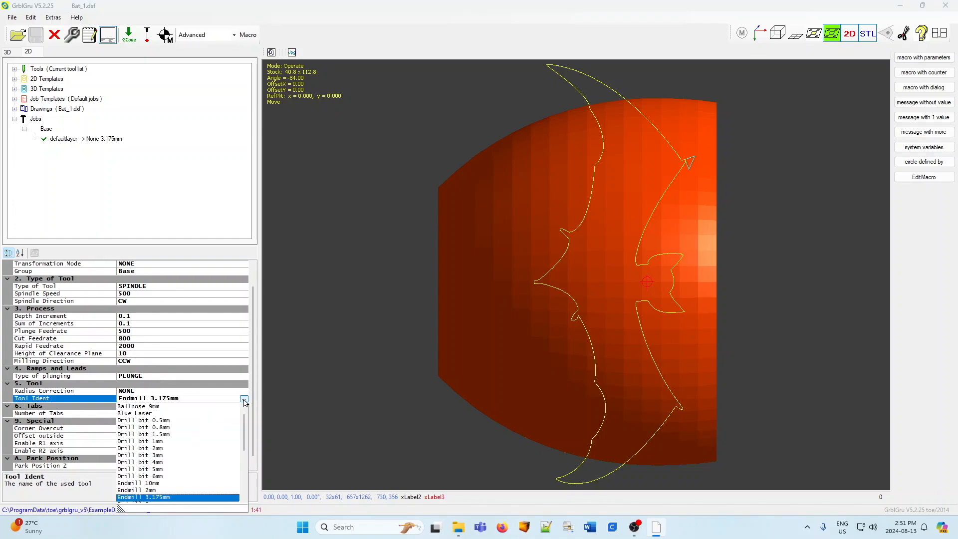
scroll(171, 428, "down", 5)
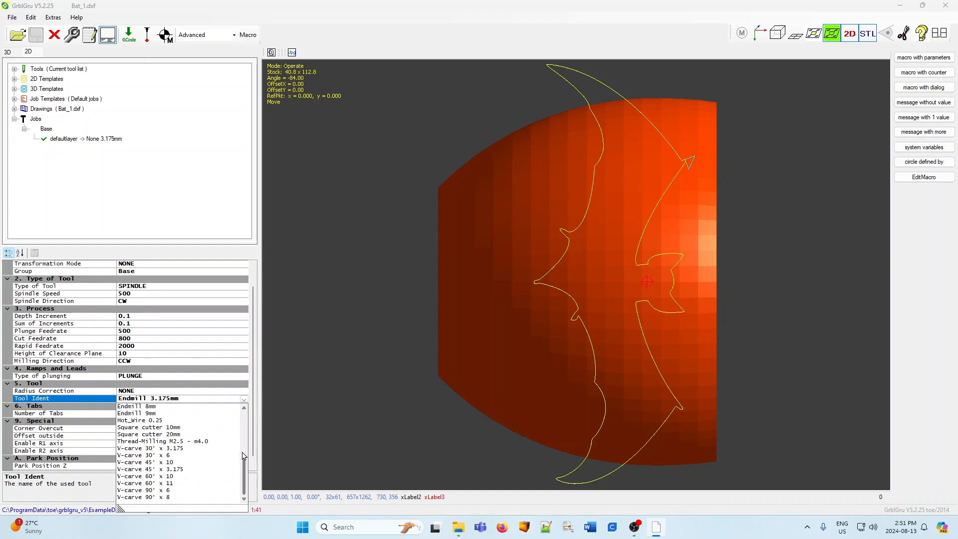
left_click_drag(246, 466, 247, 415)
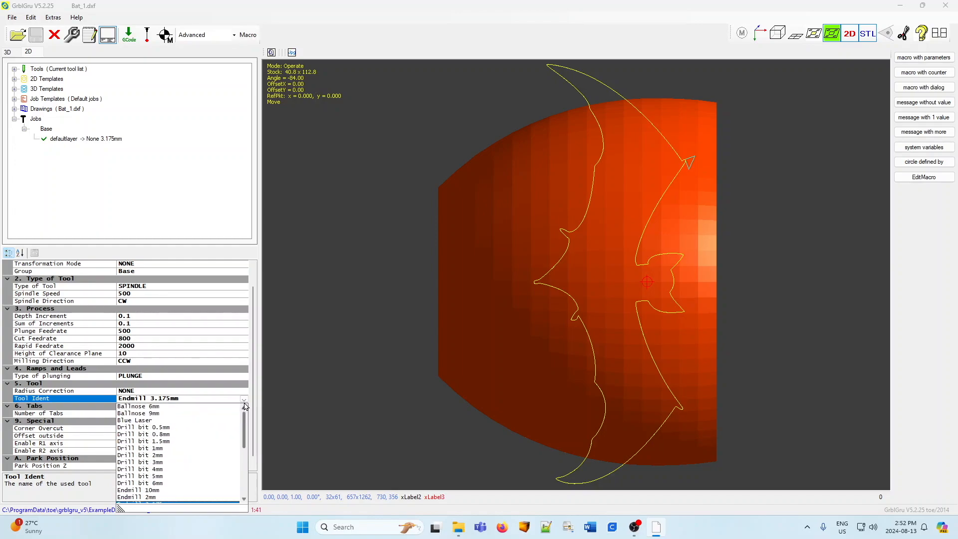
left_click(245, 400)
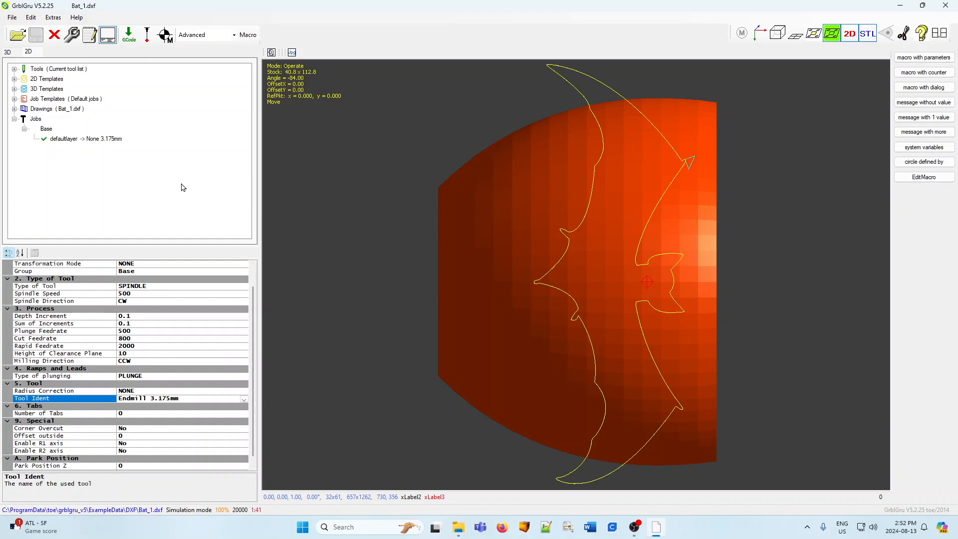
Show the machine model in the 3D front view close up on the bowl and start simulating the cut job.
left_click(88, 139)
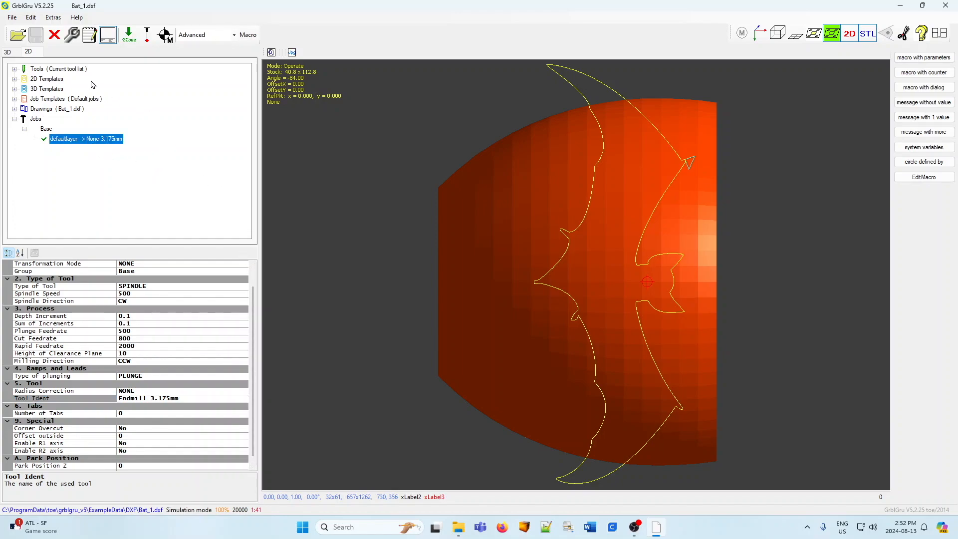
left_click(7, 53)
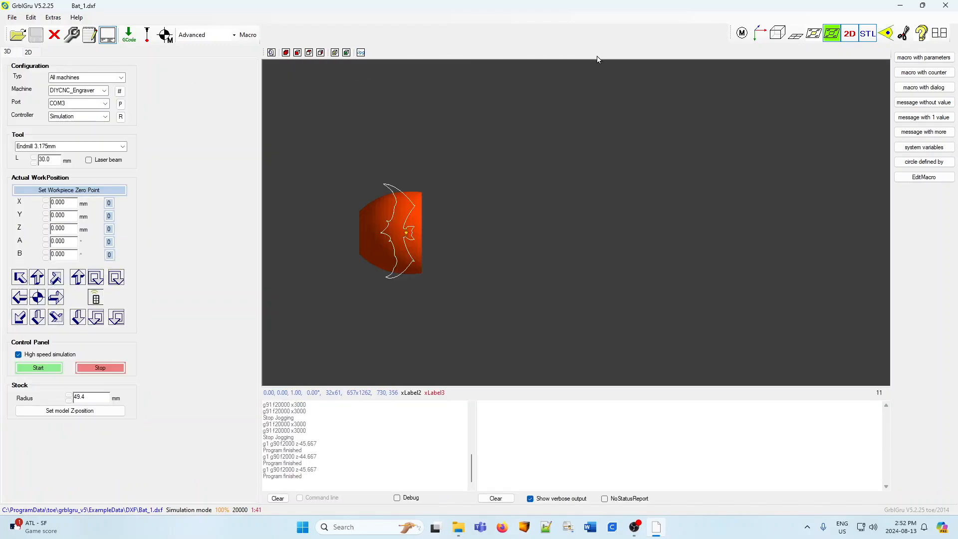
left_click(741, 33)
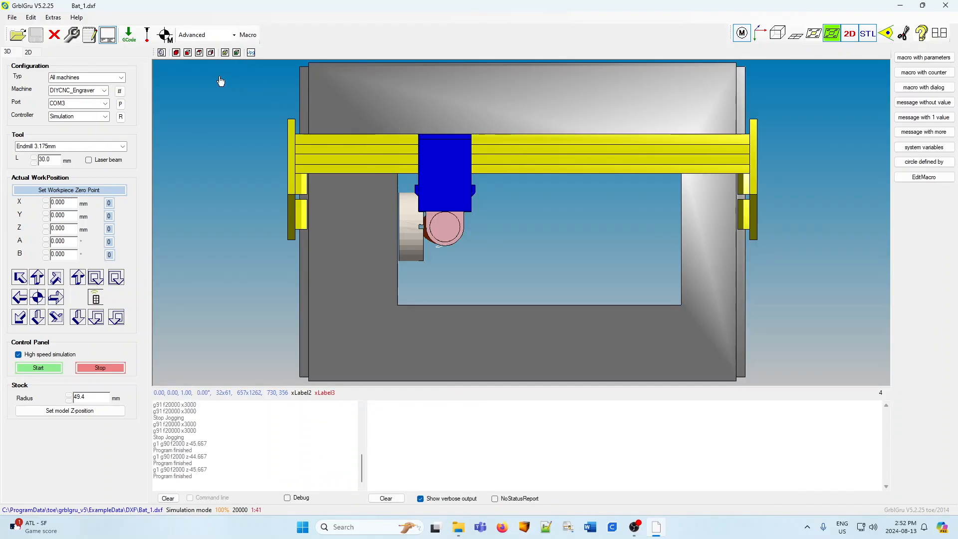
left_click(188, 53)
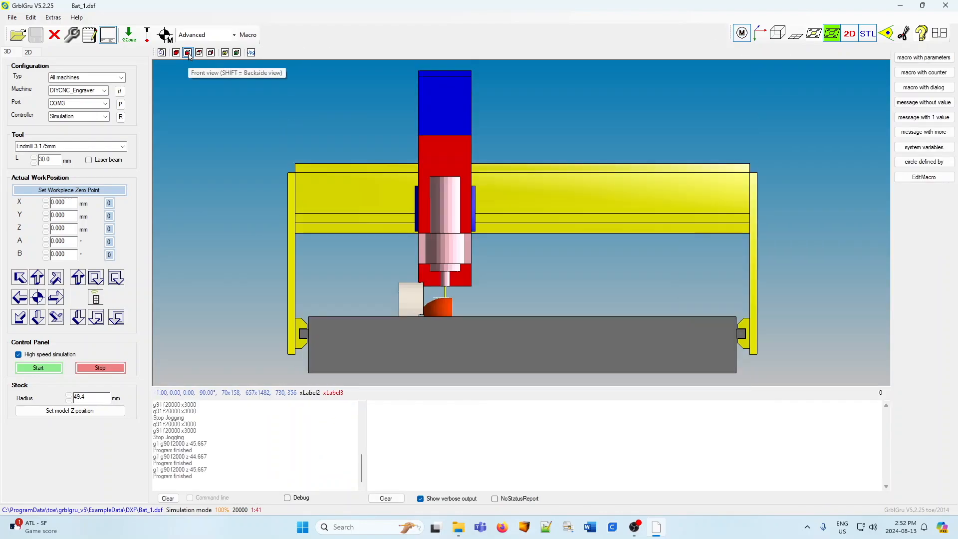
left_click_drag(389, 273, 498, 332)
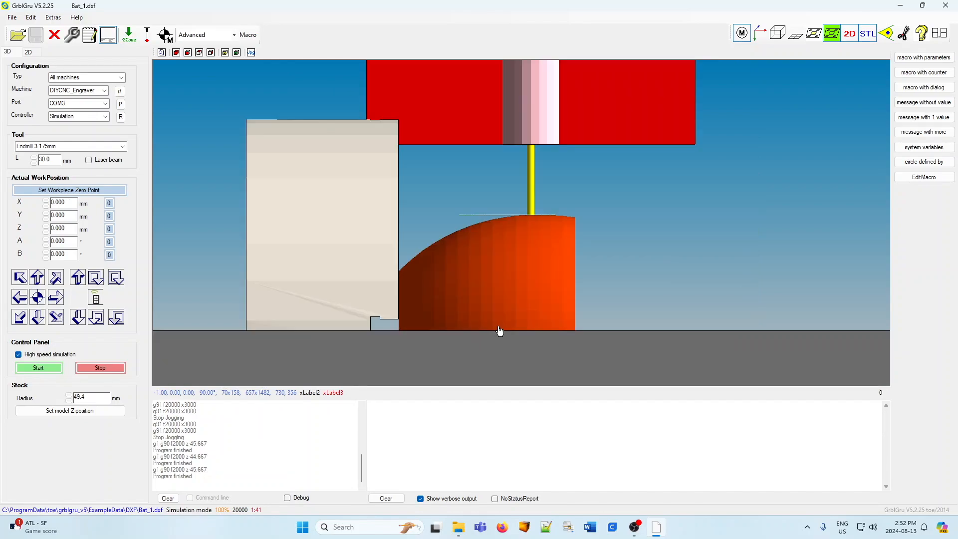
left_click(39, 368)
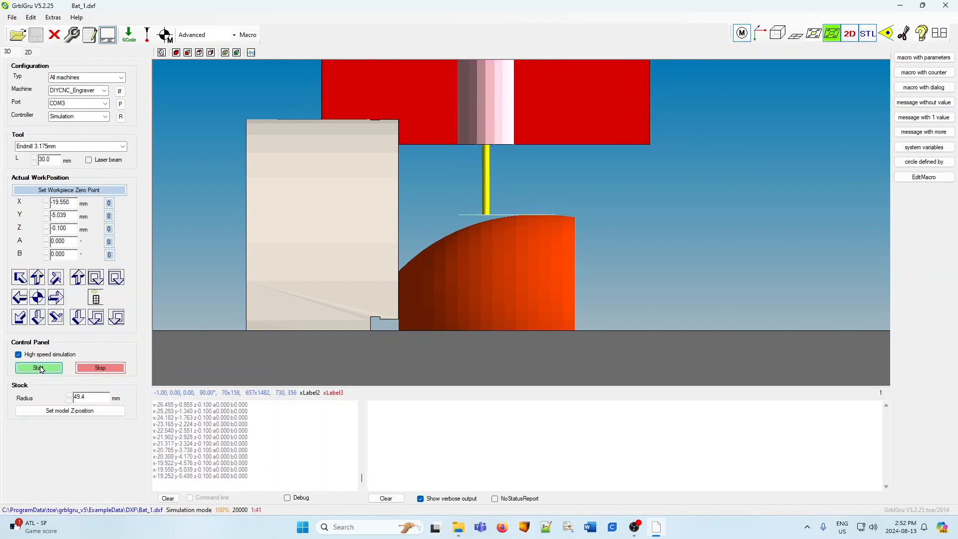
Watch the simulated cut from the side, close up on the tool and the bowl.
left_click(211, 52)
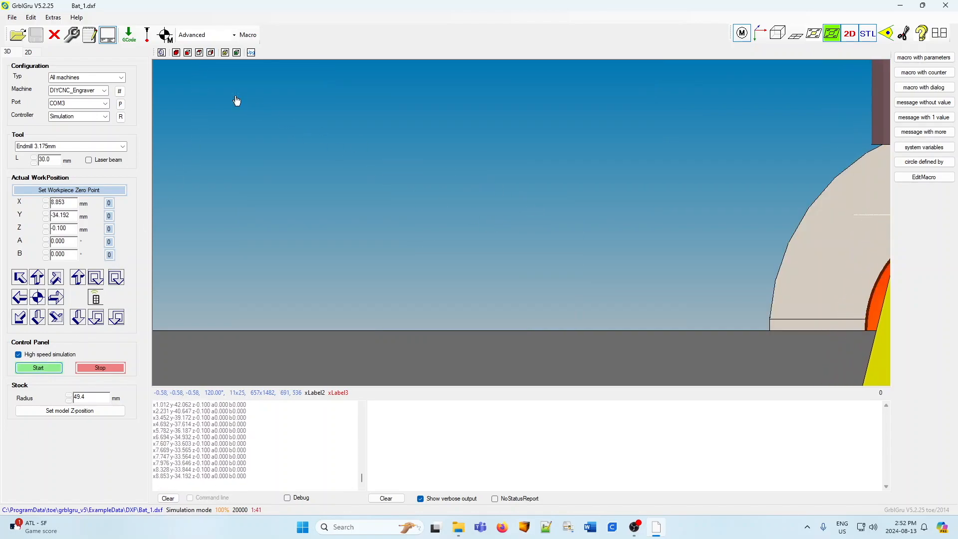
left_click(161, 52)
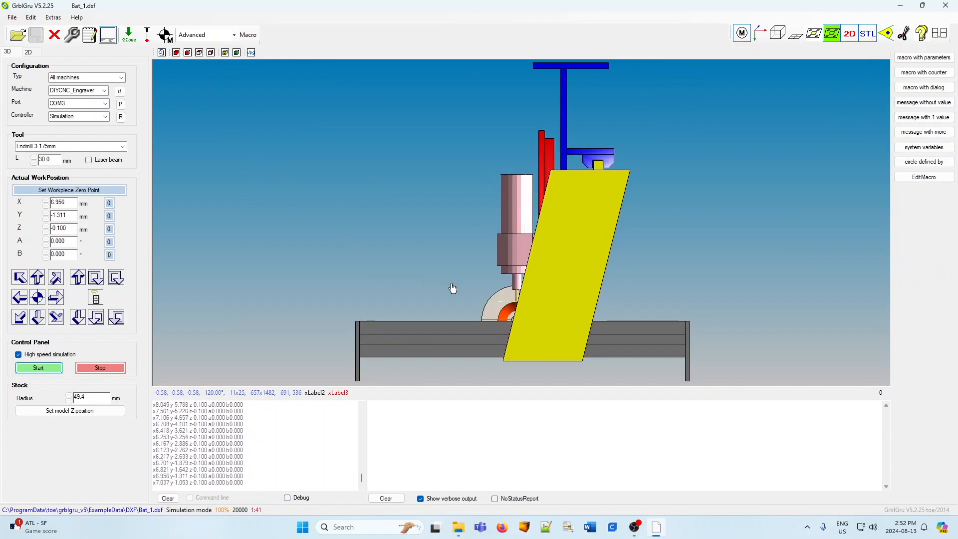
scroll(488, 312, "down", 1)
left_click_drag(474, 274, 526, 319)
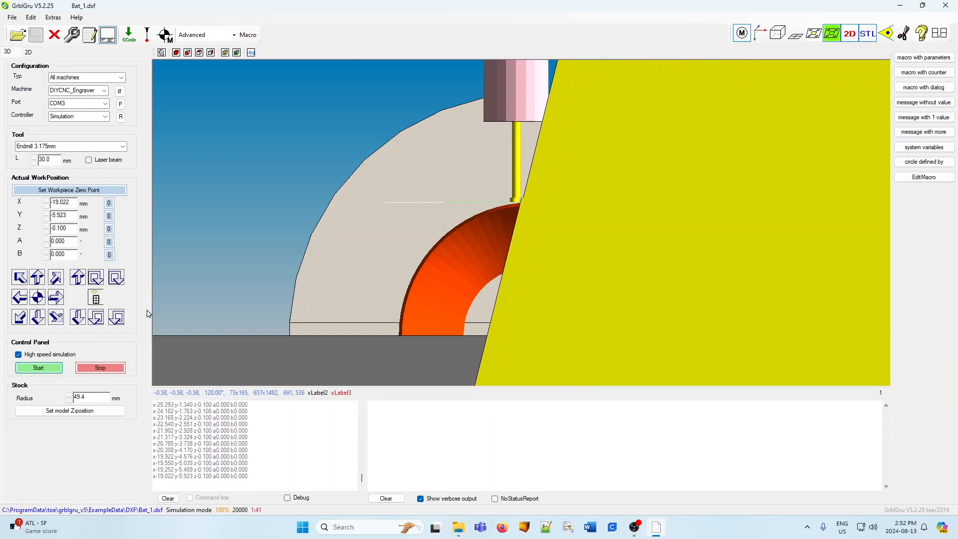
Abort the running simulation and return the tool to the workpiece zero point at the 10 mm clearance height.
left_click(99, 367)
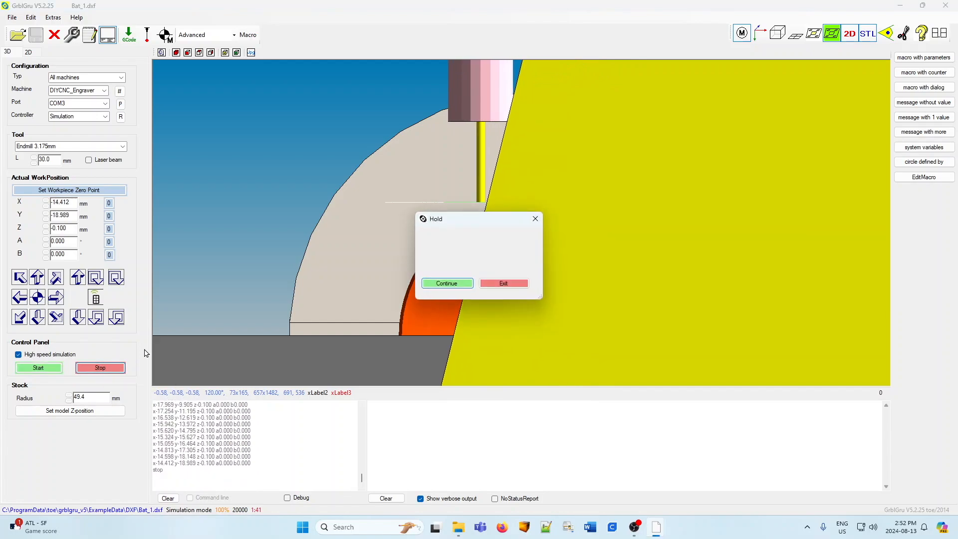
left_click(503, 284)
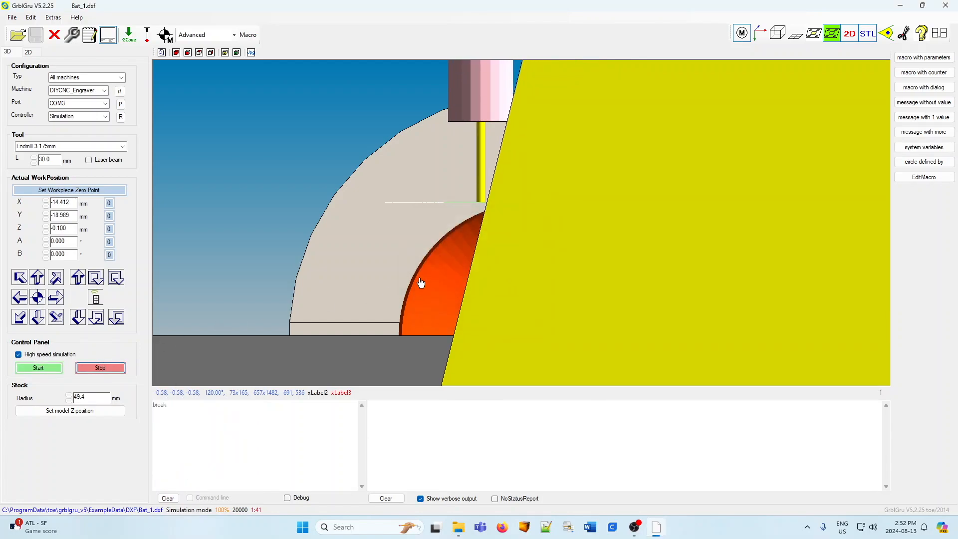
left_click(38, 297)
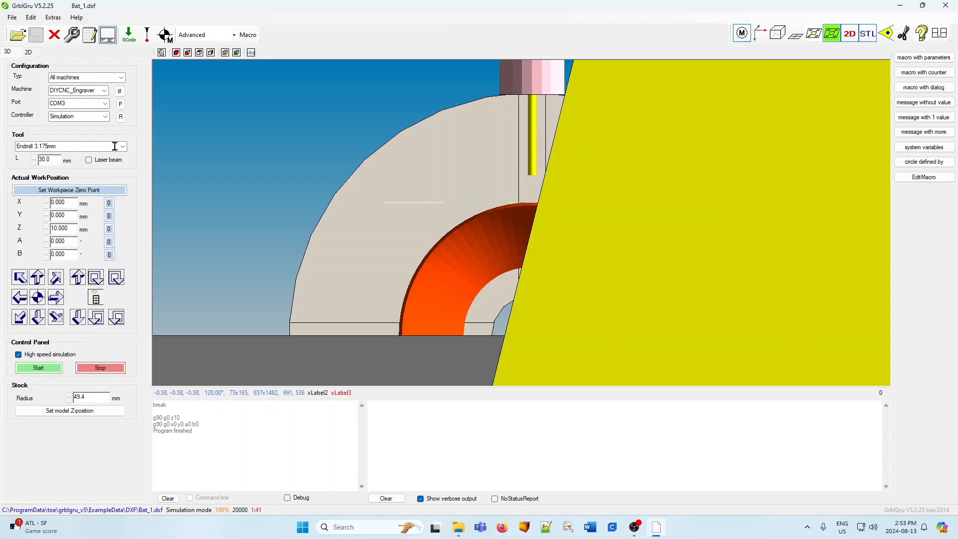
left_click(188, 54)
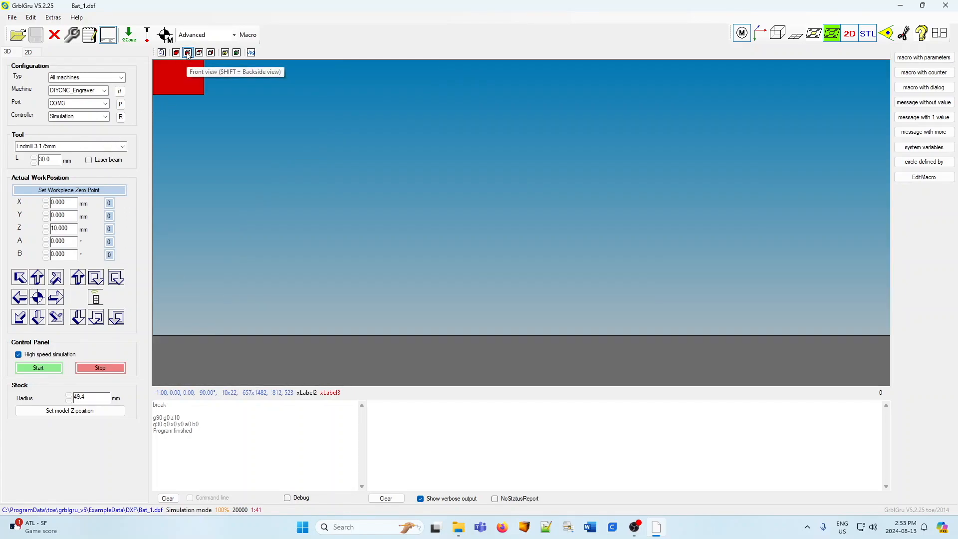
Set the bat cut job's Transformation Mode to PROJECTION.
left_click(161, 53)
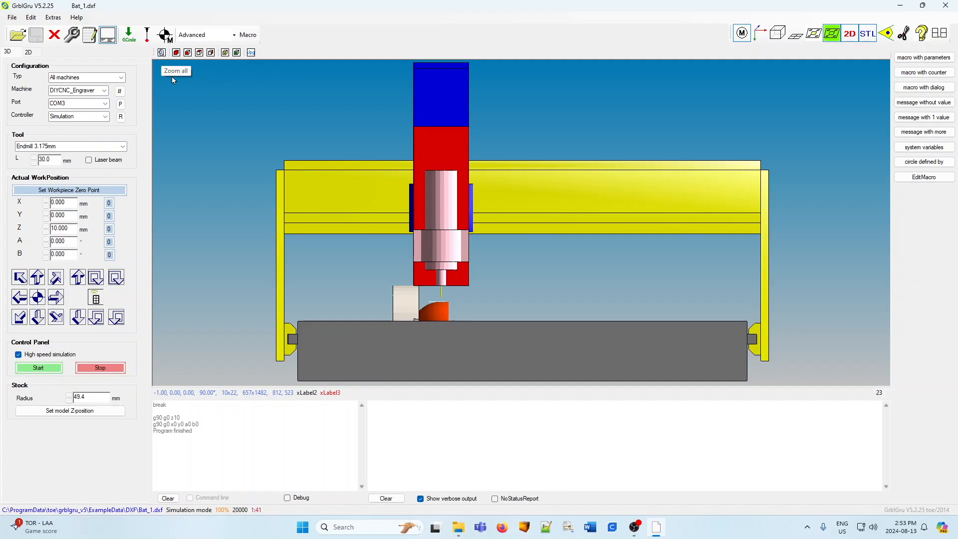
left_click_drag(383, 274, 481, 340)
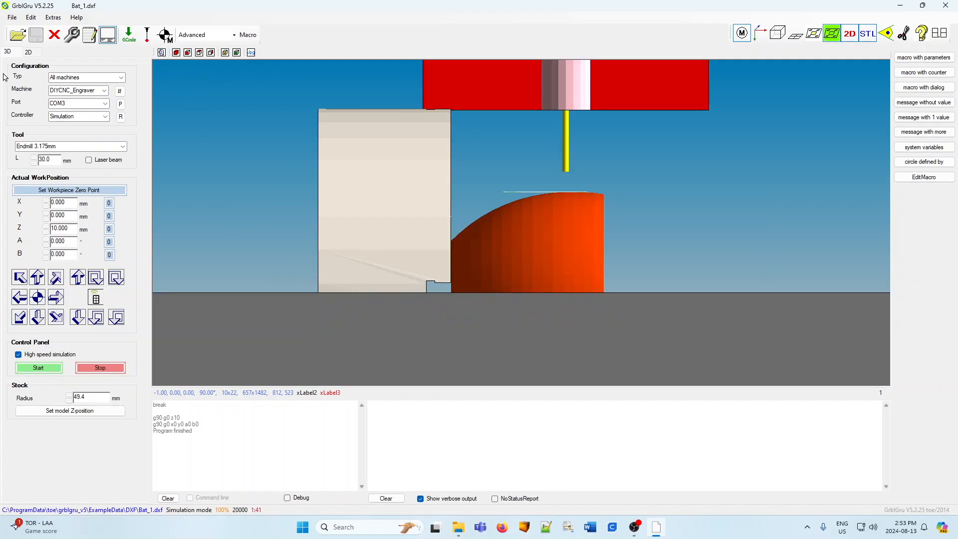
left_click(28, 53)
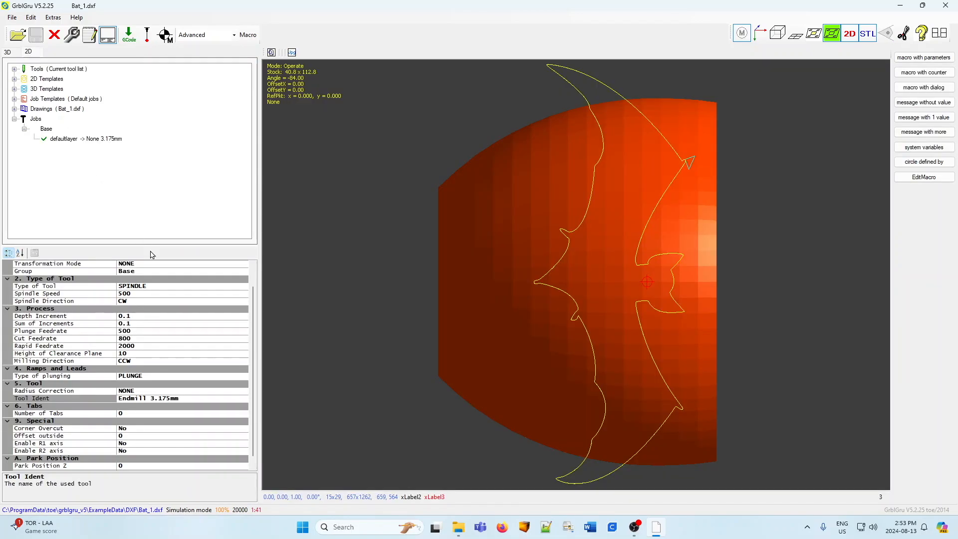
scroll(250, 331, "up", 2)
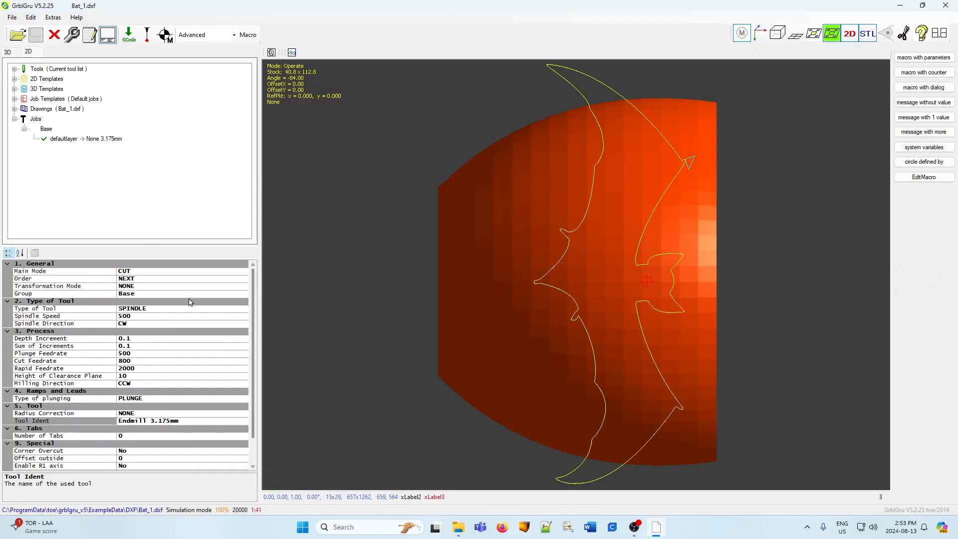
left_click(145, 286)
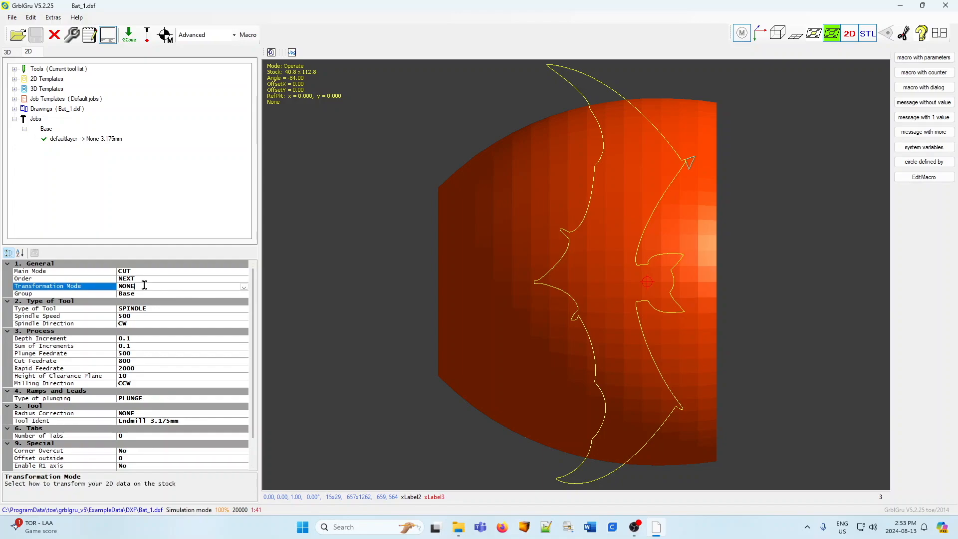
left_click(243, 287)
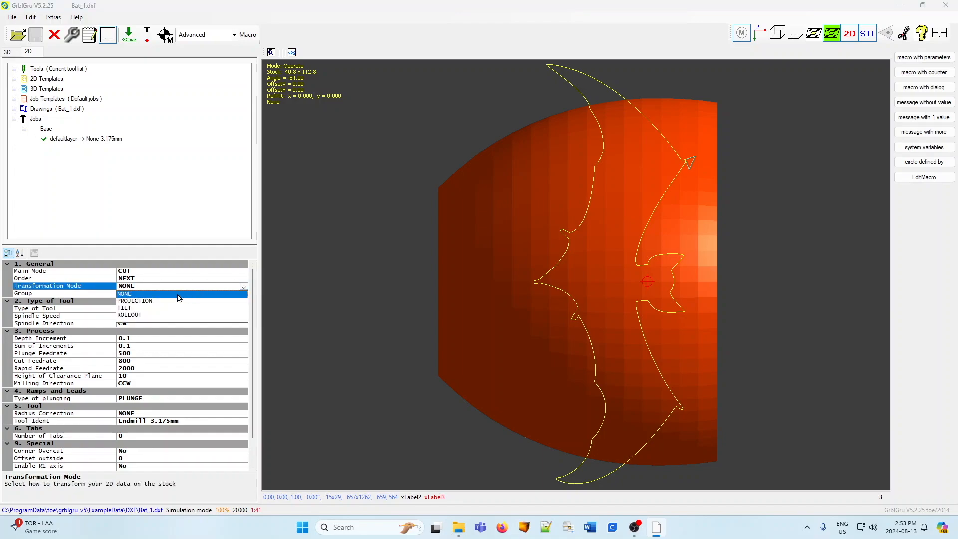
left_click(129, 301)
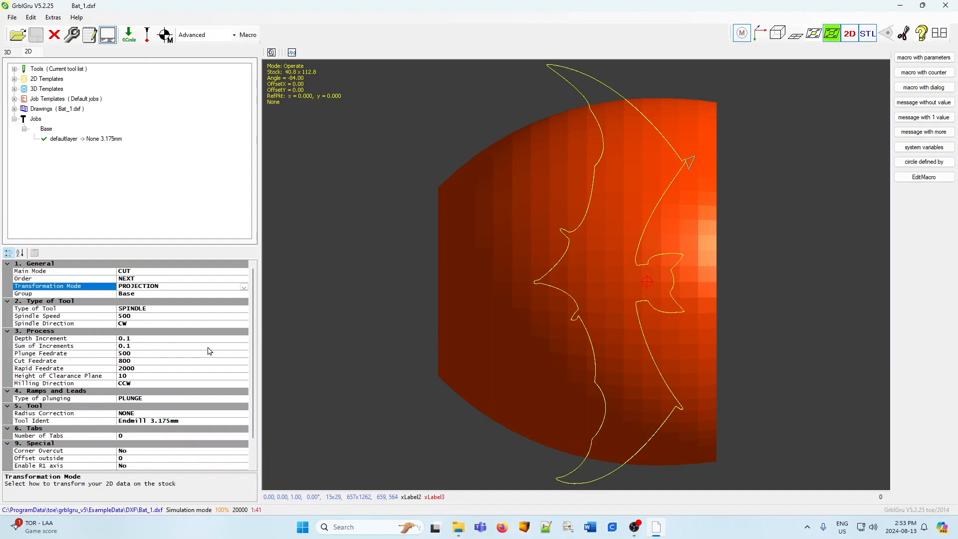
Simulate the projected cut in the front view and again from the right side, close up, with the machine model hidden.
left_click(7, 52)
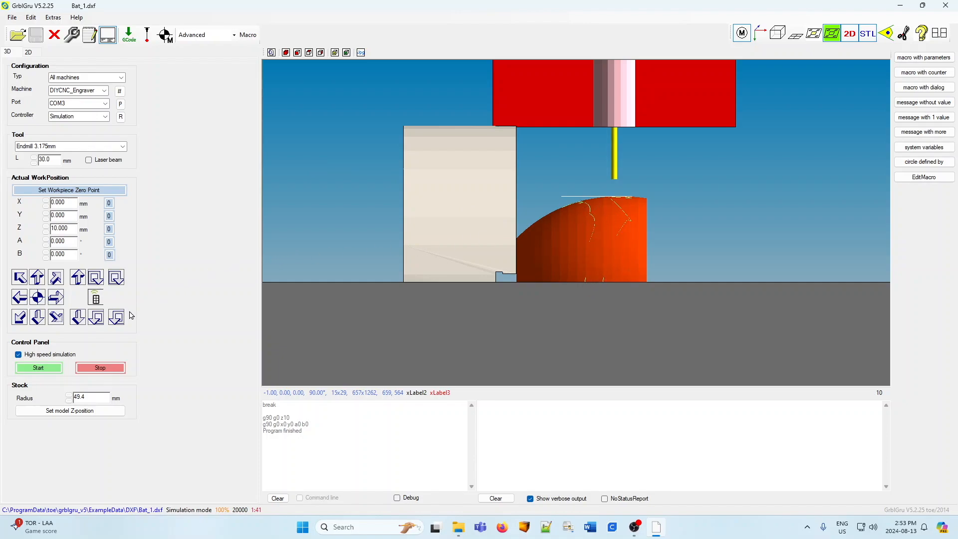
left_click(39, 368)
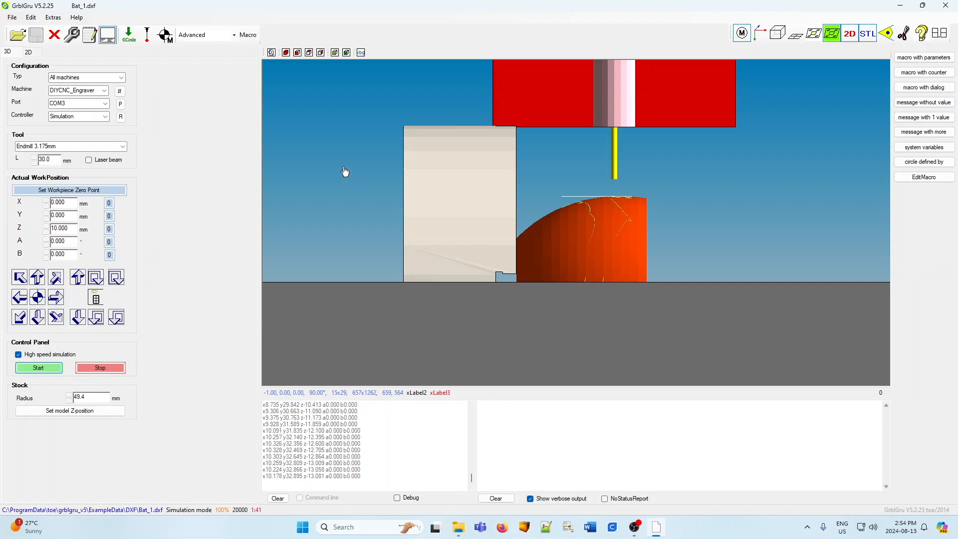
left_click(321, 53)
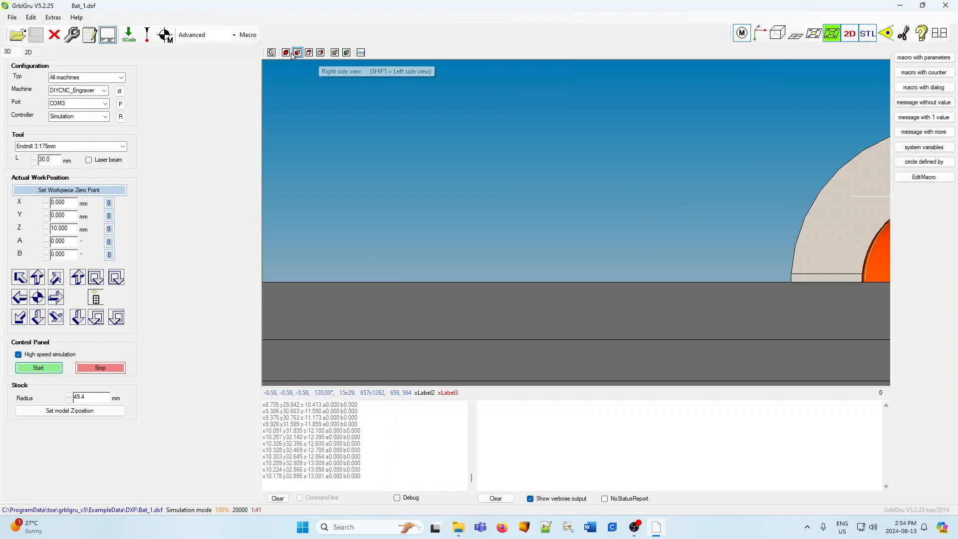
left_click(271, 53)
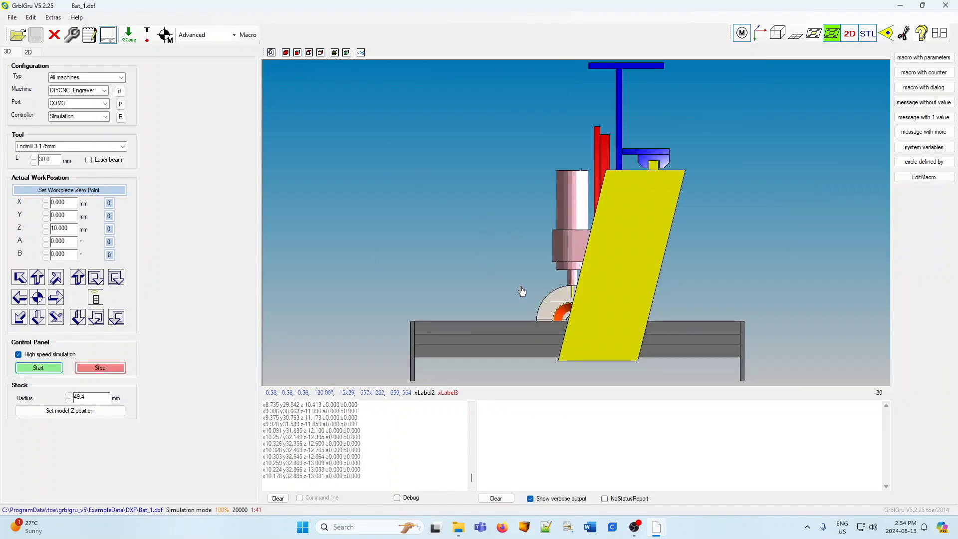
scroll(613, 344, "up", 5)
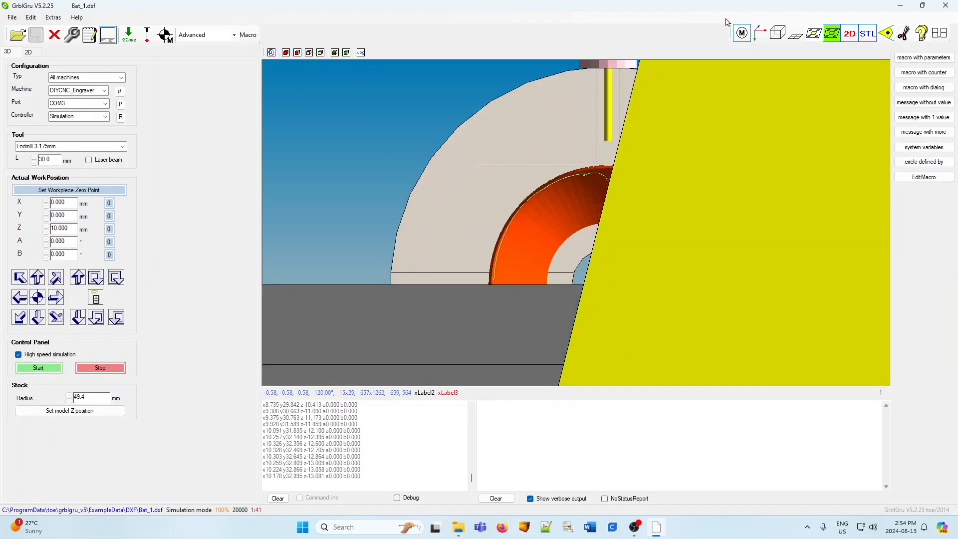
left_click(741, 34)
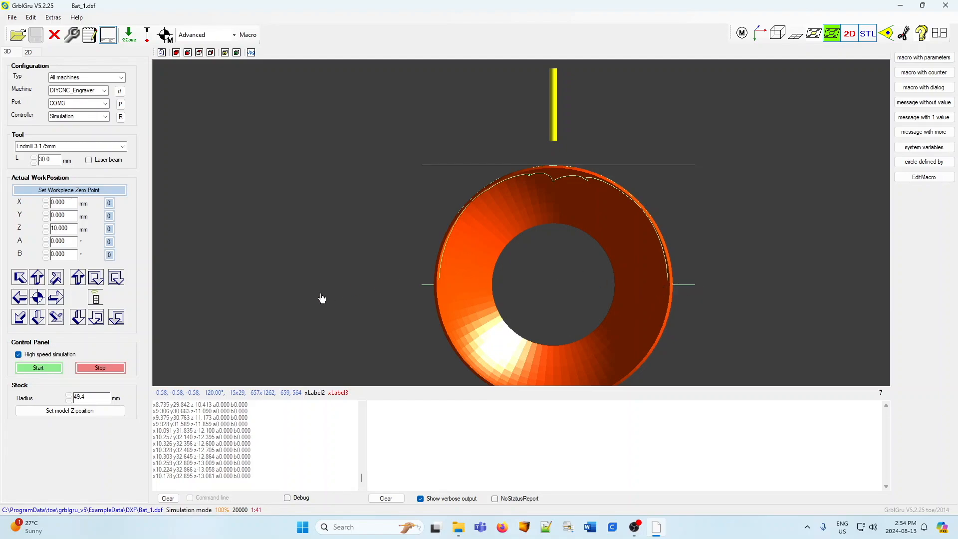
left_click(38, 368)
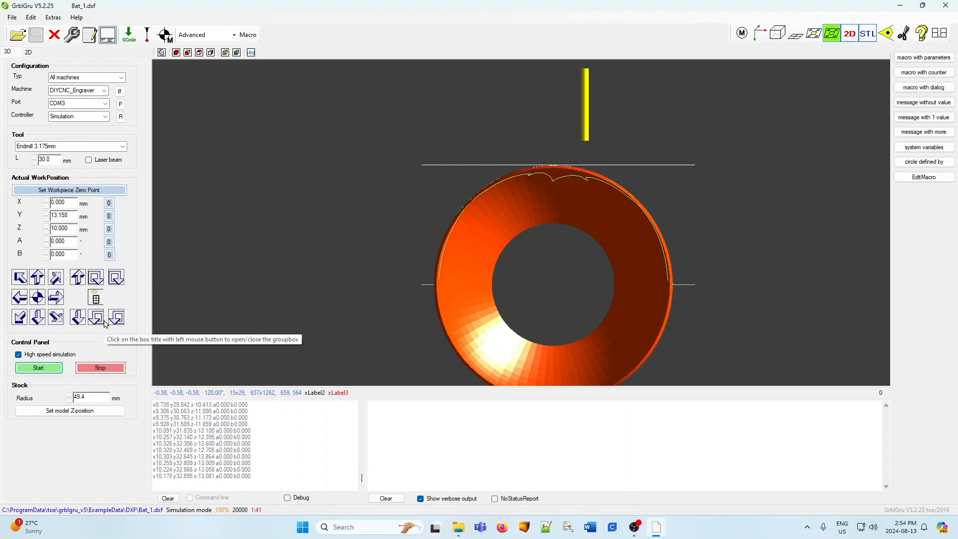
Set Enable R1 axis to Yes for the bat cut job.
left_click(28, 52)
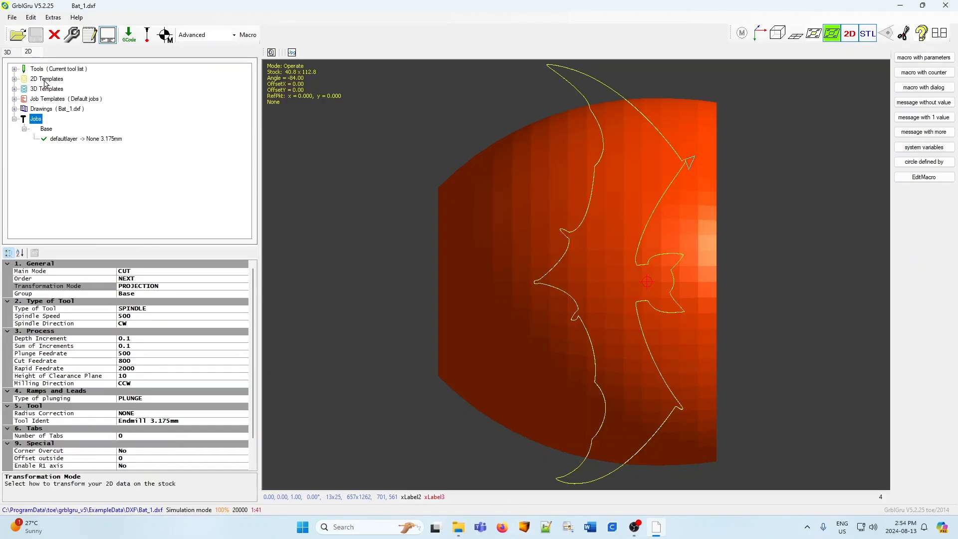
left_click_drag(252, 302, 251, 338)
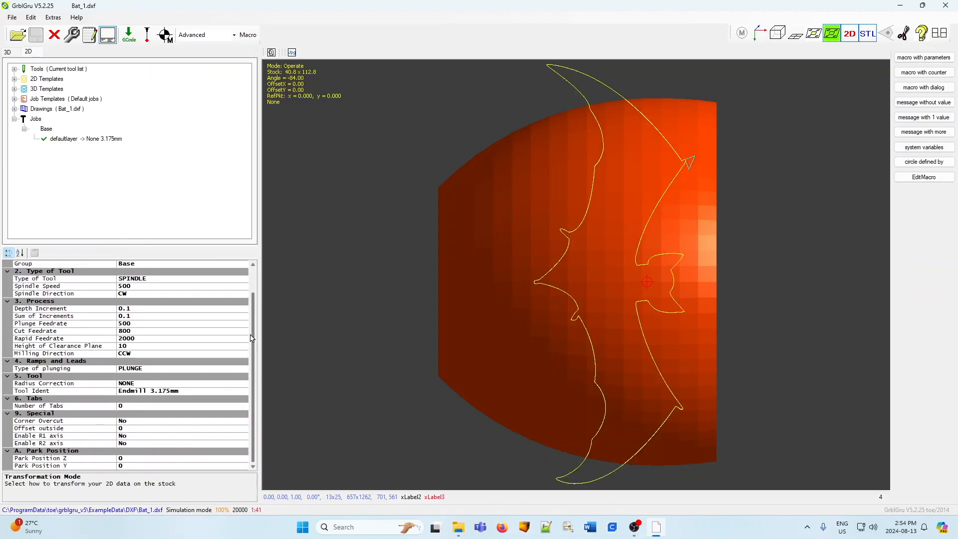
left_click(129, 435)
double_click(132, 435)
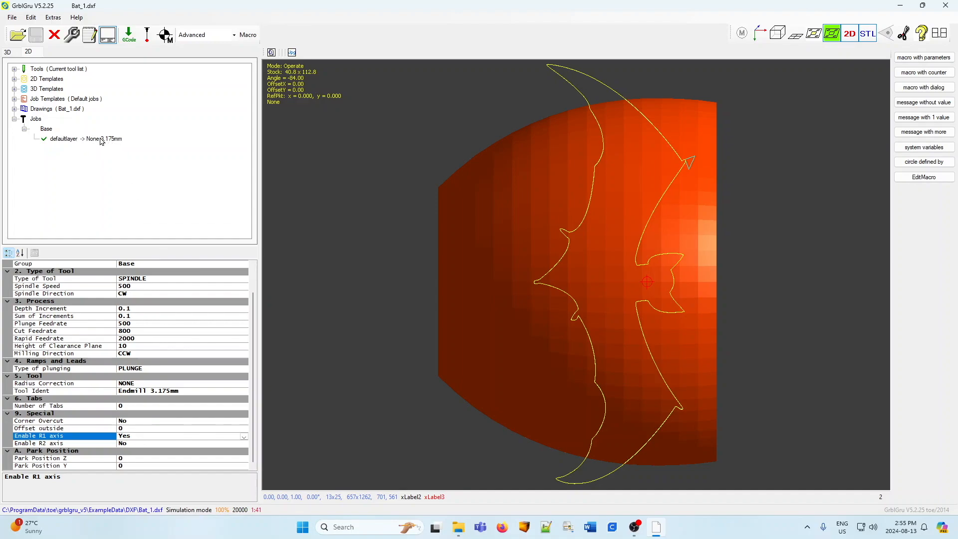
Open the cut job's generated G-code in Notepad++, examine its header and first moves, and close it.
left_click(72, 36)
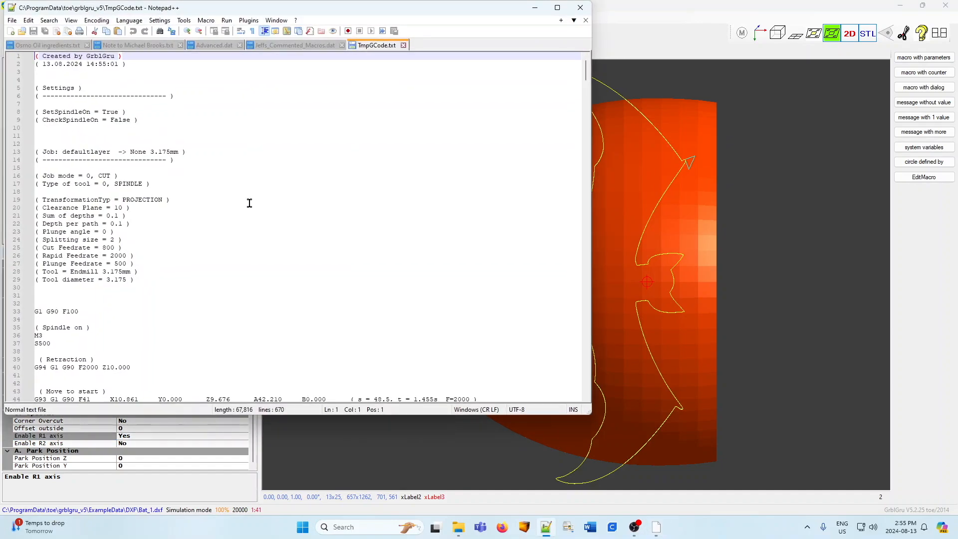
scroll(250, 203, "down", 5)
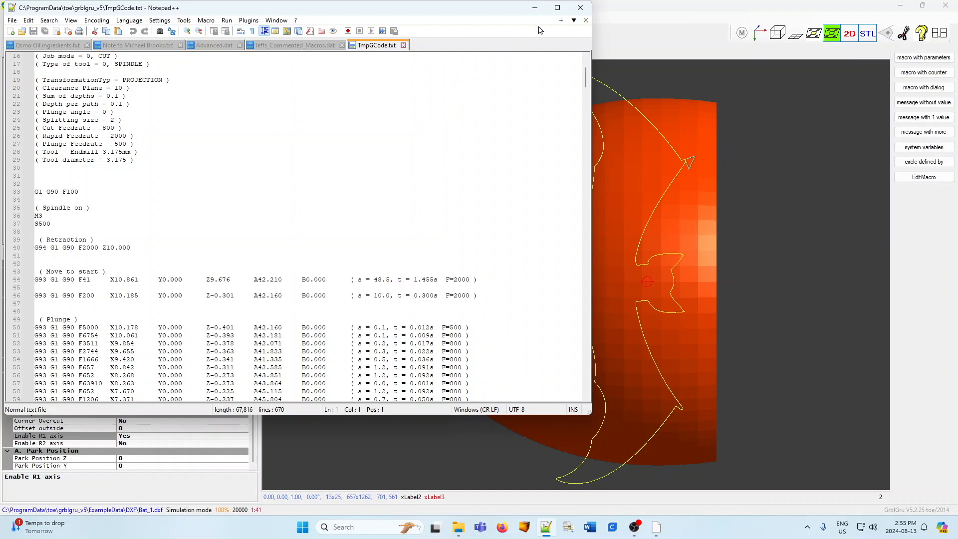
left_click(579, 7)
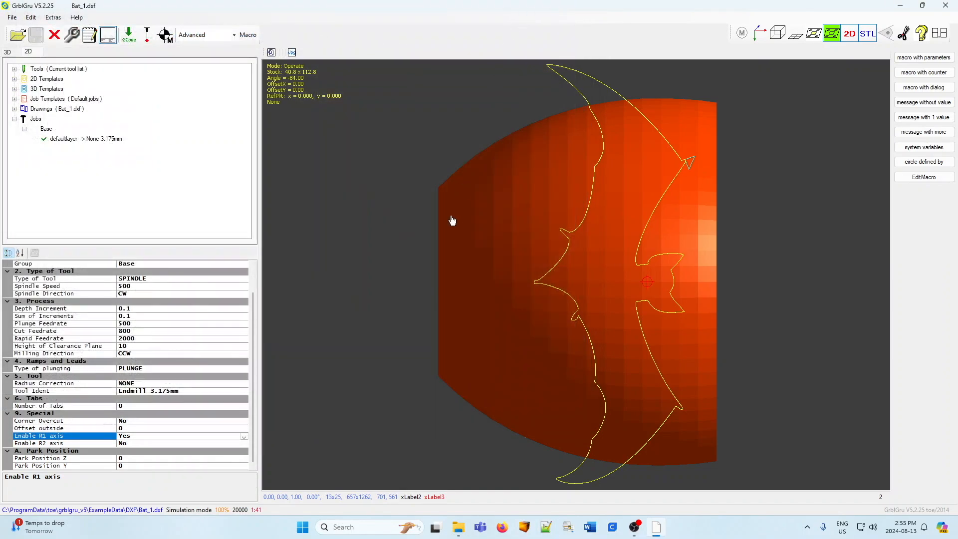
Simulate the projected cut with the rotary axis enabled and inspect the bat outline on the bowl from an angled view above.
left_click(7, 52)
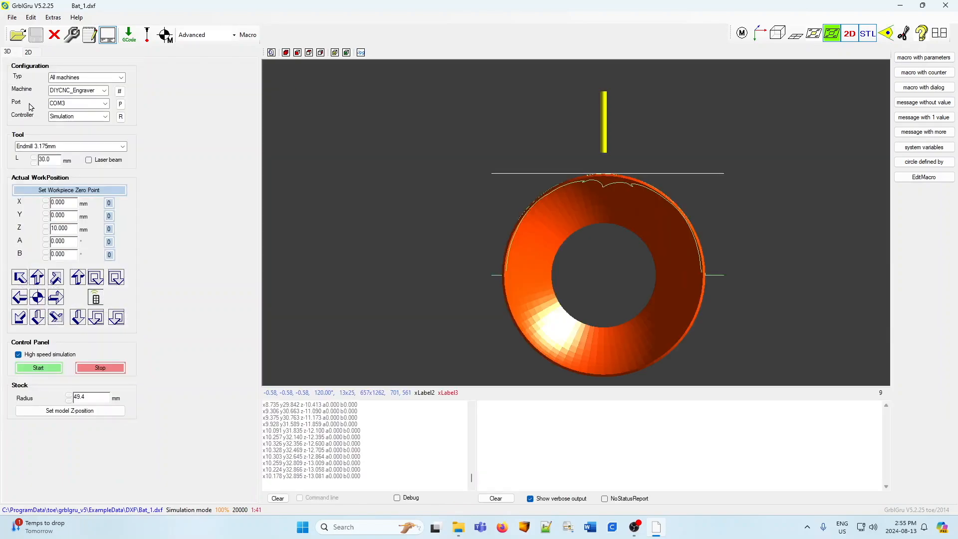
left_click(39, 367)
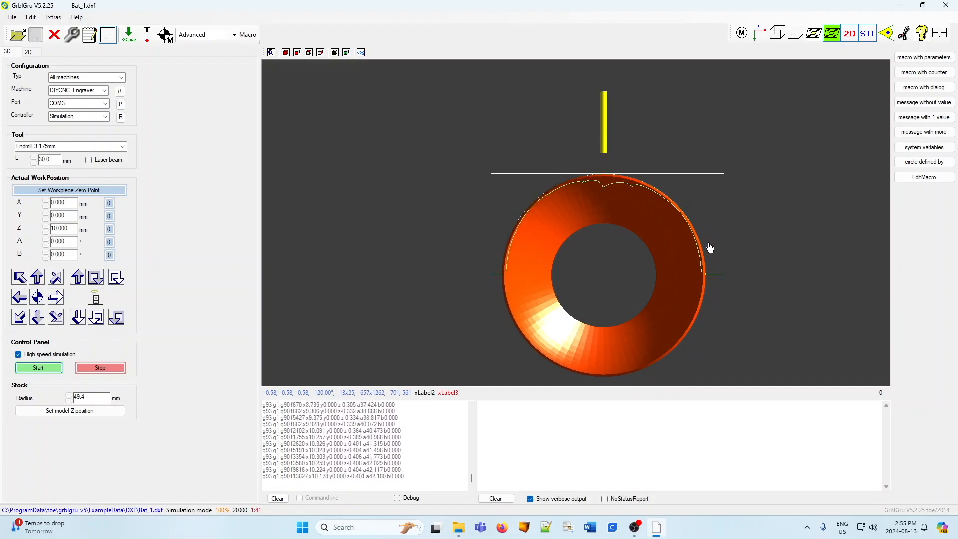
left_click_drag(641, 222, 640, 234)
left_click_drag(609, 165, 611, 292)
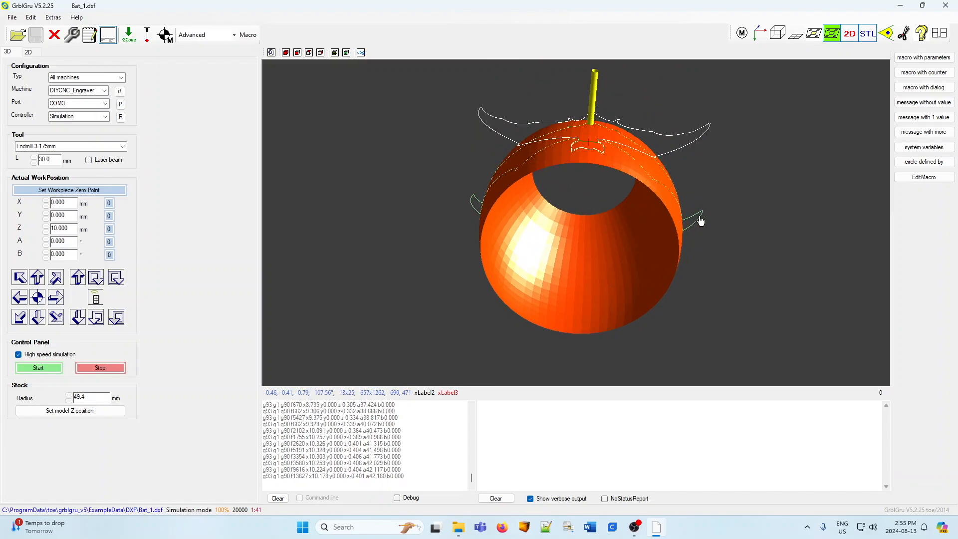
left_click_drag(684, 220, 611, 233)
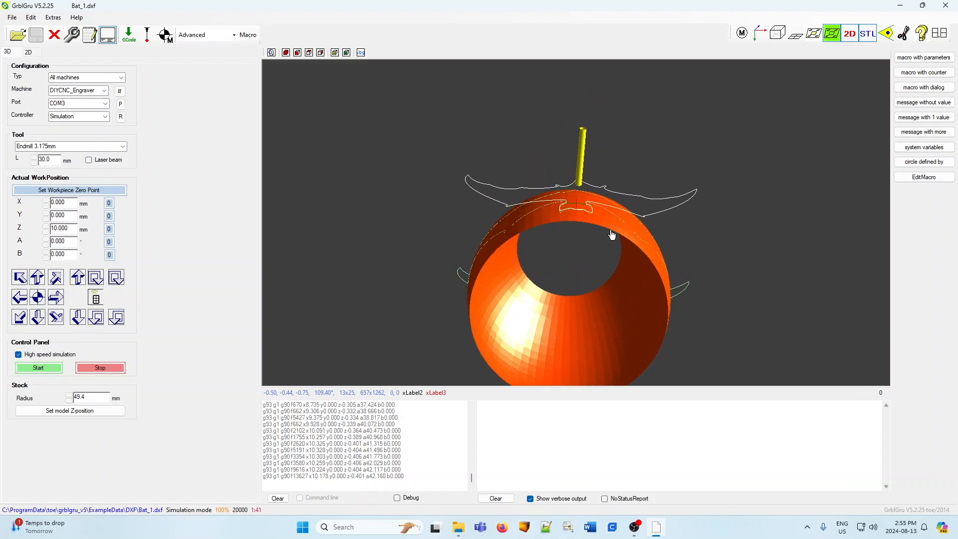
Change the bat cut job's Transformation Mode to ROLLOUT.
left_click(29, 53)
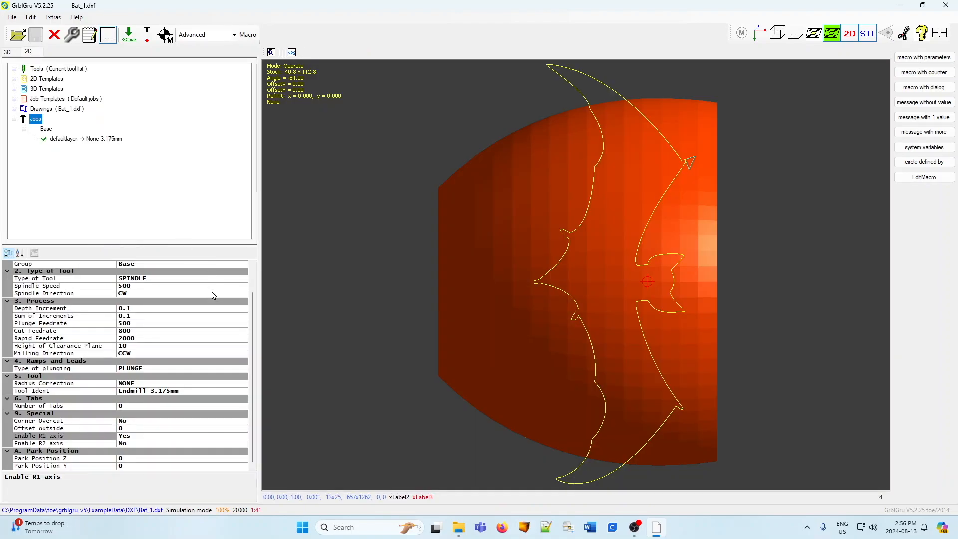
scroll(212, 295, "up", 2)
left_click(160, 285)
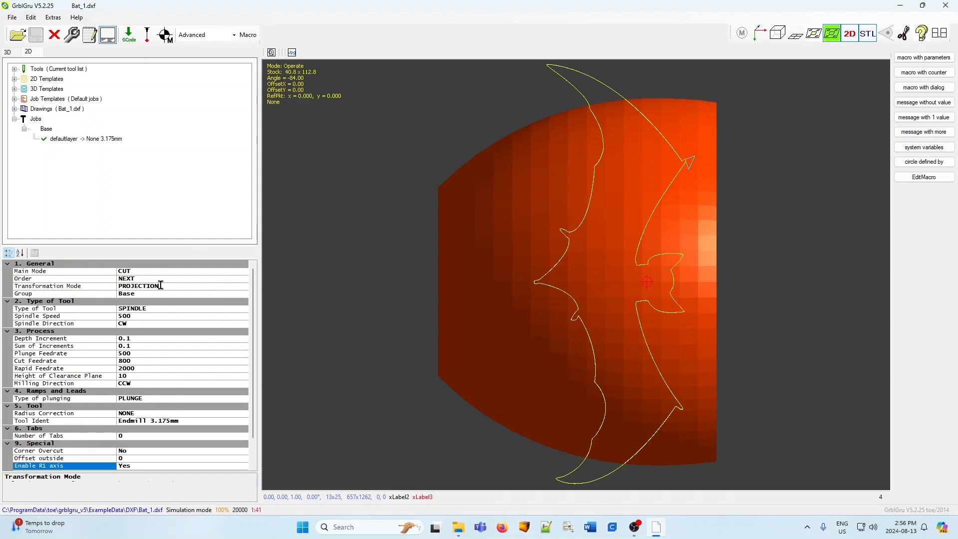
left_click(244, 287)
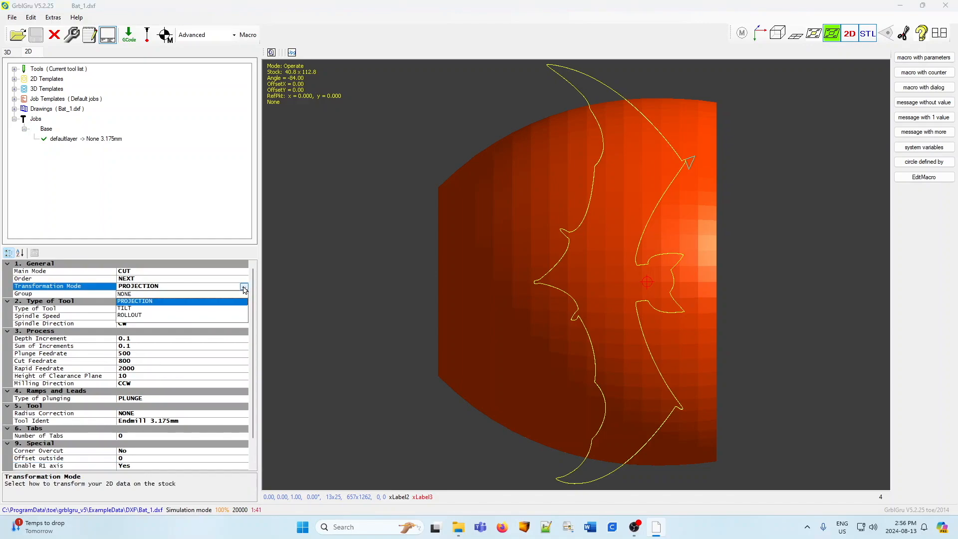
left_click(124, 314)
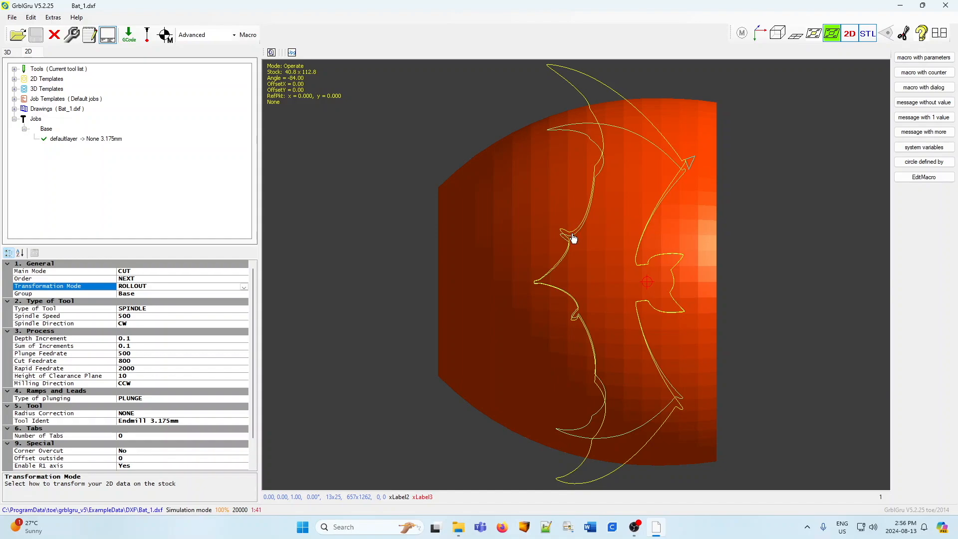
Simulate the rolled-out cut and run it again in the front view, close up on the tool and the bowl.
left_click(8, 52)
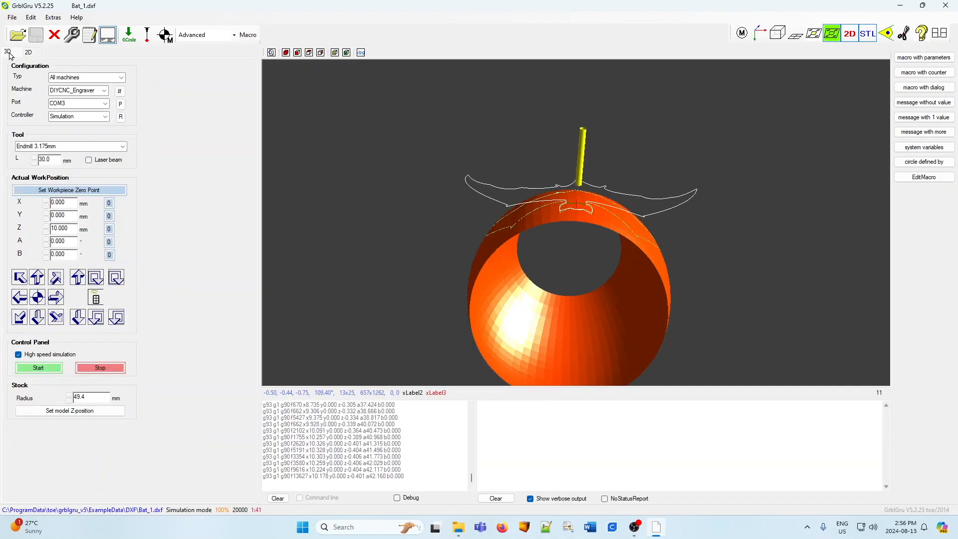
left_click(39, 368)
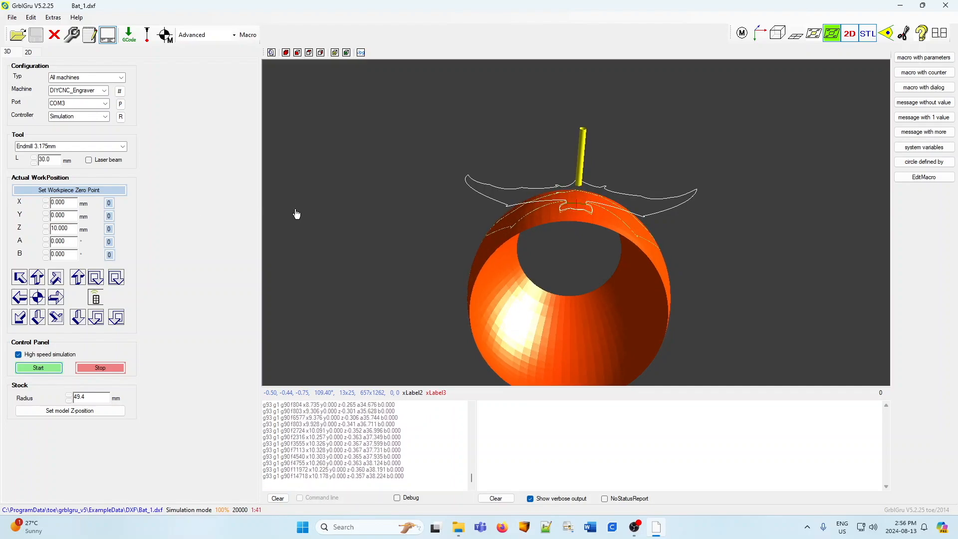
left_click(296, 54)
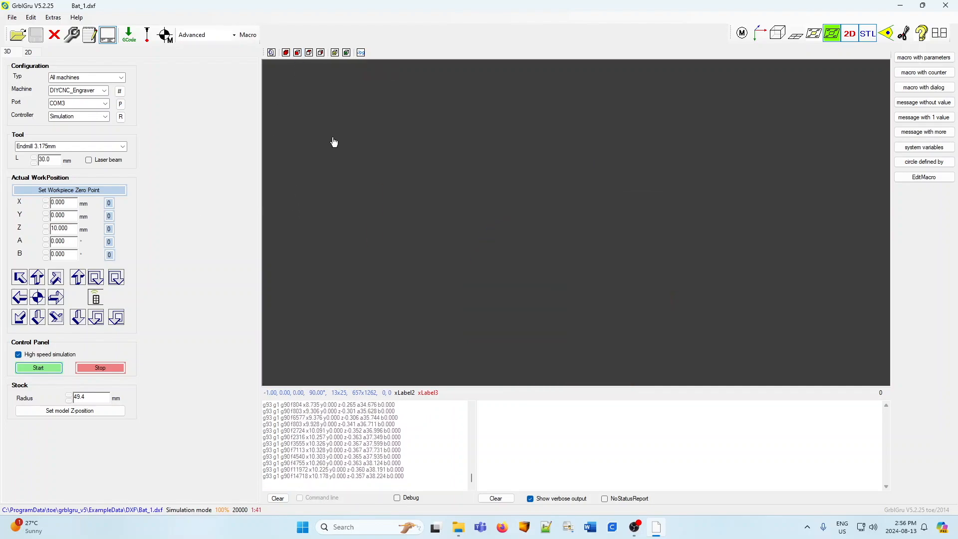
left_click(271, 53)
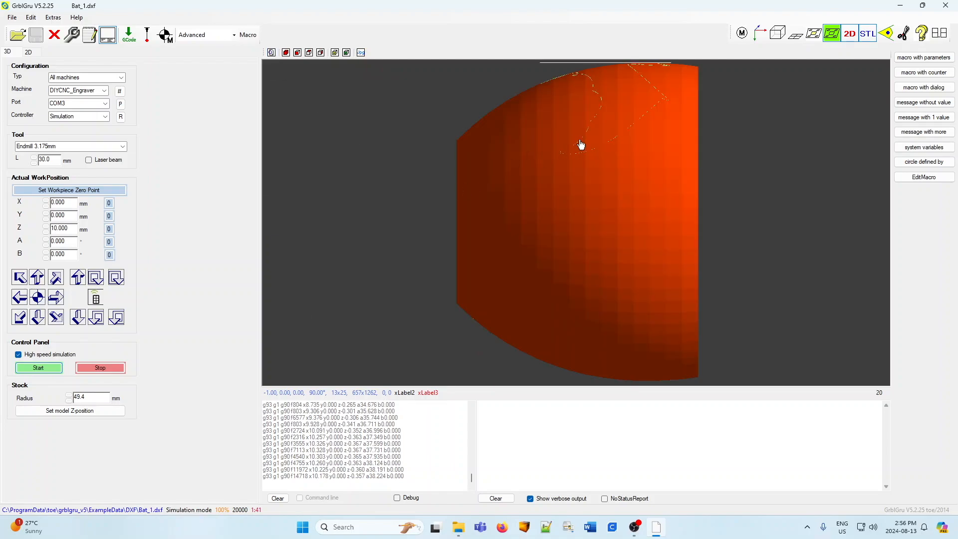
left_click_drag(586, 136, 562, 234)
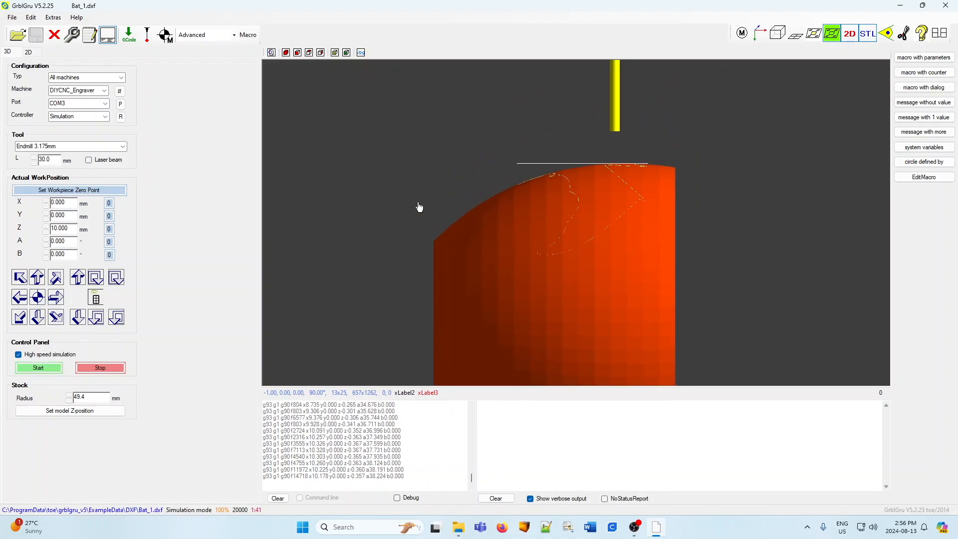
left_click(37, 368)
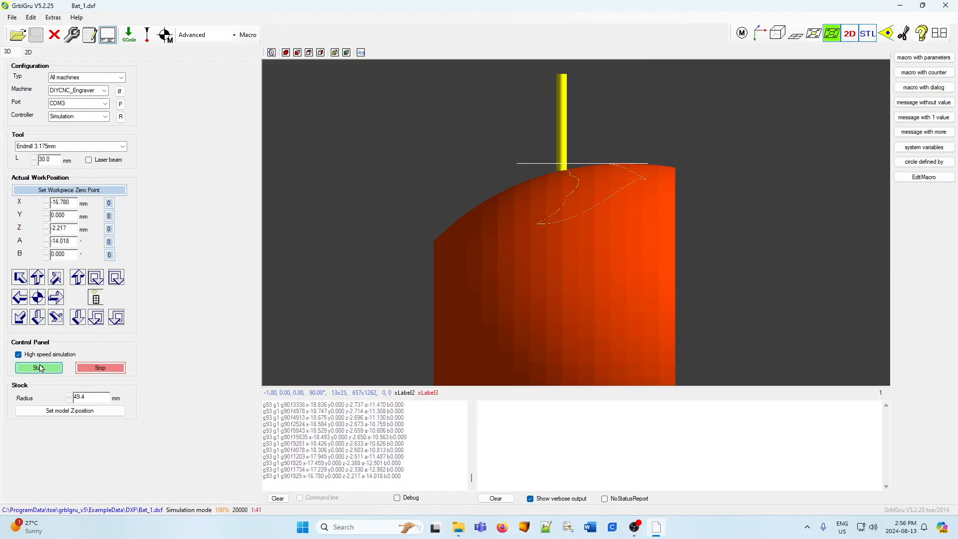
scroll(543, 269, "down", 5)
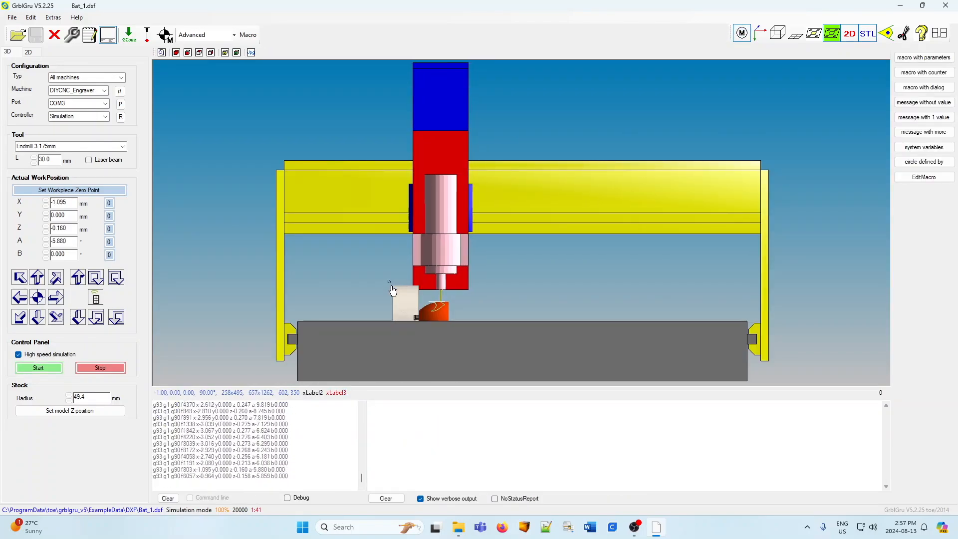
Replay the rolled-out bat cut simulation zoomed in on the endmill and the curved bowl surface.
scroll(482, 338, "up", 5)
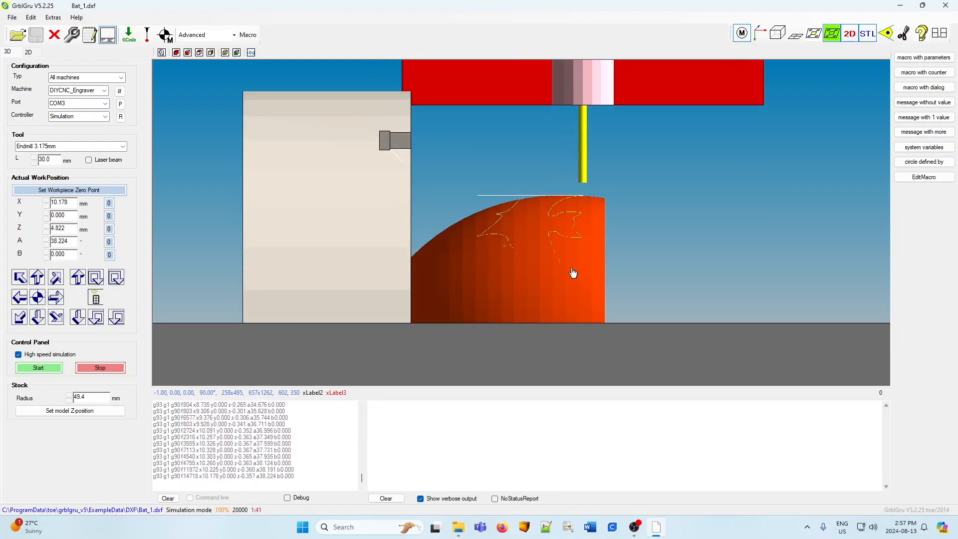
left_click(50, 368)
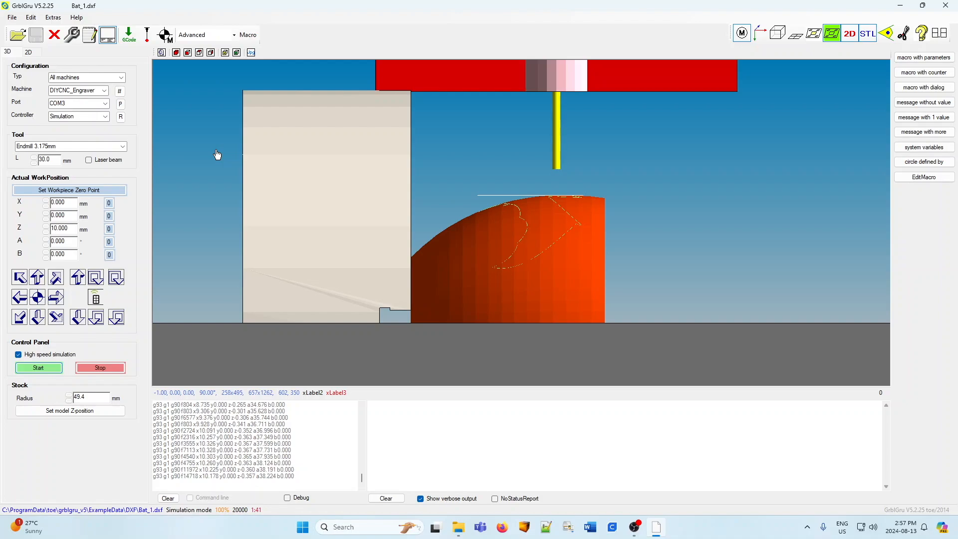
Set Enable R2 axis to Yes for the bat cut job and simulate the cut in 3D.
left_click(29, 53)
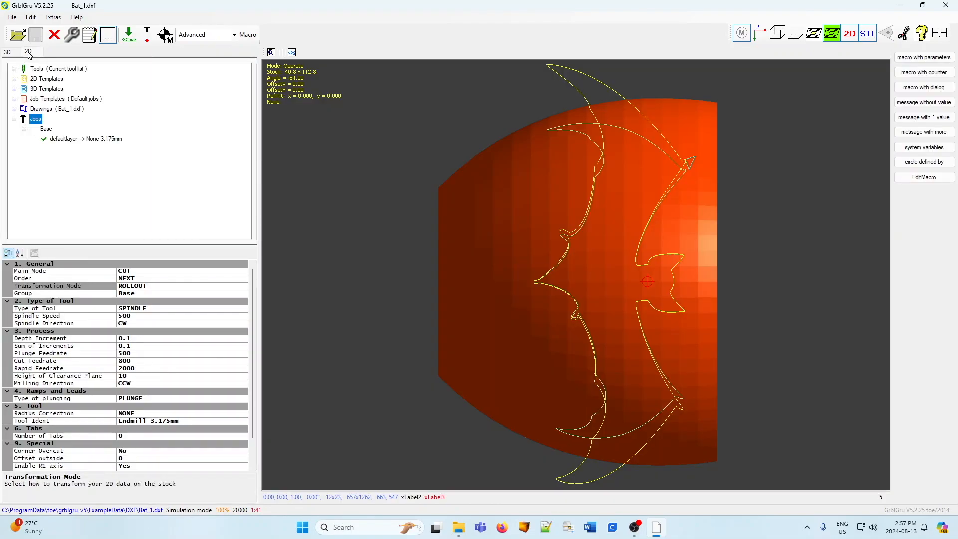
left_click_drag(252, 367, 255, 396)
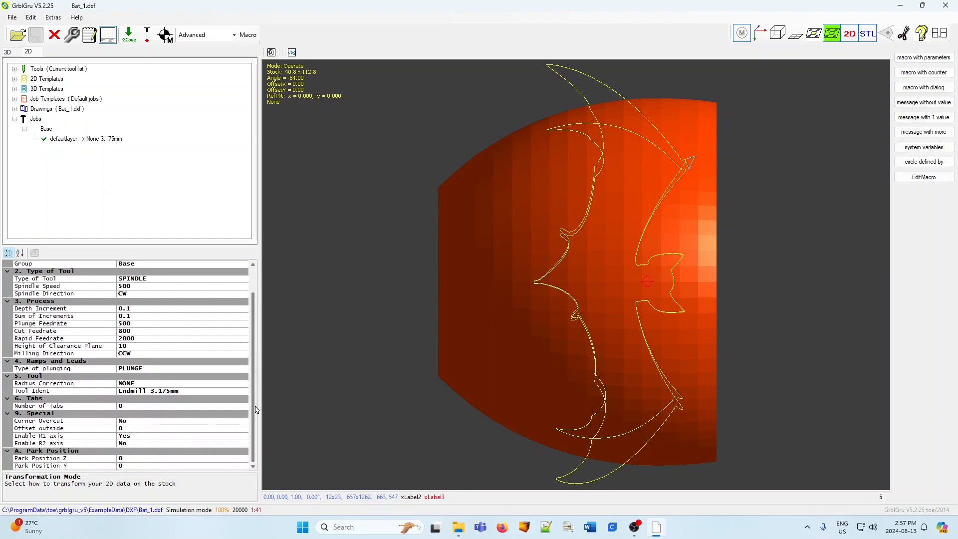
left_click(127, 443)
double_click(128, 444)
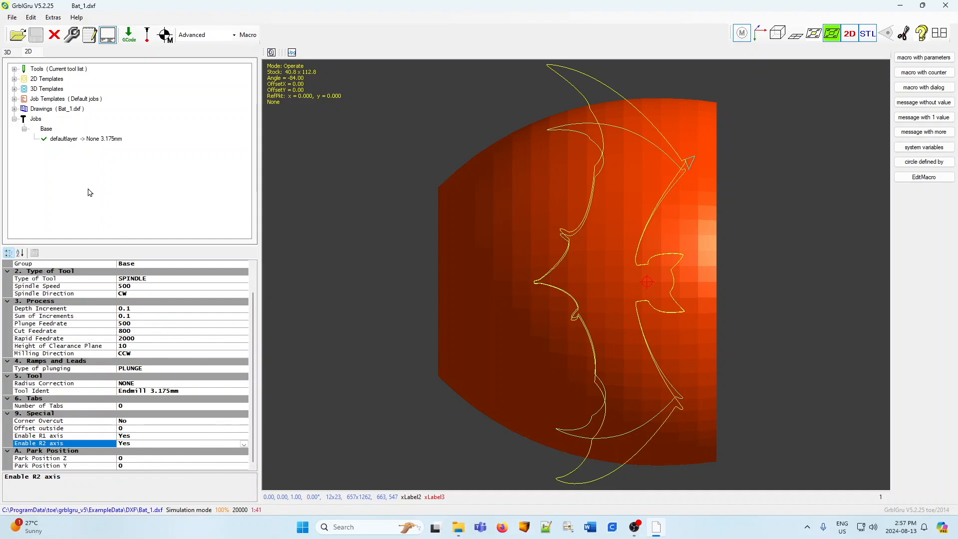
left_click(8, 52)
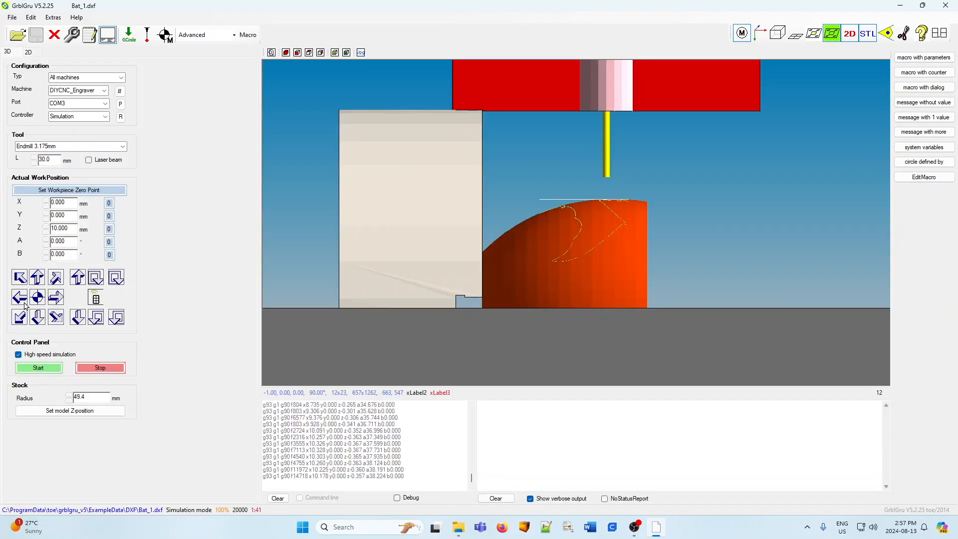
left_click(38, 369)
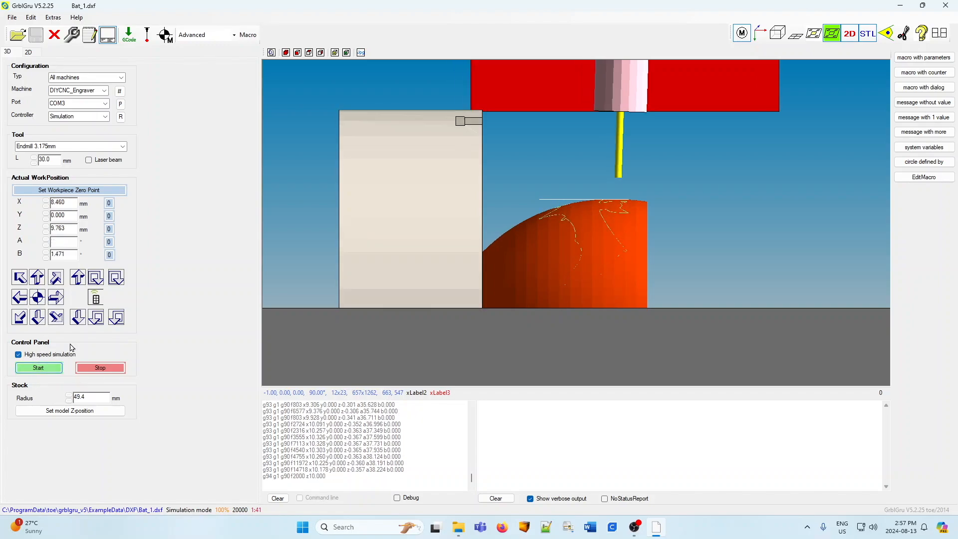
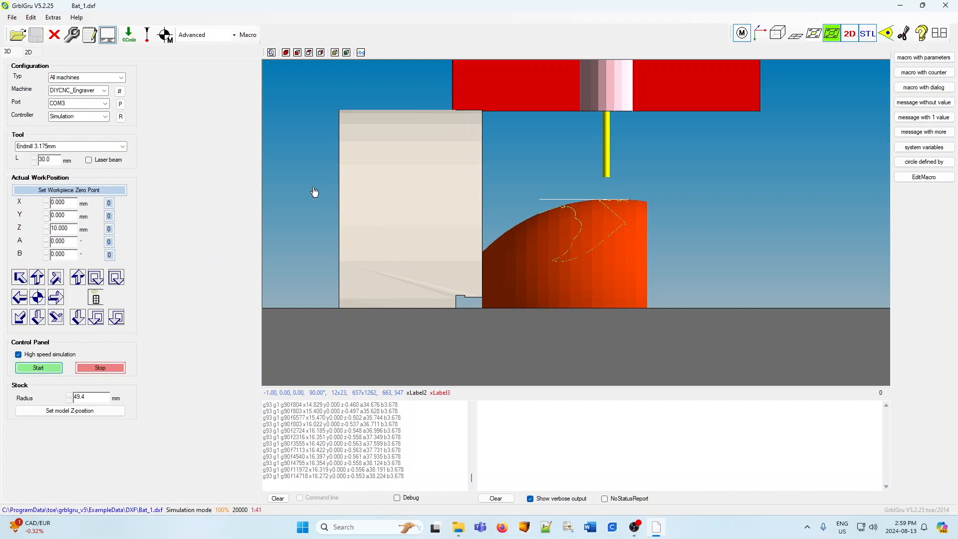
Review the measuring tool's probing types and the Scan rotate object options, and close the tool.
left_click(147, 36)
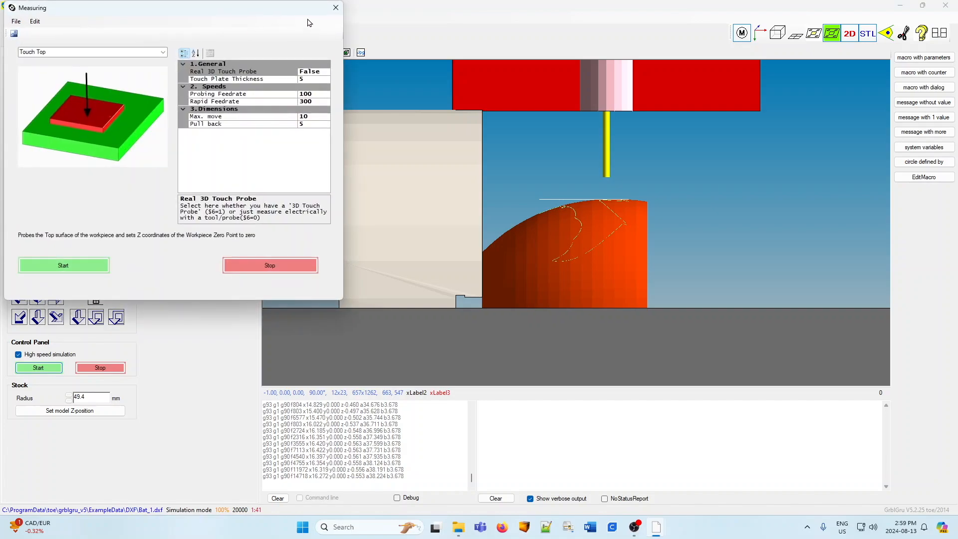
left_click(163, 51)
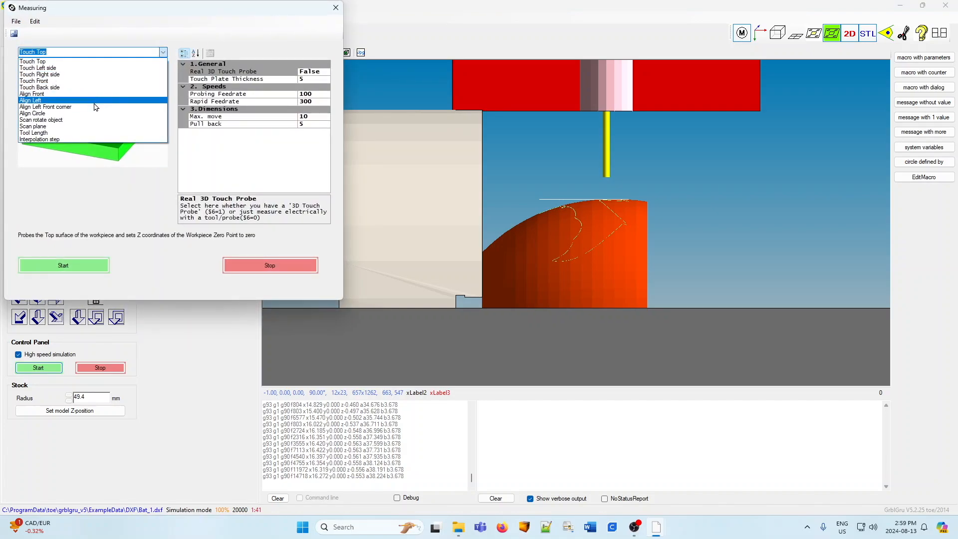
left_click(51, 120)
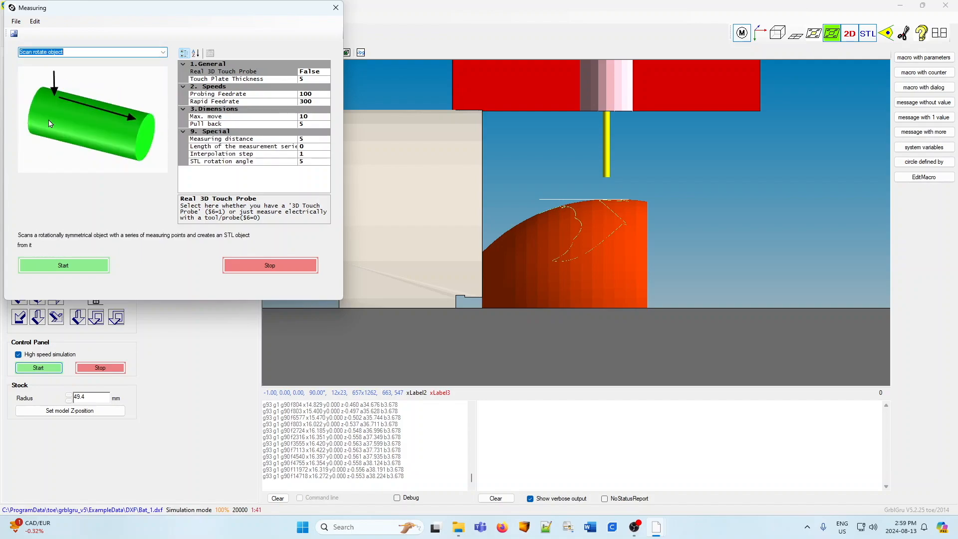
left_click(334, 9)
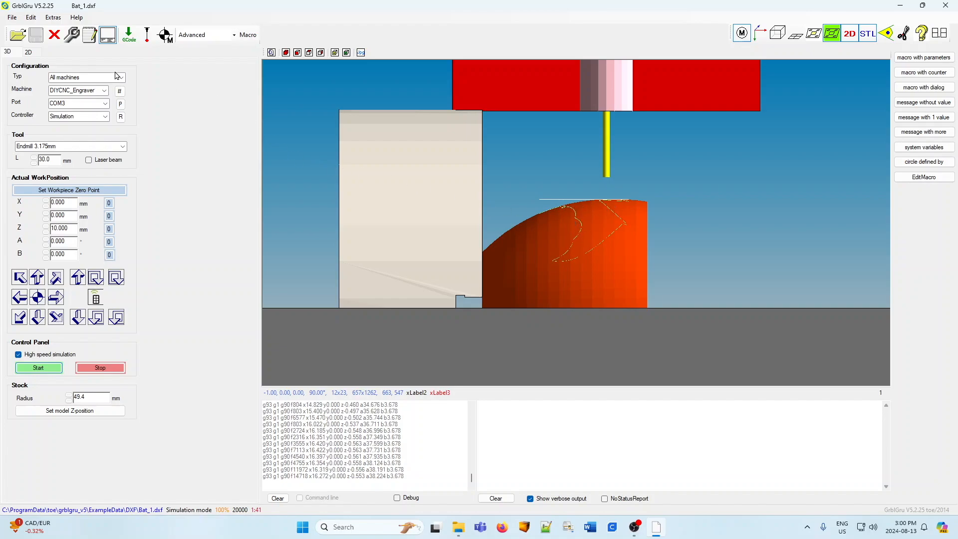
Delete all loaded data of the bat project.
left_click(53, 35)
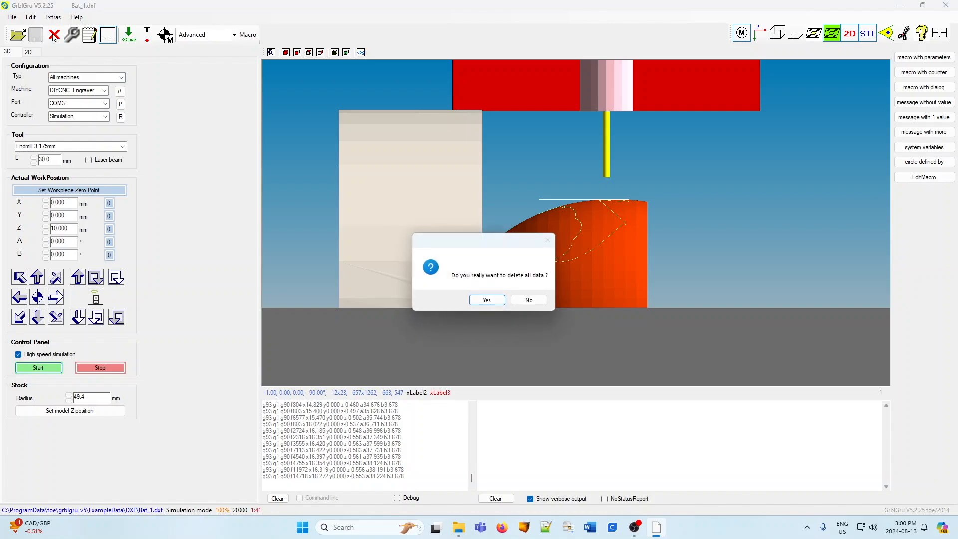
left_click(486, 301)
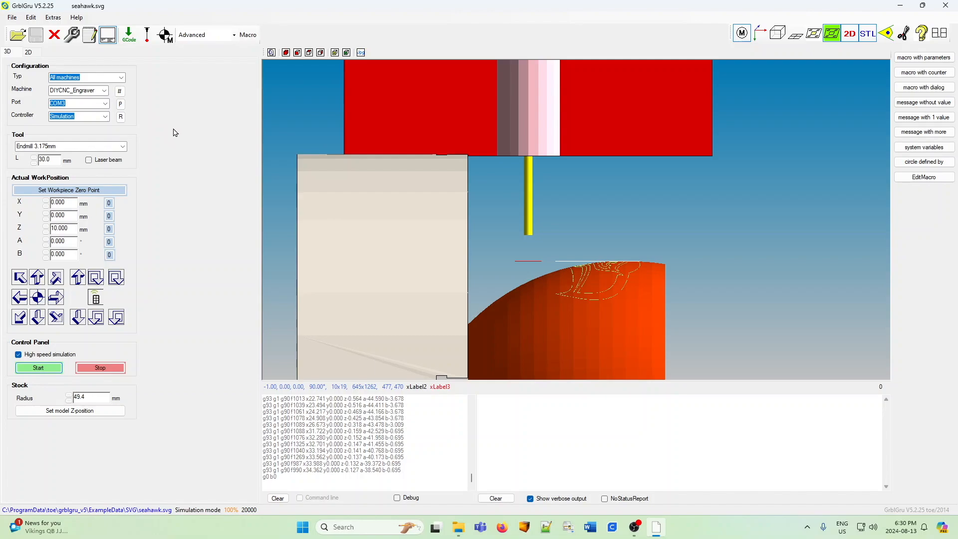
Browse the C: drive folders as a location for saving the seahawk project, and cancel the save.
left_click(14, 19)
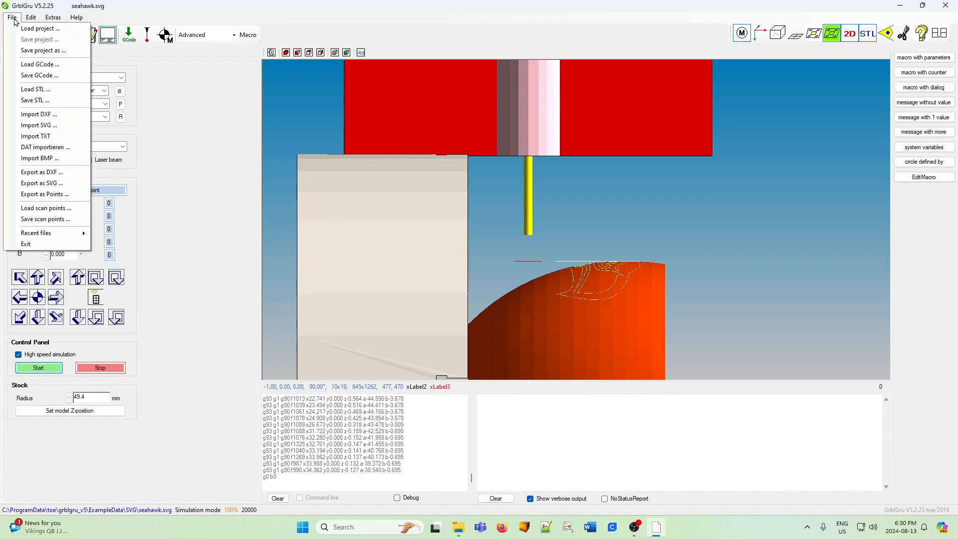
left_click(40, 52)
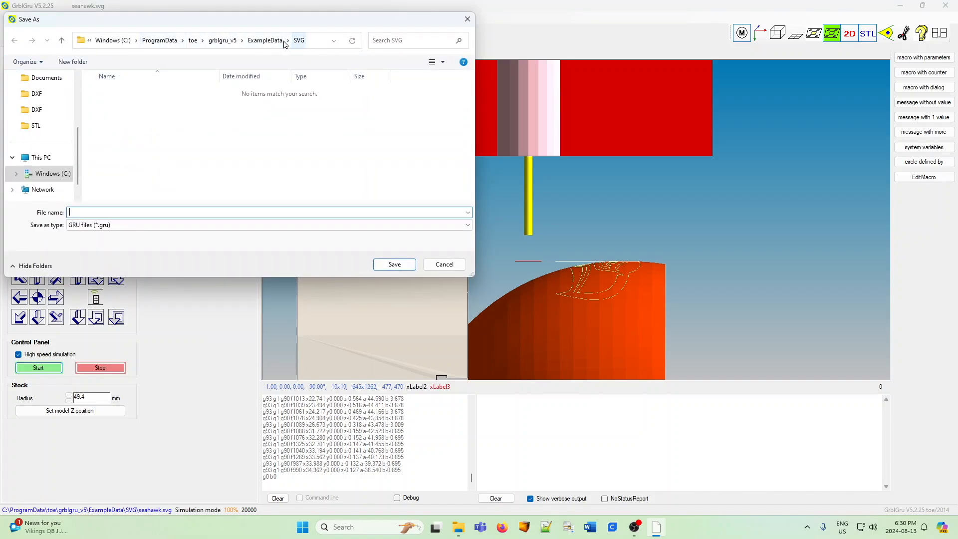
left_click(118, 40)
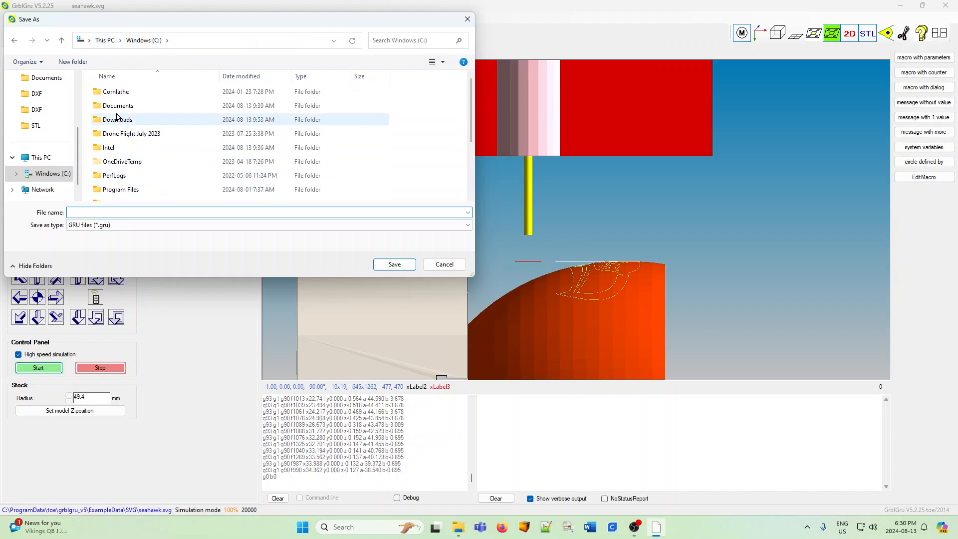
scroll(137, 152, "down", 2)
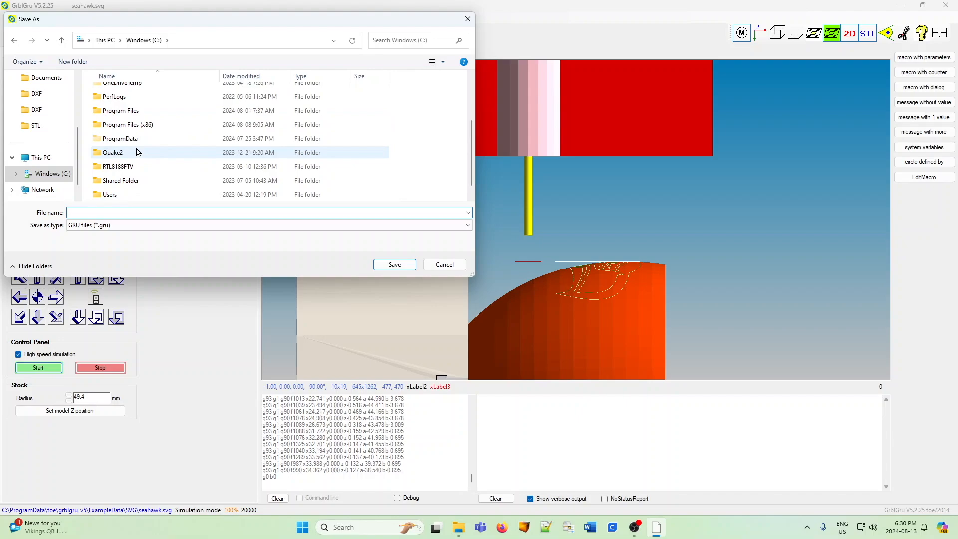
scroll(122, 183, "up", 1)
scroll(122, 182, "down", 1)
scroll(122, 183, "up", 2)
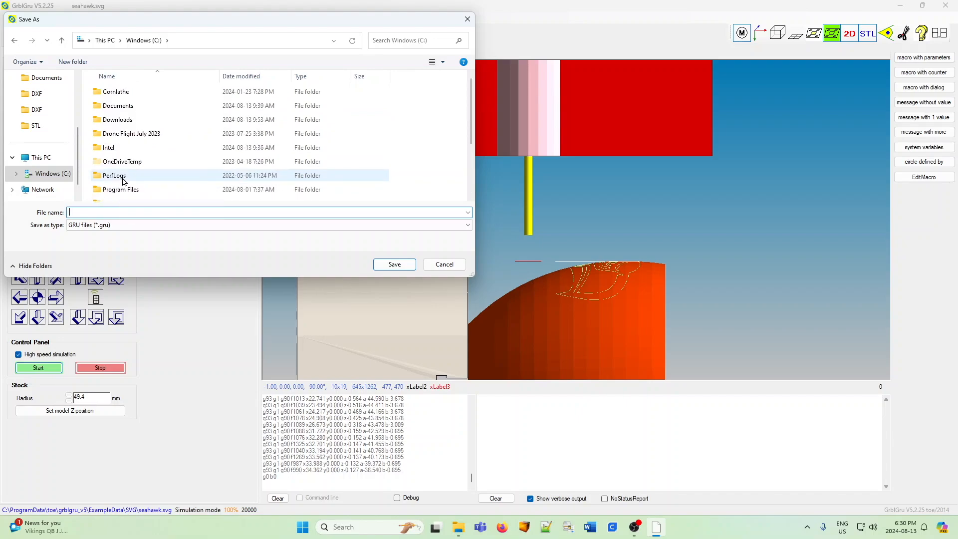
left_click(443, 263)
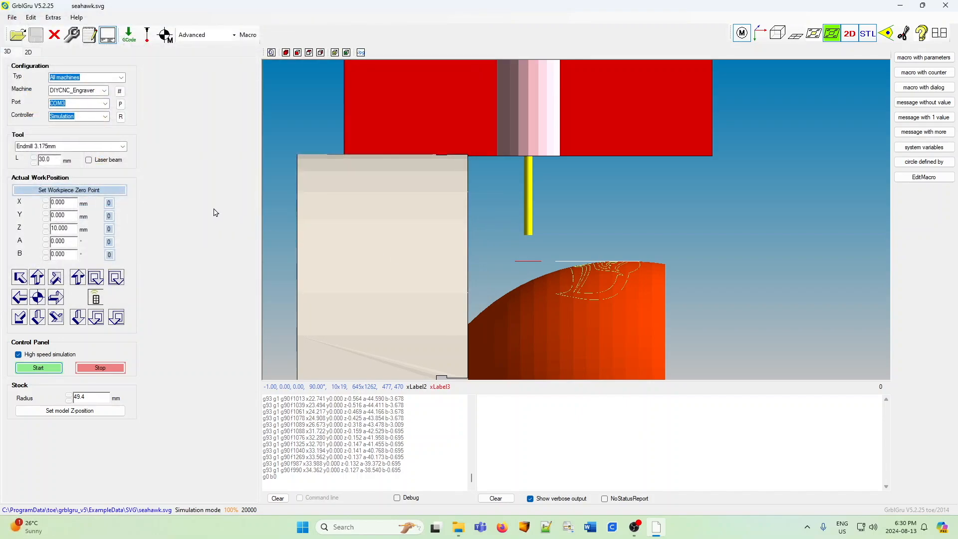
left_click(12, 19)
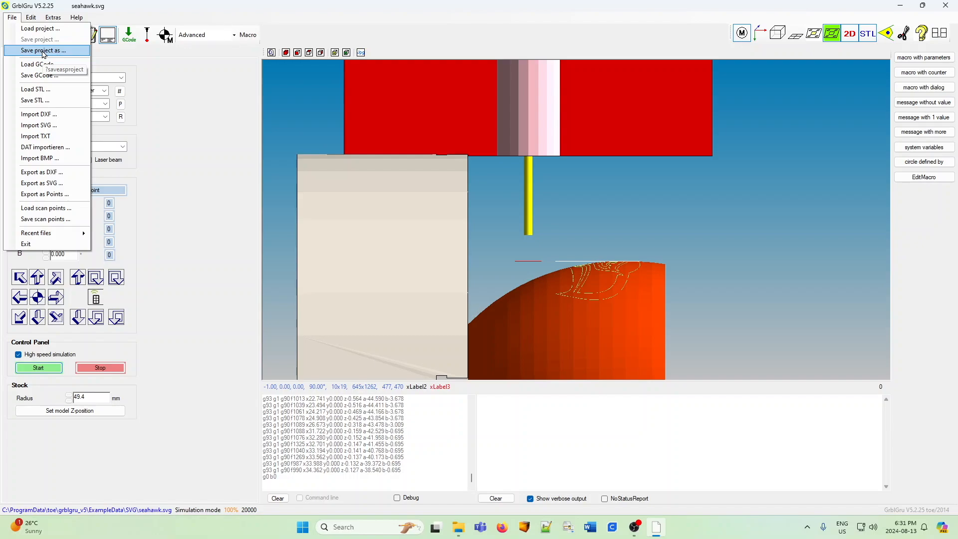
left_click(202, 149)
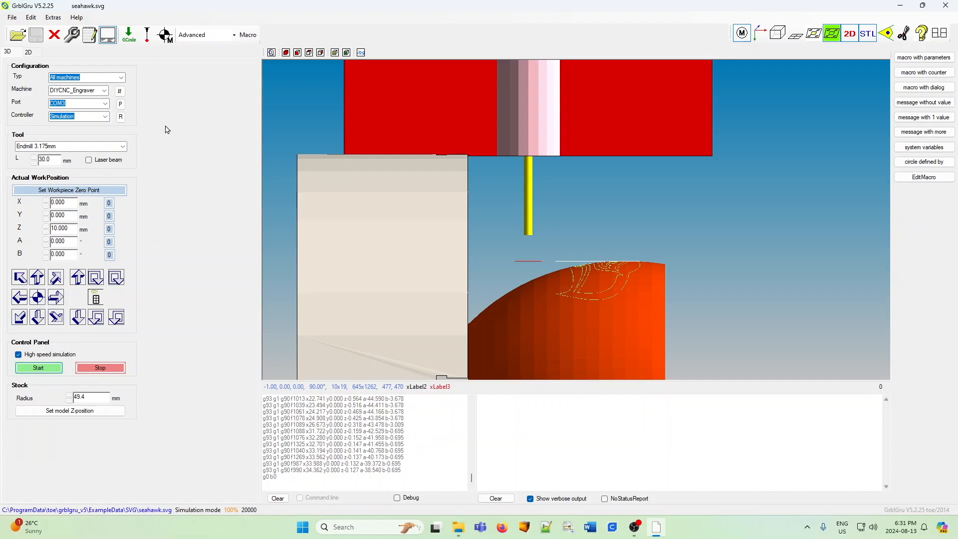
Review the available Controller options in the configuration without picking one.
left_click(105, 117)
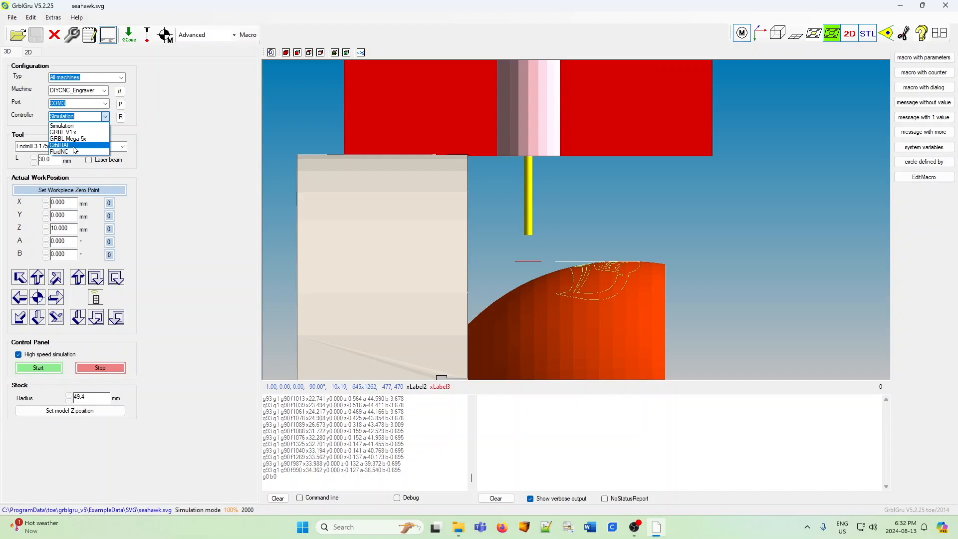
left_click(181, 158)
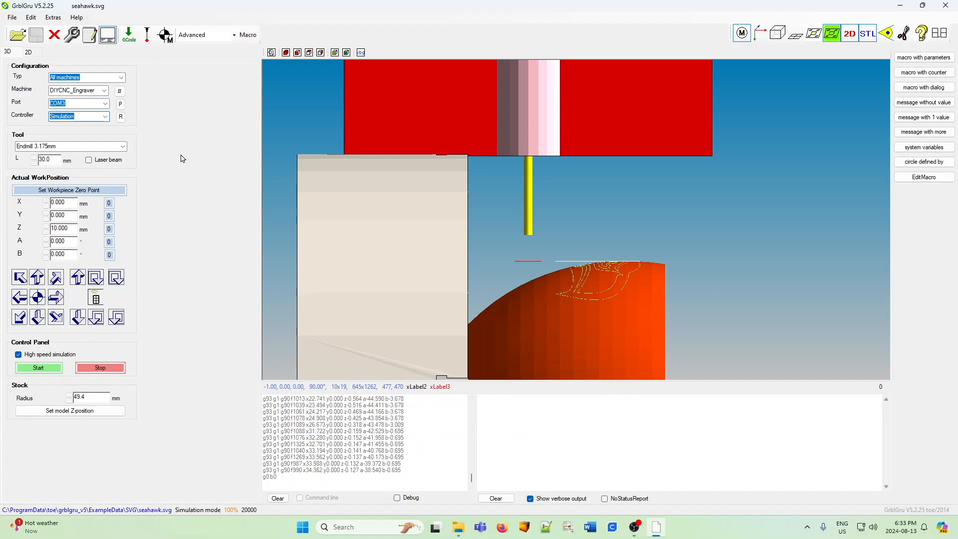
Run the simulation of the seahawk engraving on the bowl twice.
left_click(39, 367)
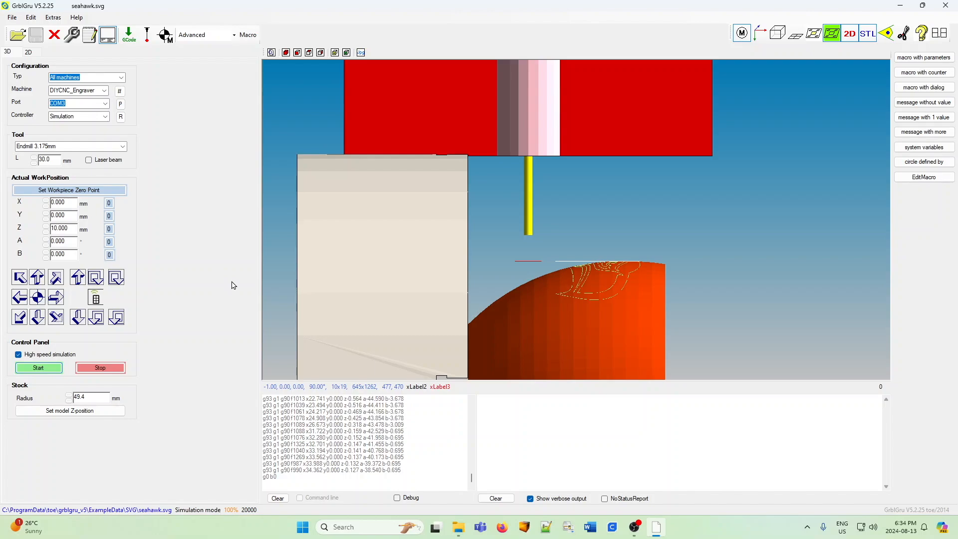
left_click(47, 368)
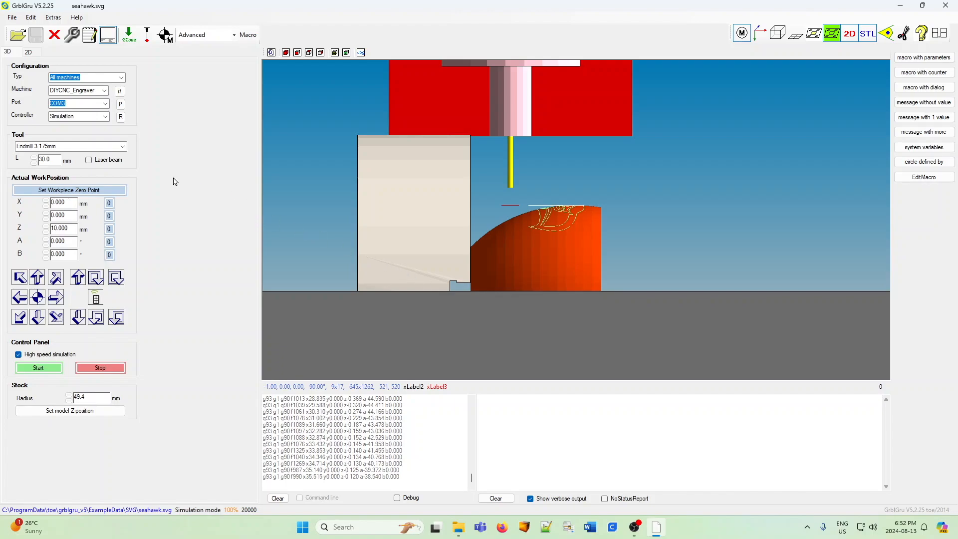
Enable the laser beam for the tool and inspect it close up above the bowl.
left_click(88, 160)
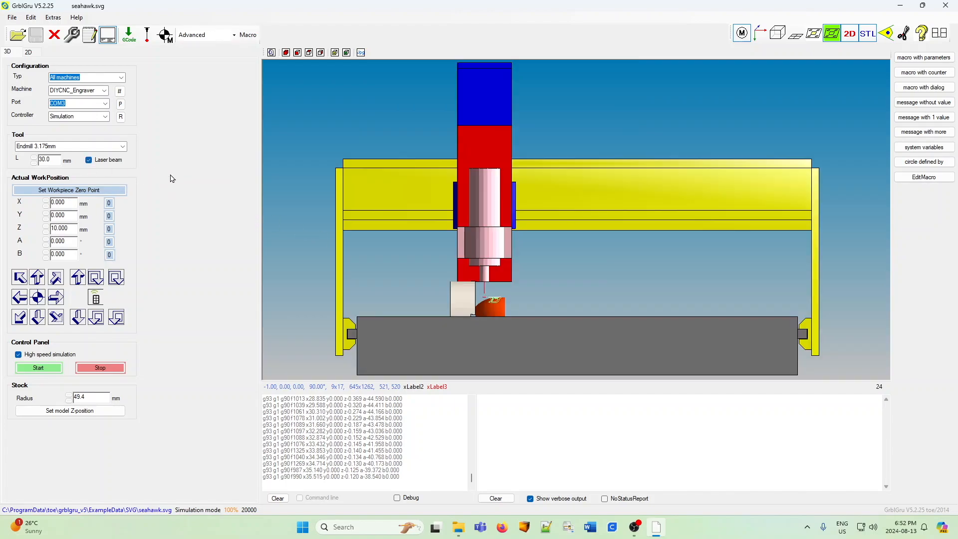
left_click_drag(427, 265, 539, 327)
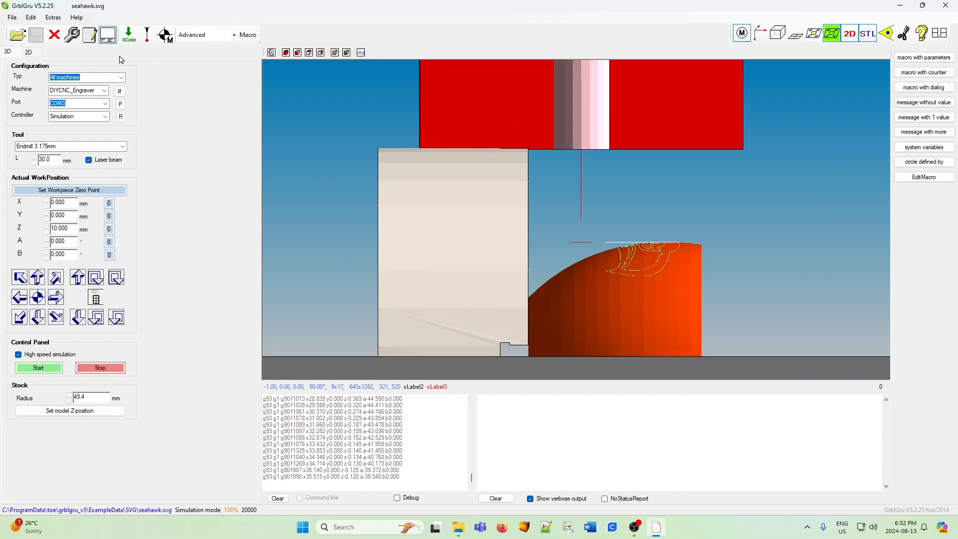
Examine the program settings for GCode commands, spindle/laser/plasma output and macro keys, and close them.
left_click(54, 18)
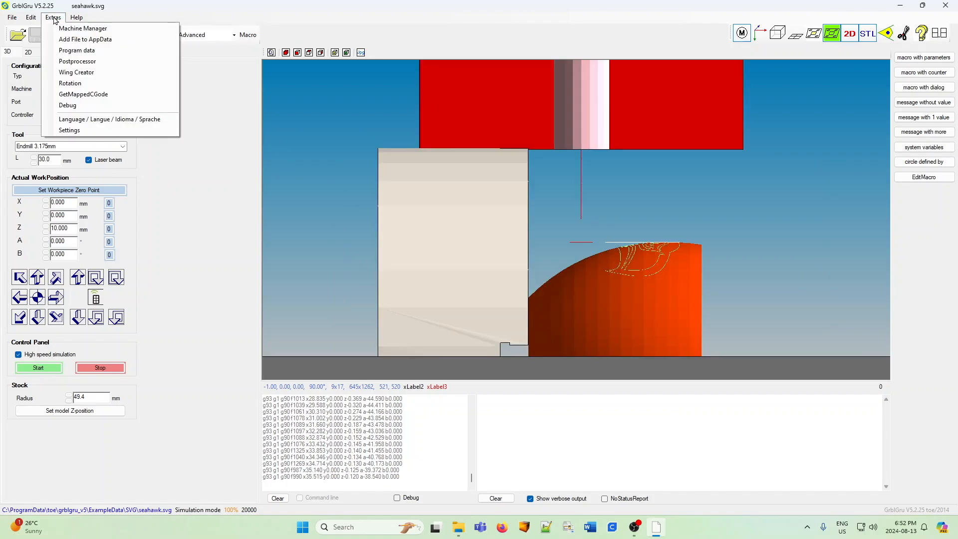
left_click(73, 130)
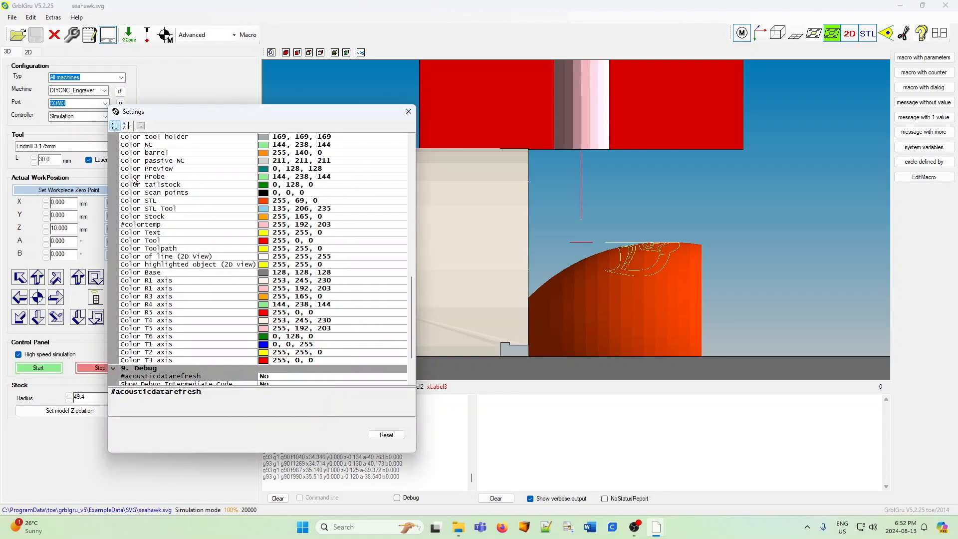
scroll(245, 221, "up", 9)
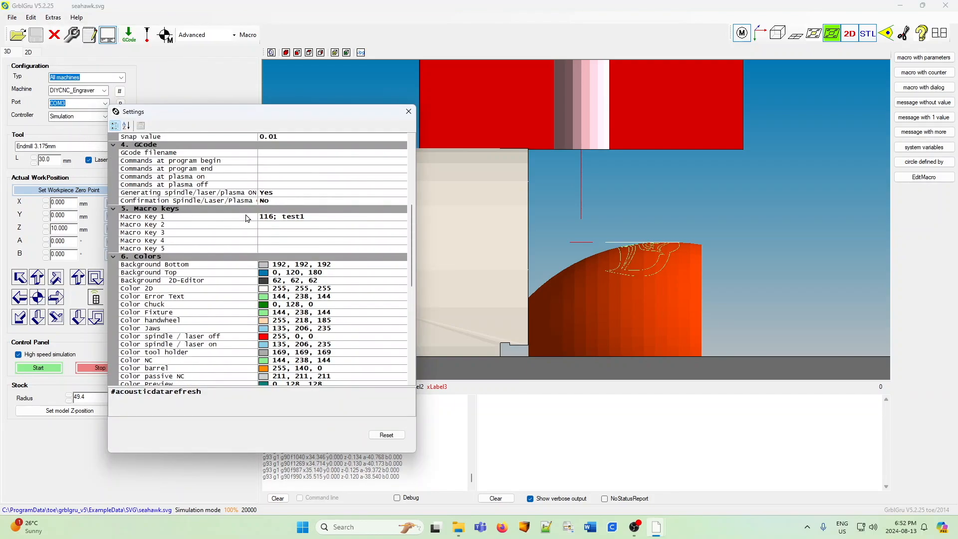
scroll(245, 218, "up", 2)
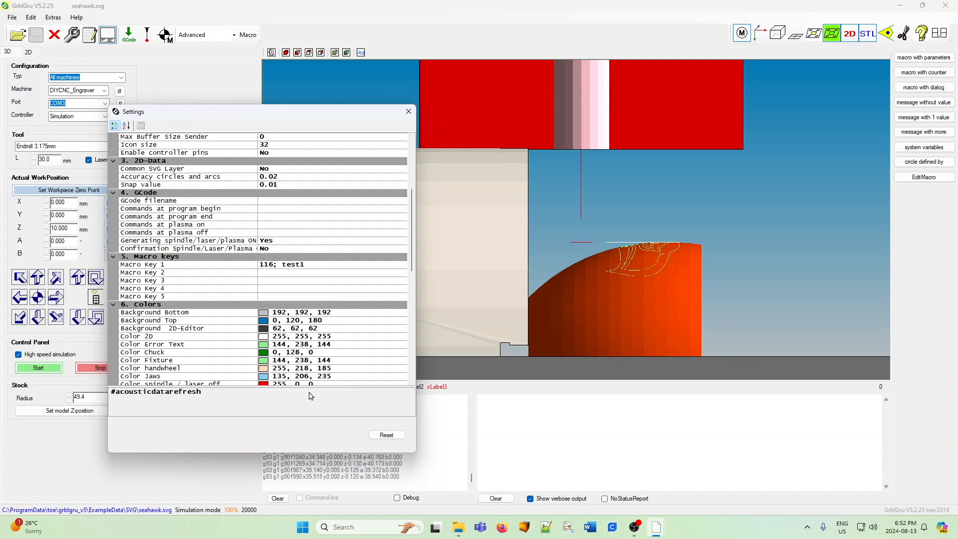
left_click(408, 112)
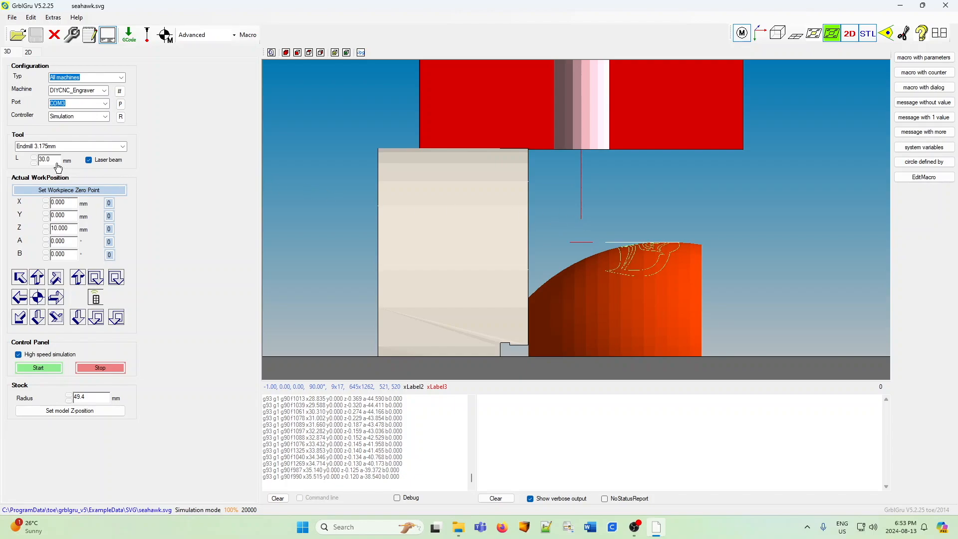
Set the tool length L to 45 mm.
left_click_drag(53, 161, 38, 162)
type("45")
left_click(62, 201)
Set the seahawk job's Tool Ident to Blue Laser.
left_click(29, 52)
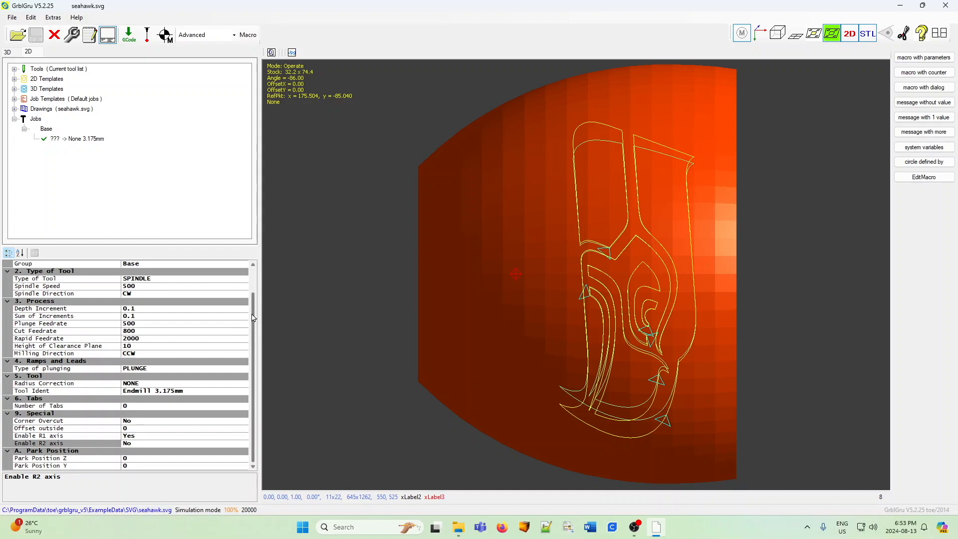
left_click(216, 392)
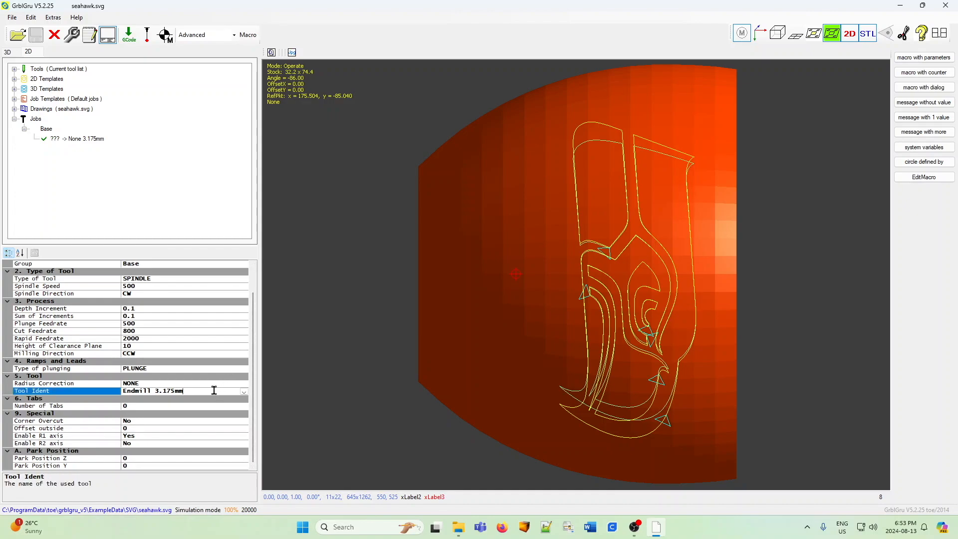
left_click(244, 392)
mouse_move(246, 430)
left_mouse_down()
mouse_move(254, 492)
mouse_move(259, 423)
left_mouse_up()
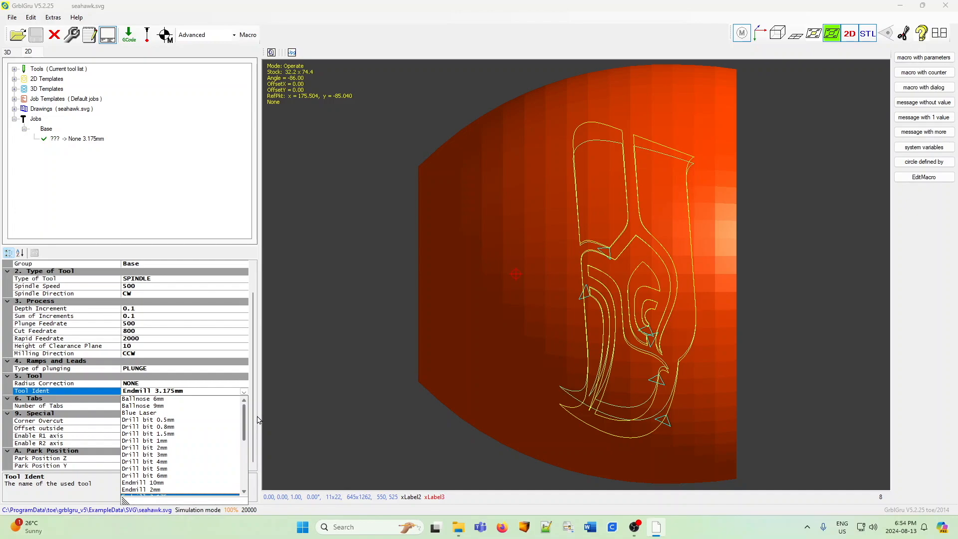
left_click(146, 412)
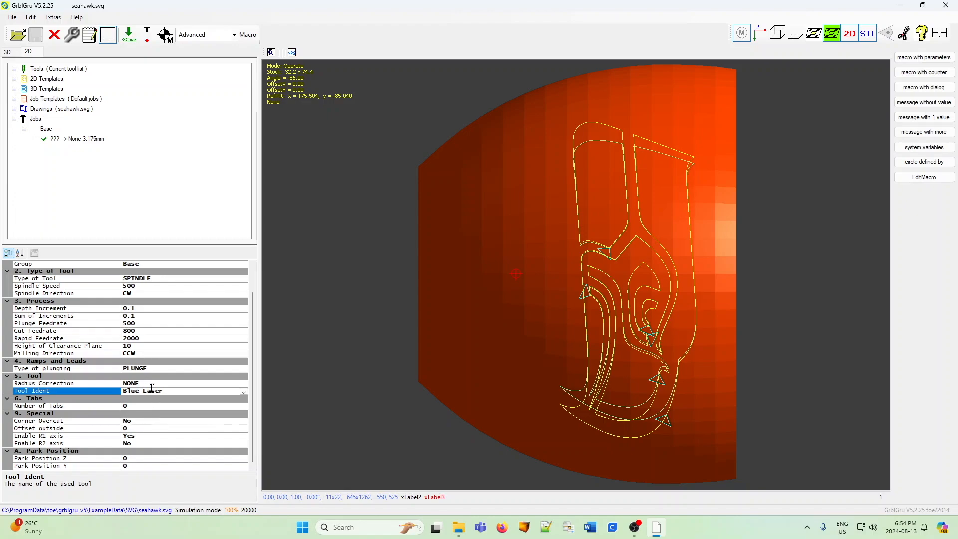
Generate the GCode for the job, examine its header, spindle and plunge sections in the text editor, and close it.
left_click(75, 141)
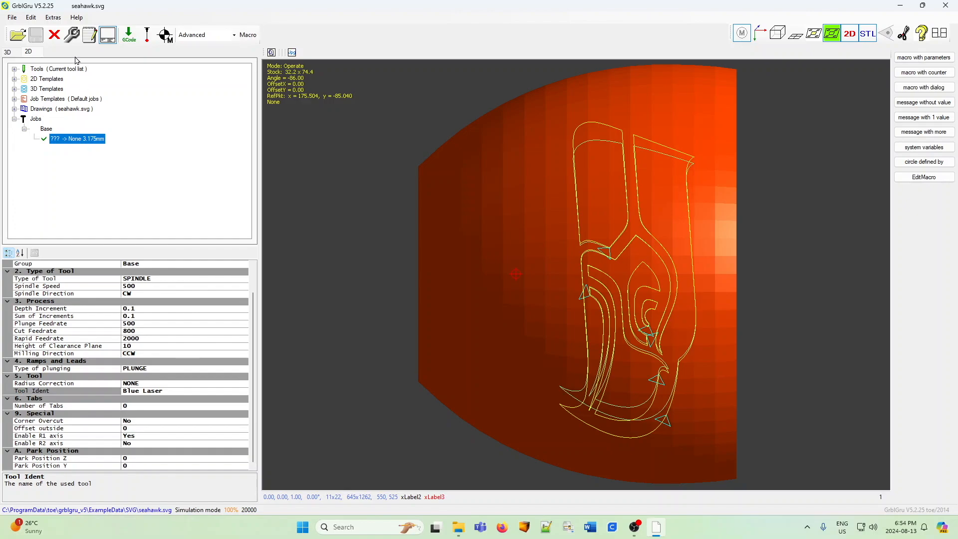
left_click(72, 36)
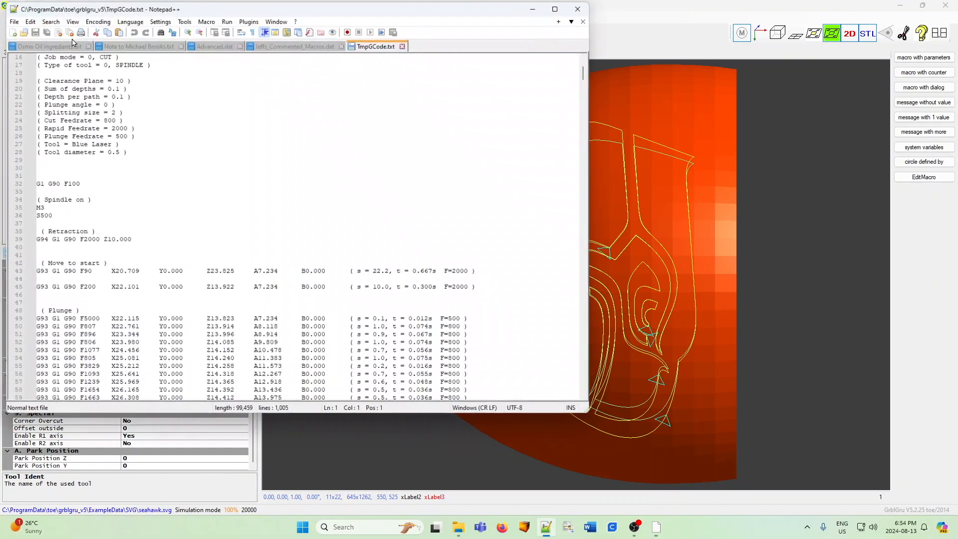
scroll(337, 278, "down", 4)
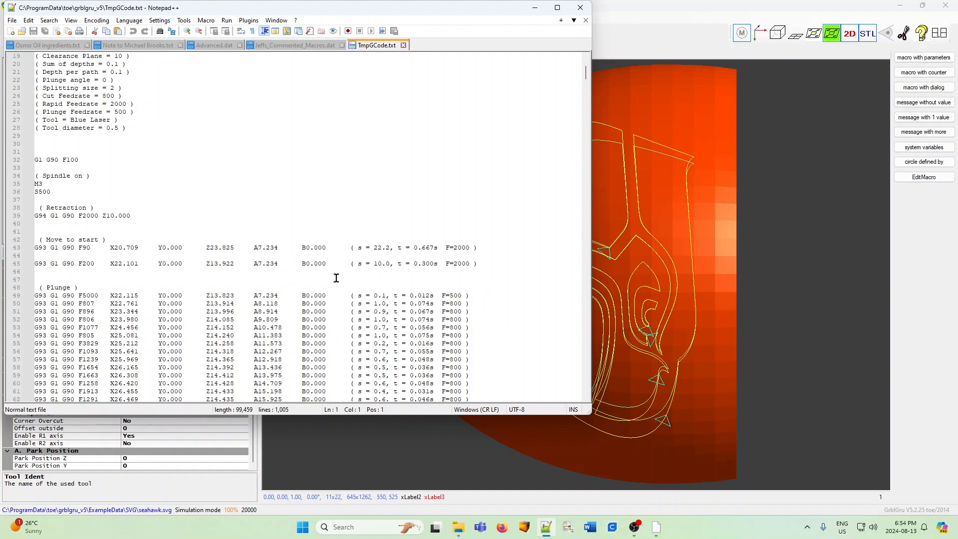
scroll(336, 278, "down", 2)
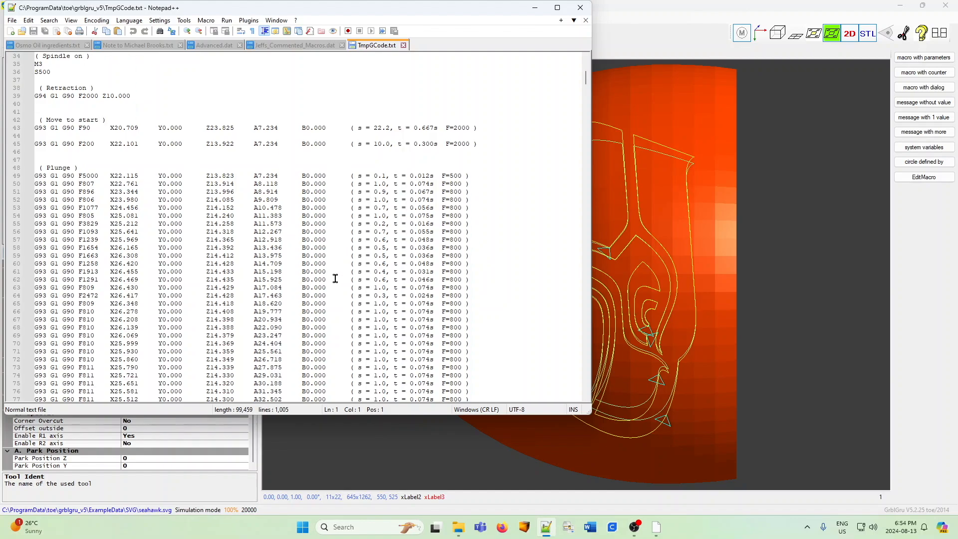
scroll(335, 278, "up", 3)
scroll(335, 278, "up", 4)
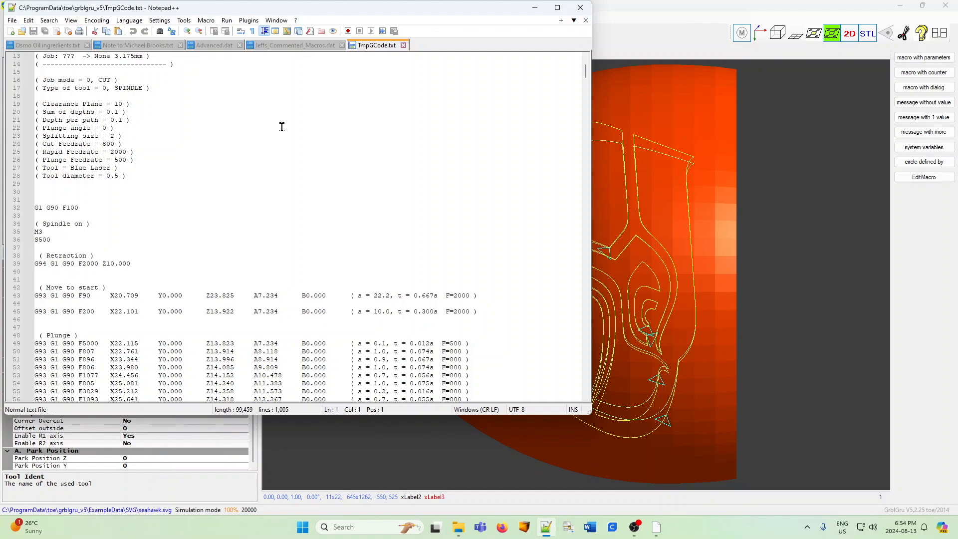
left_click(578, 8)
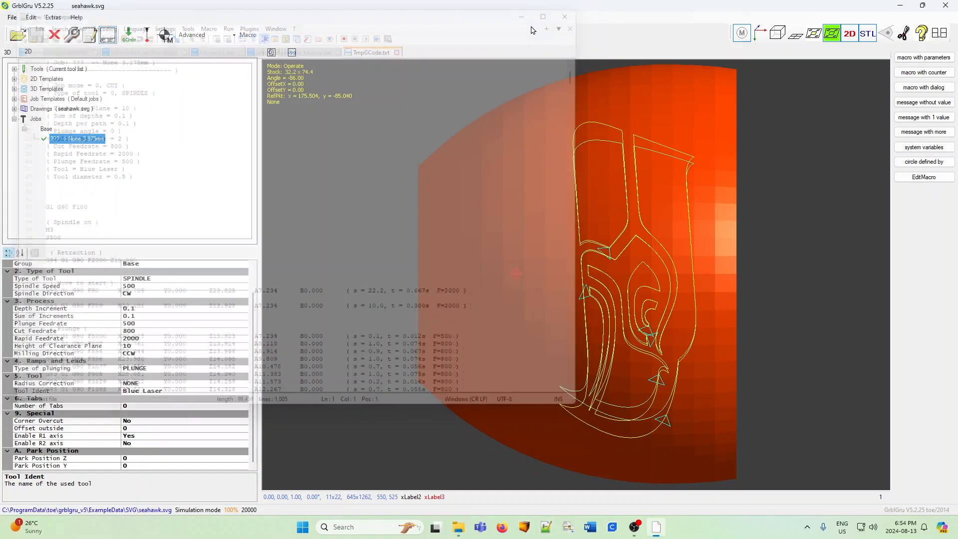
Review the job parameters and run the 3D simulation of the seahawk engraving with the Blue Laser tool.
left_click_drag(252, 332, 253, 307)
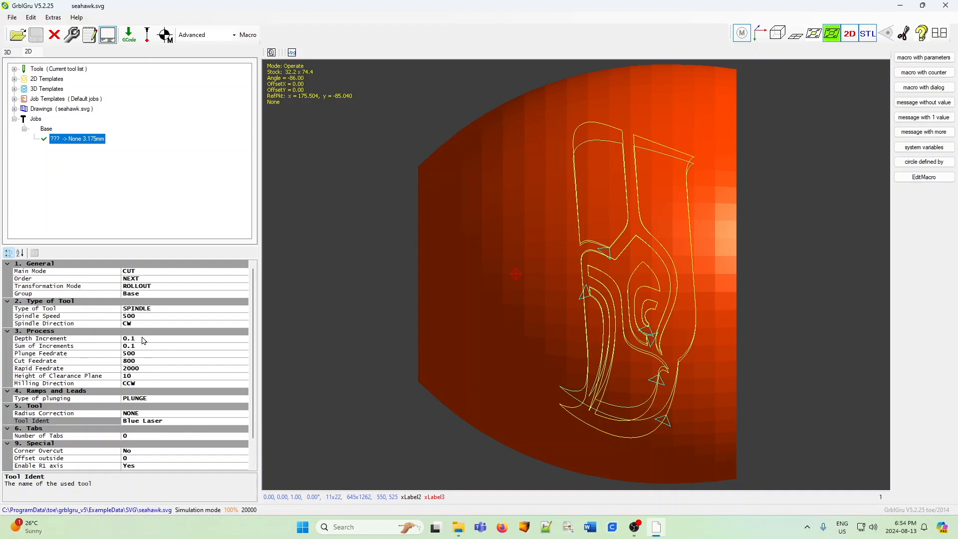
scroll(253, 345, "down", 1)
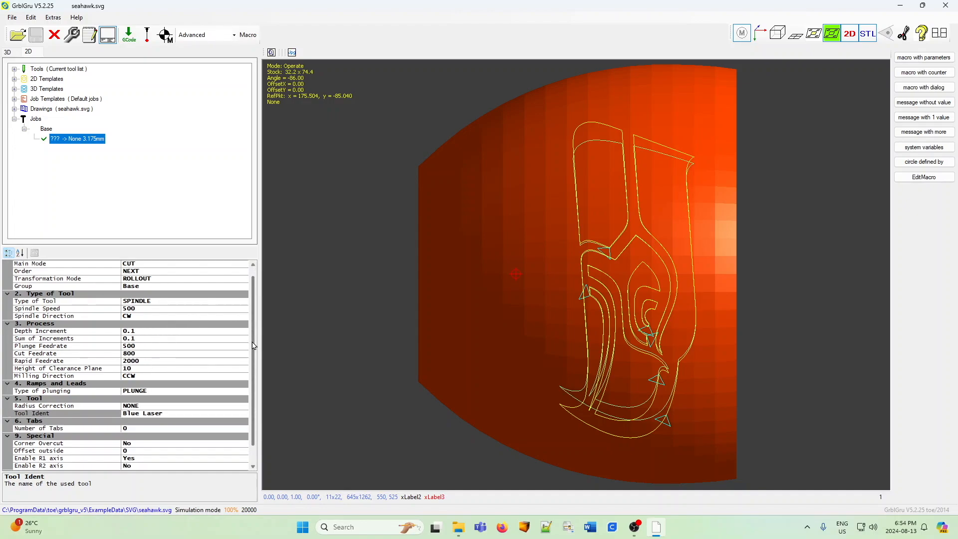
scroll(253, 345, "down", 1)
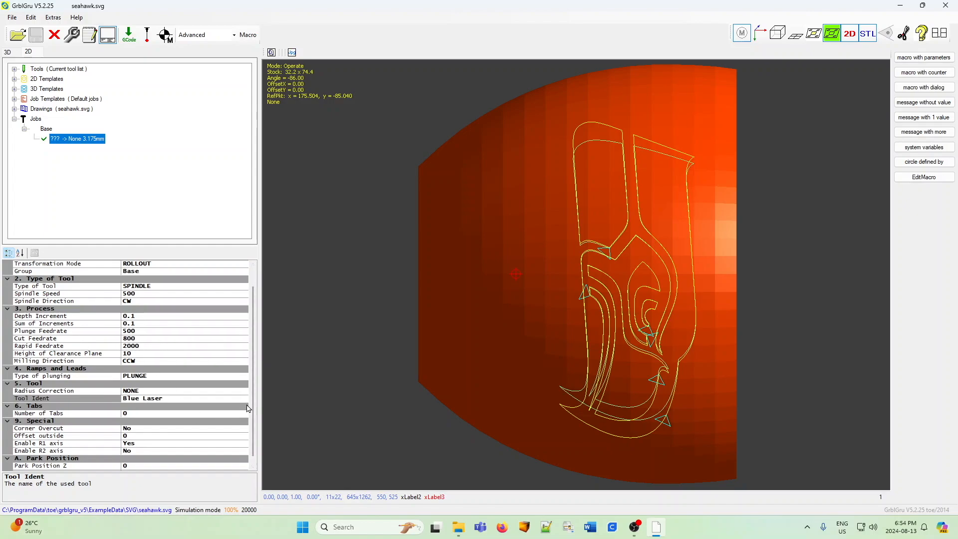
scroll(251, 400, "down", 1)
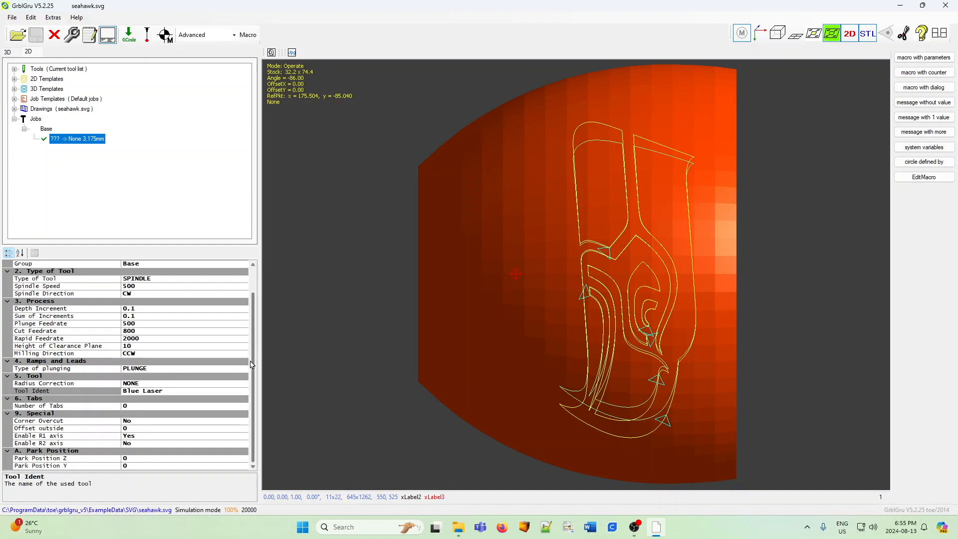
scroll(252, 364, "up", 2)
left_click(8, 52)
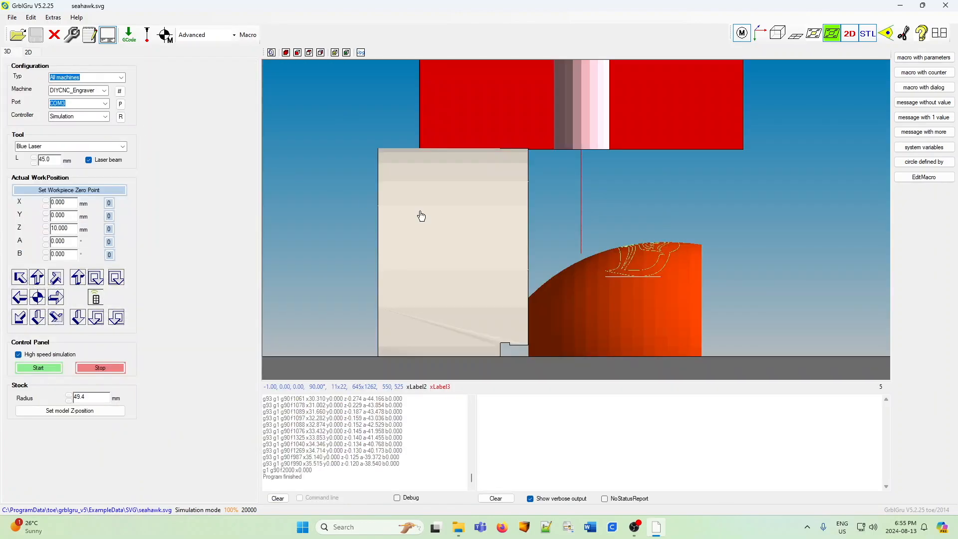
left_click(44, 369)
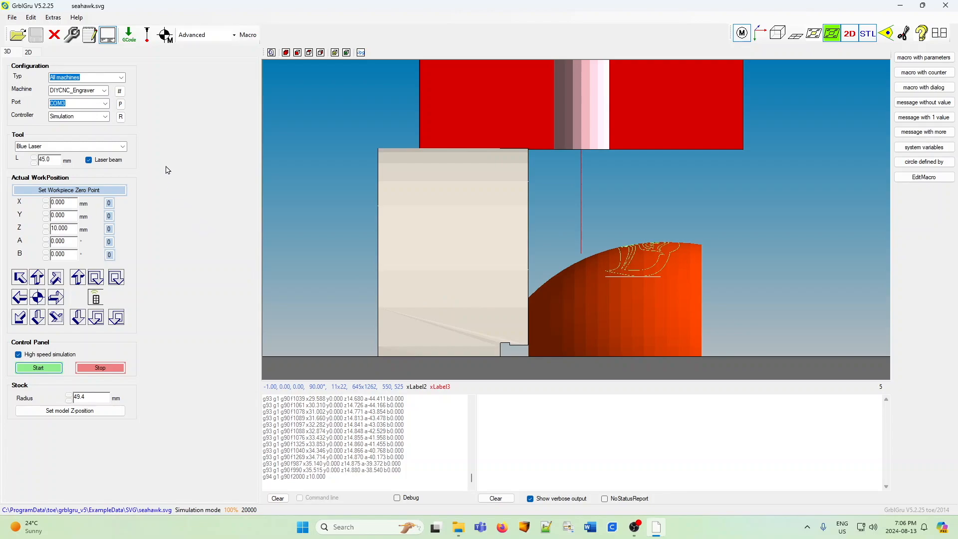
Examine the job's Spindle Speed and Enable R1 axis parameters and return to the 3D machine view.
left_click(29, 52)
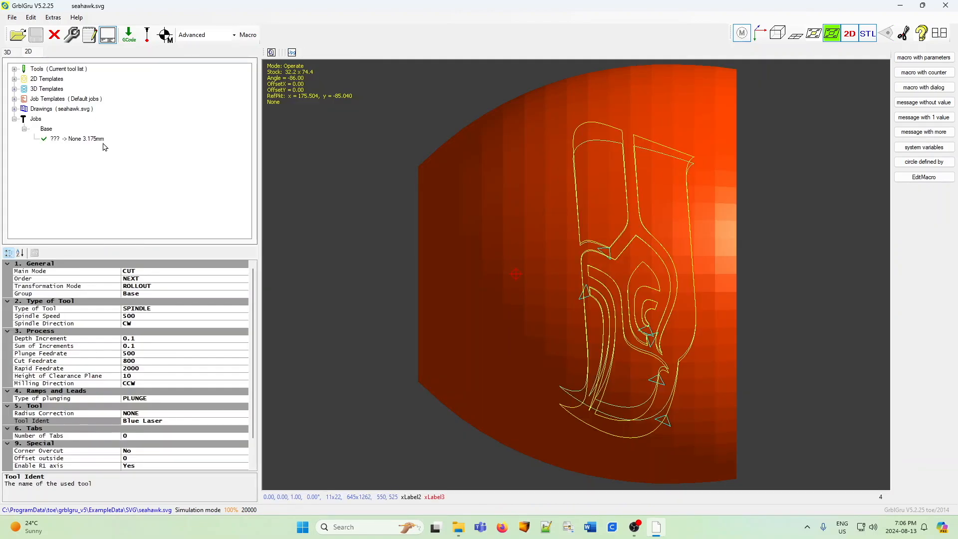
left_click(139, 317)
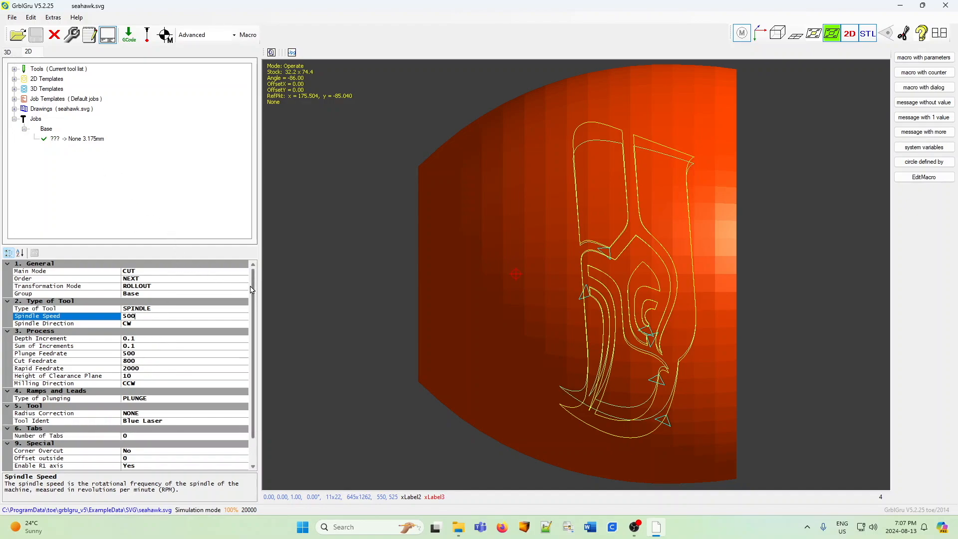
scroll(253, 304, "down", 2)
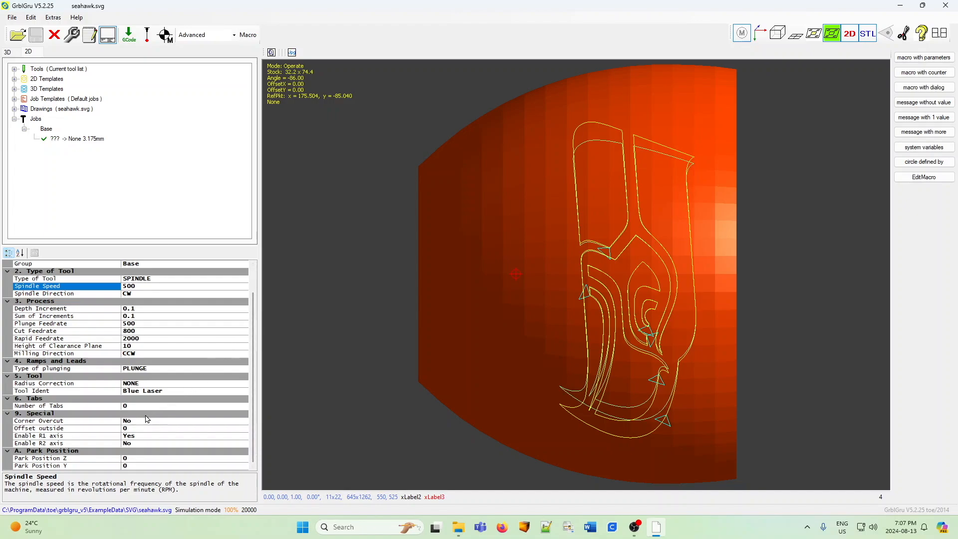
left_click(130, 435)
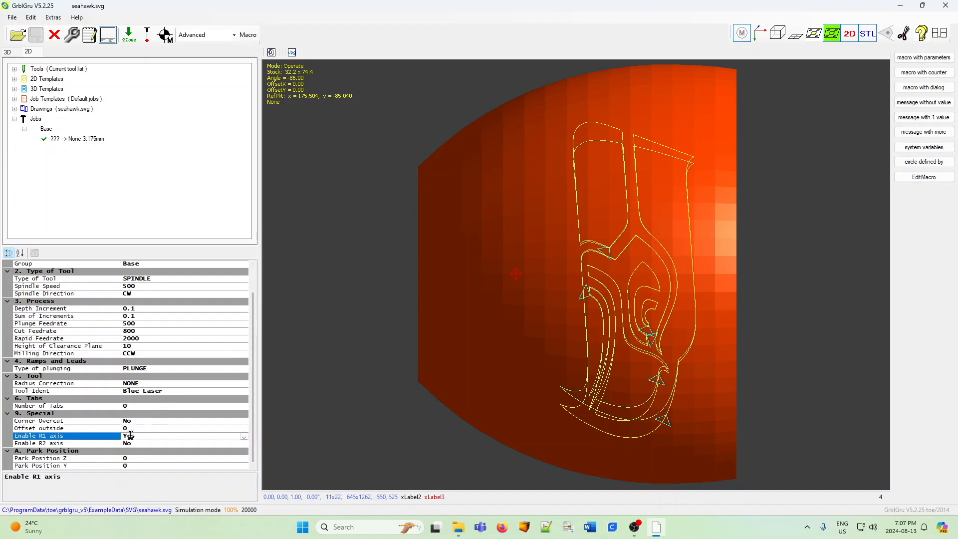
double_click(145, 434)
left_click(7, 52)
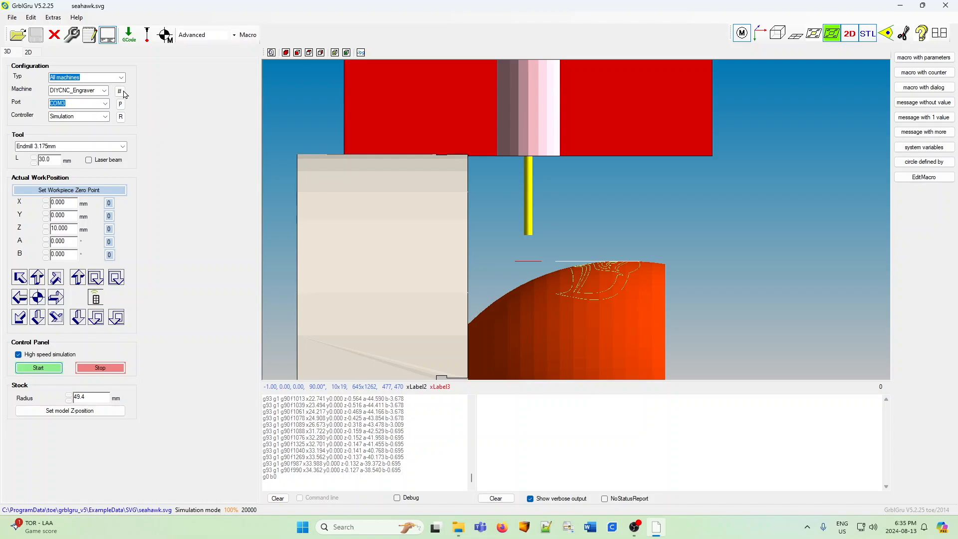
Browse the example DXF files available for import and cancel the import.
left_click(12, 17)
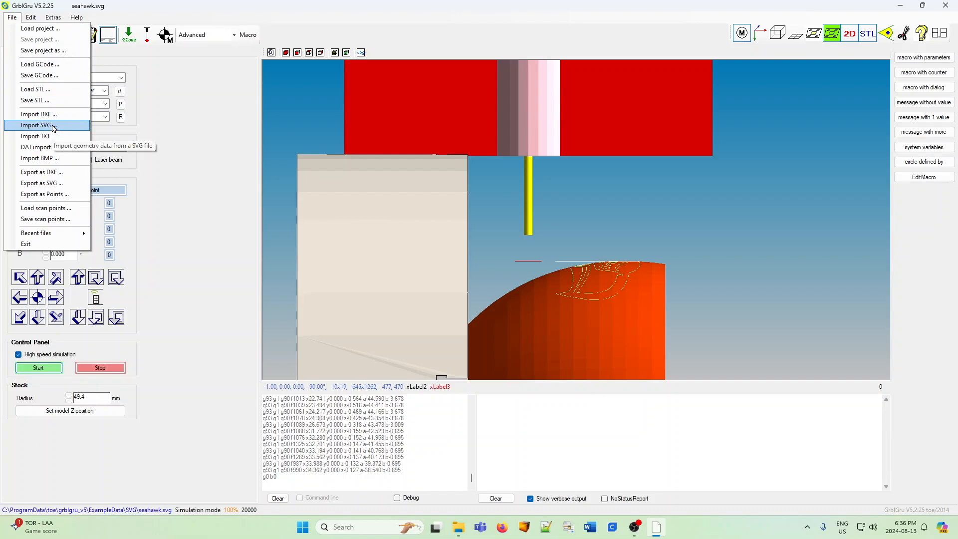
left_click(45, 115)
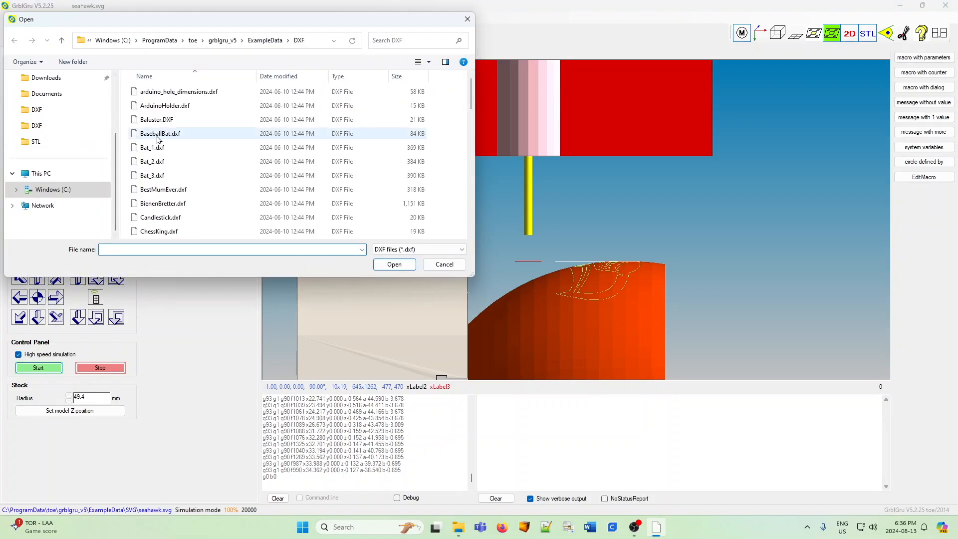
scroll(172, 136, "down", 2)
scroll(172, 137, "down", 10)
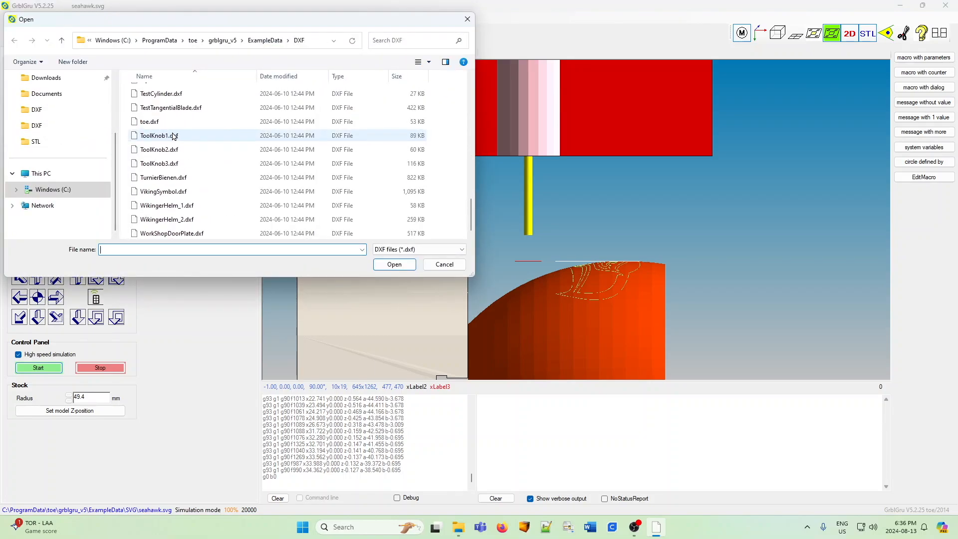
scroll(172, 136, "up", 15)
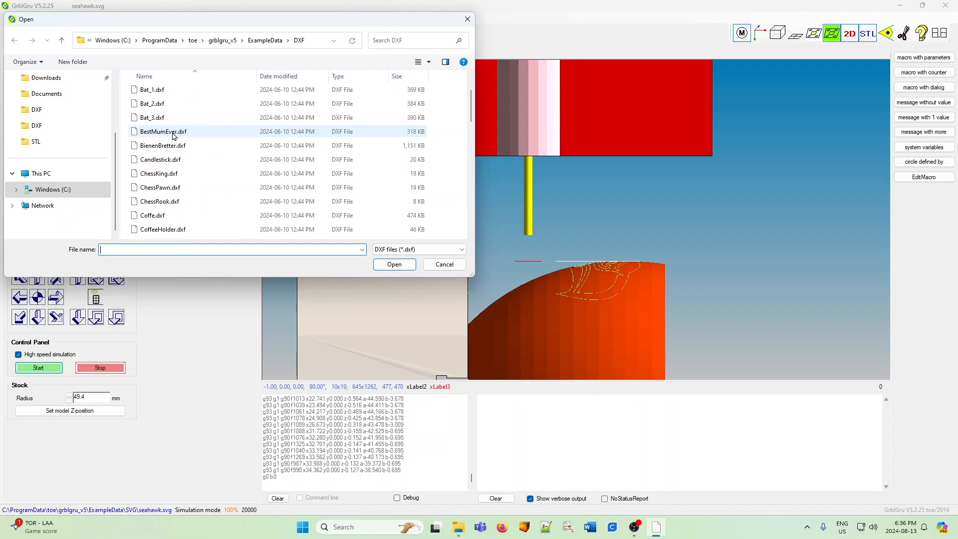
left_click(441, 266)
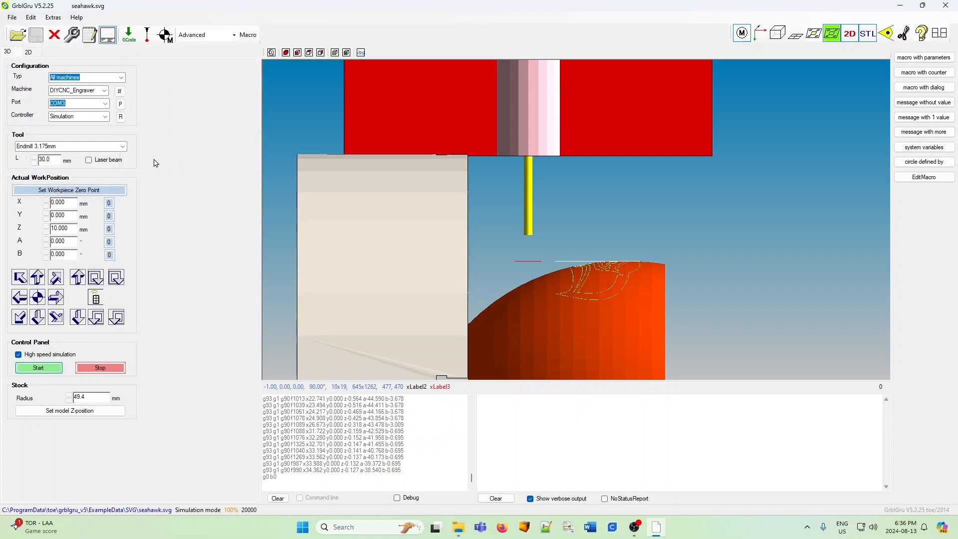
Start an SVG import and browse to the ExampleData folder of grblgru_v5.2.24 under C:\ProgramData\toe.
left_click(12, 18)
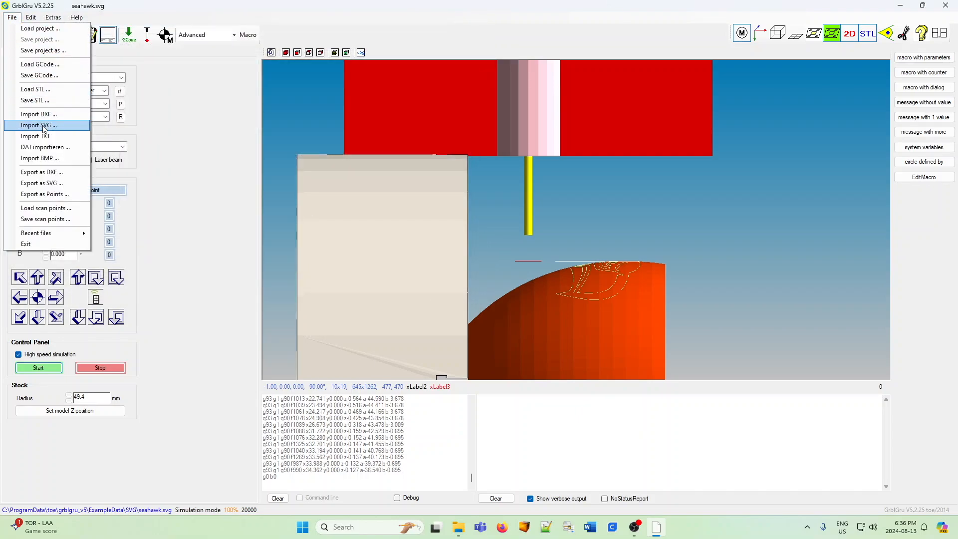
left_click(44, 127)
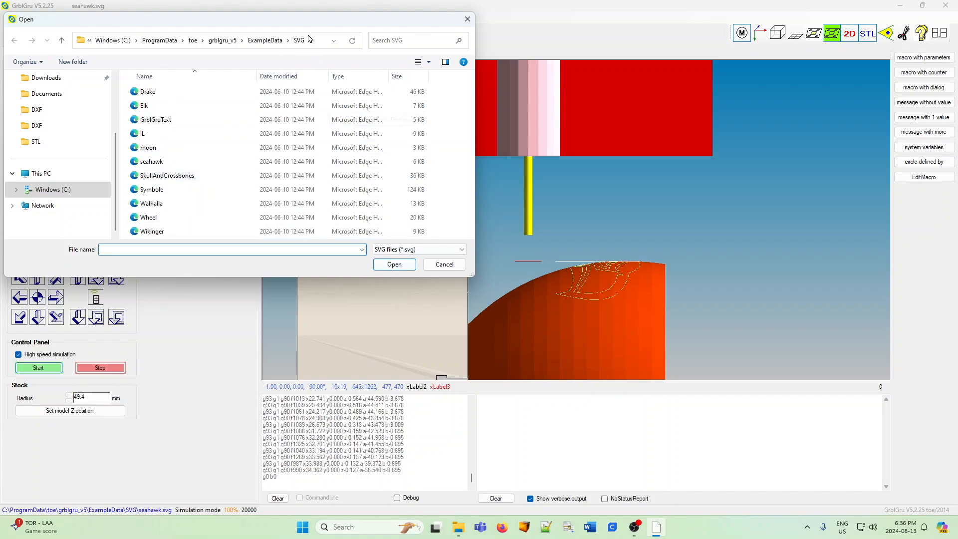
left_click(193, 39)
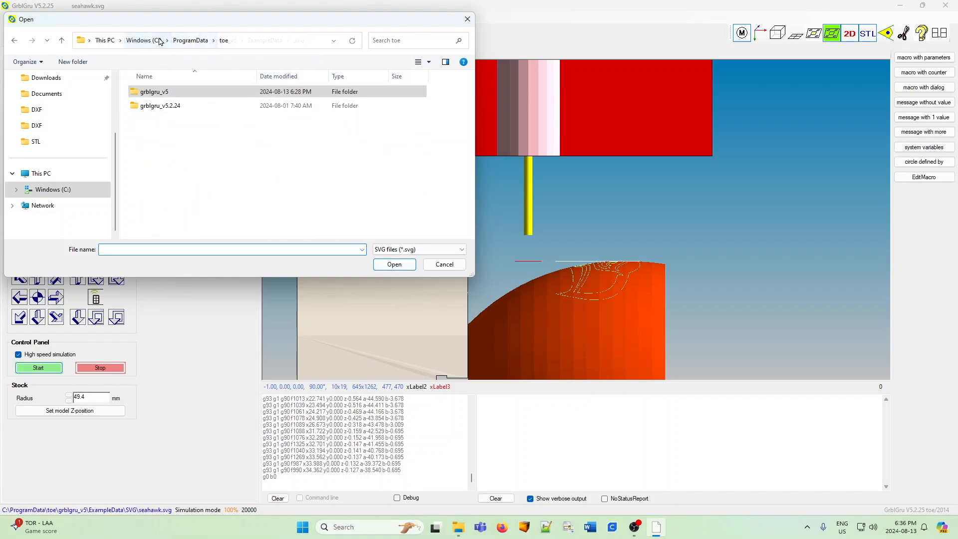
left_click(191, 40)
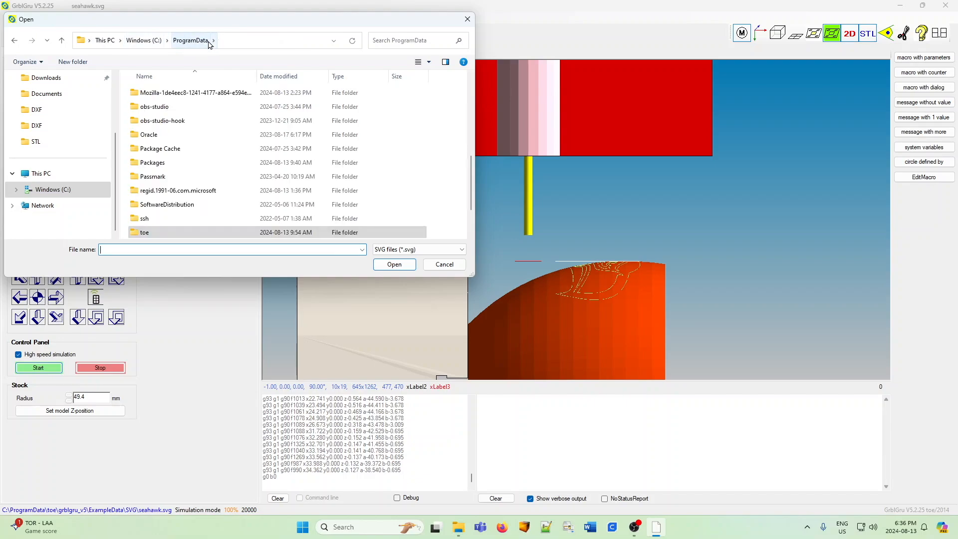
left_click(148, 233)
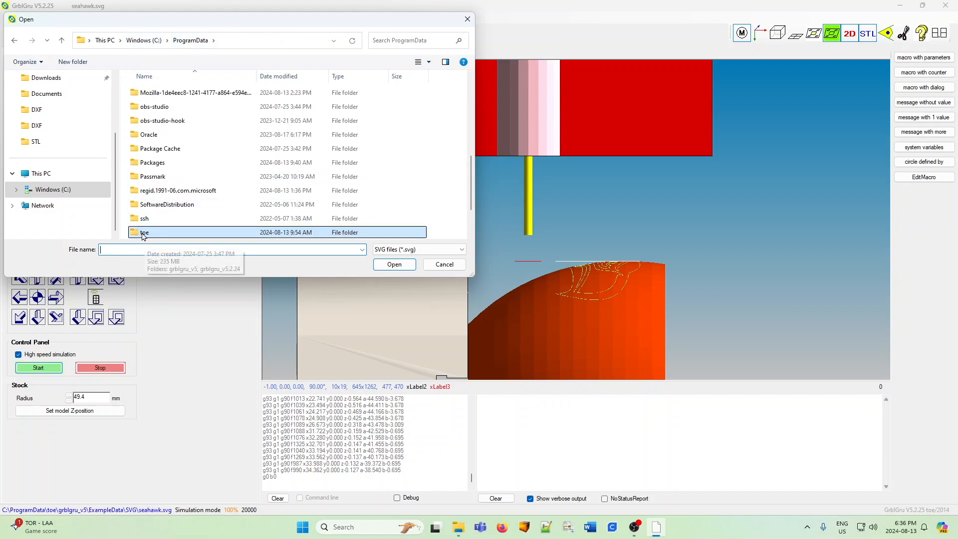
double_click(146, 234)
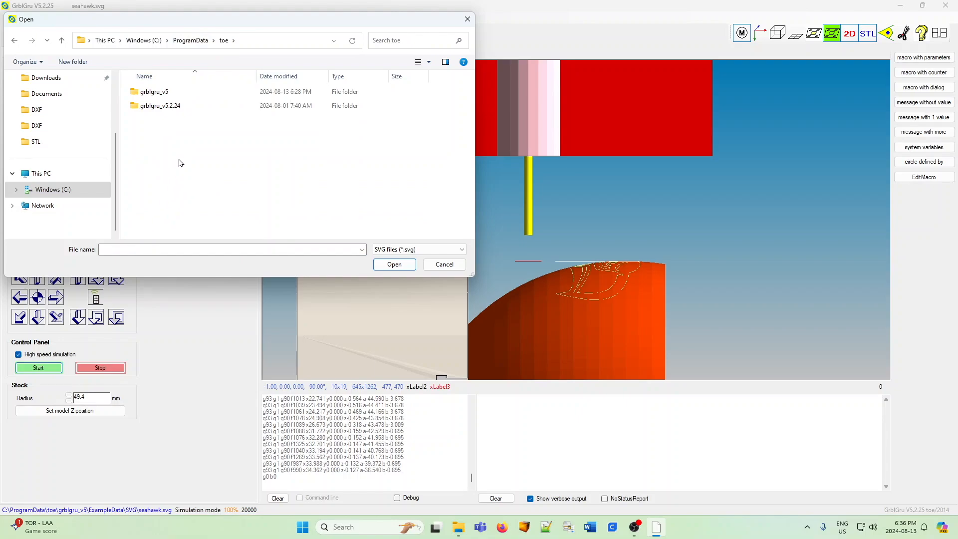
double_click(158, 106)
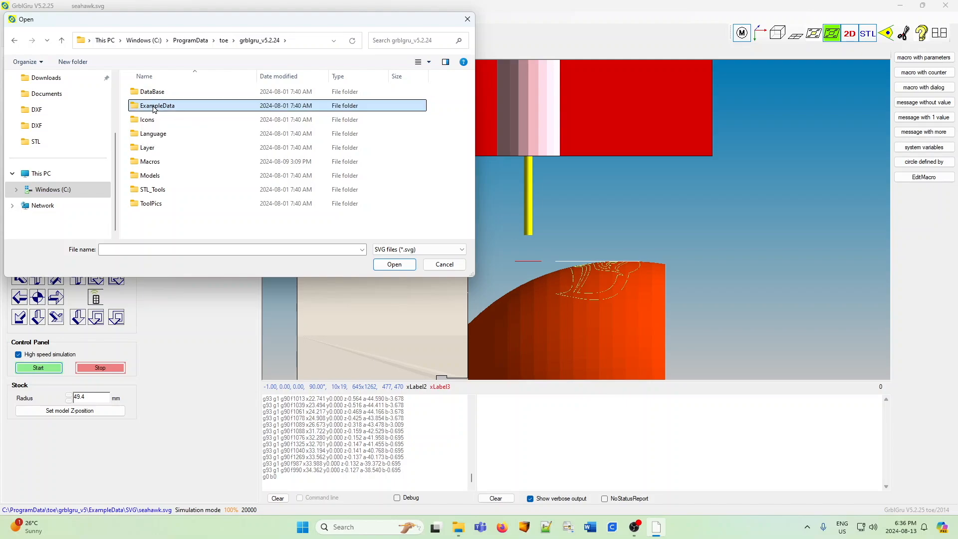
double_click(153, 107)
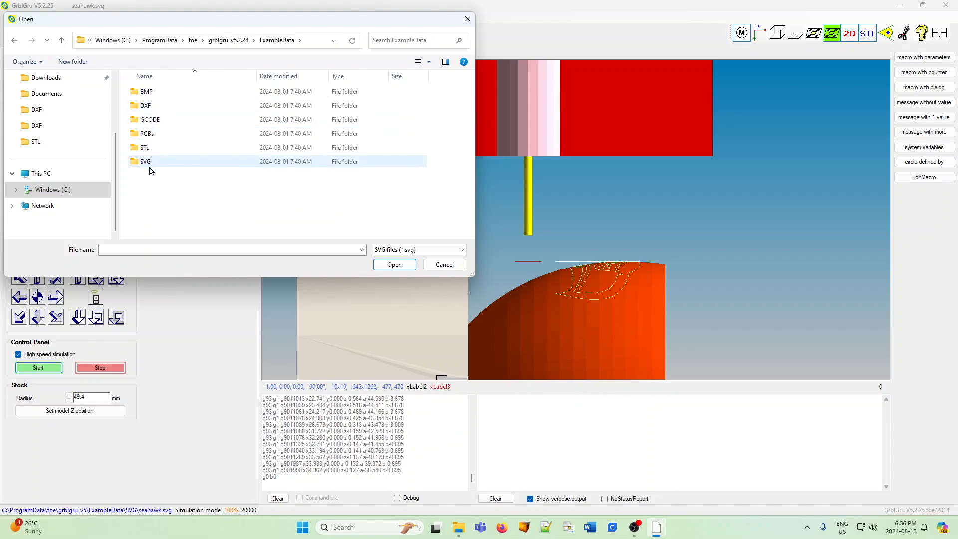
Show all file types in the BMP example folder, examine its contents and cancel the SVG import.
double_click(151, 94)
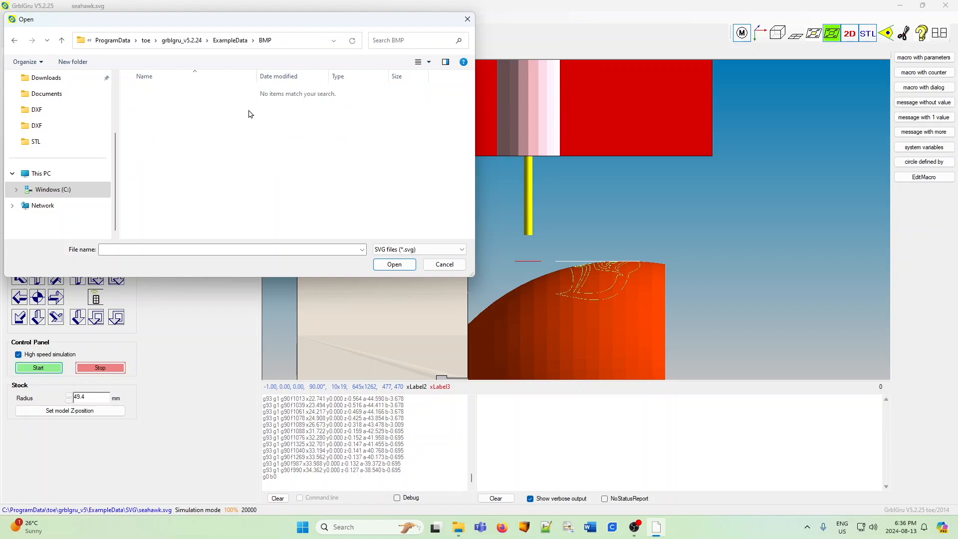
left_click(433, 250)
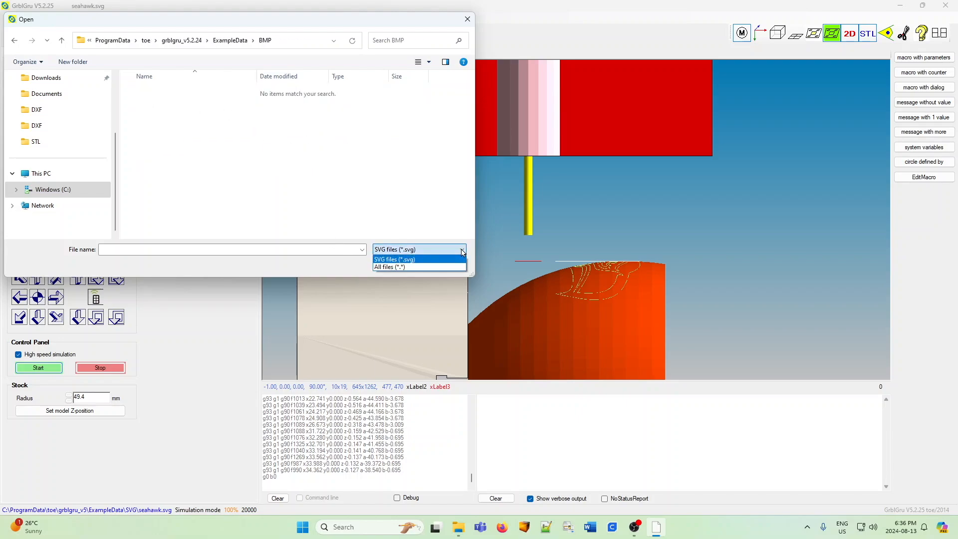
left_click(390, 267)
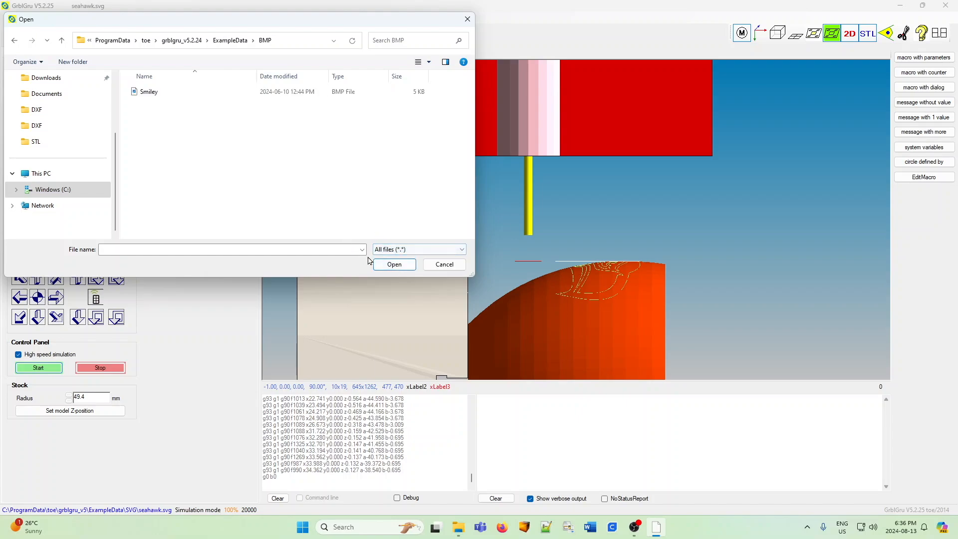
left_click(445, 263)
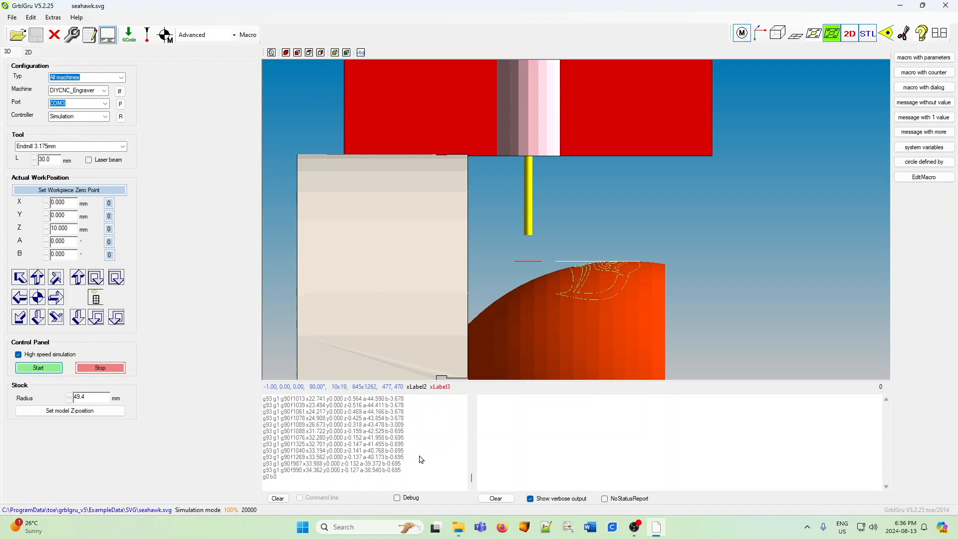
Switch to File Explorer and open C:\Program Files (x86)\toe\GrblGru_v5.2.24\Data\ExampleData.
left_click(458, 526)
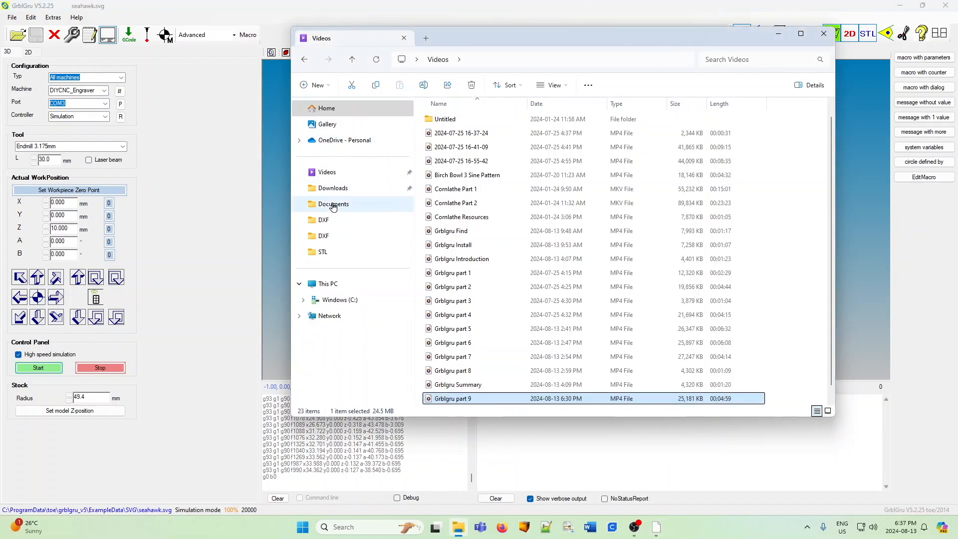
left_click(333, 205)
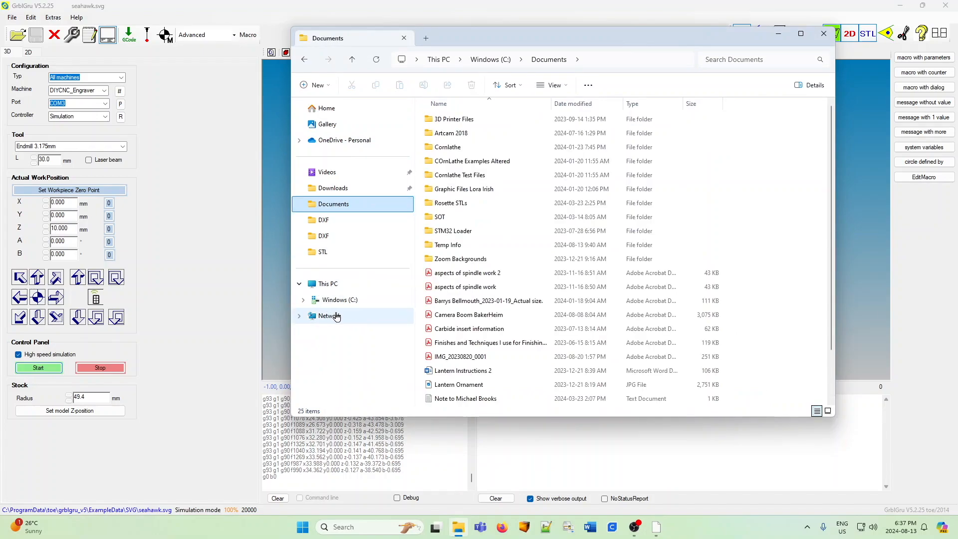
left_click(337, 300)
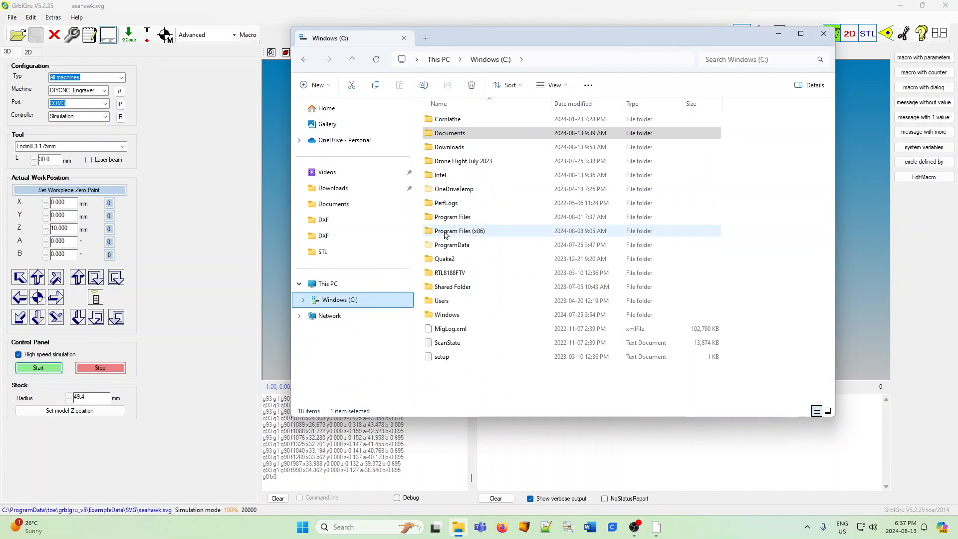
double_click(460, 233)
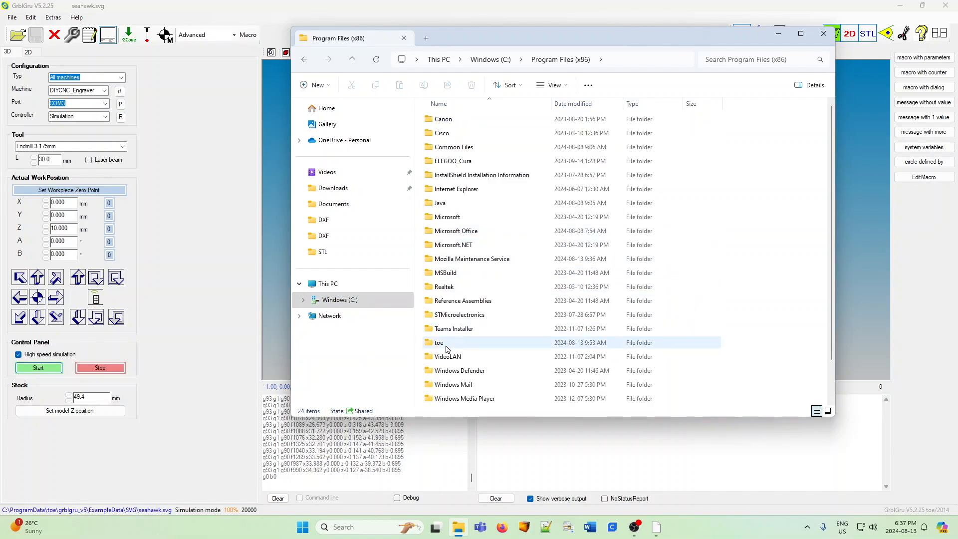
double_click(439, 343)
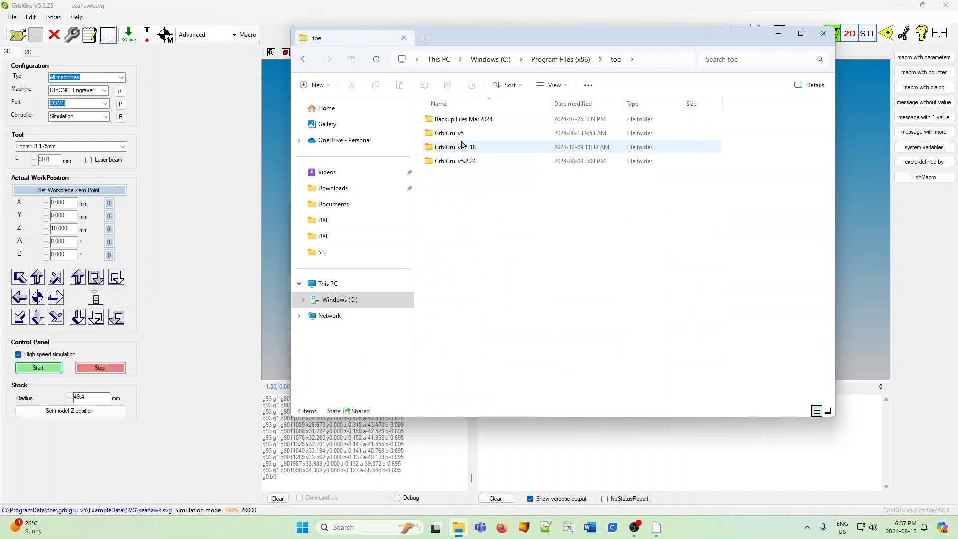
double_click(458, 162)
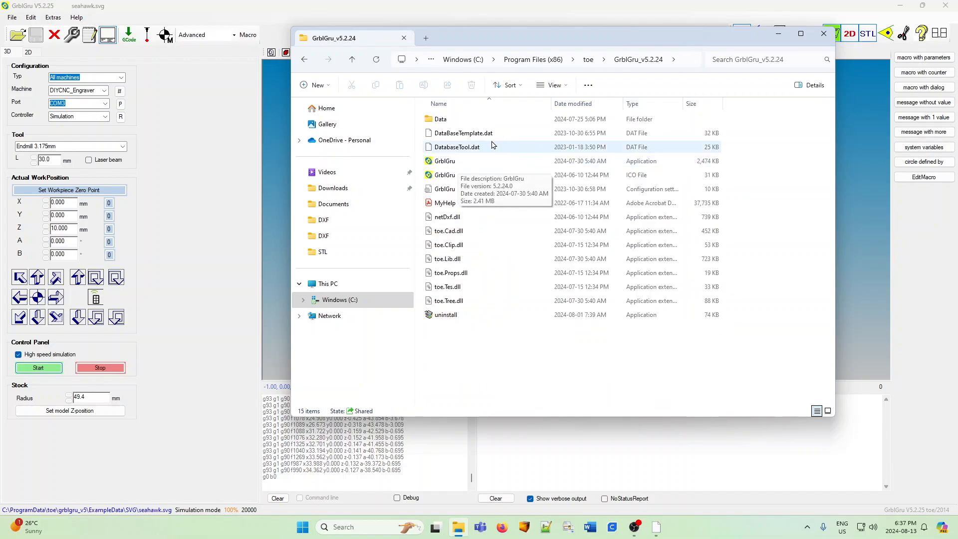
double_click(447, 122)
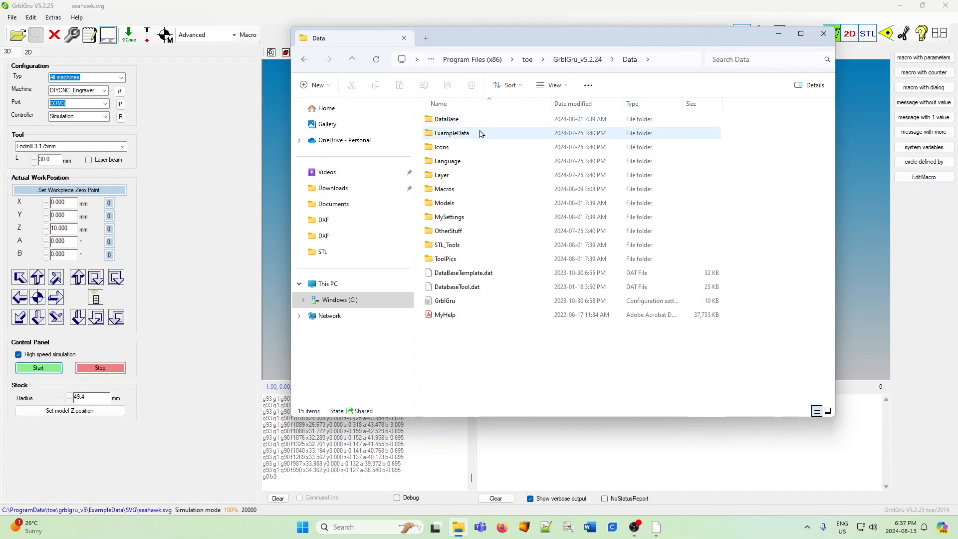
double_click(450, 135)
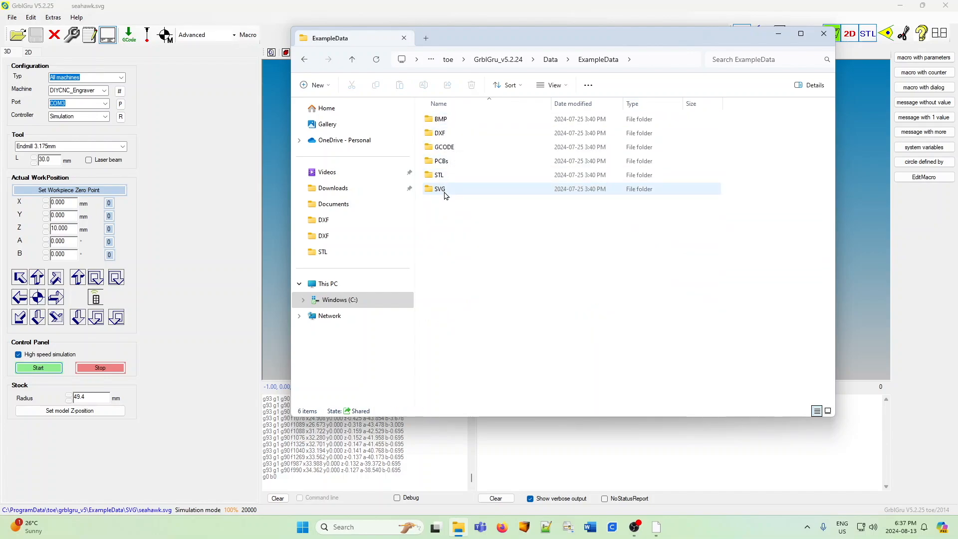
Look through the example files in the BMP and DXF folders and return to ExampleData.
double_click(442, 121)
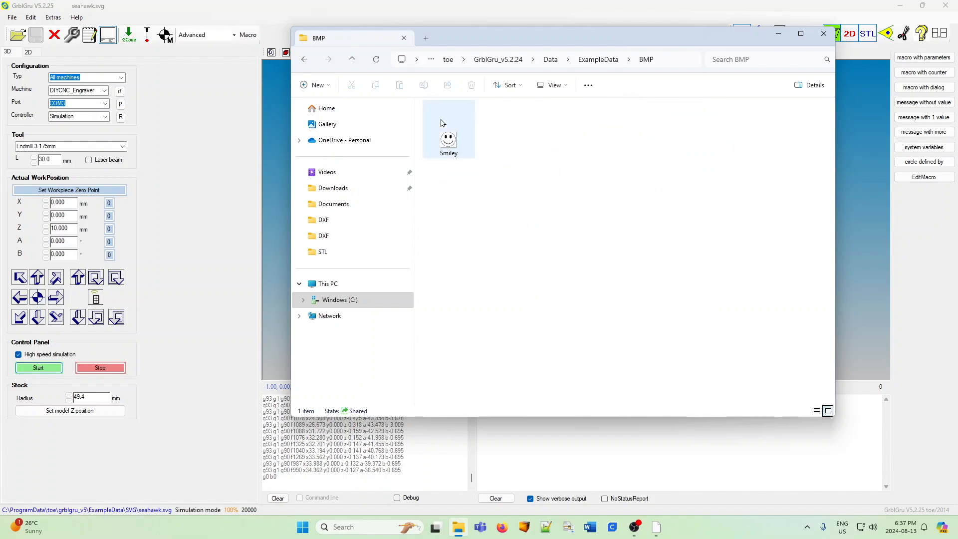
left_click(352, 60)
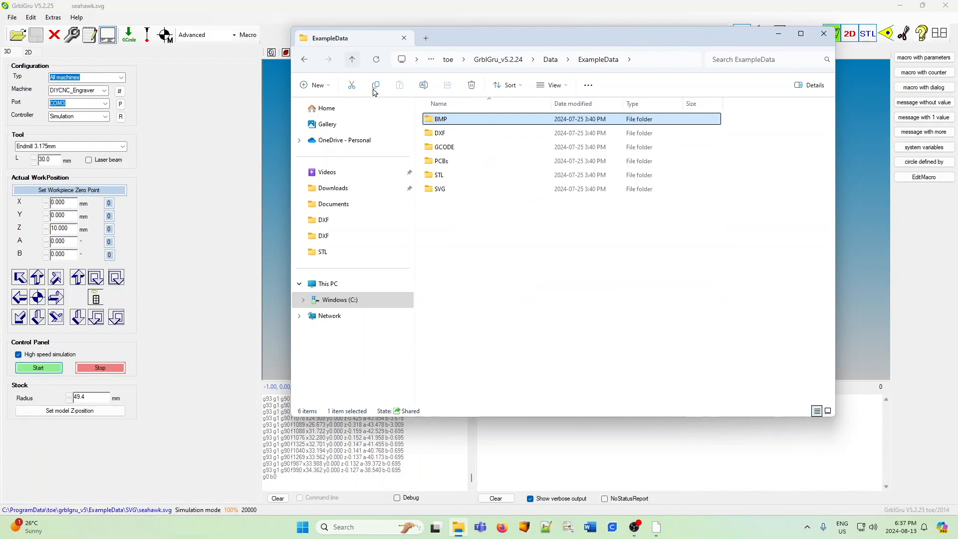
double_click(439, 133)
scroll(472, 255, "down", 4)
scroll(472, 254, "down", 5)
scroll(472, 254, "up", 6)
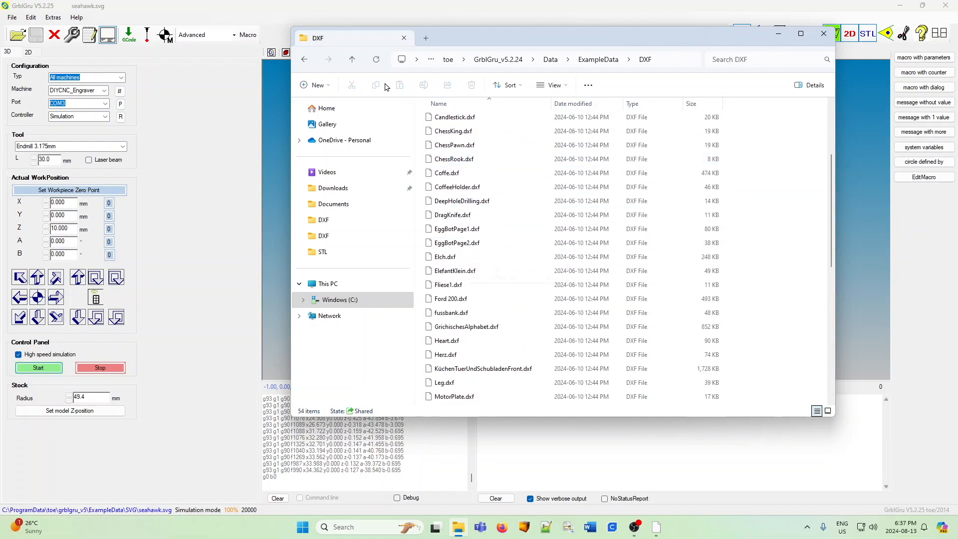
left_click(352, 59)
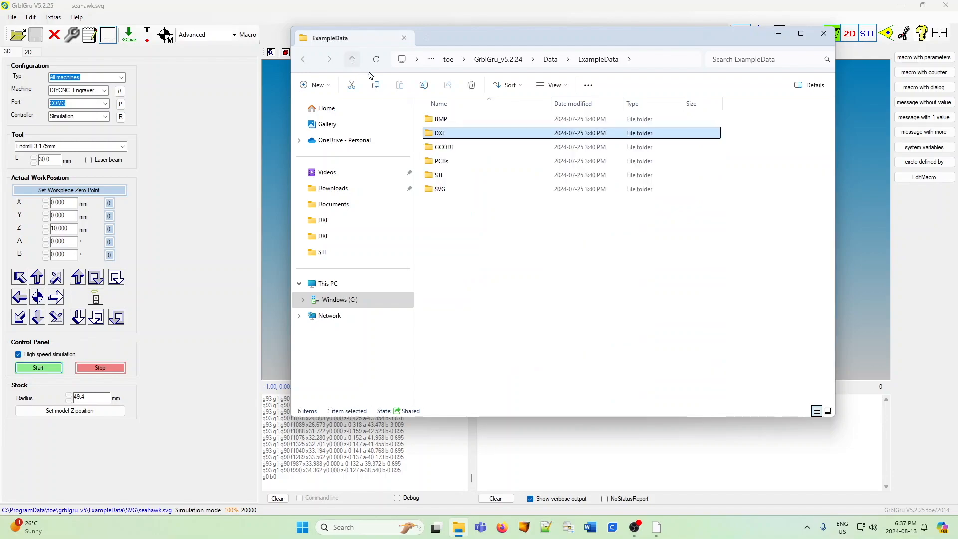
Look through the example files in the STL and SVG folders and return to ExampleData.
double_click(437, 175)
scroll(458, 171, "down", 1)
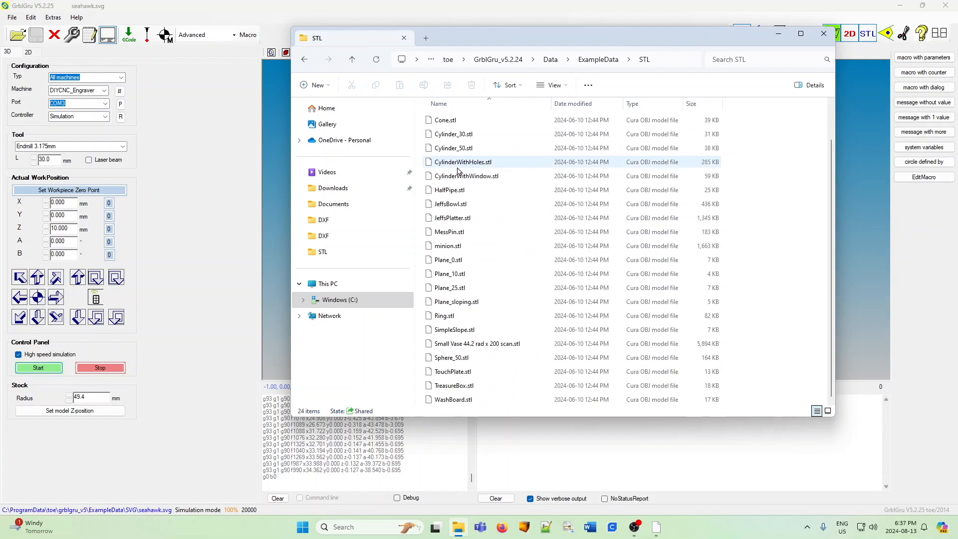
scroll(460, 173, "up", 1)
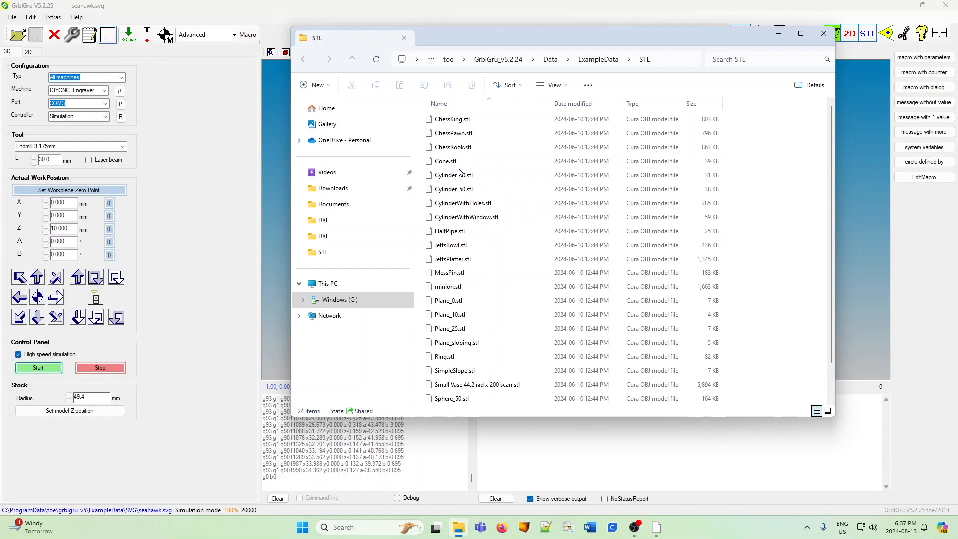
left_click(352, 60)
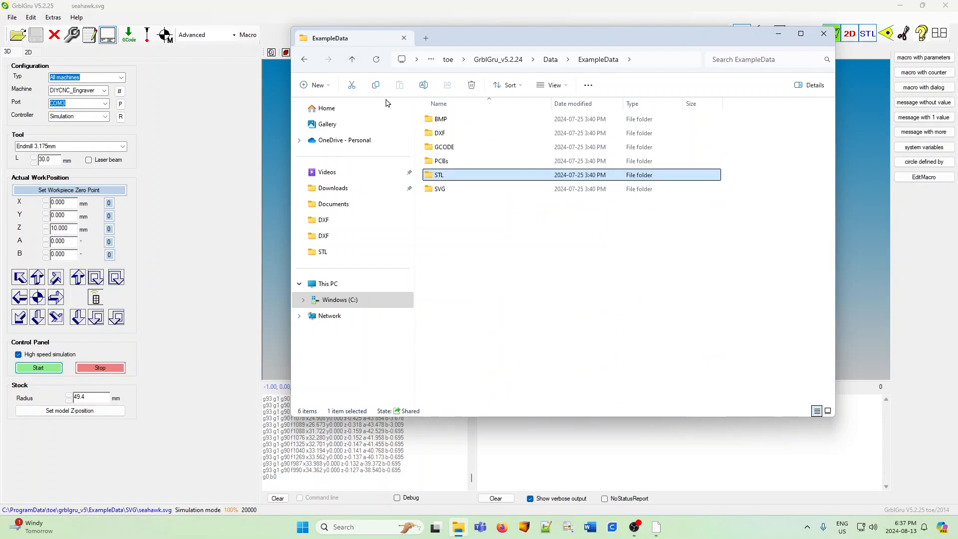
left_click(442, 191)
double_click(442, 191)
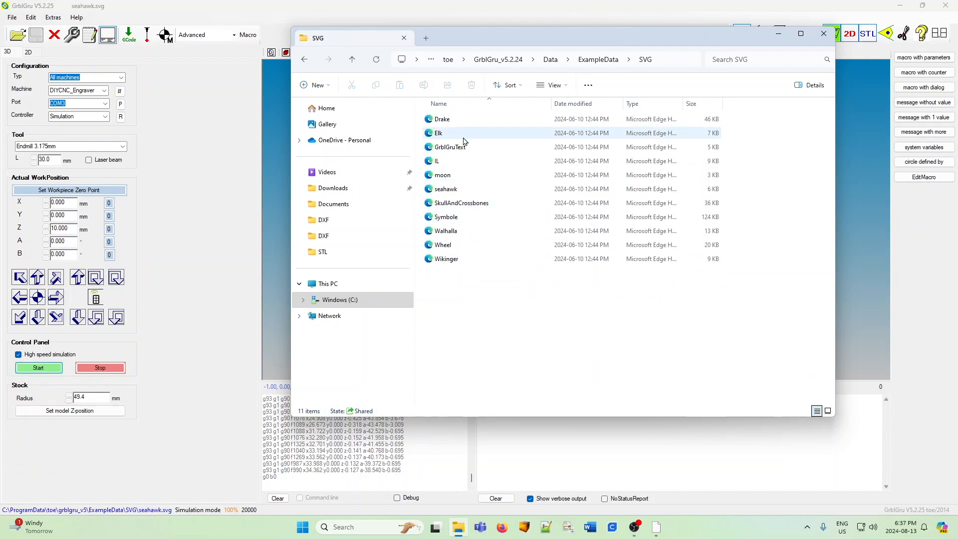
left_click(352, 61)
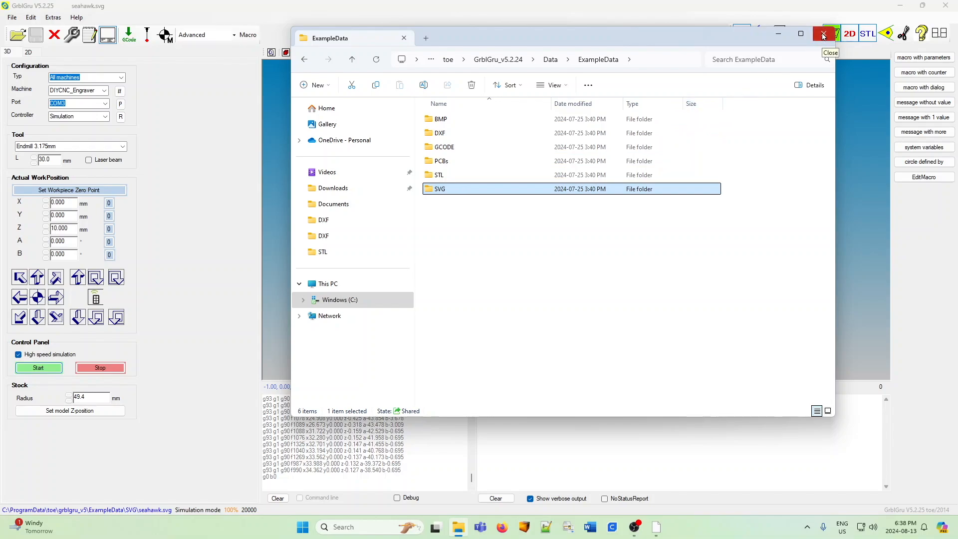
Return to the root of the C: drive and check the Hidden items display option for viewing the ProgramData folder.
left_click(353, 61)
left_click(352, 61)
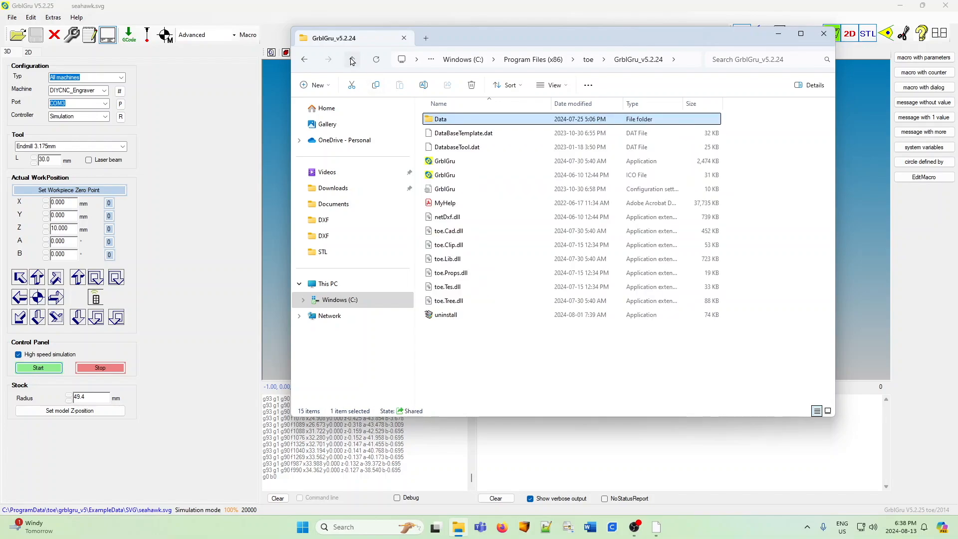
left_click(352, 61)
left_click(352, 61)
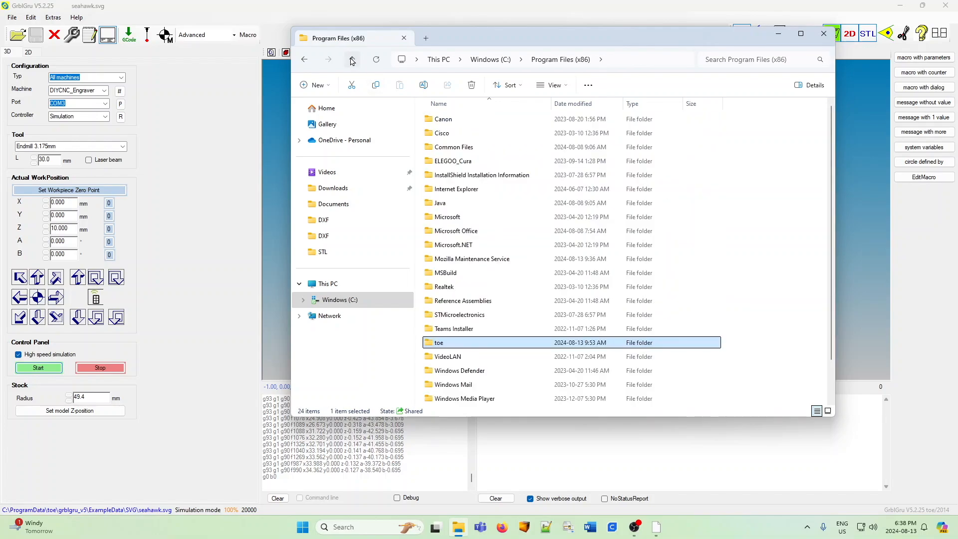
left_click(352, 61)
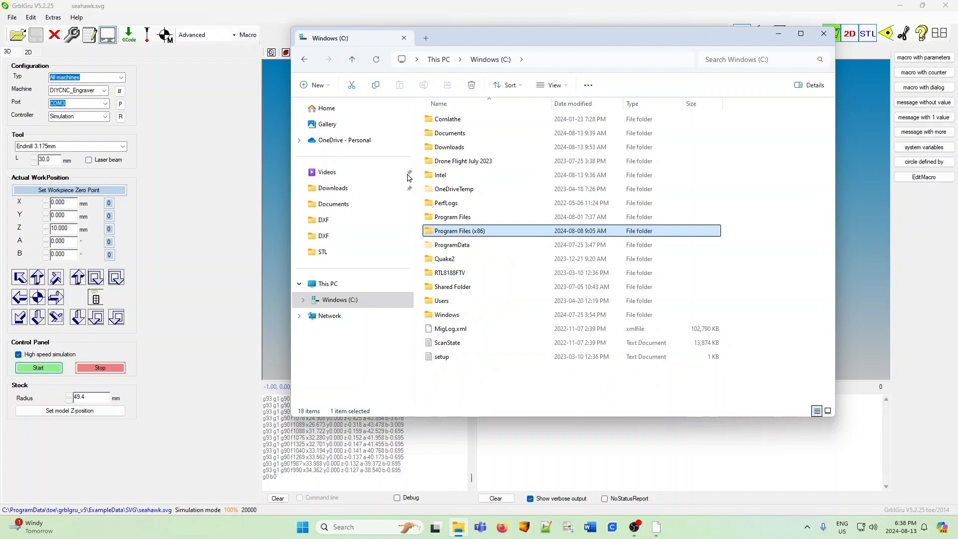
left_click(450, 247)
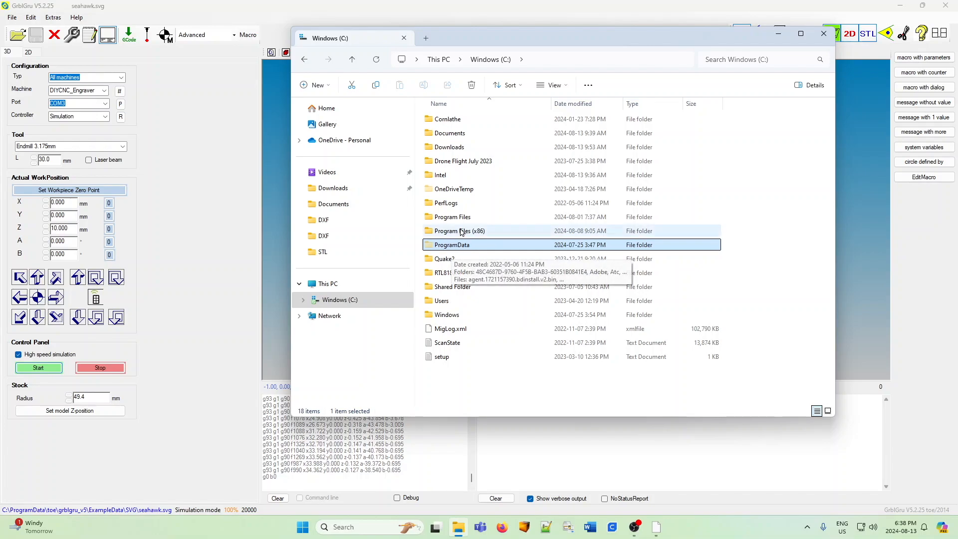
left_click(543, 87)
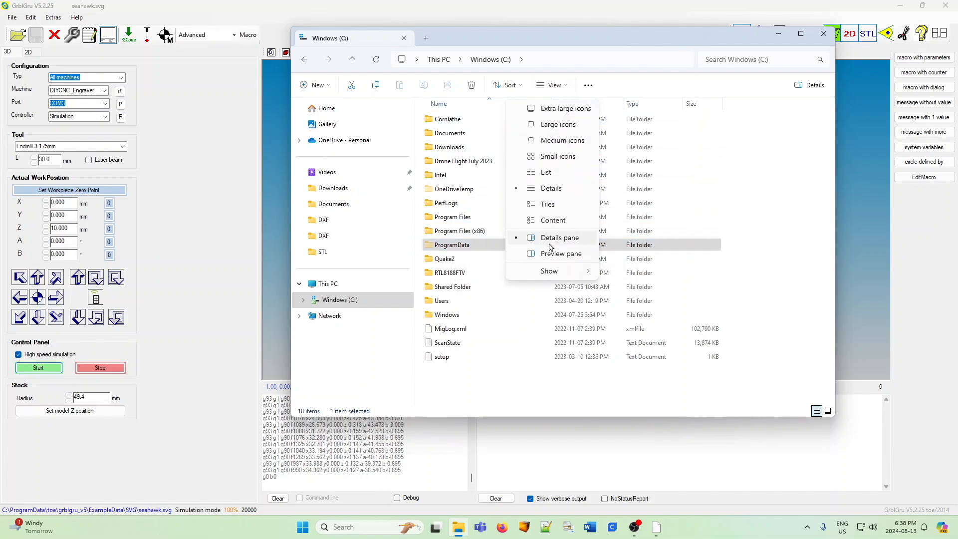
mouse_move(549, 274)
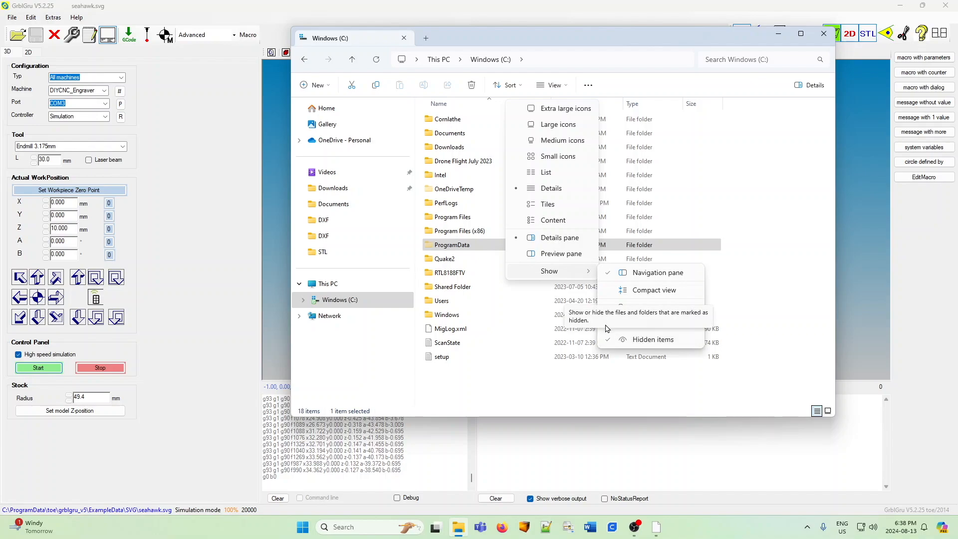
Open the ExampleData folder in C:\ProgramData\toe\grblgru_v5.2.24 to view its example subfolders.
left_click(461, 246)
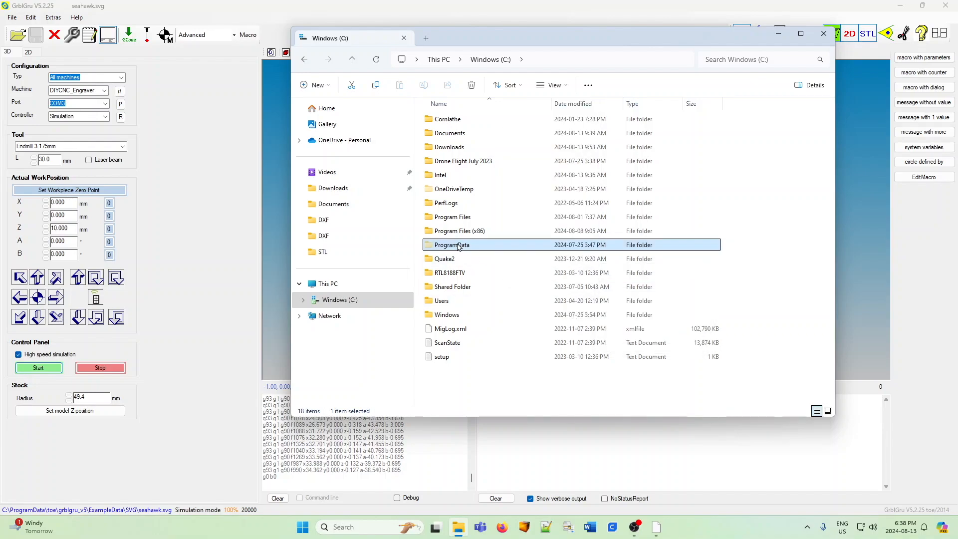
double_click(458, 247)
scroll(459, 246, "down", 4)
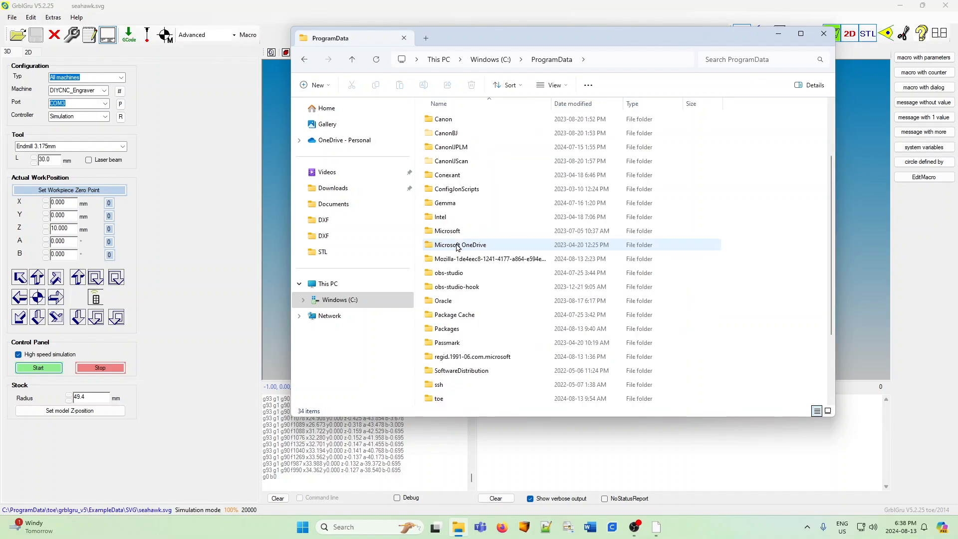
left_click(439, 316)
double_click(439, 320)
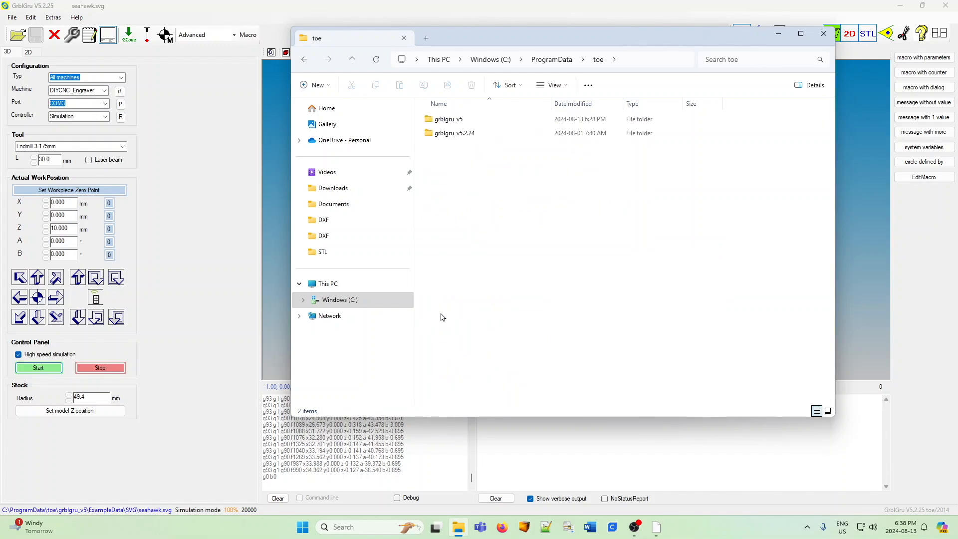
double_click(467, 134)
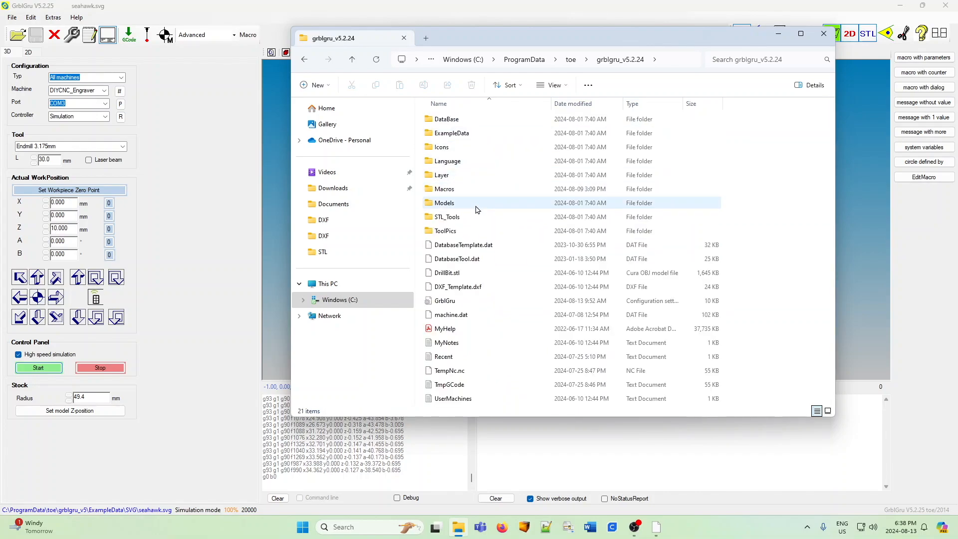
double_click(454, 134)
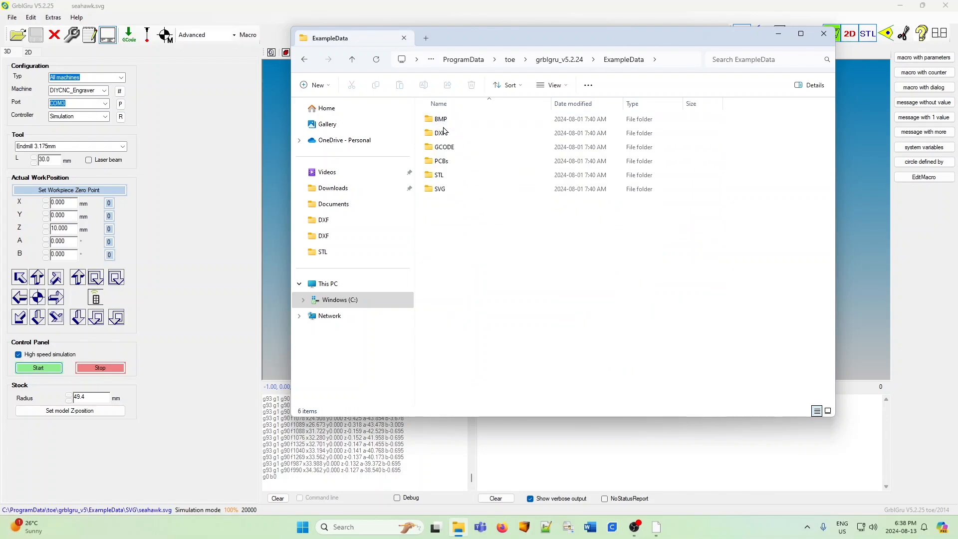
Go back up to the toe folder and close File Explorer to return to GrblGru.
left_click(353, 60)
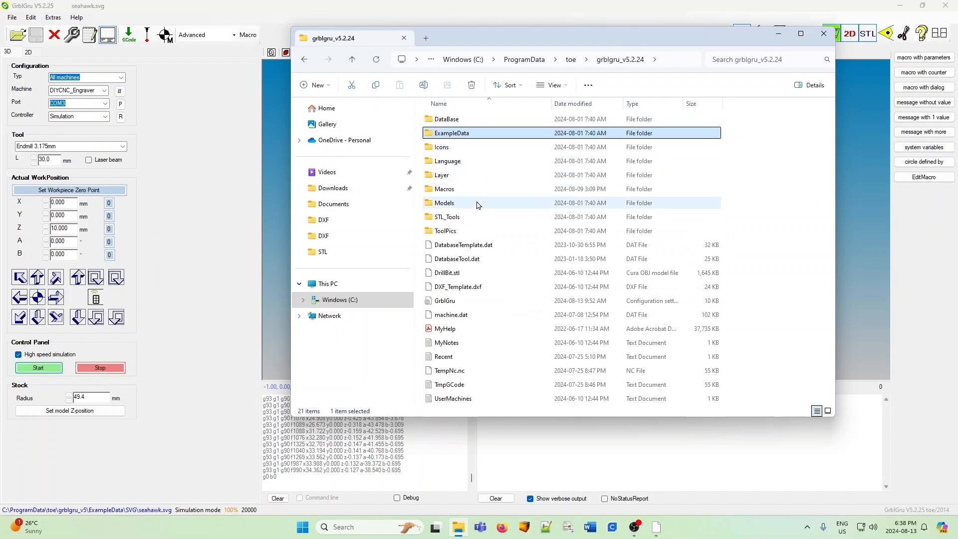
left_click(353, 60)
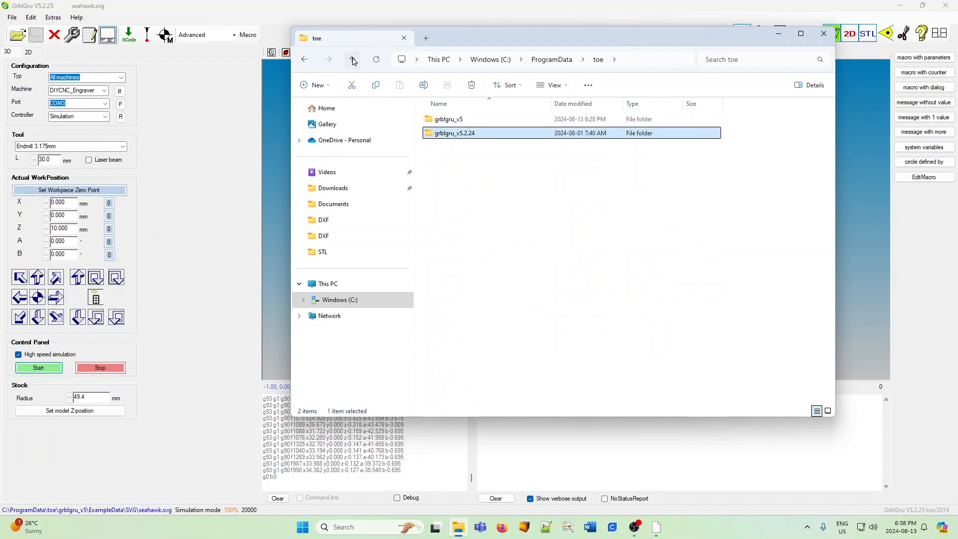
left_click(824, 33)
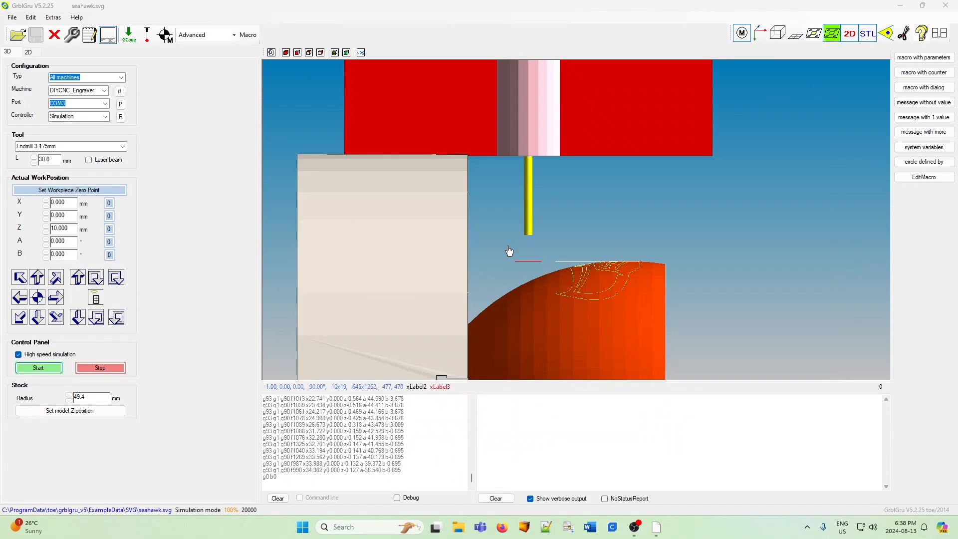